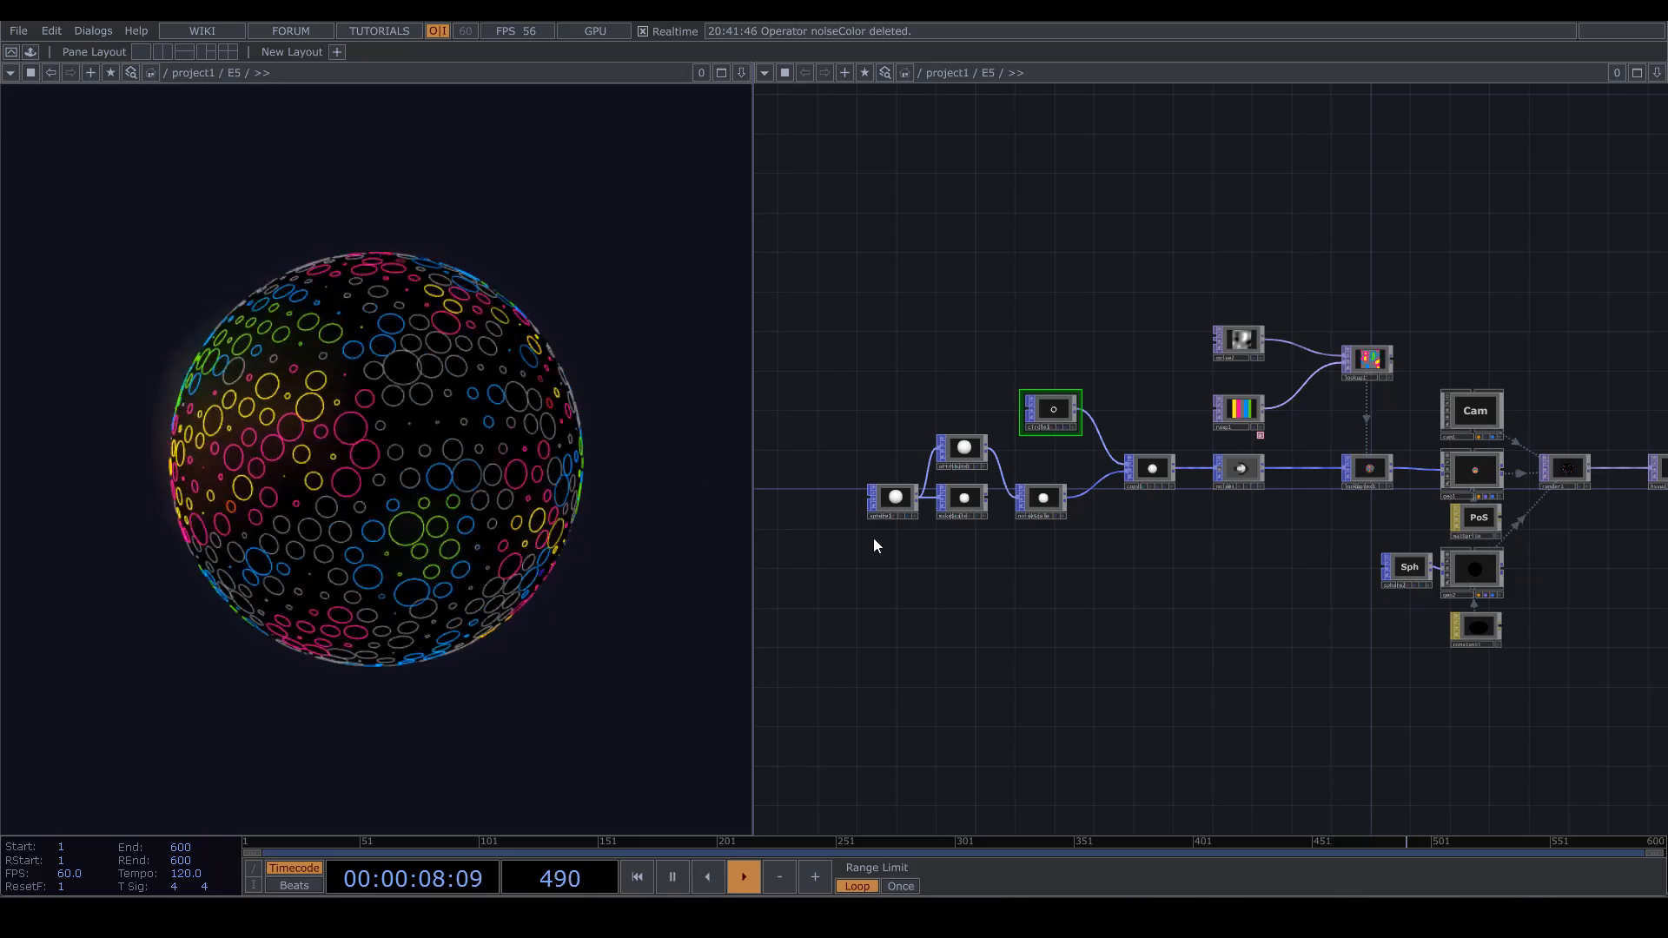
Examine the finished dotted-sphere network from its source operators through to the final output
scroll(932, 588, up, 3)
drag(1294, 613, 1230, 636)
drag(1560, 608, 1473, 594)
drag(1199, 716, 877, 640)
drag(1397, 686, 1268, 740)
drag(1303, 648, 1527, 633)
scroll(1394, 628, down, 3)
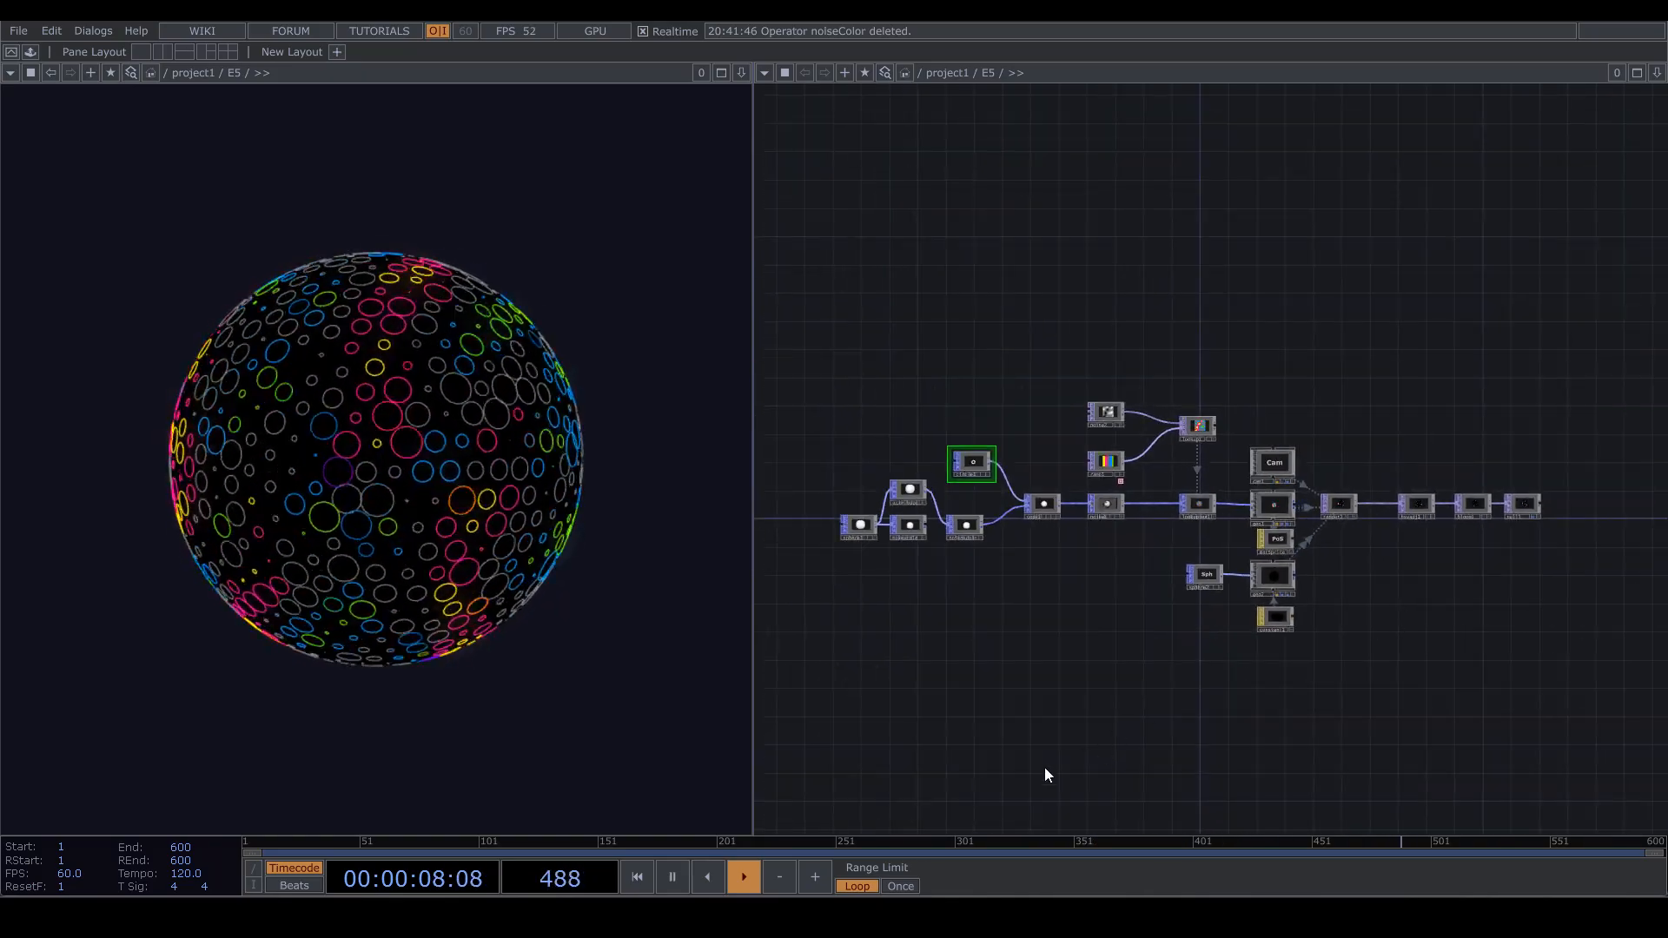
click(801, 847)
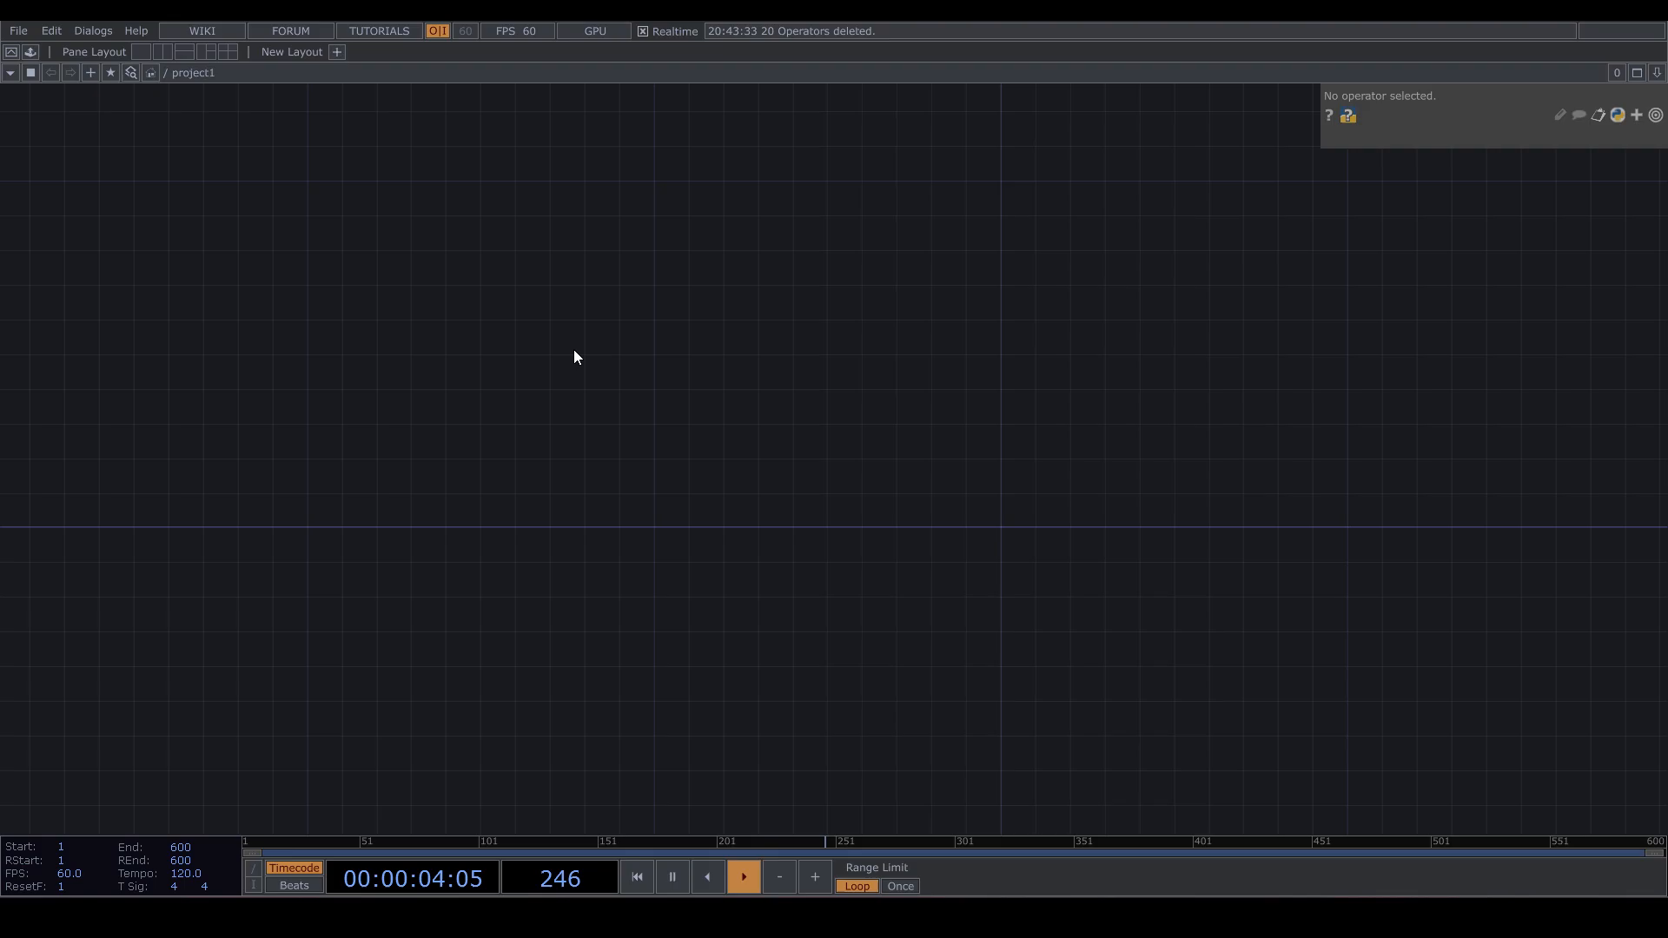
Add a Sphere POP to the empty project network
drag(526, 419, 657, 461)
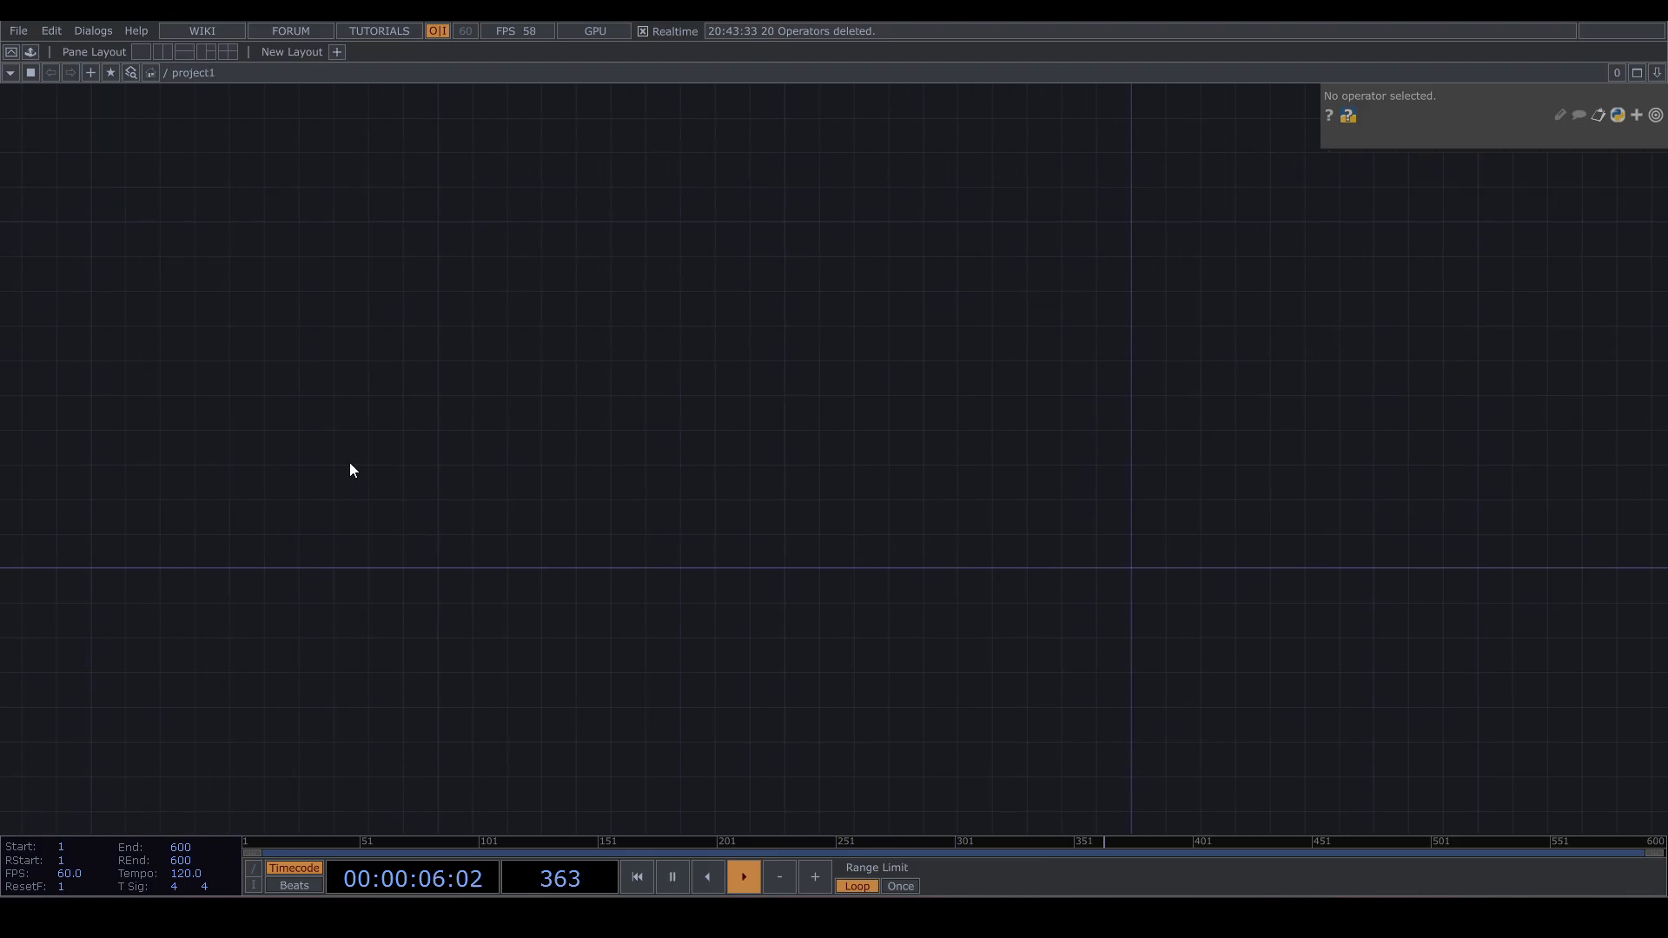
key(Tab)
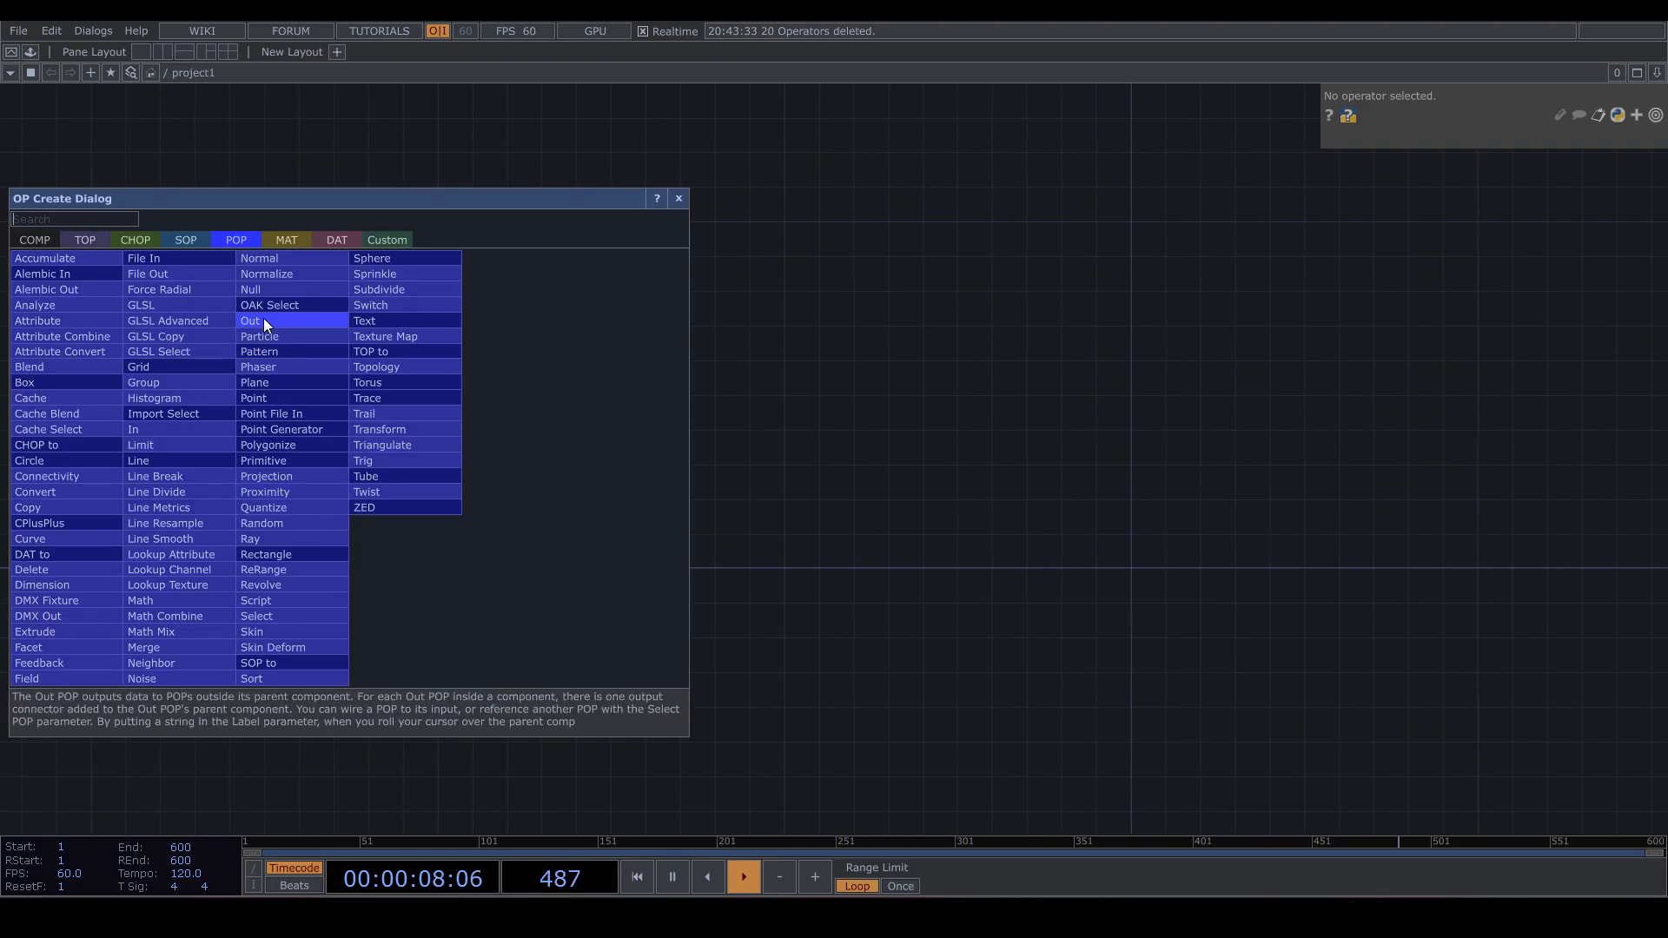
text(sphere)
key(Return)
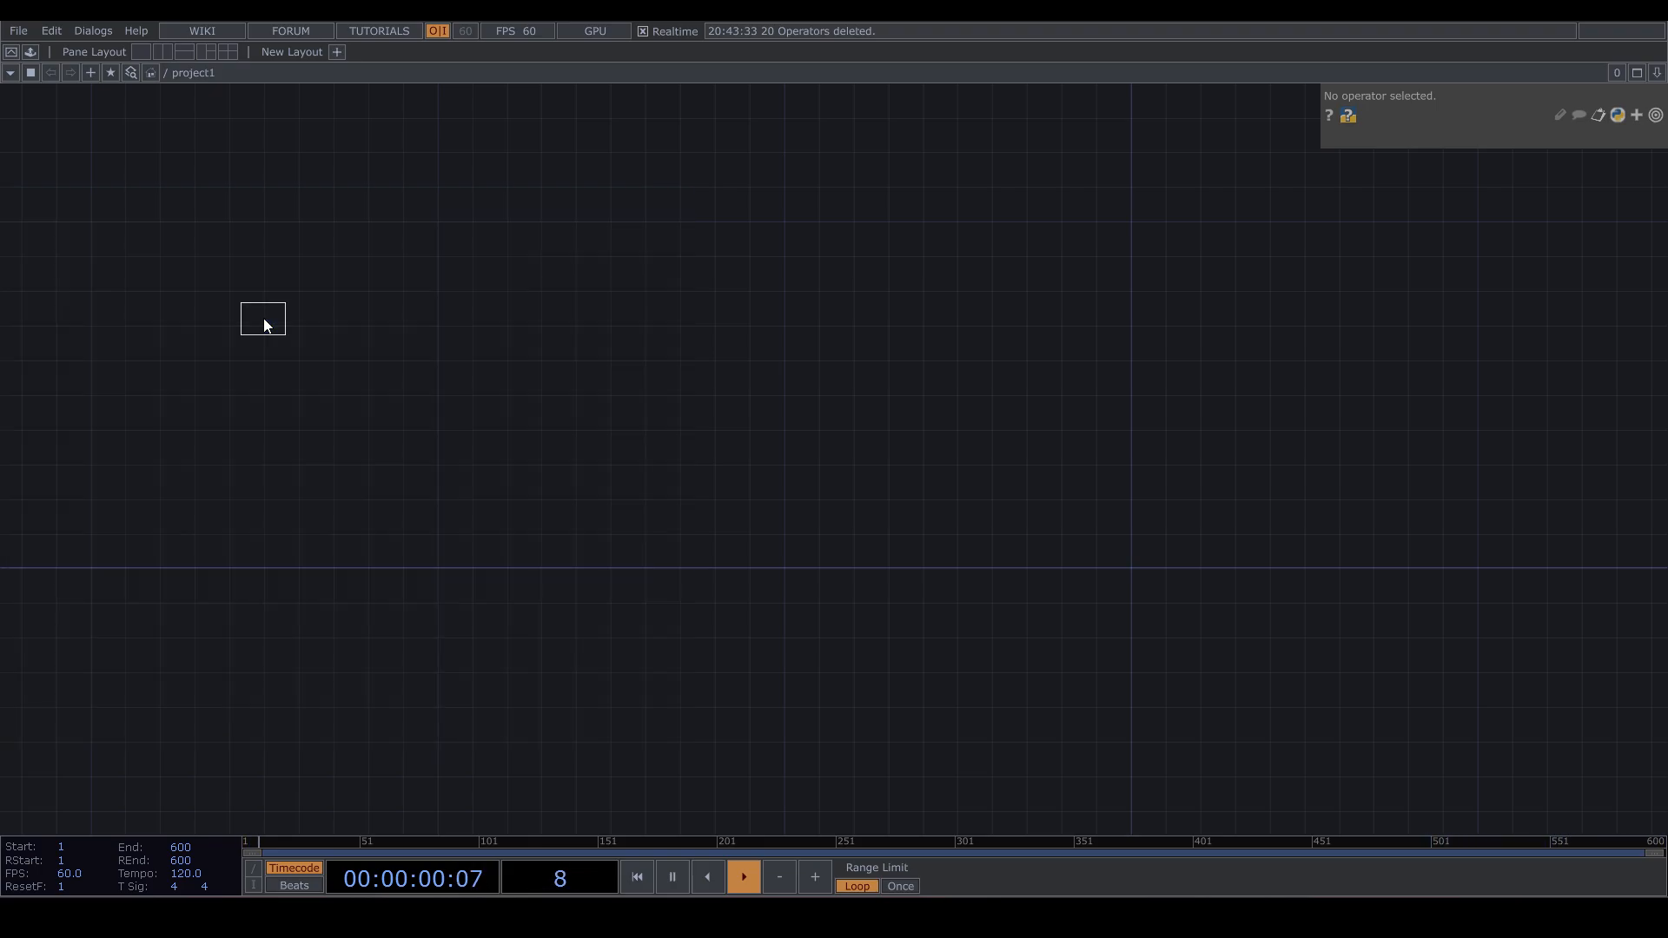
click(263, 318)
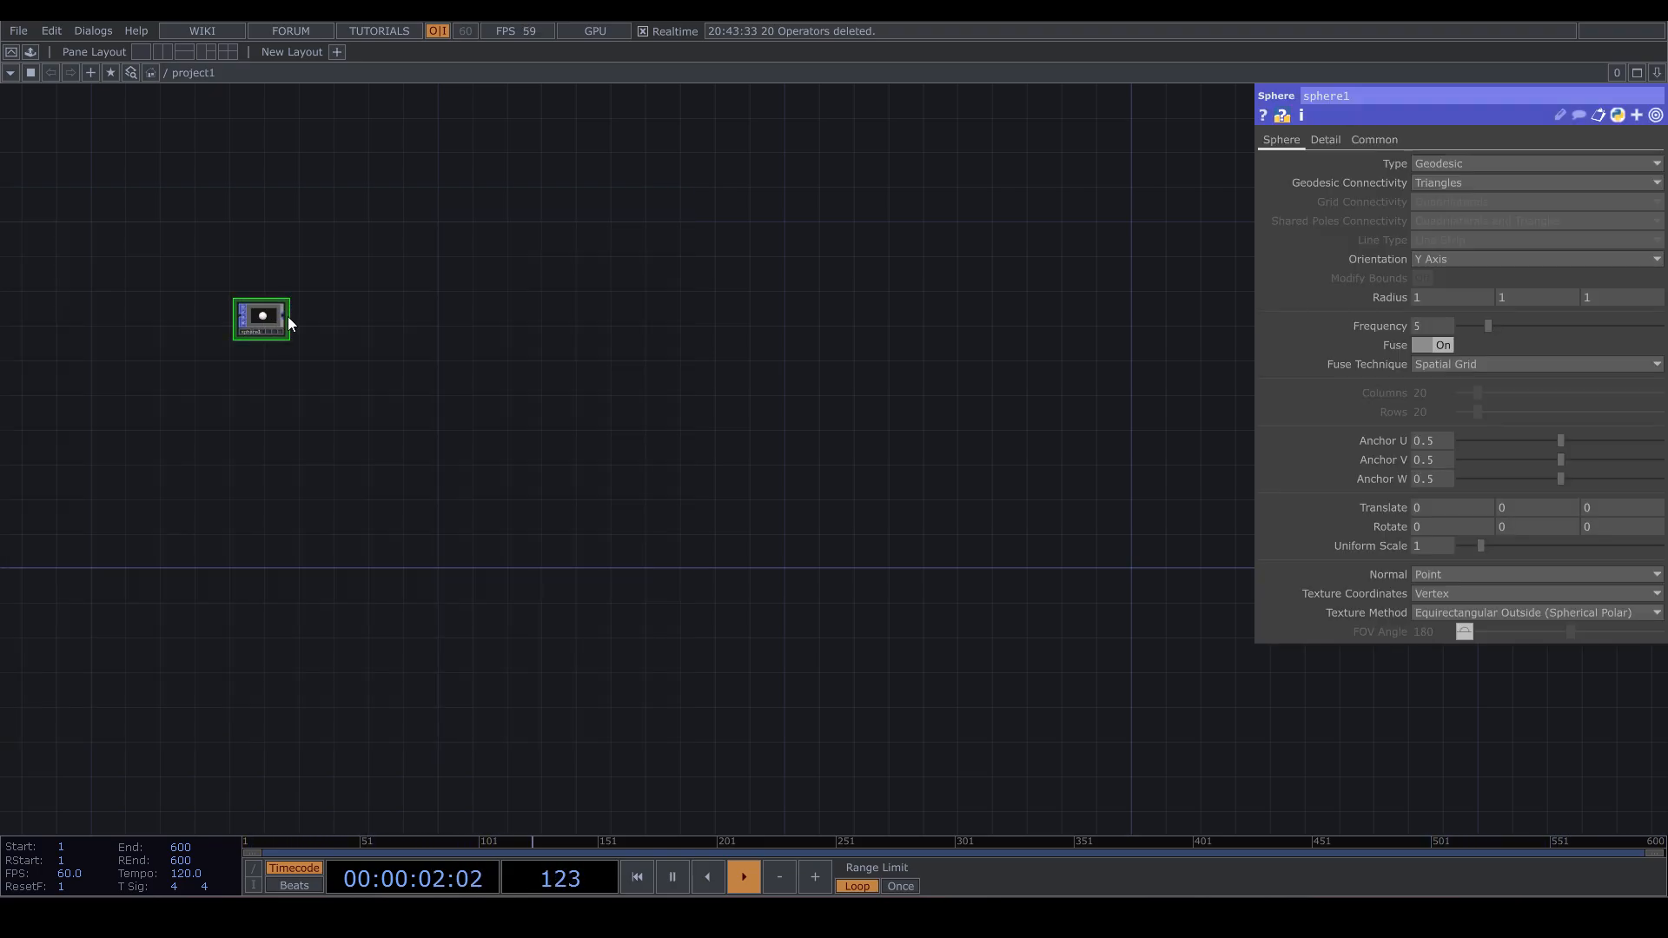
Add a Geometry COMP fed by the sphere's output, well to the right of the sphere
key(Tab)
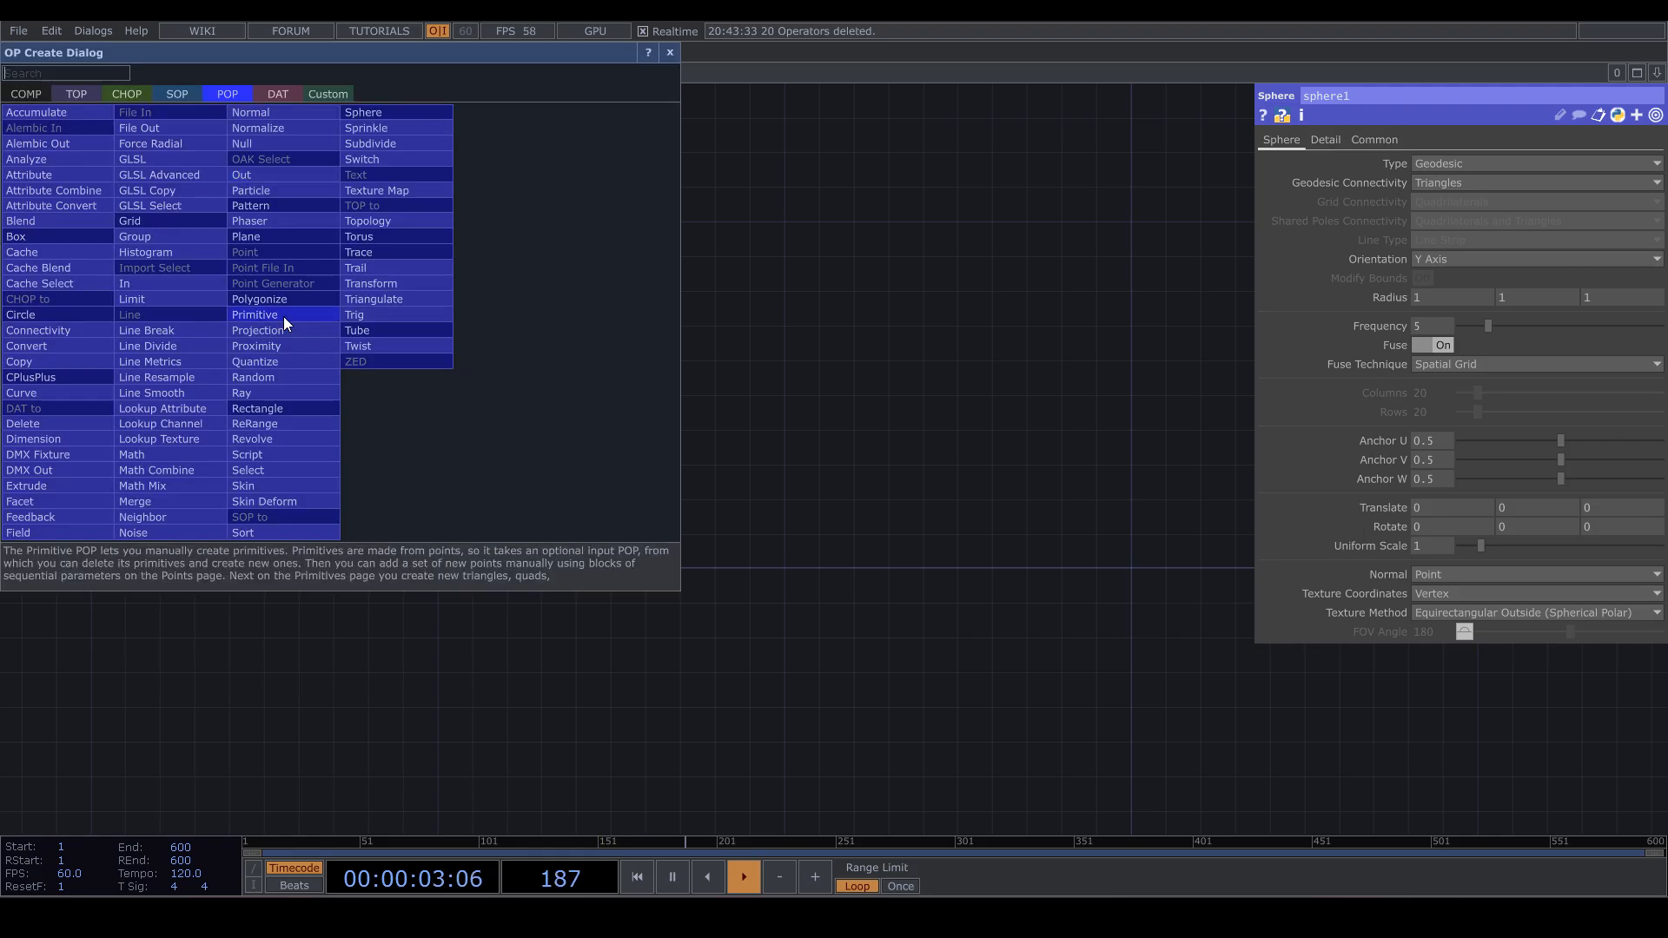
click(29, 96)
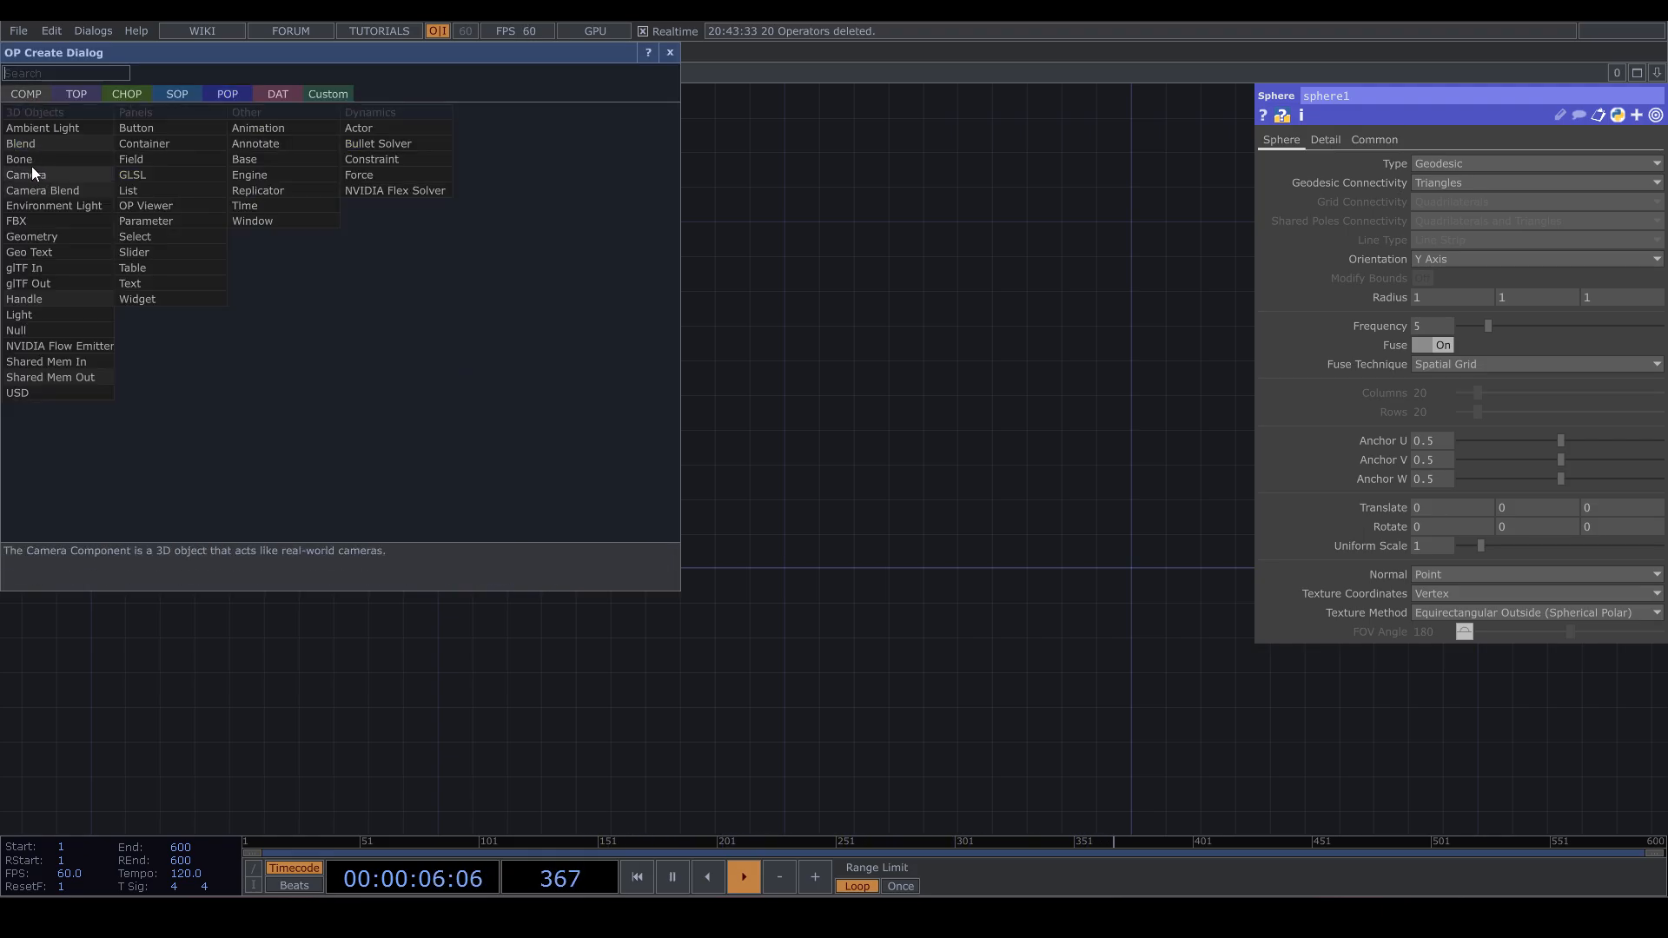
click(50, 236)
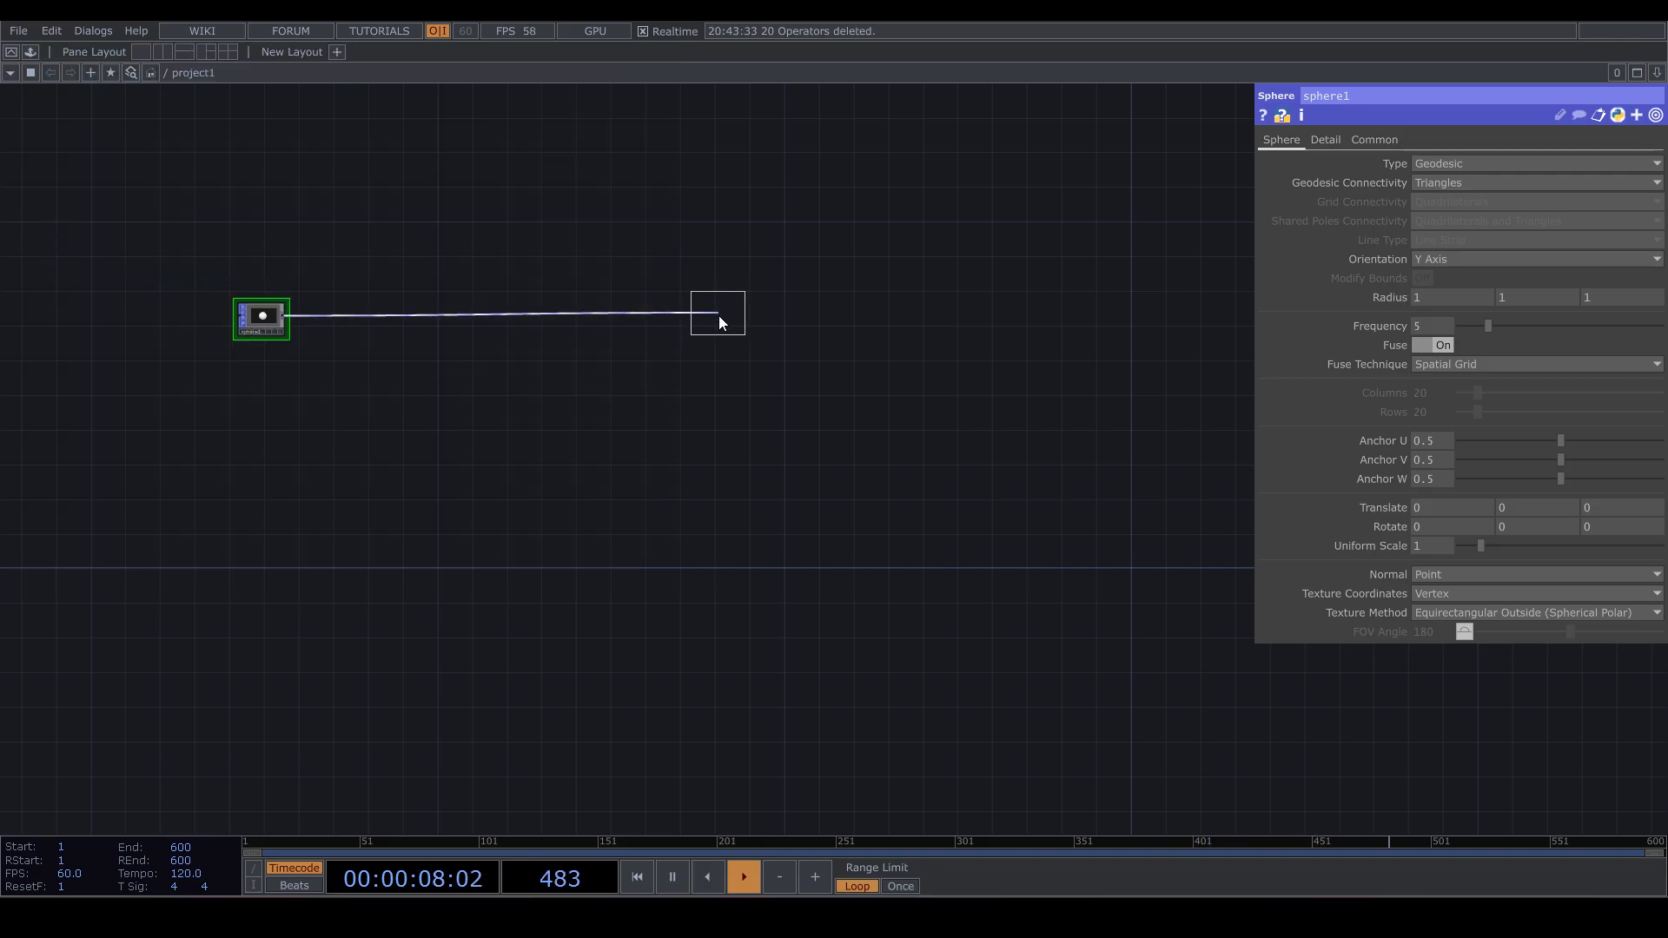
click(718, 316)
Add a Camera COMP directly above the Geometry component
key(Tab)
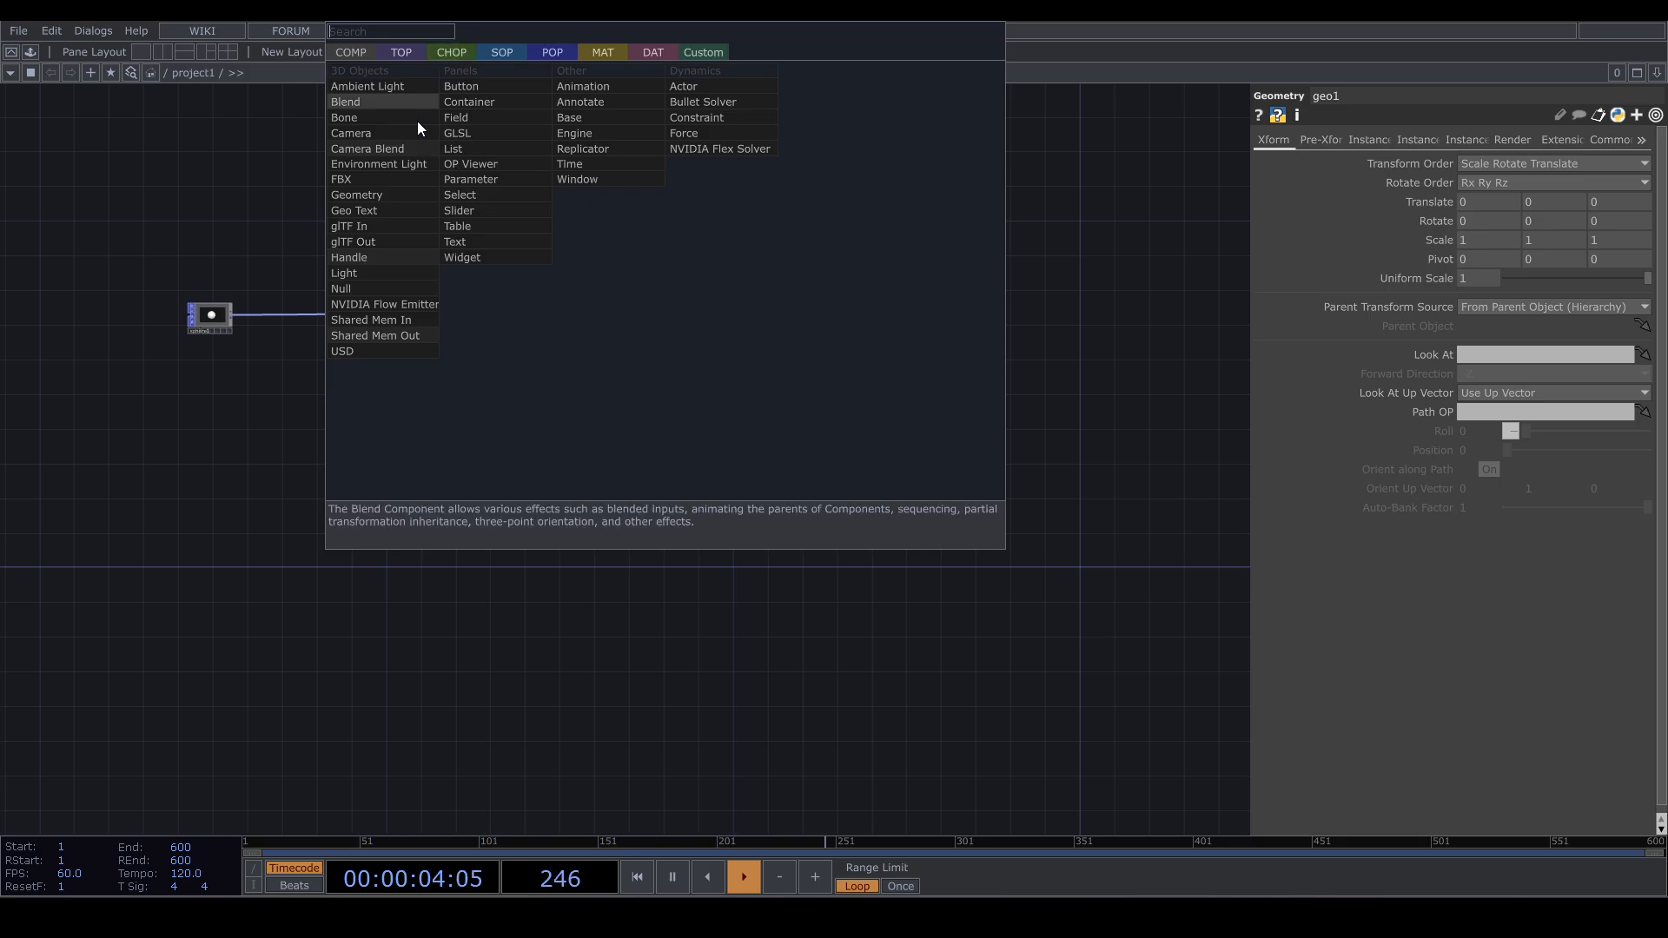
click(391, 133)
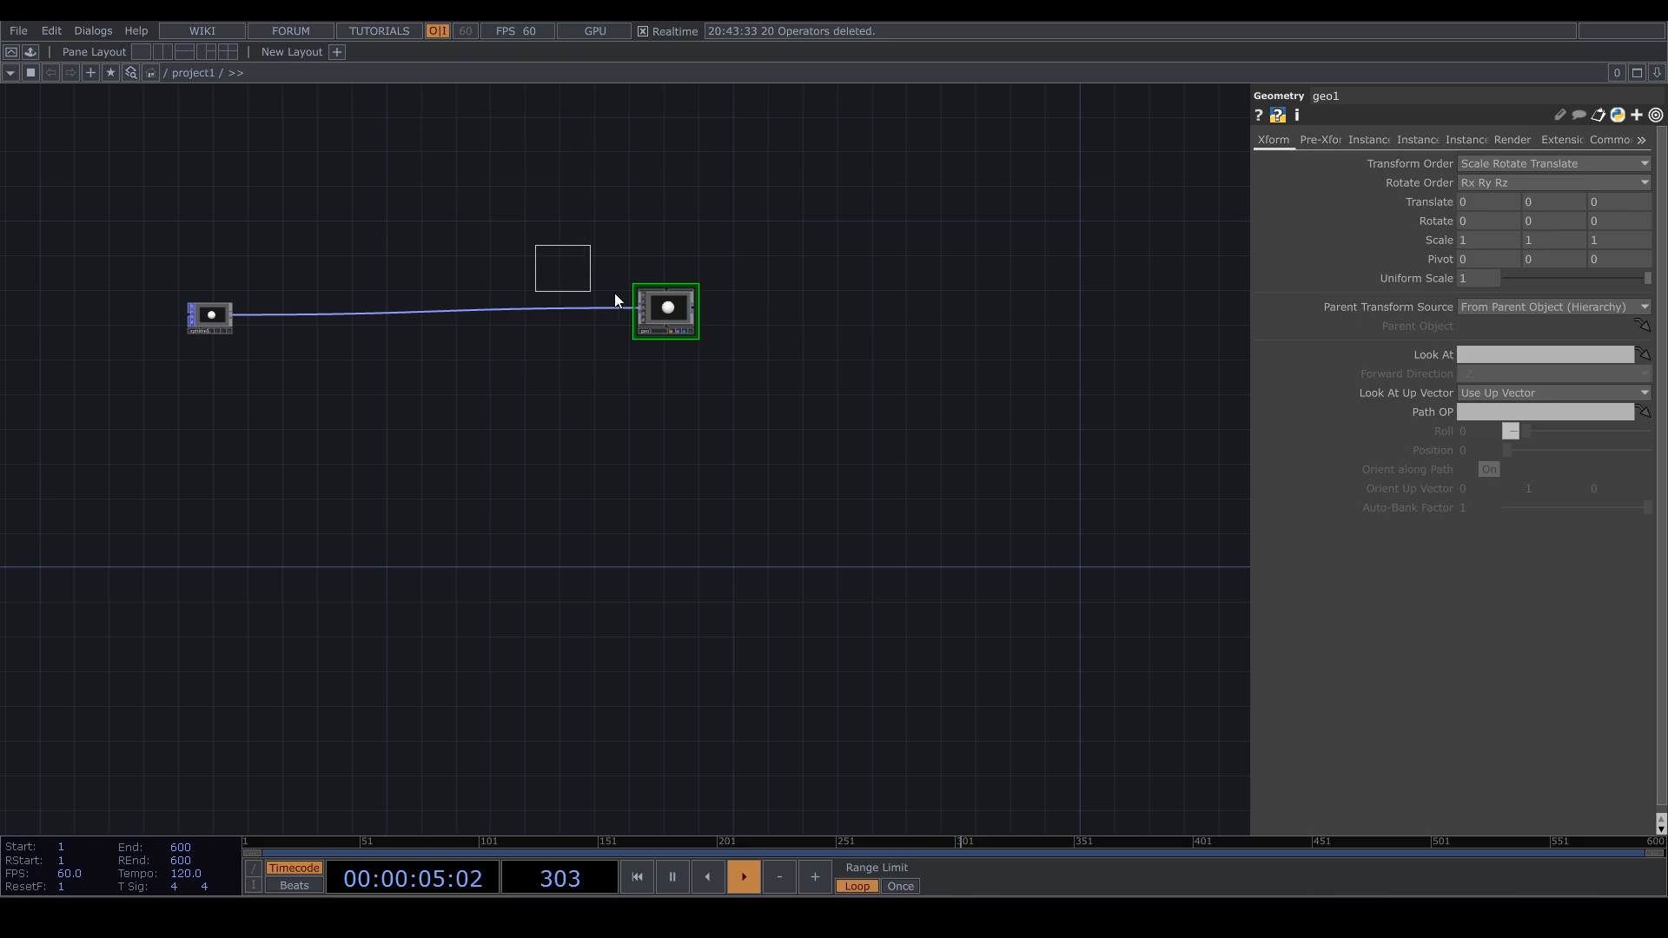
click(665, 247)
Add a Constant MAT below the Geometry component and assign it as that component's material
key(Tab)
click(595, 141)
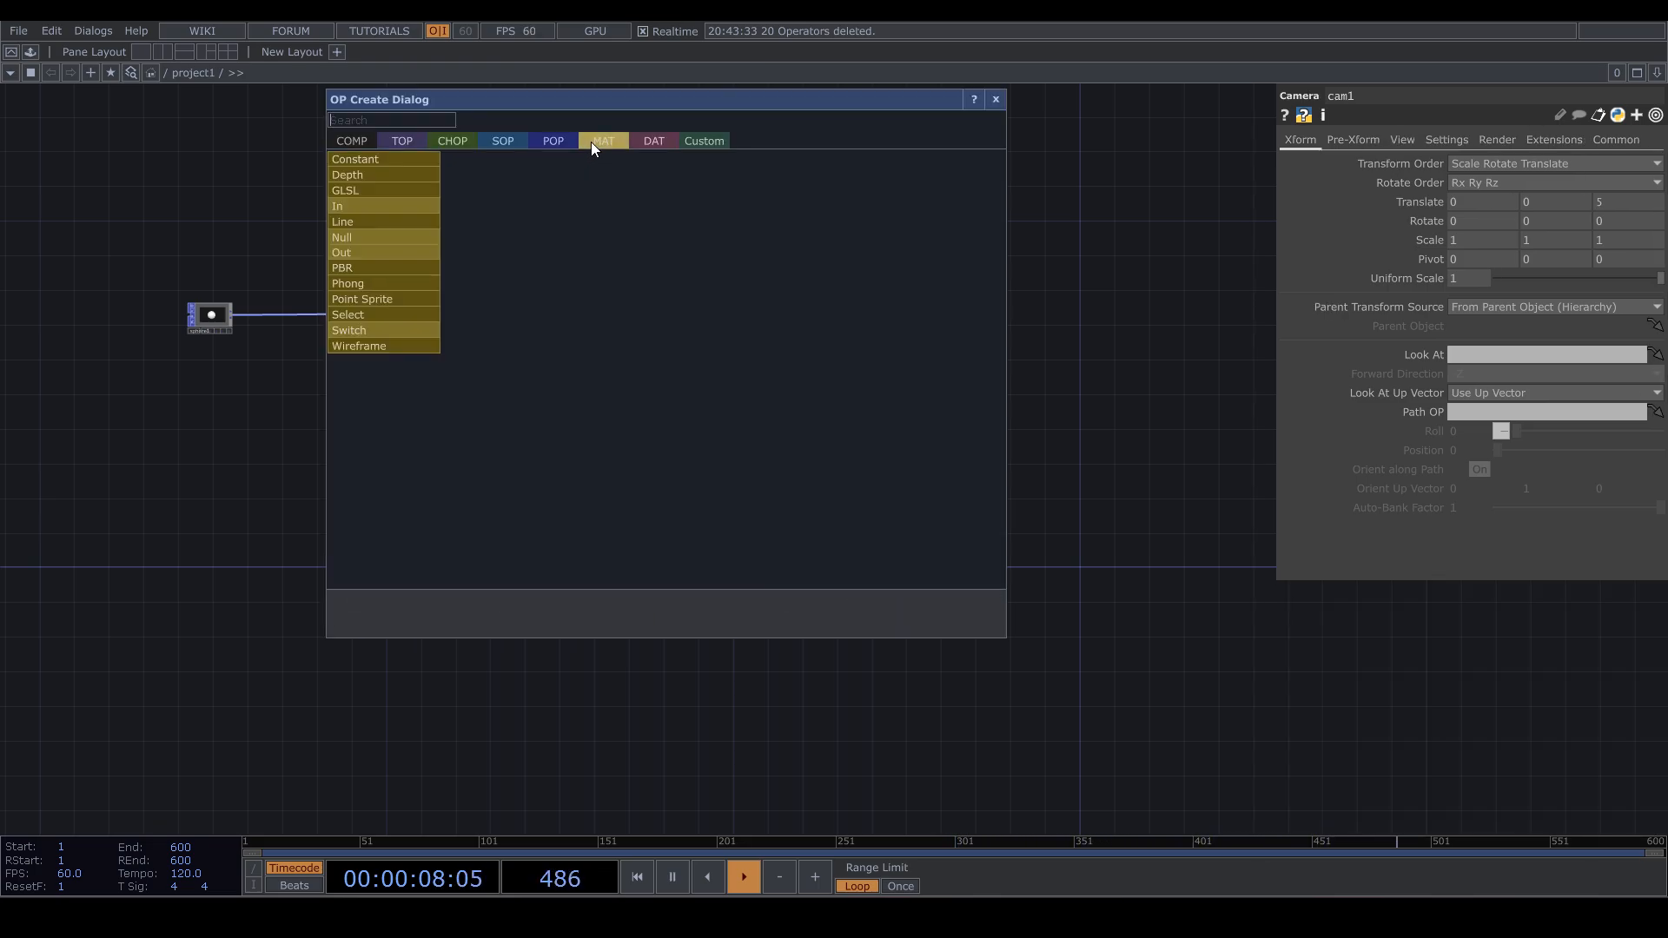
click(403, 160)
click(660, 363)
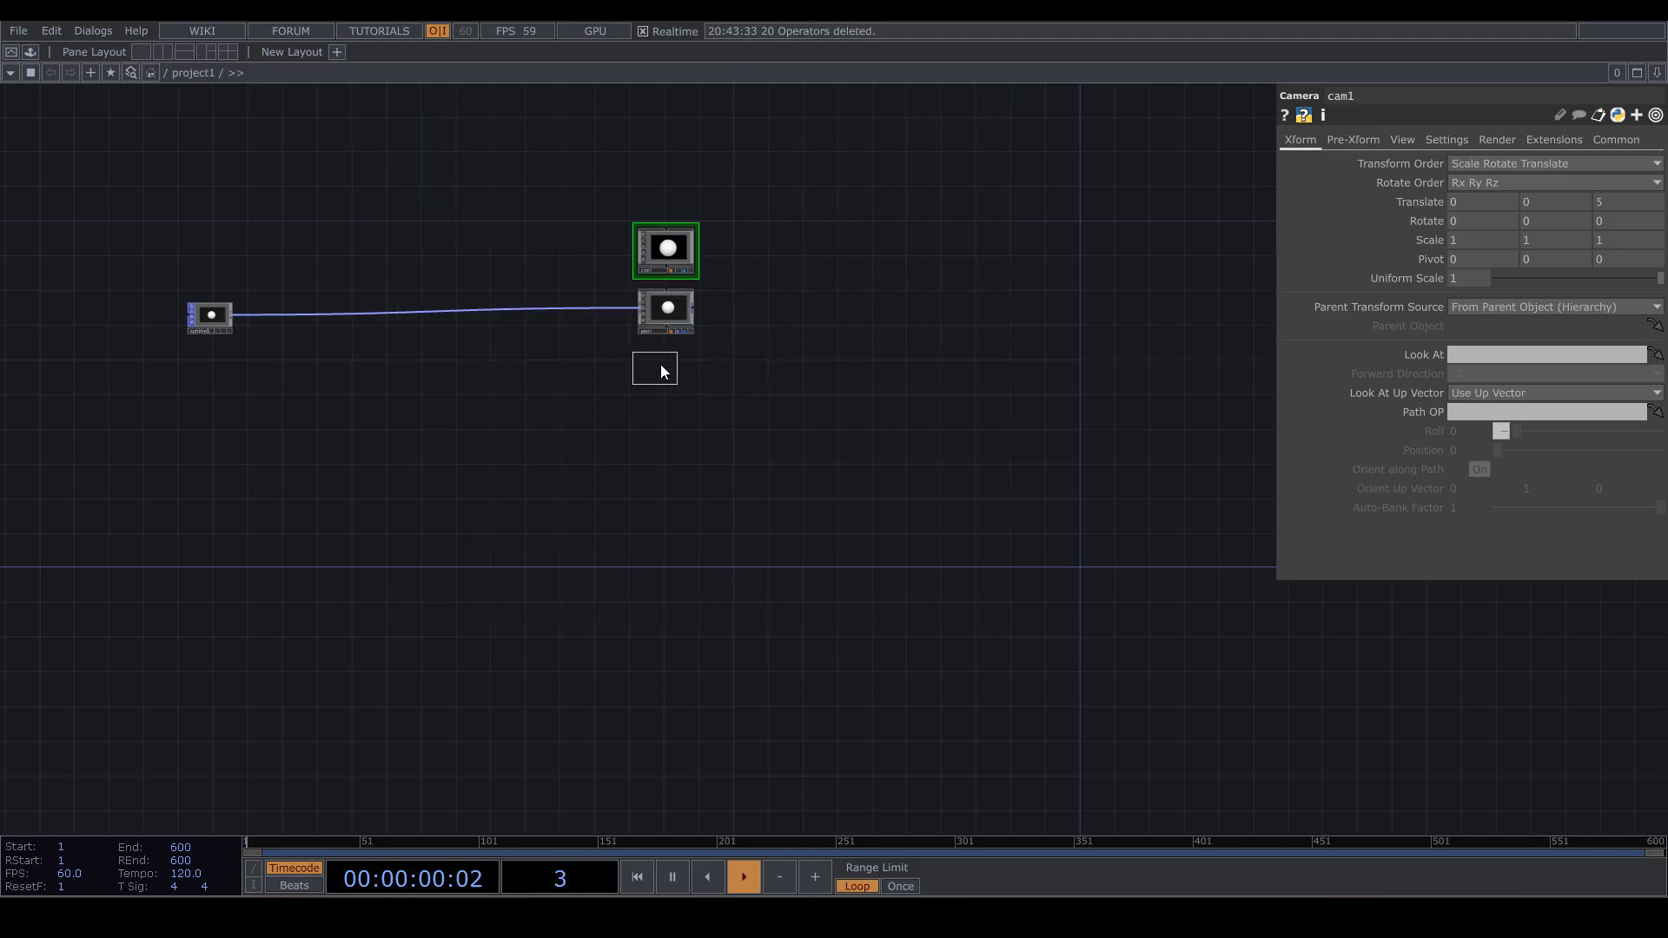
drag(660, 363, 656, 321)
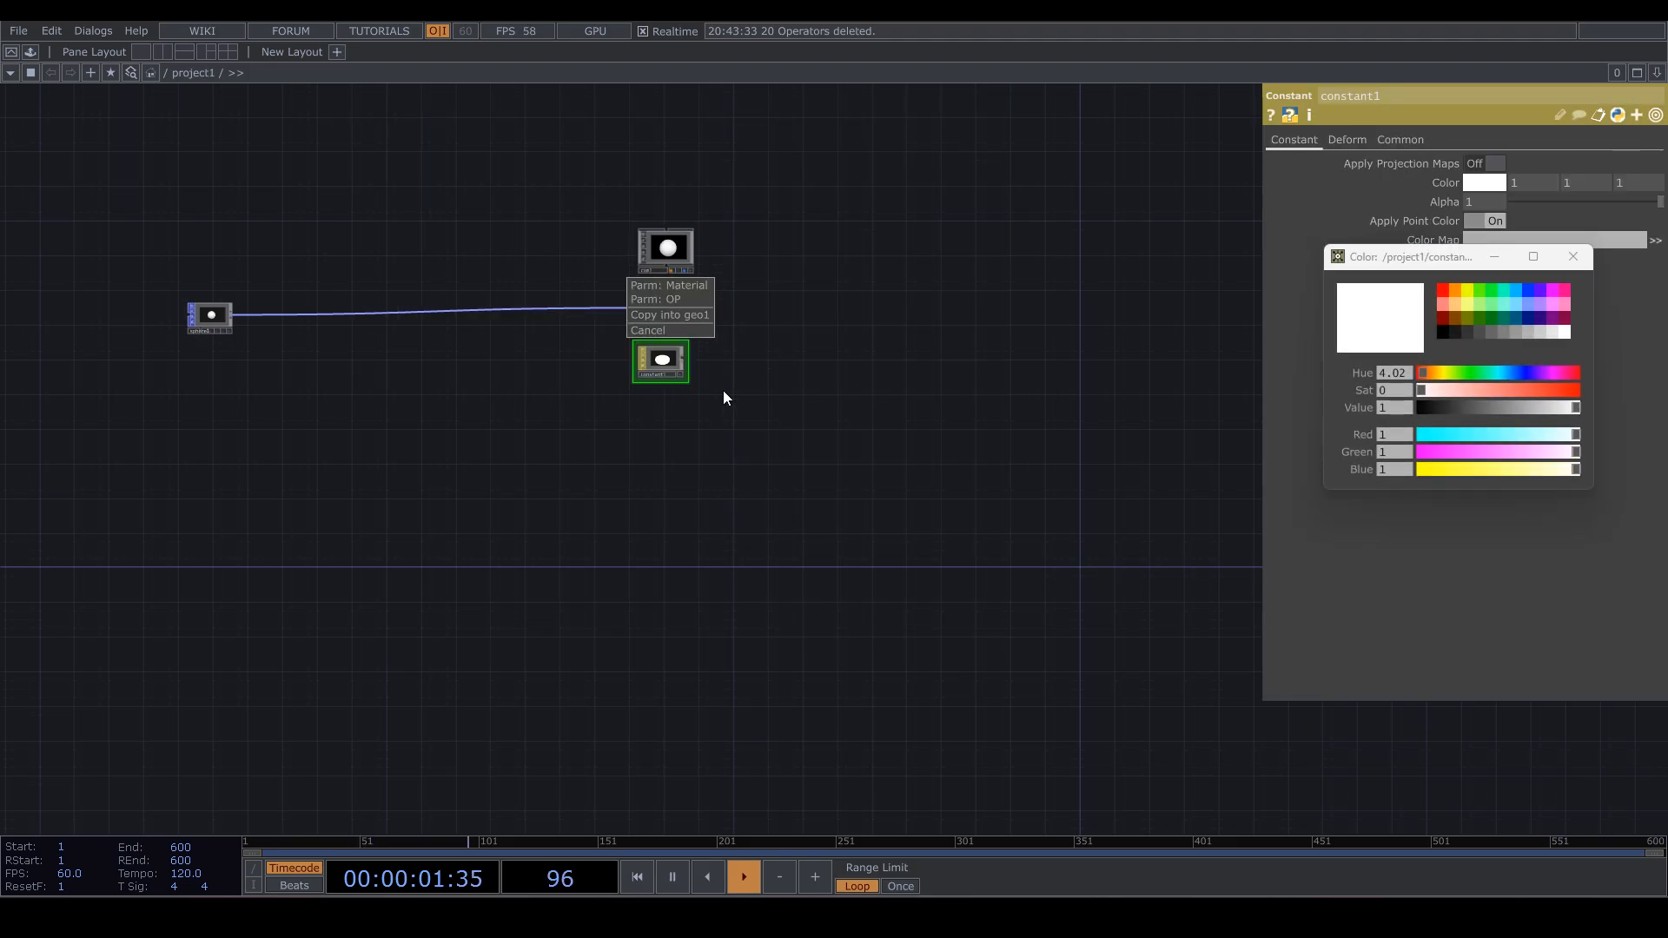
click(683, 299)
Add a Render TOP and place it just to the right of the Geometry component
key(Tab)
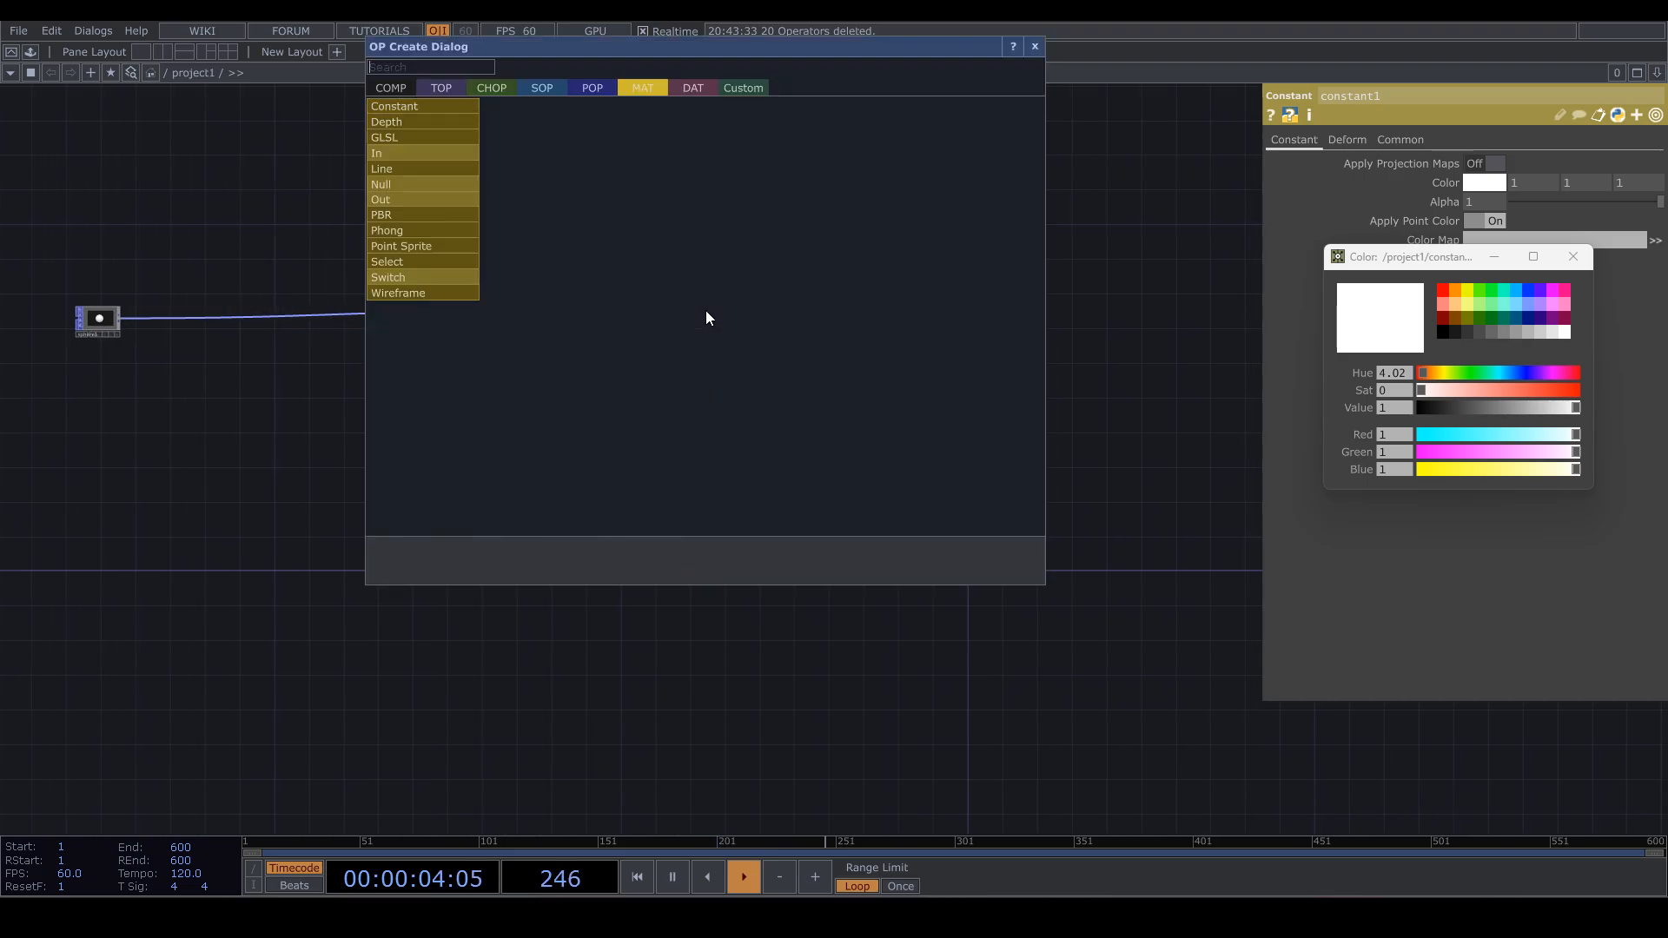
click(438, 89)
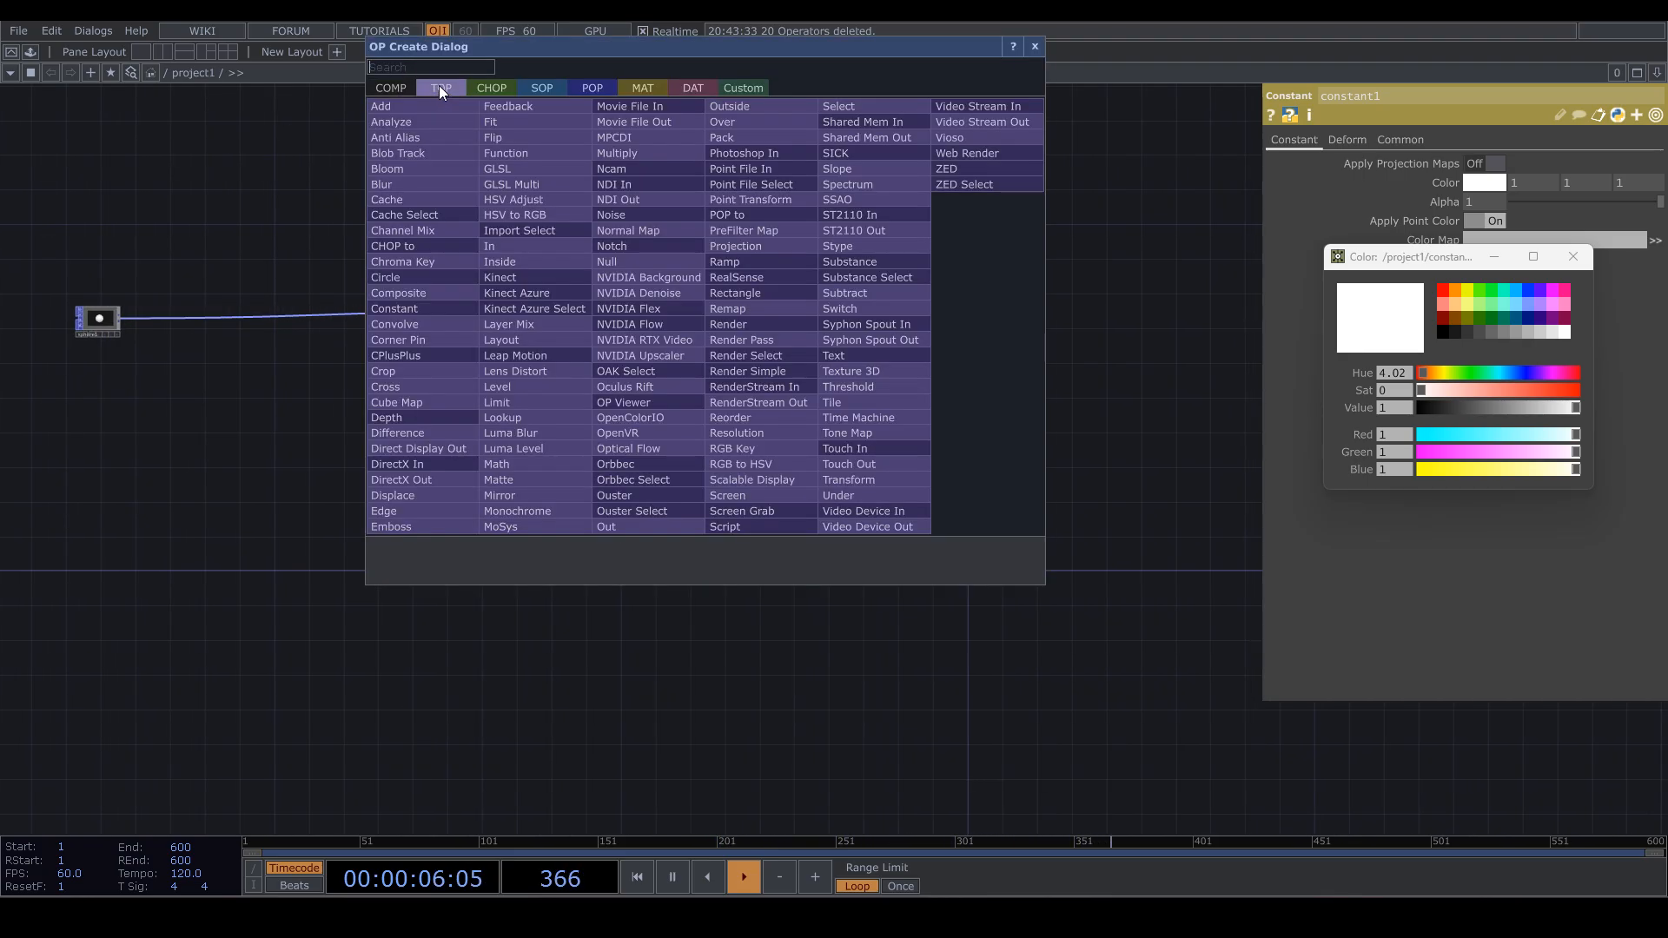
text(render)
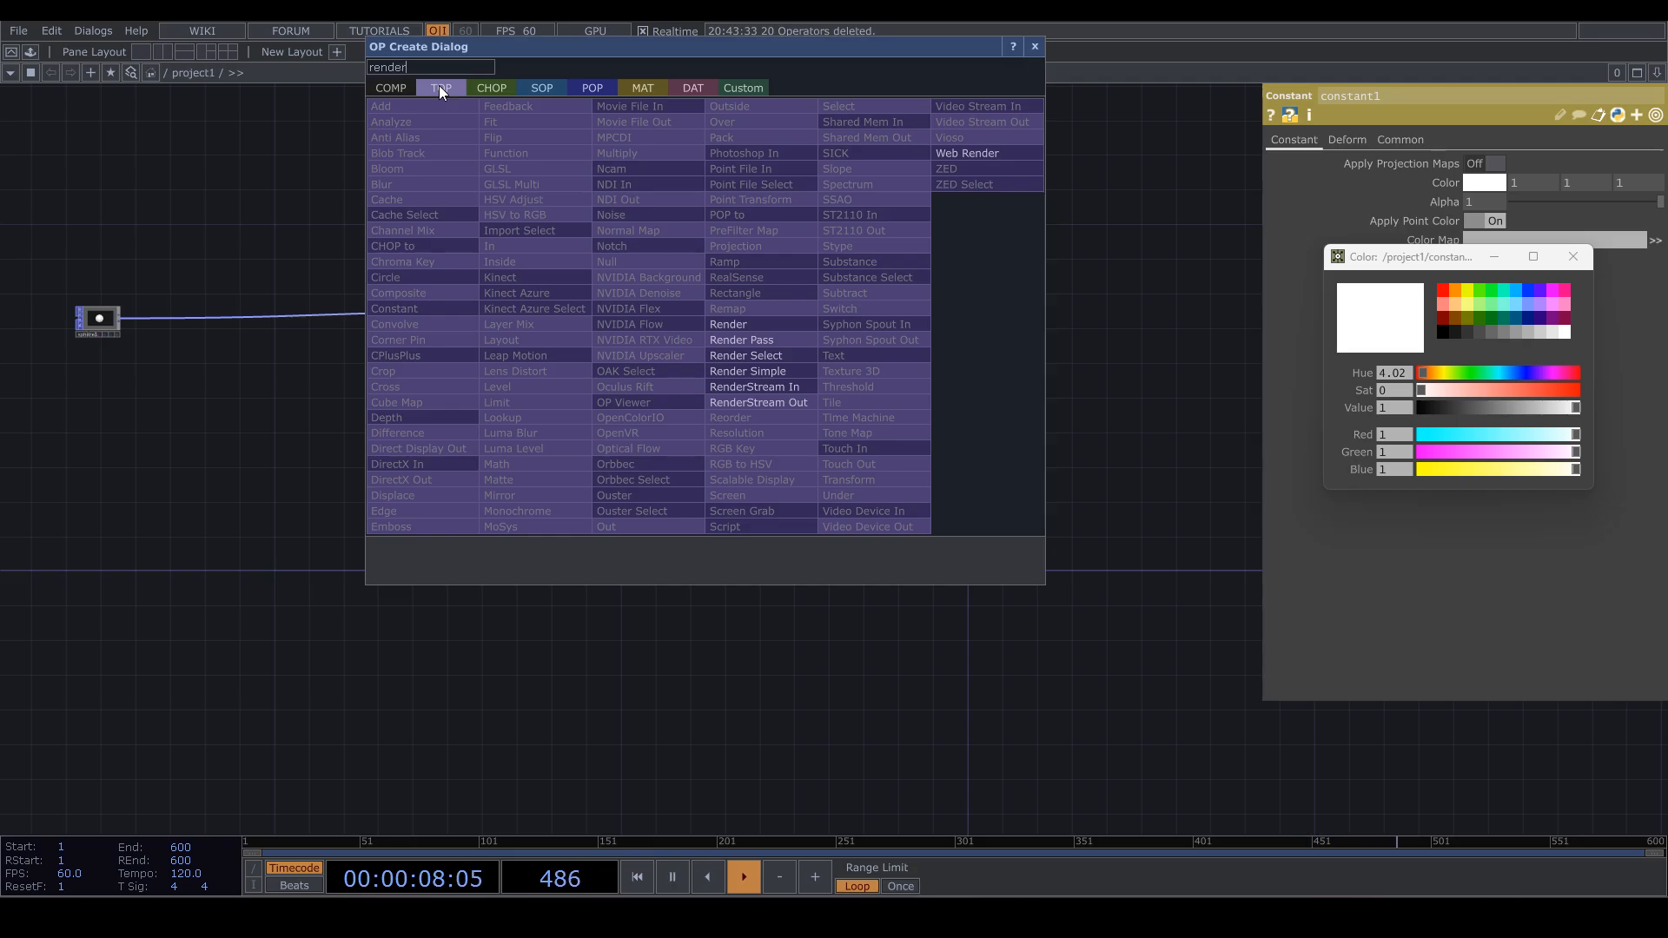
key(Return)
click(440, 91)
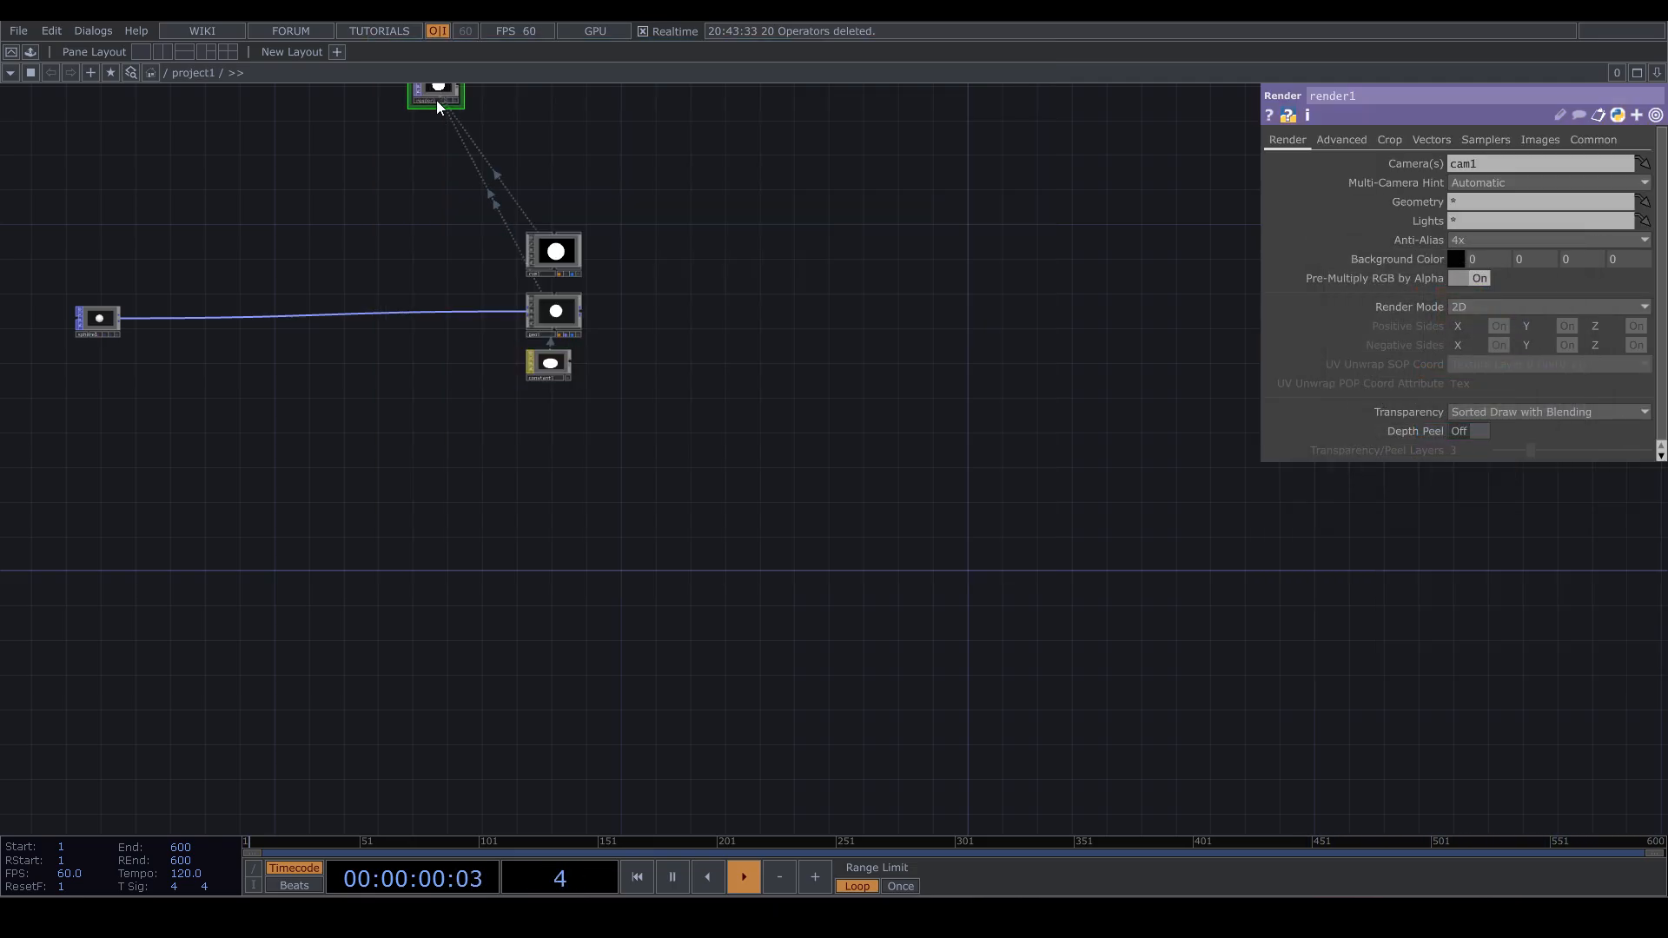
drag(440, 90, 667, 335)
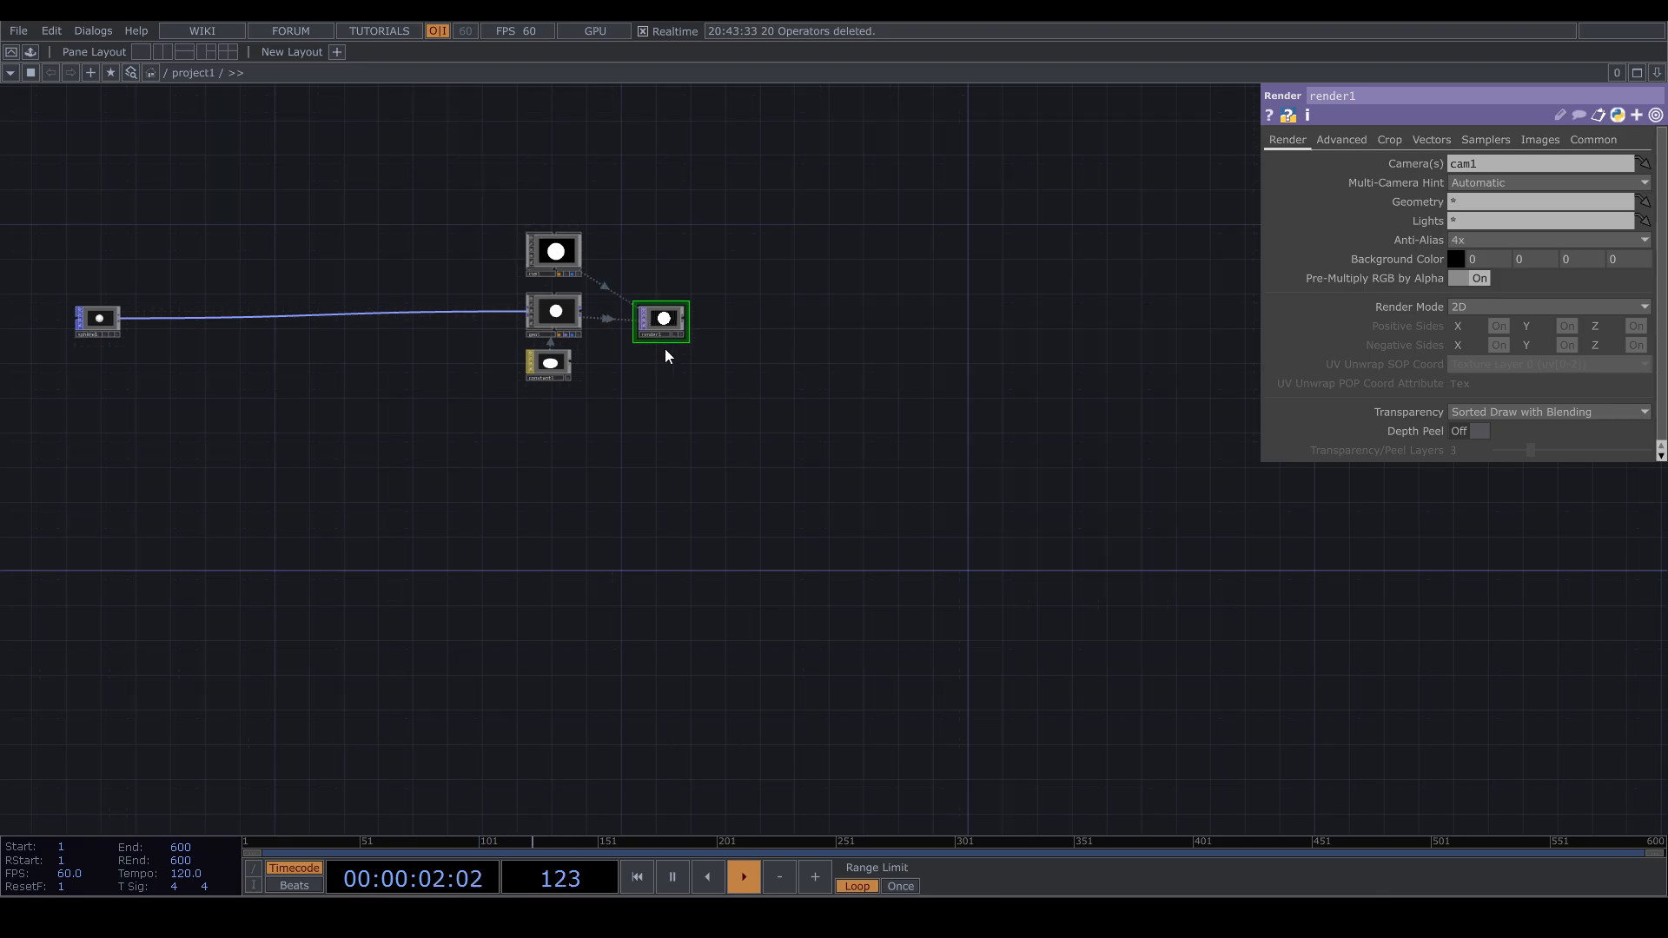
Connect a Null TOP to the render's output, place it far to the right, and display it in the network background
right_click(685, 317)
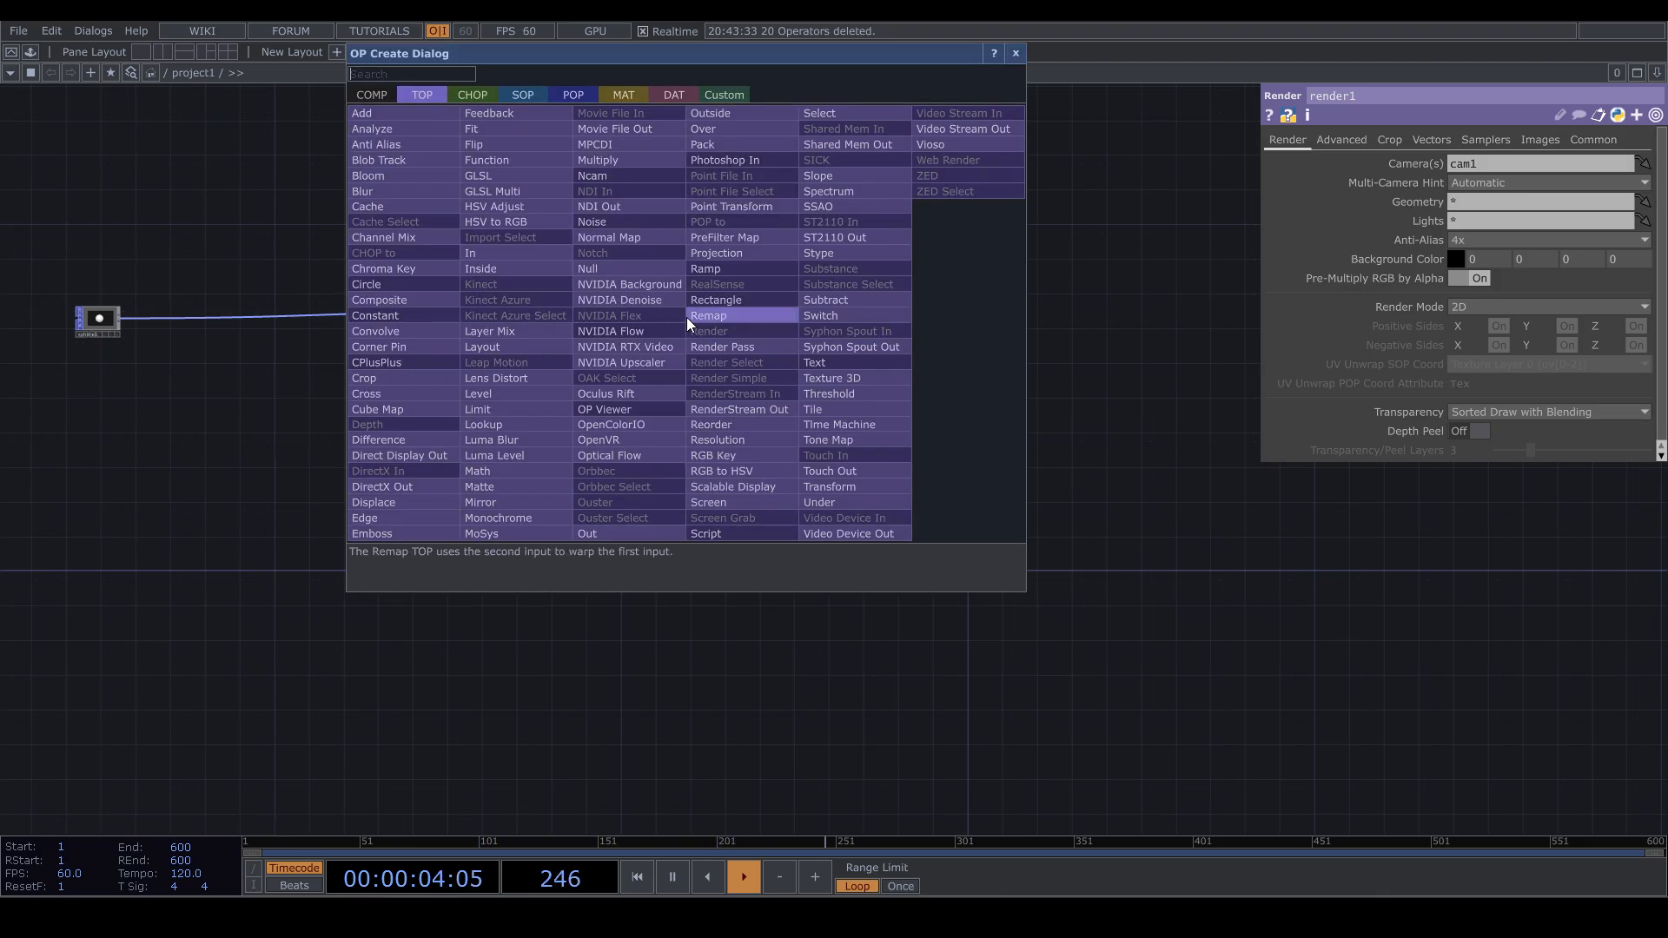
key(Escape)
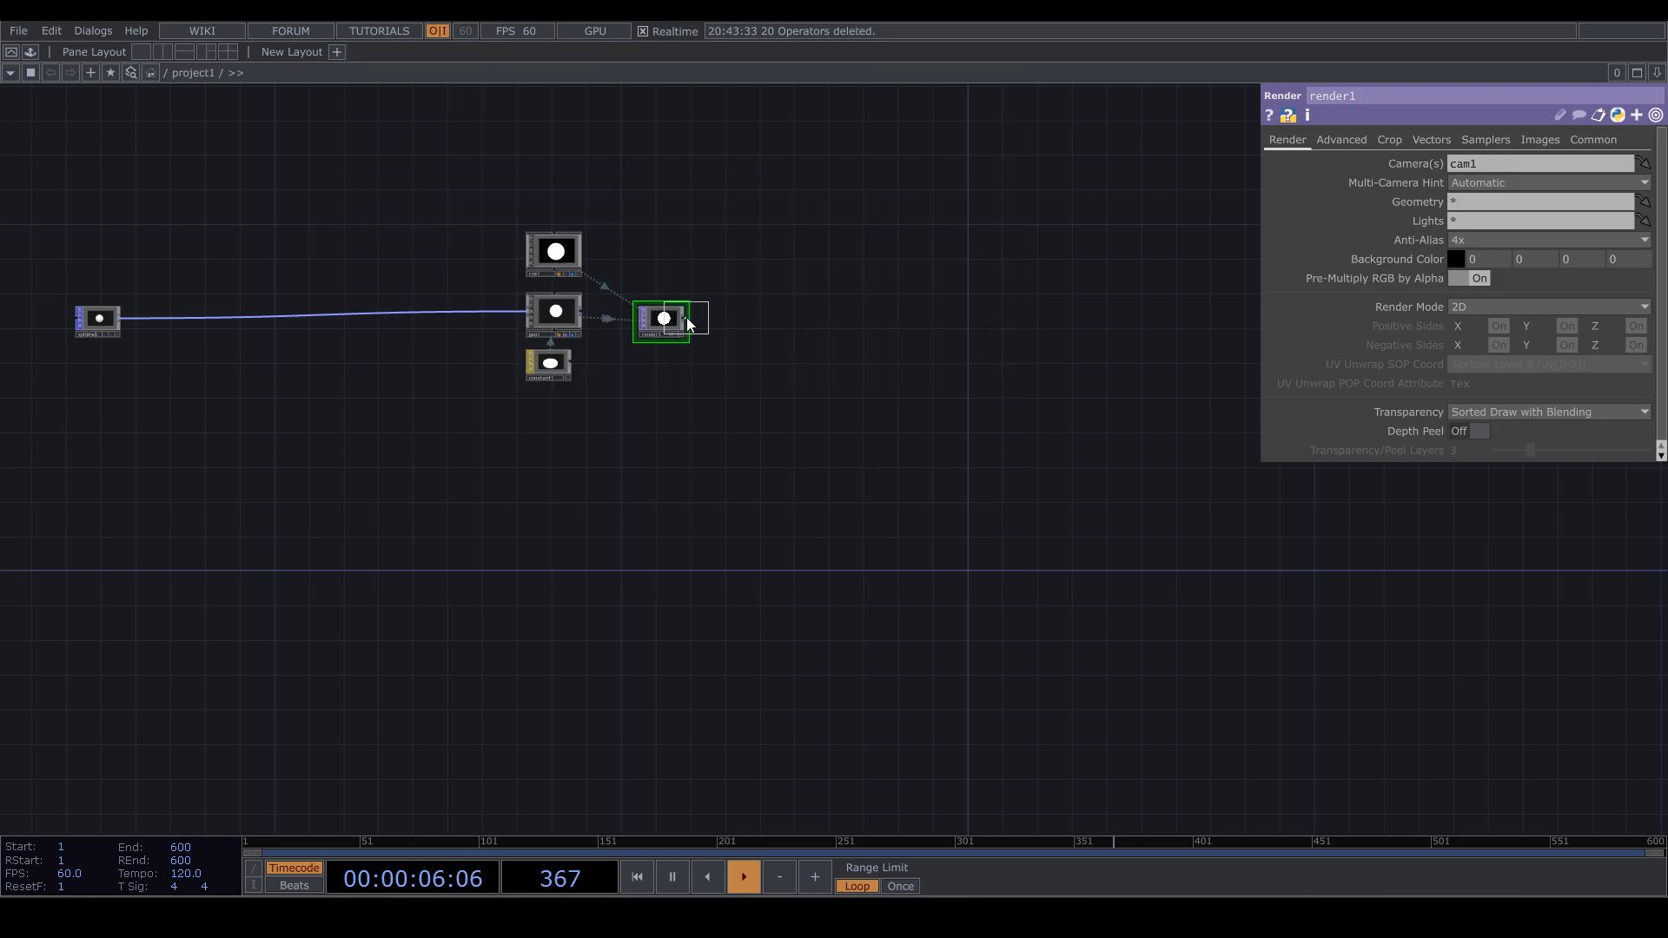
click(687, 318)
drag(686, 318, 1030, 315)
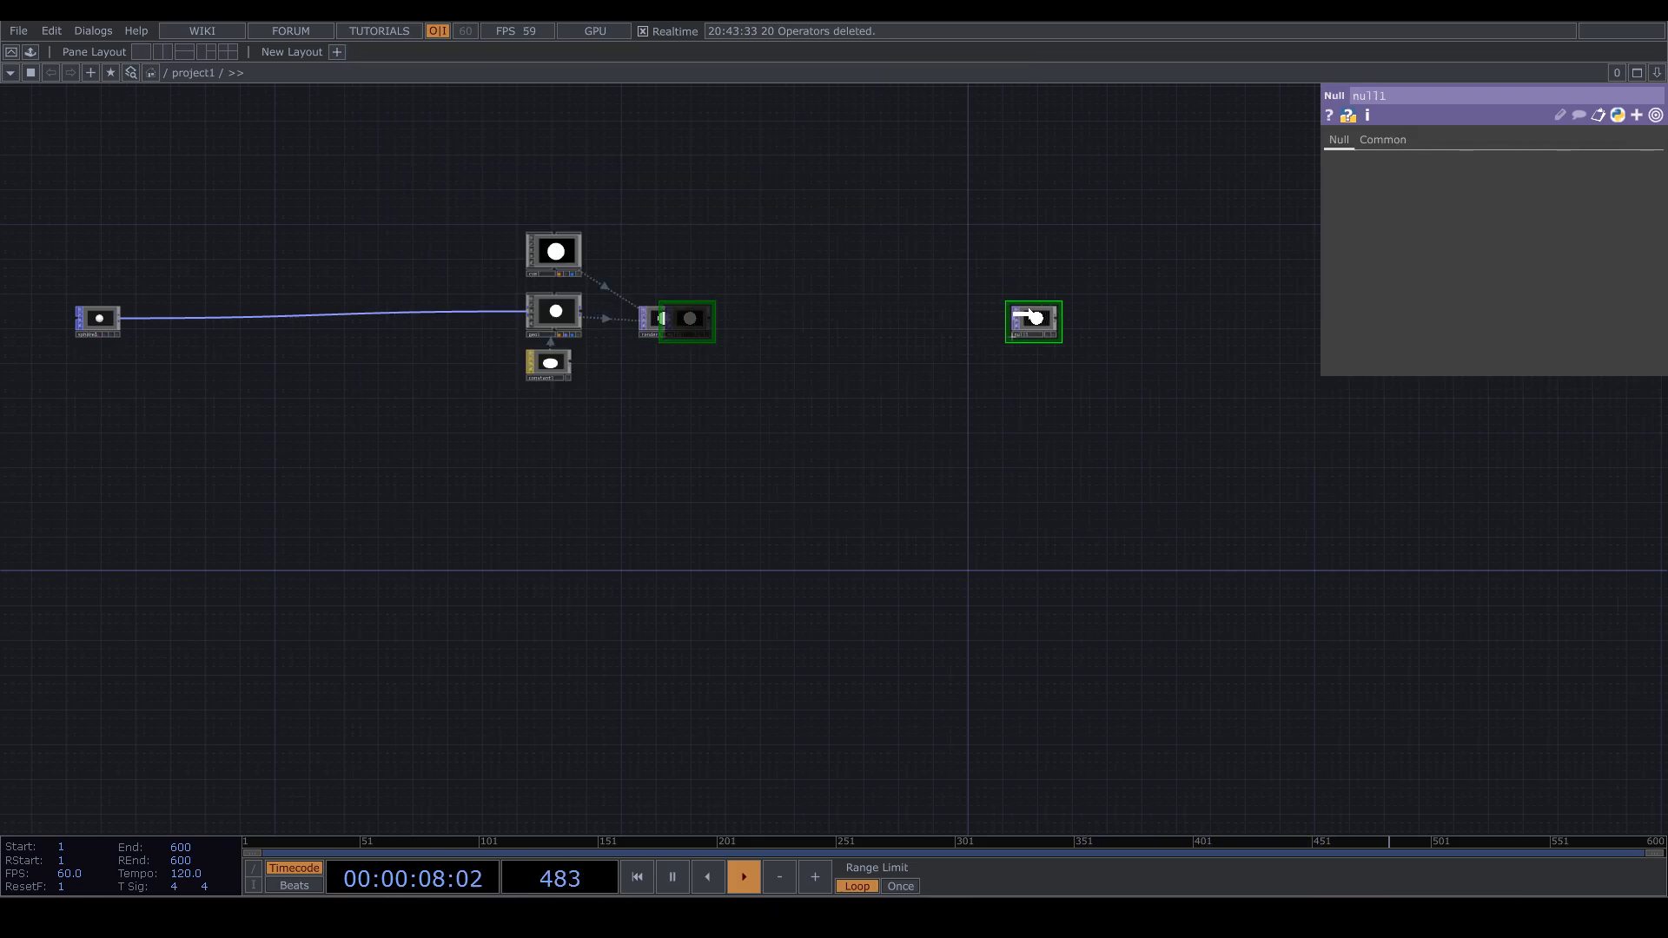
click(1031, 316)
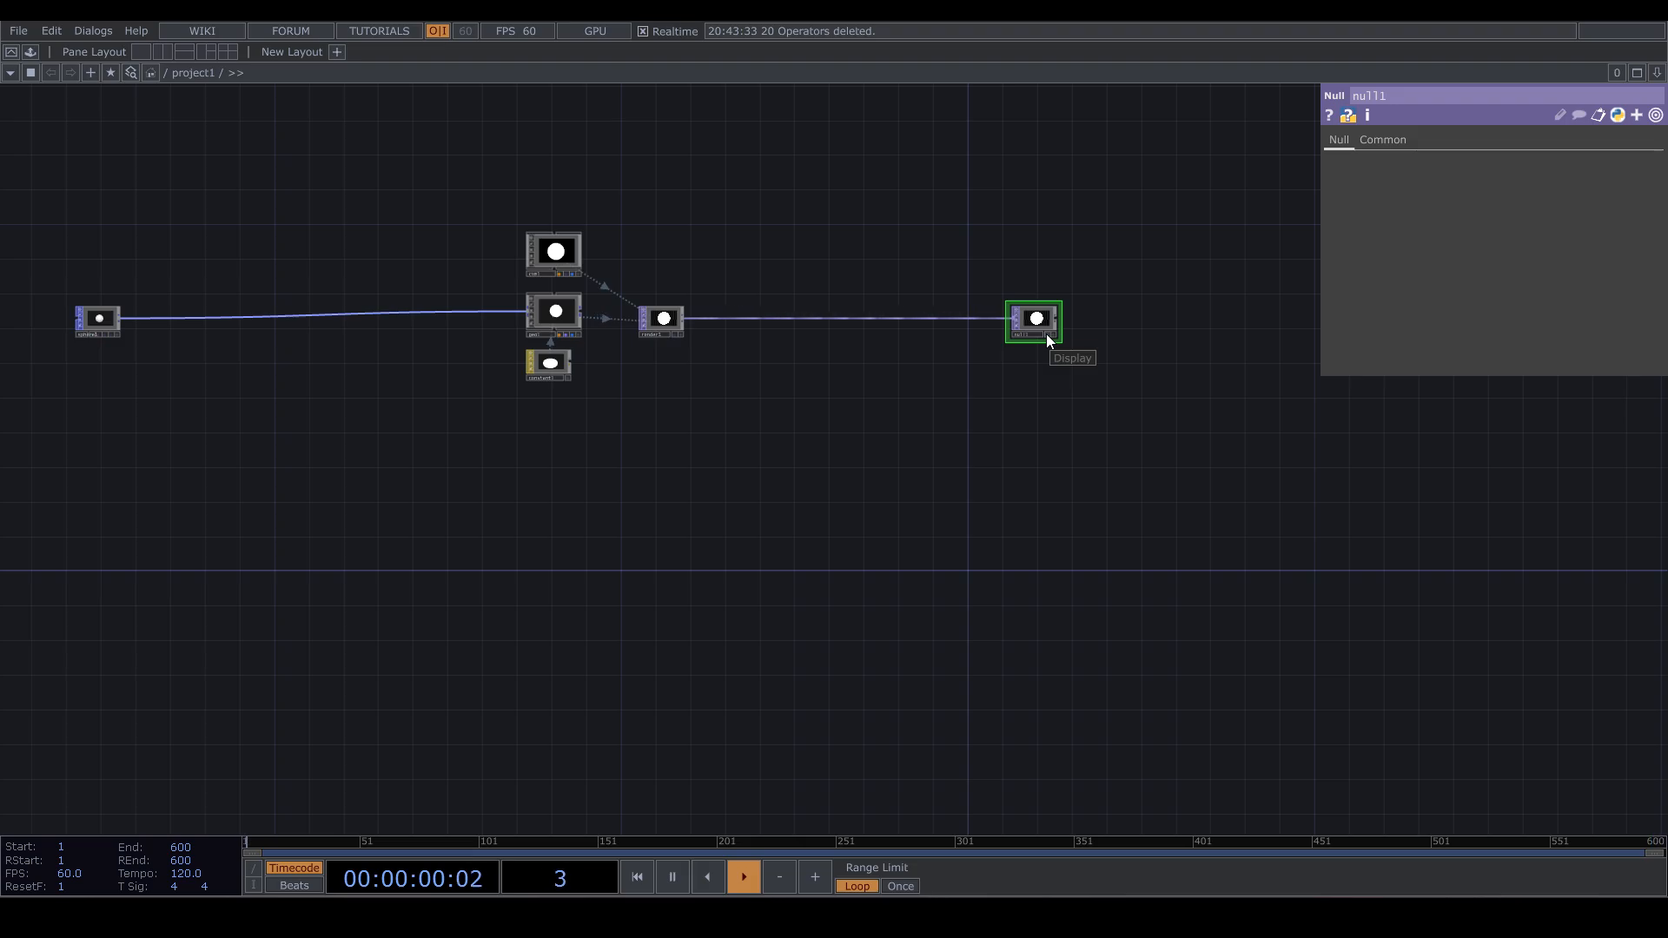
click(1046, 334)
Insert an Attribute POP between the sphere and the Geometry component and choose PointScale as its new attribute
drag(1184, 582, 1477, 576)
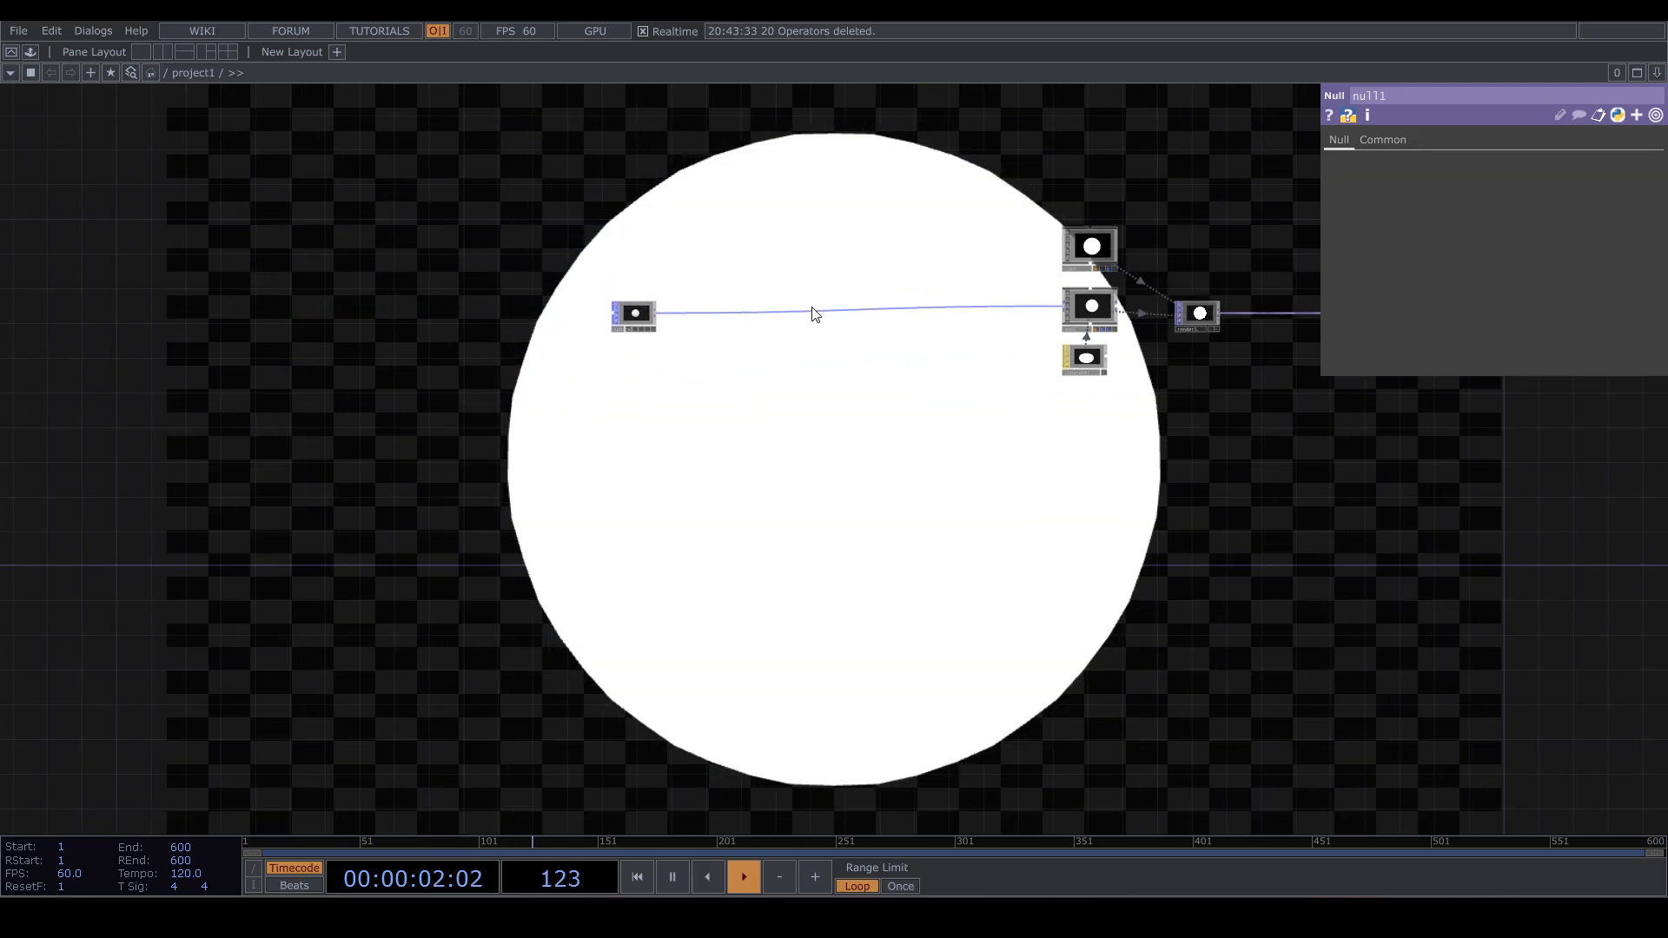
scroll(813, 315, up, 3)
drag(939, 466, 648, 547)
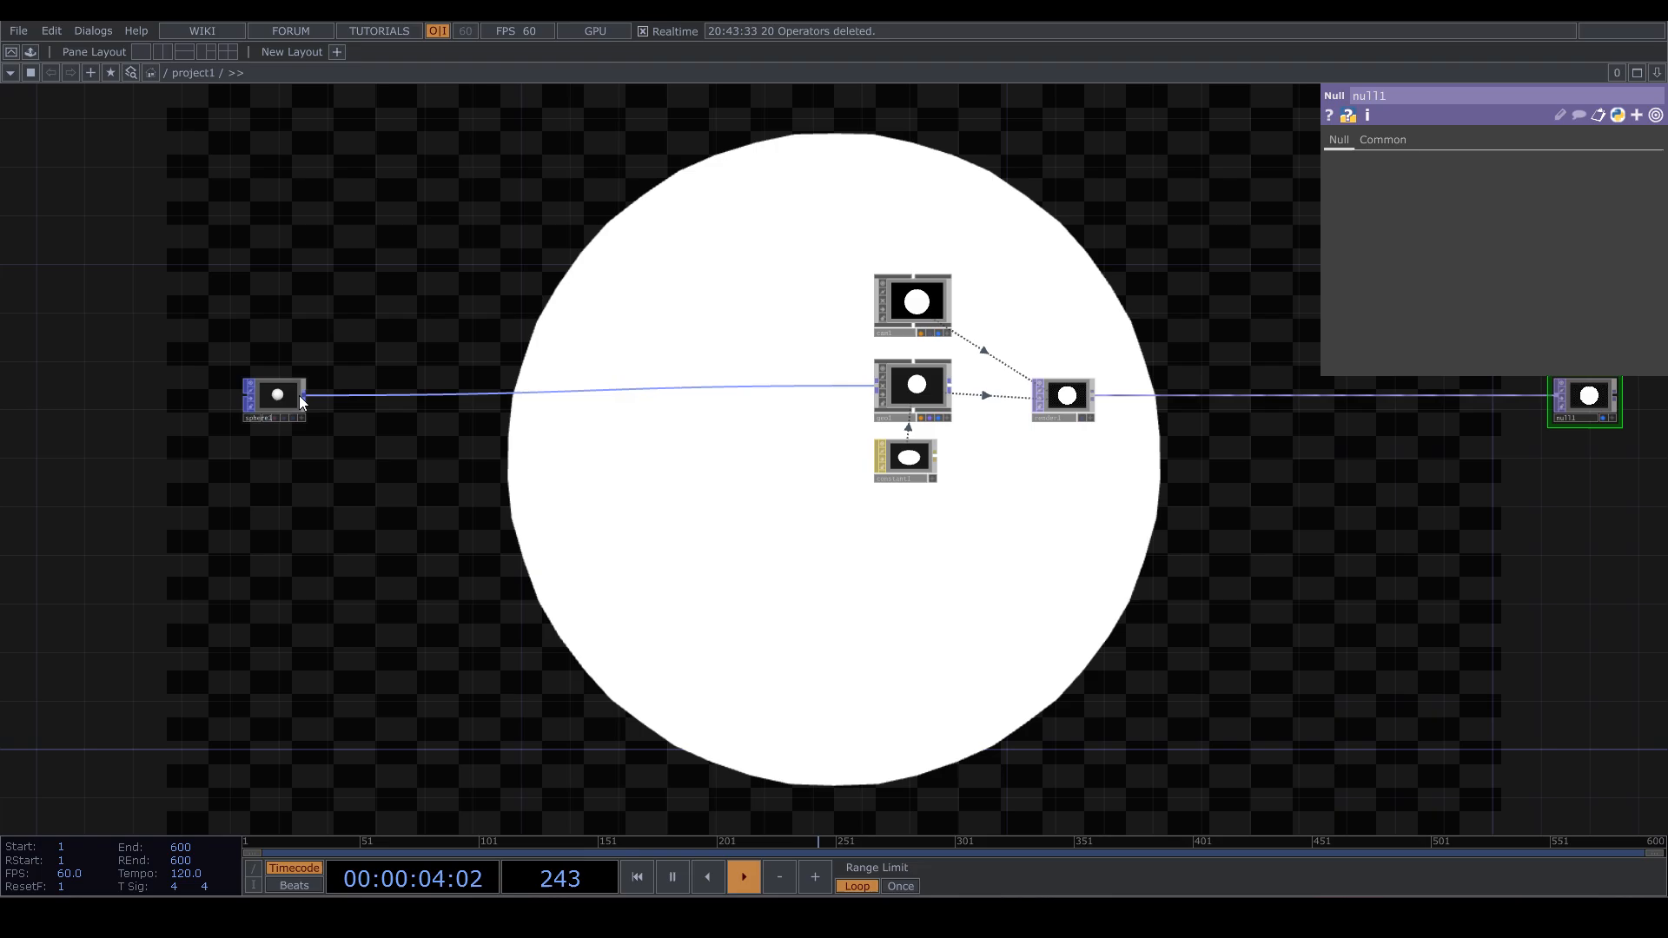
drag(260, 389, 264, 395)
drag(303, 453, 380, 571)
scroll(355, 435, up, 2)
scroll(389, 483, up, 1)
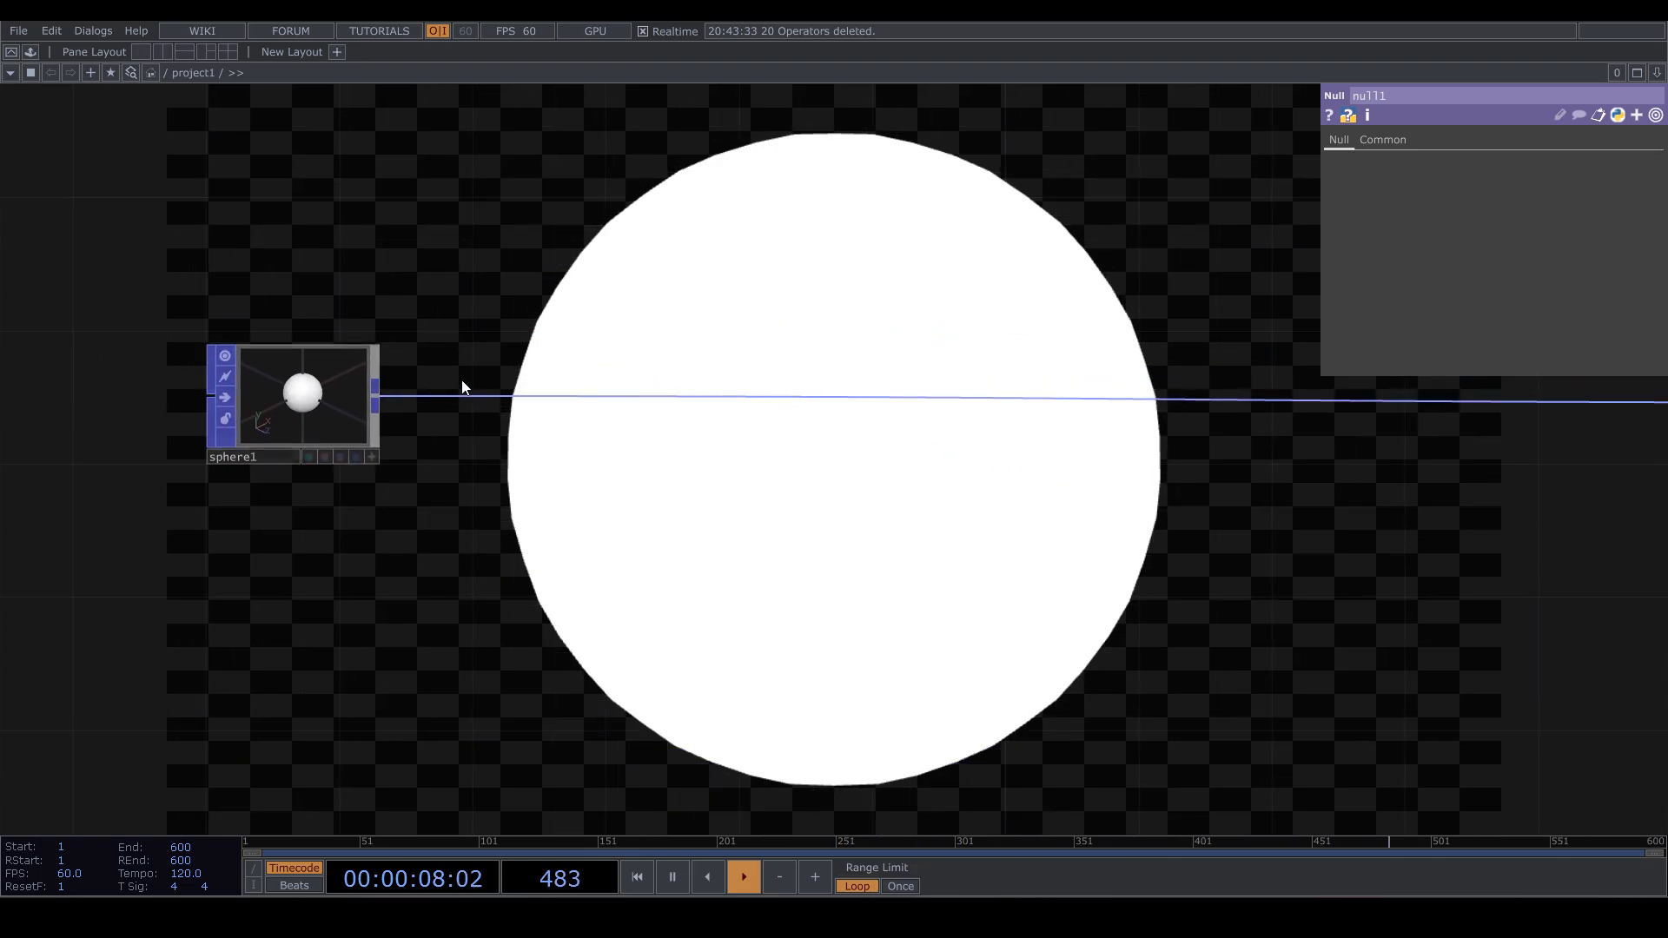
right_click(430, 398)
click(446, 383)
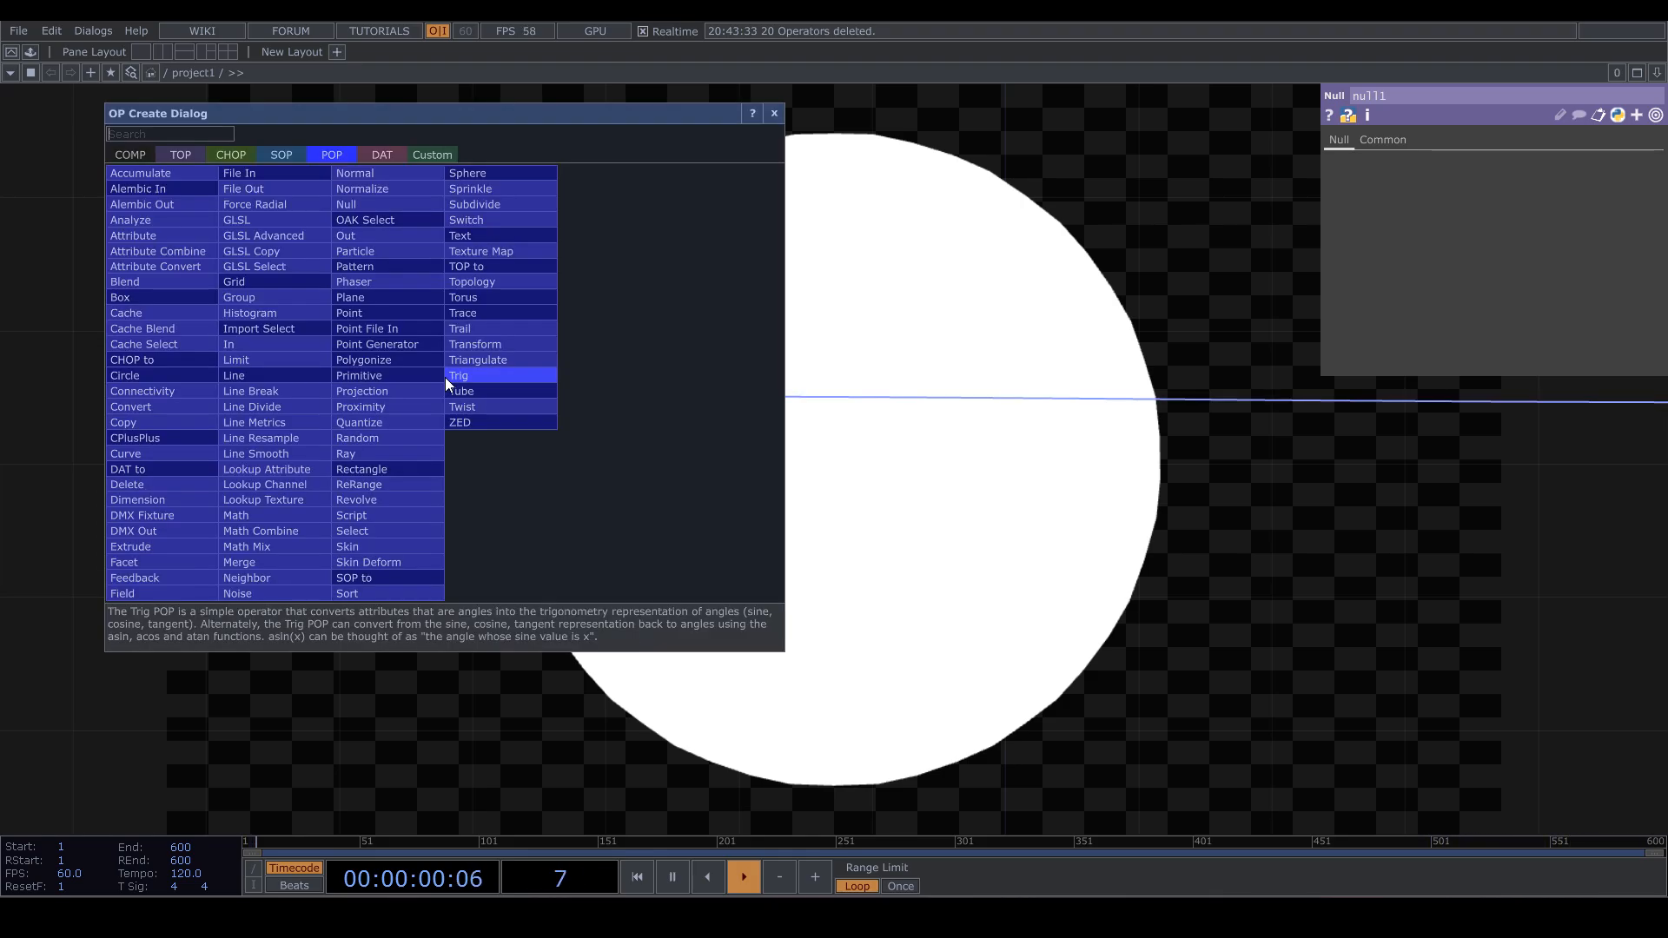
click(165, 233)
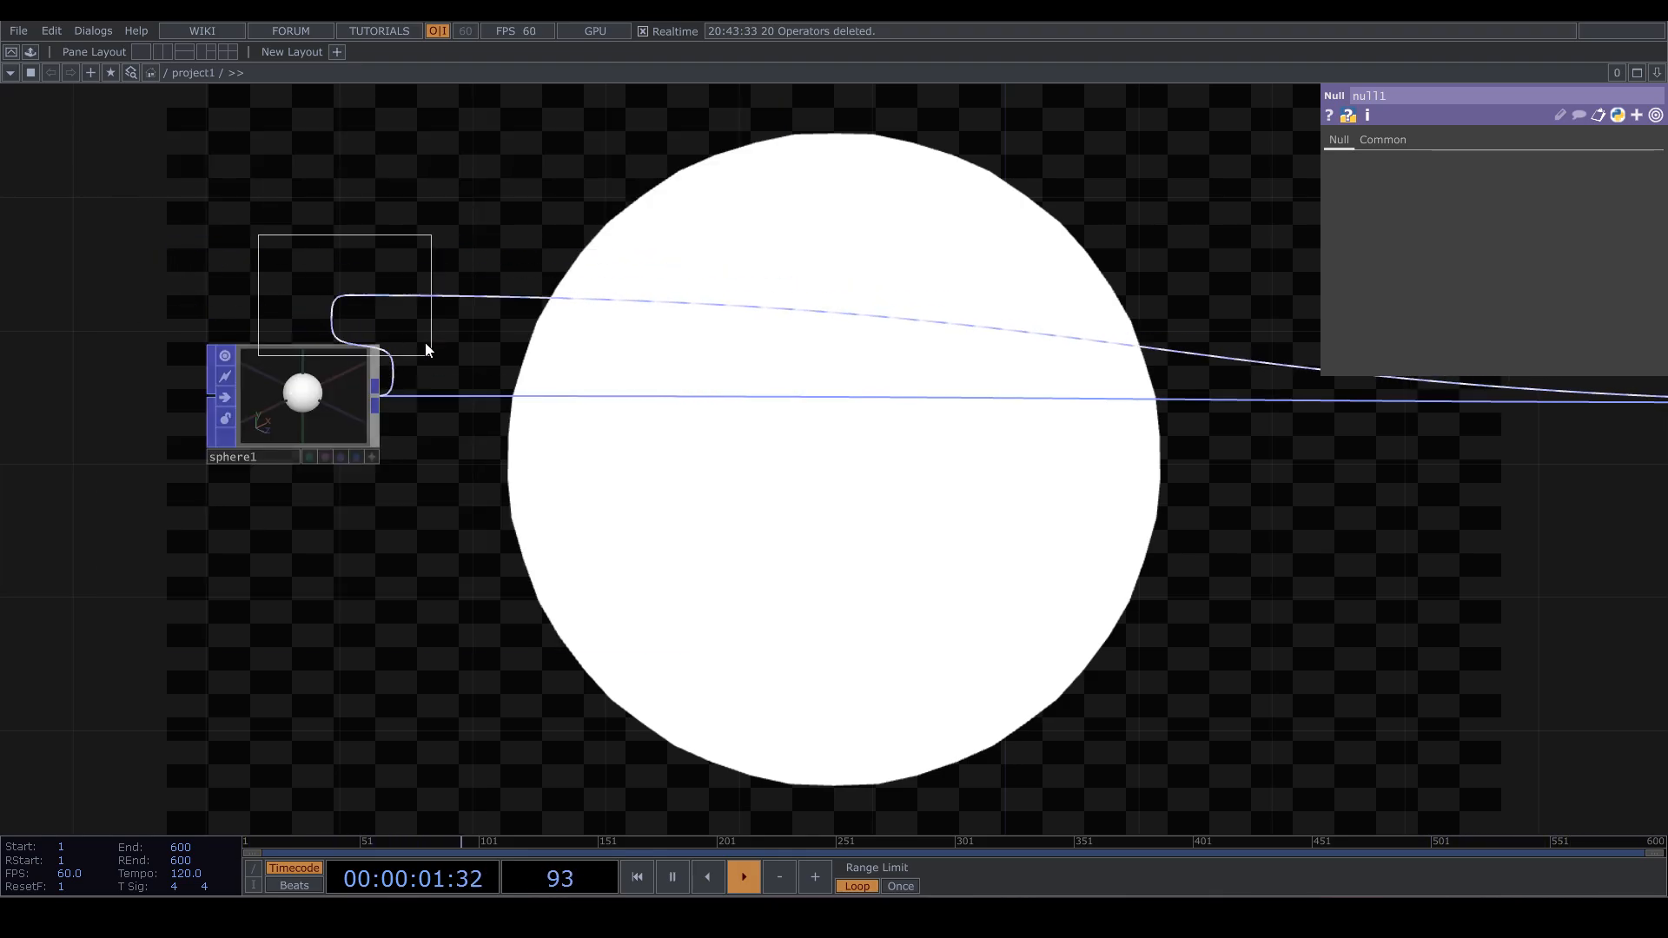
click(502, 408)
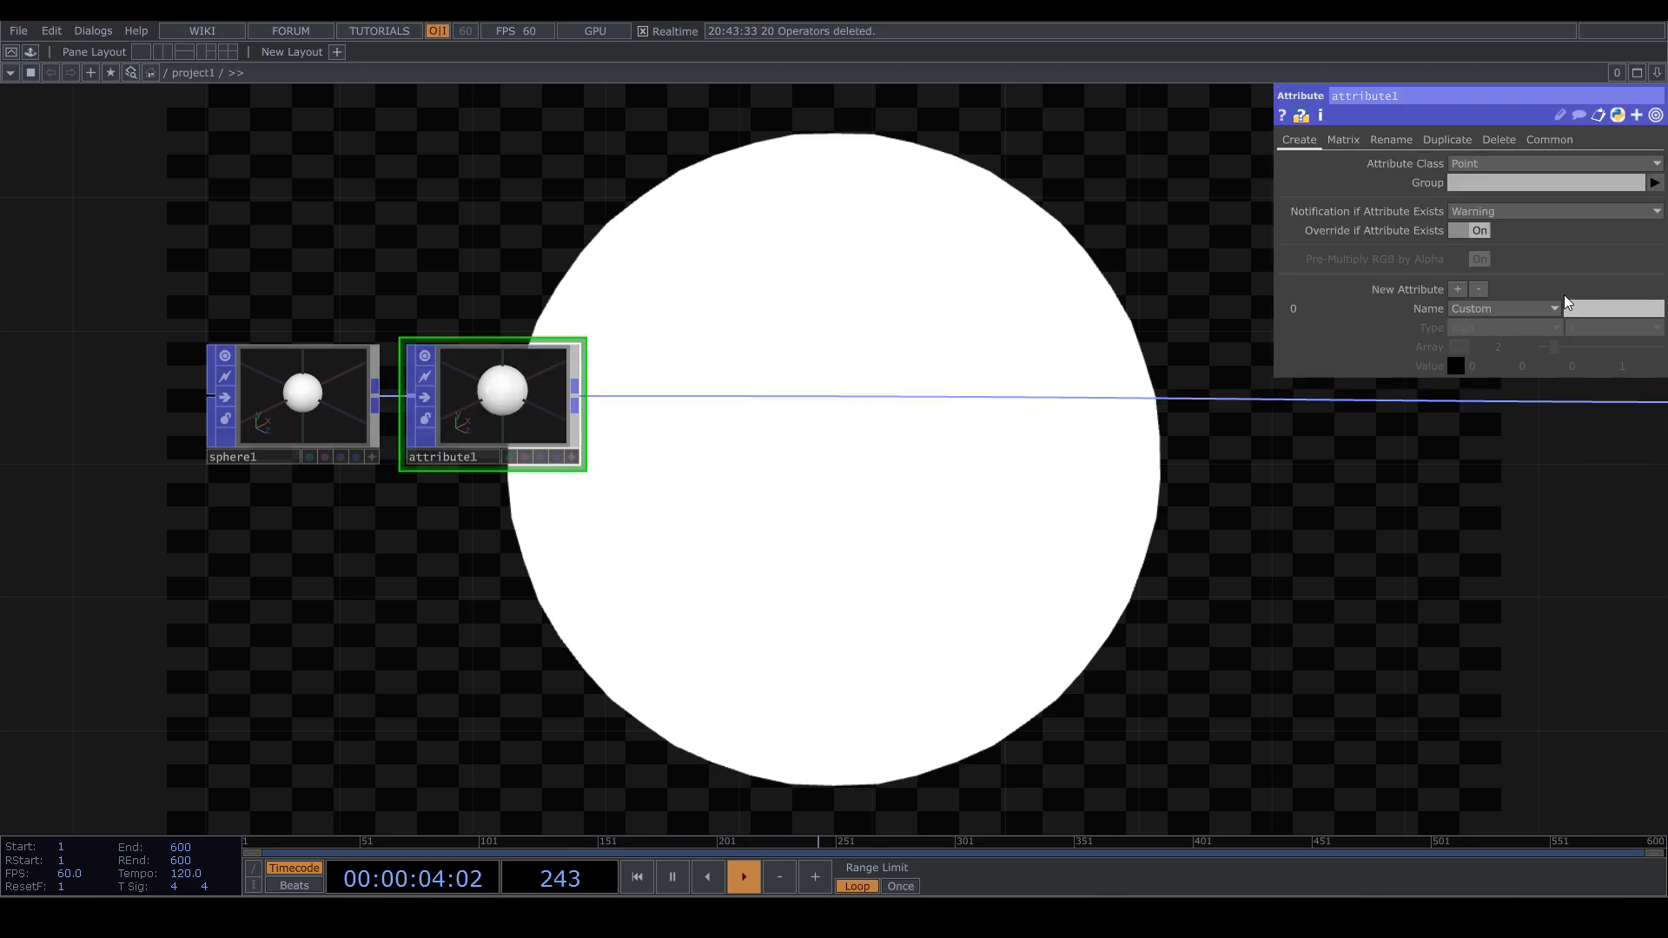
click(1532, 307)
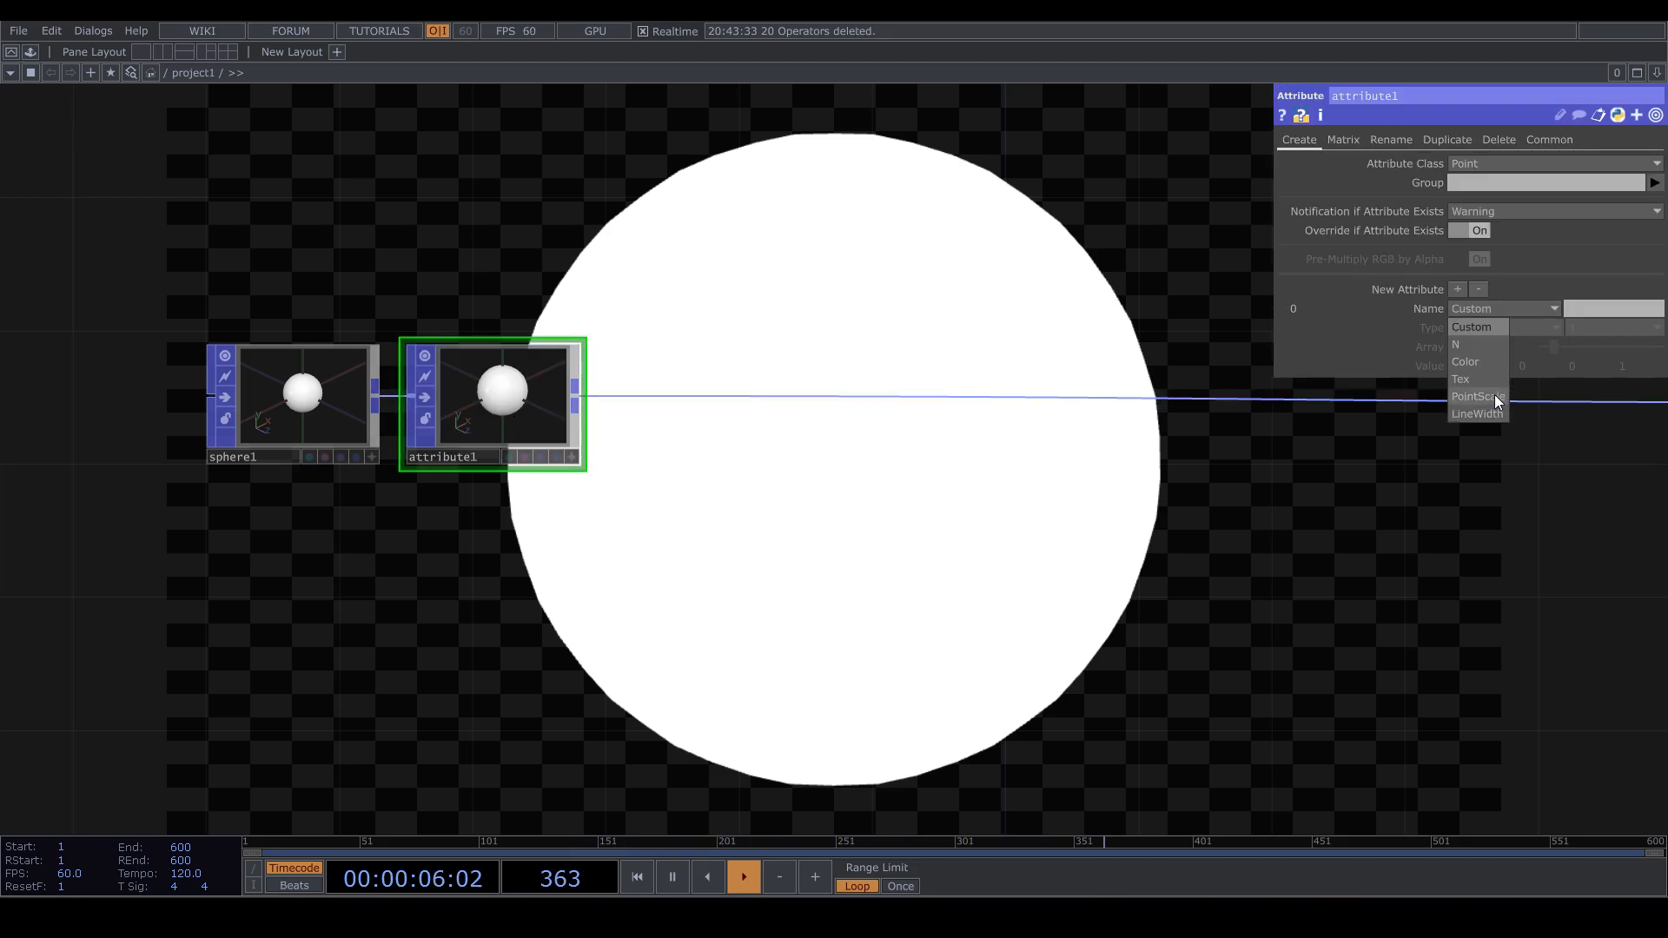
click(1493, 396)
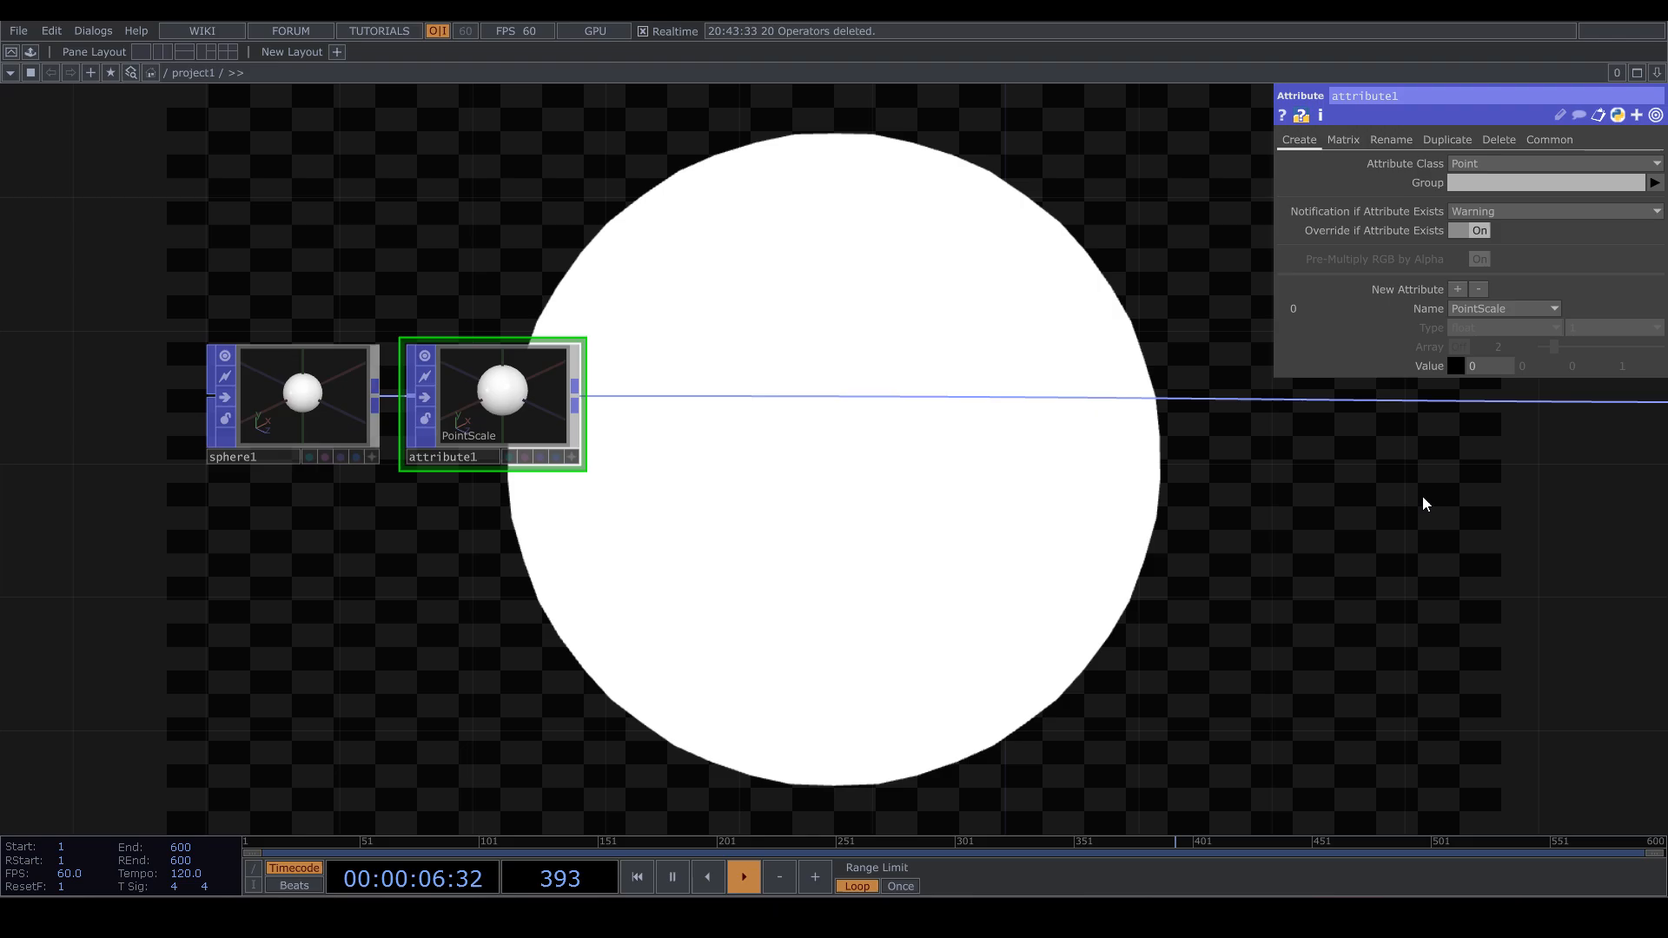
Set the sphere's Geodesic Connectivity to Point Primitives
click(306, 417)
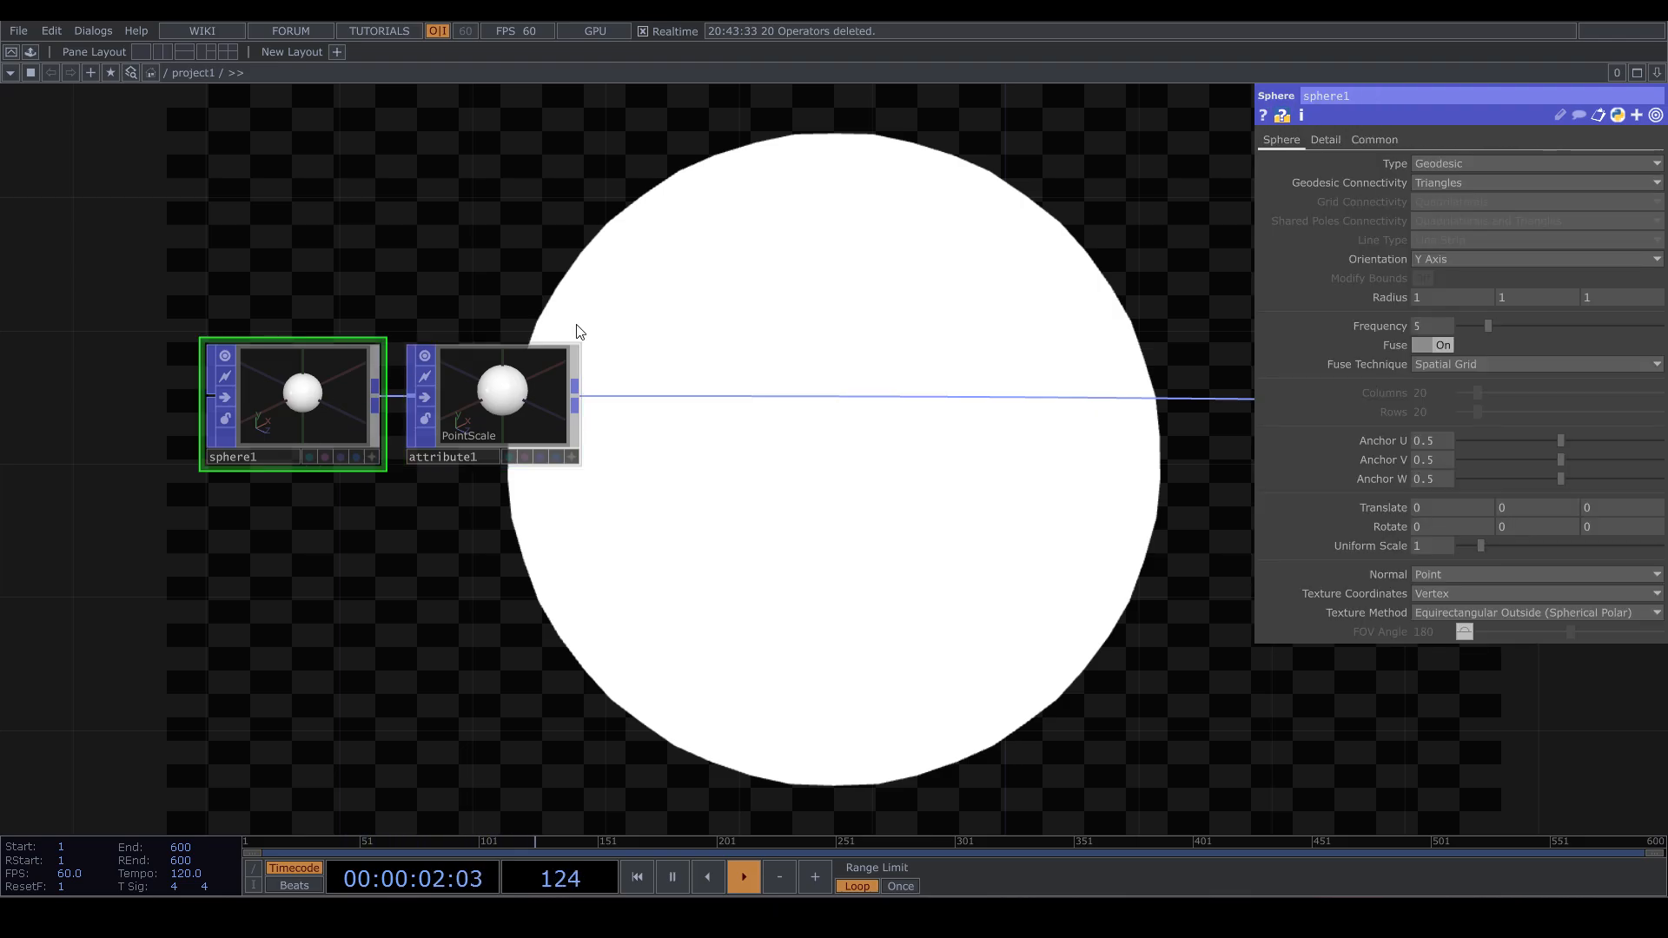
click(1489, 183)
click(1484, 222)
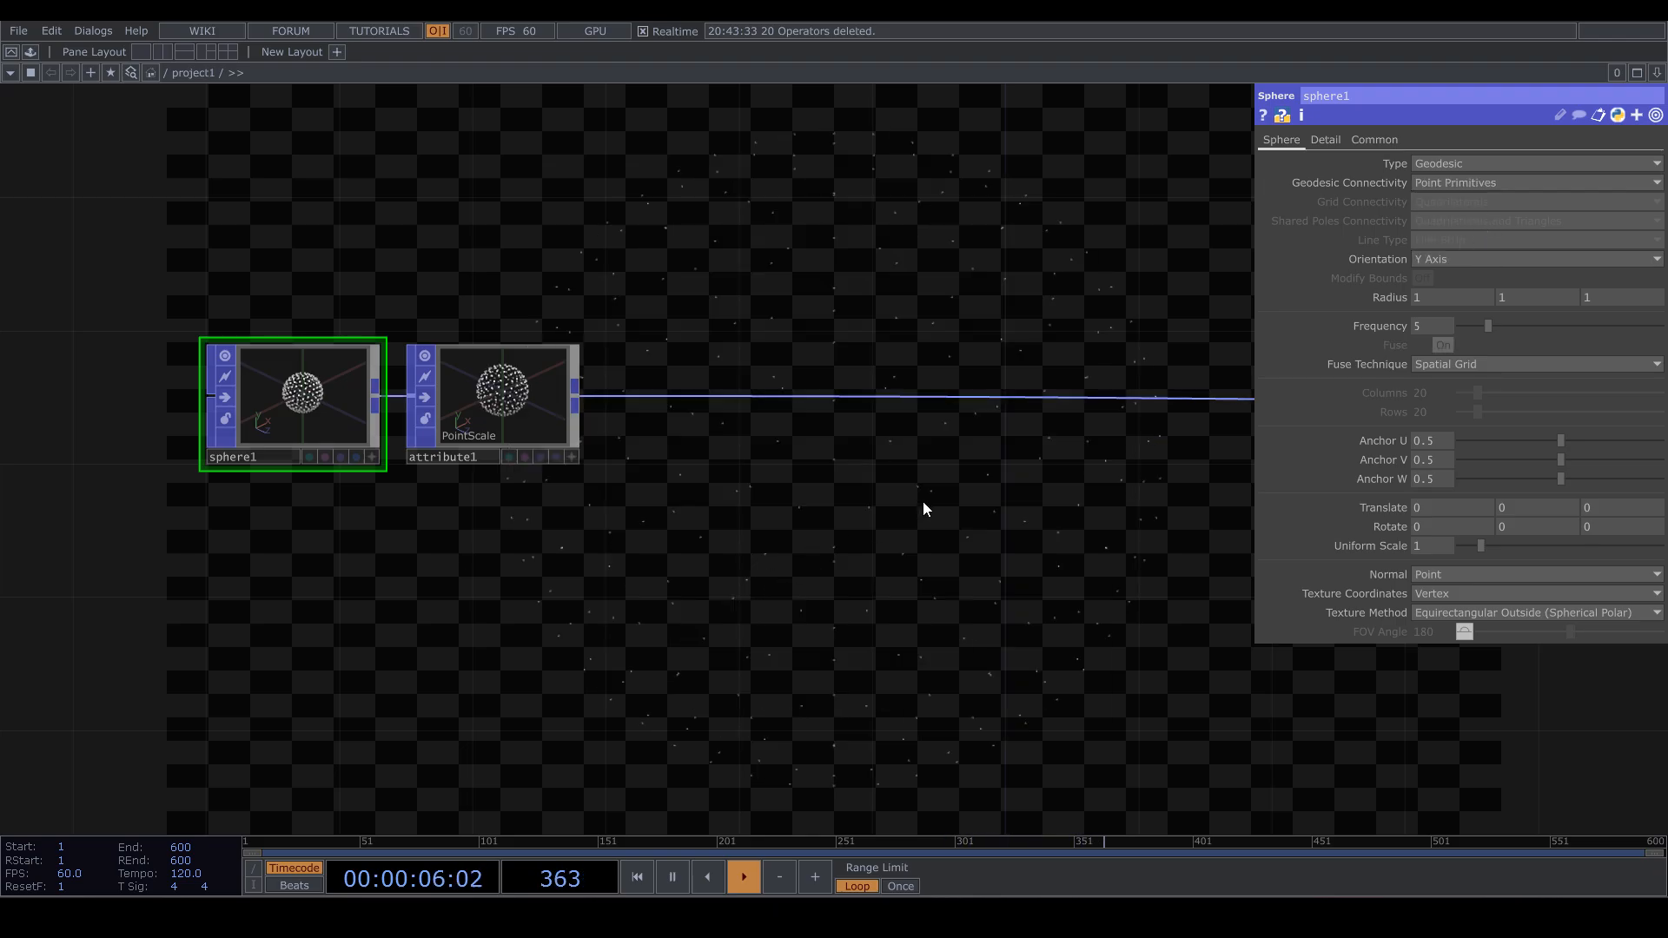
drag(924, 503, 730, 531)
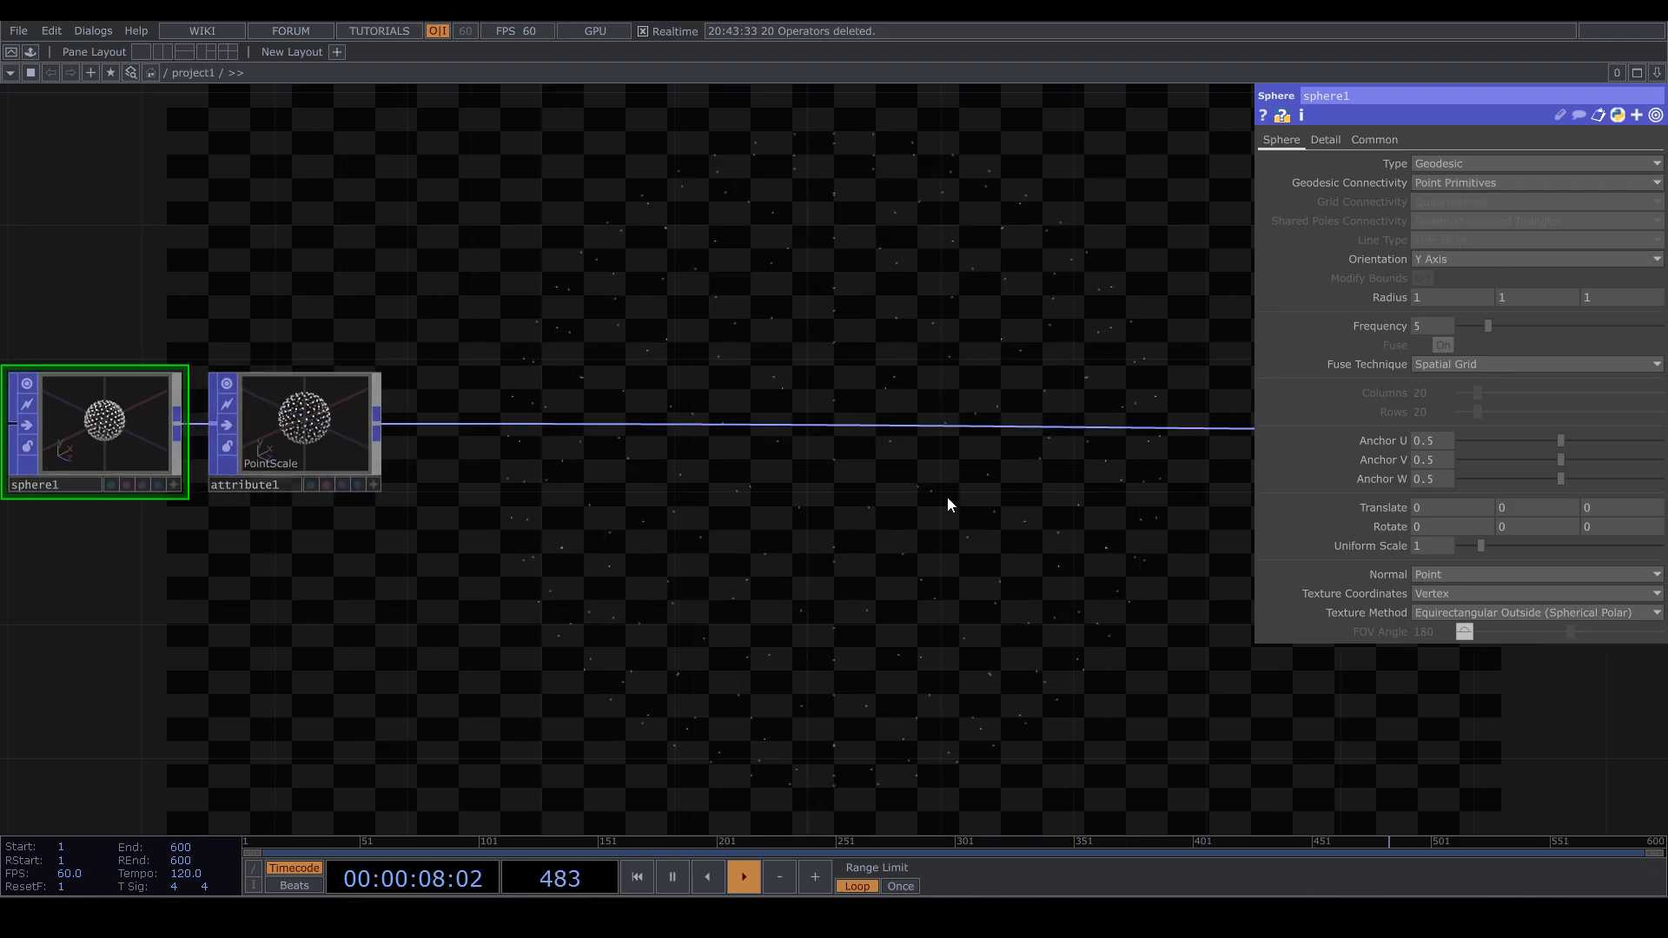
drag(613, 618, 721, 671)
drag(738, 567, 525, 540)
scroll(525, 539, down, 3)
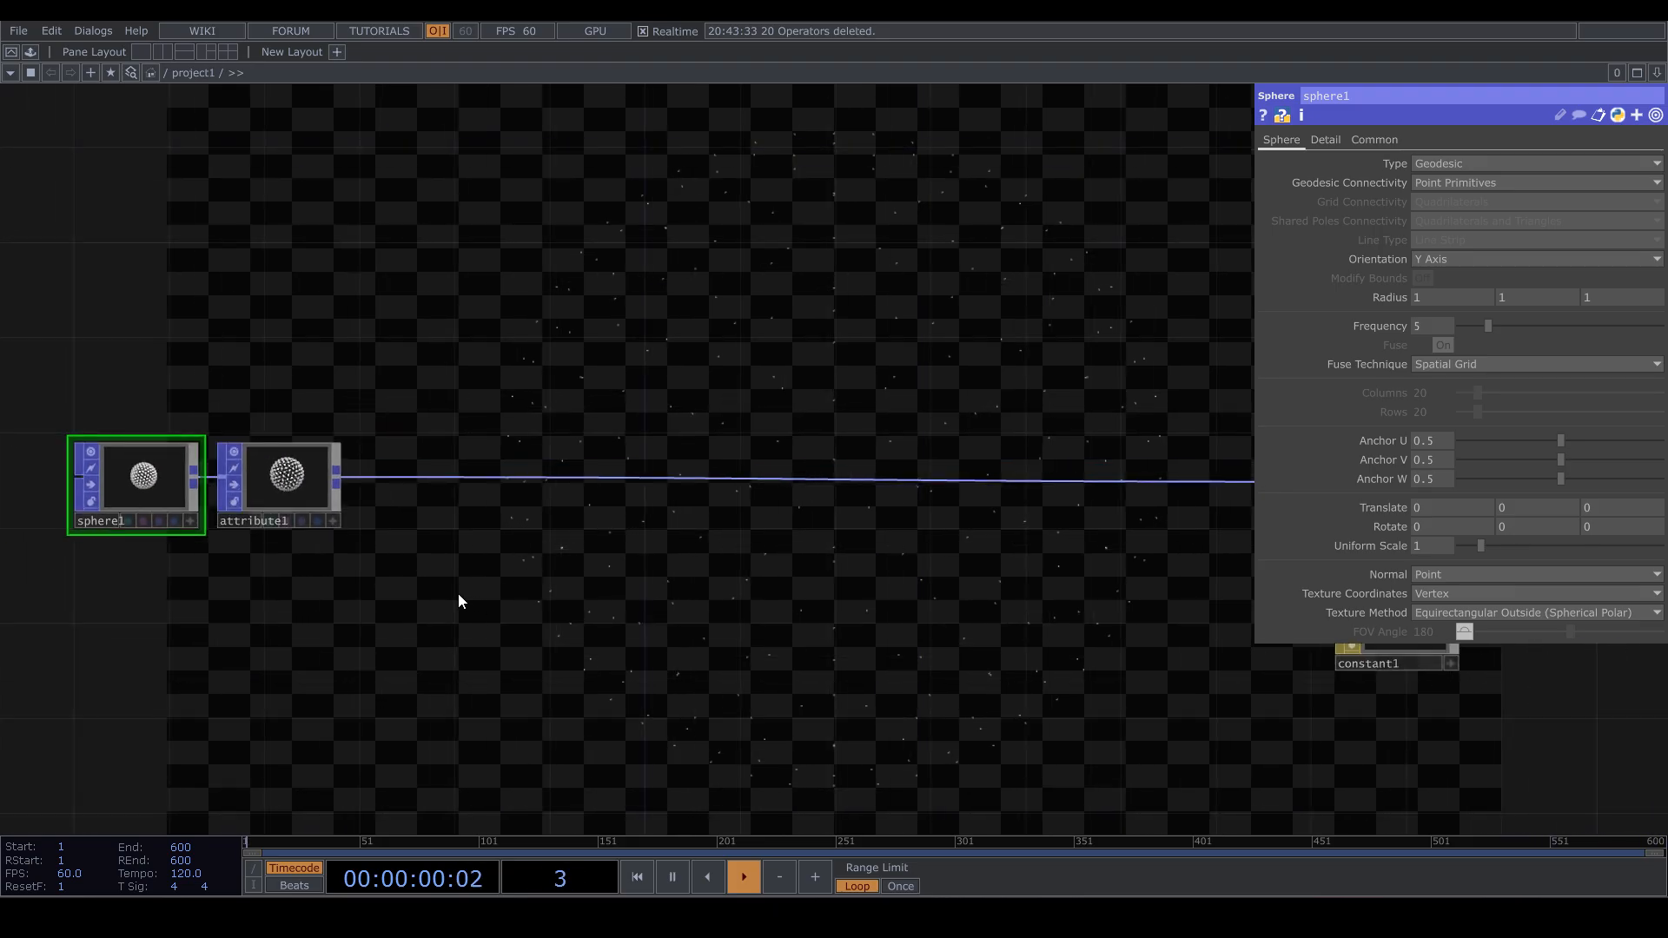
Insert a Noise POP between the Attribute POP and the Geometry component and align it with the chain
right_click(437, 486)
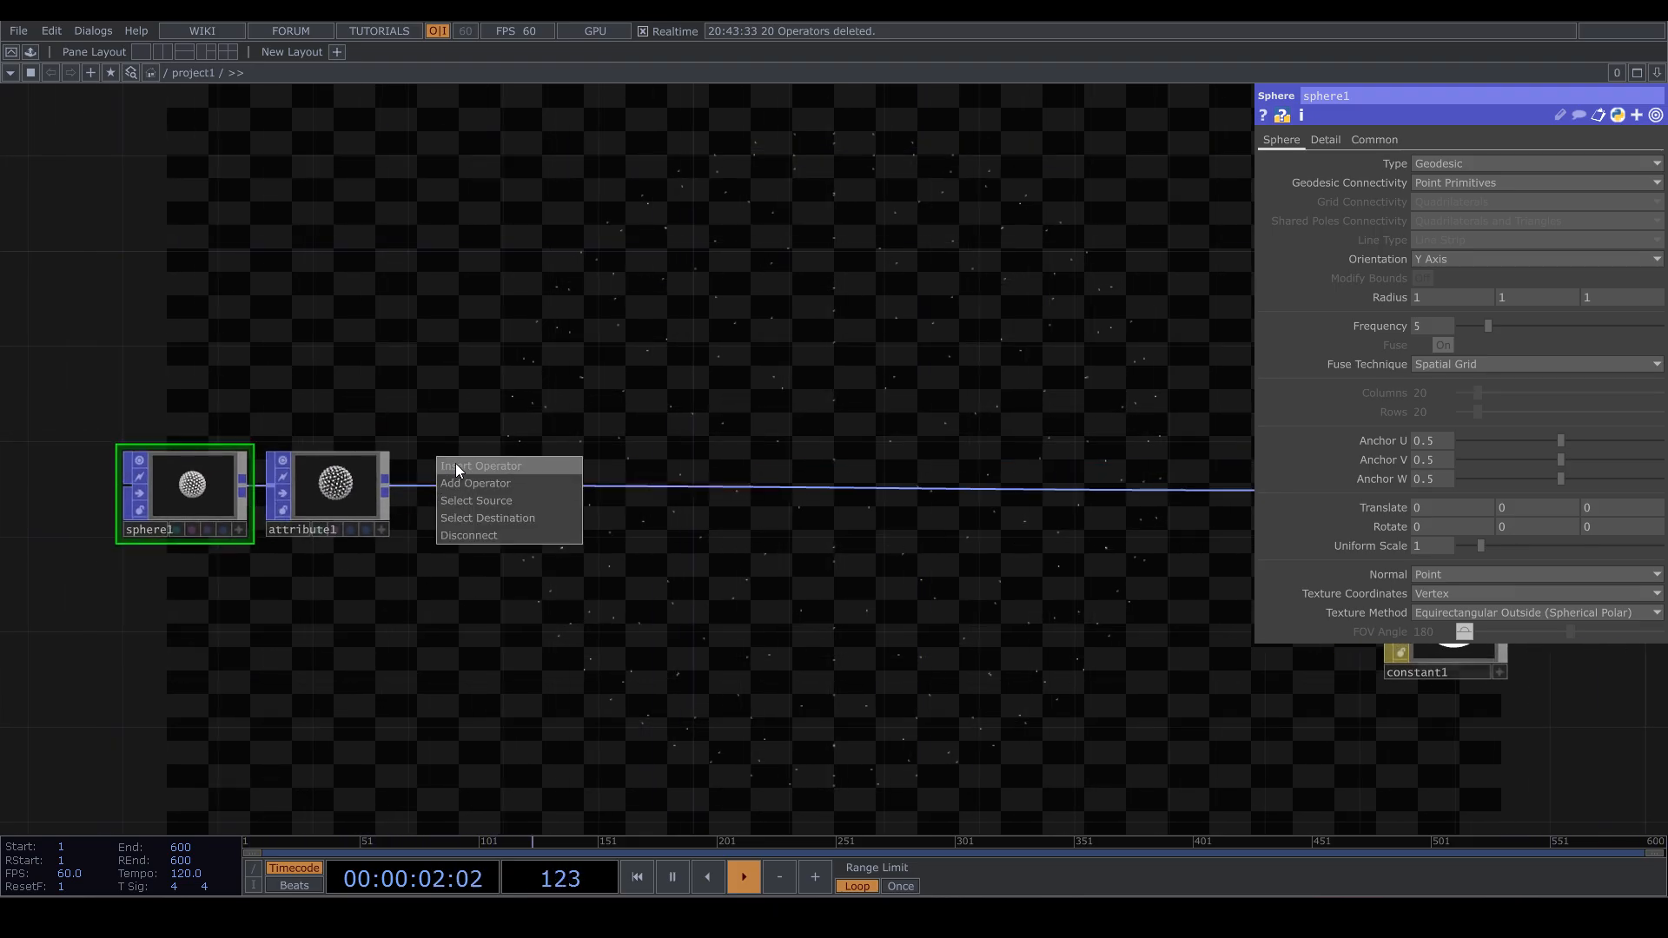
click(455, 469)
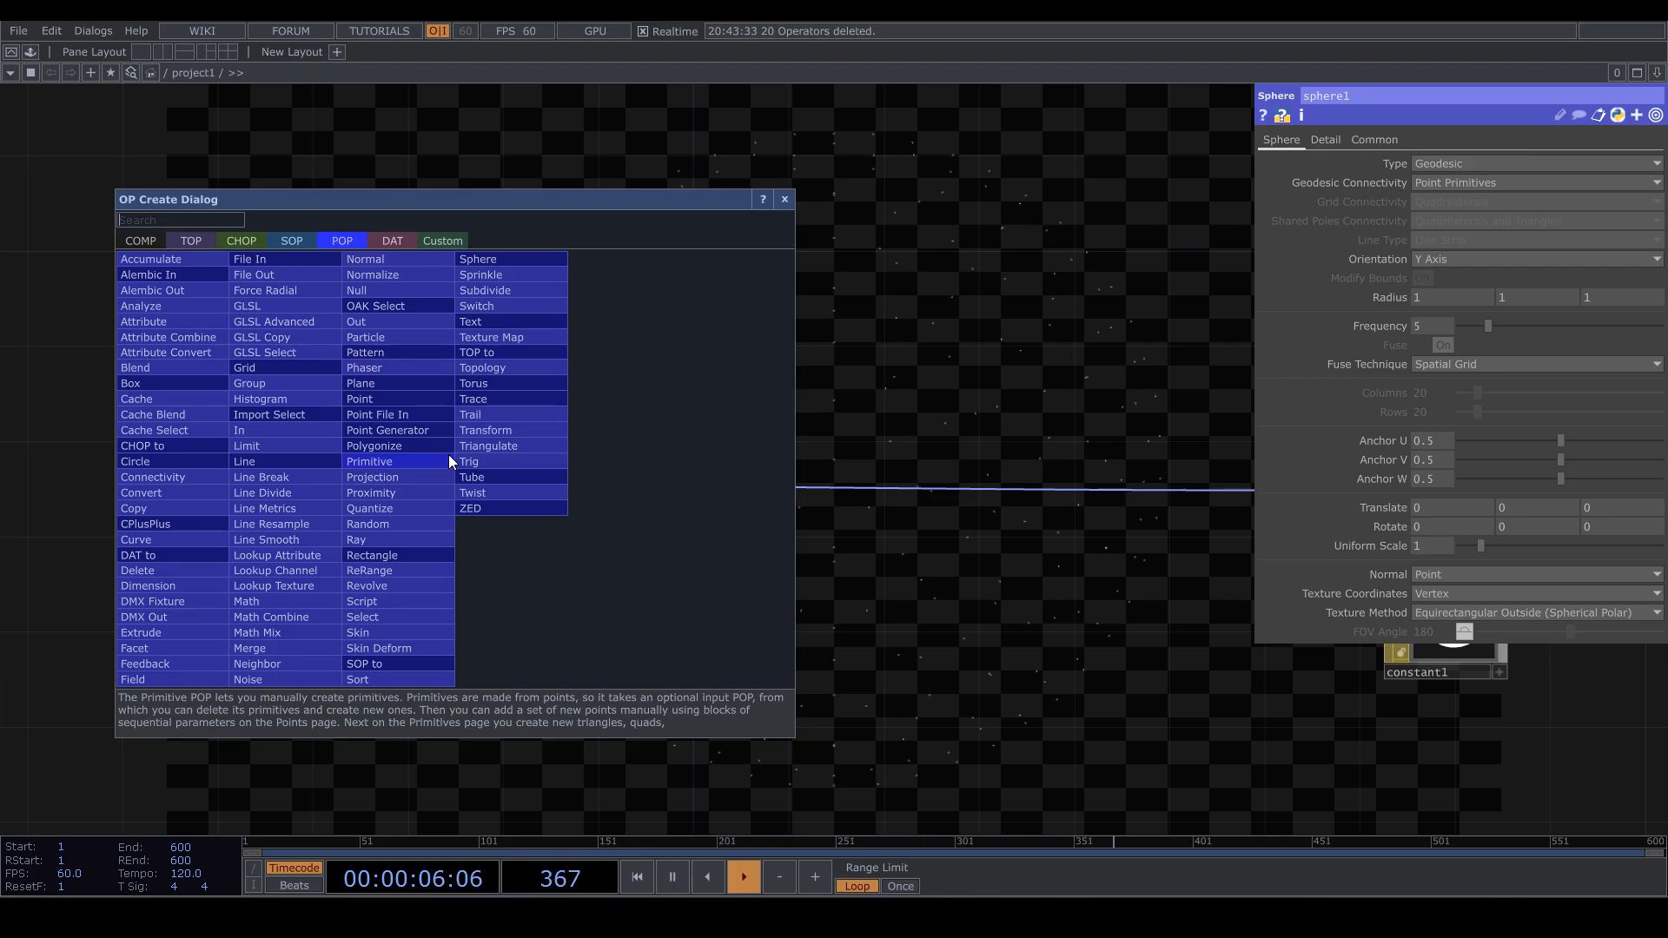
text(noise)
key(Return)
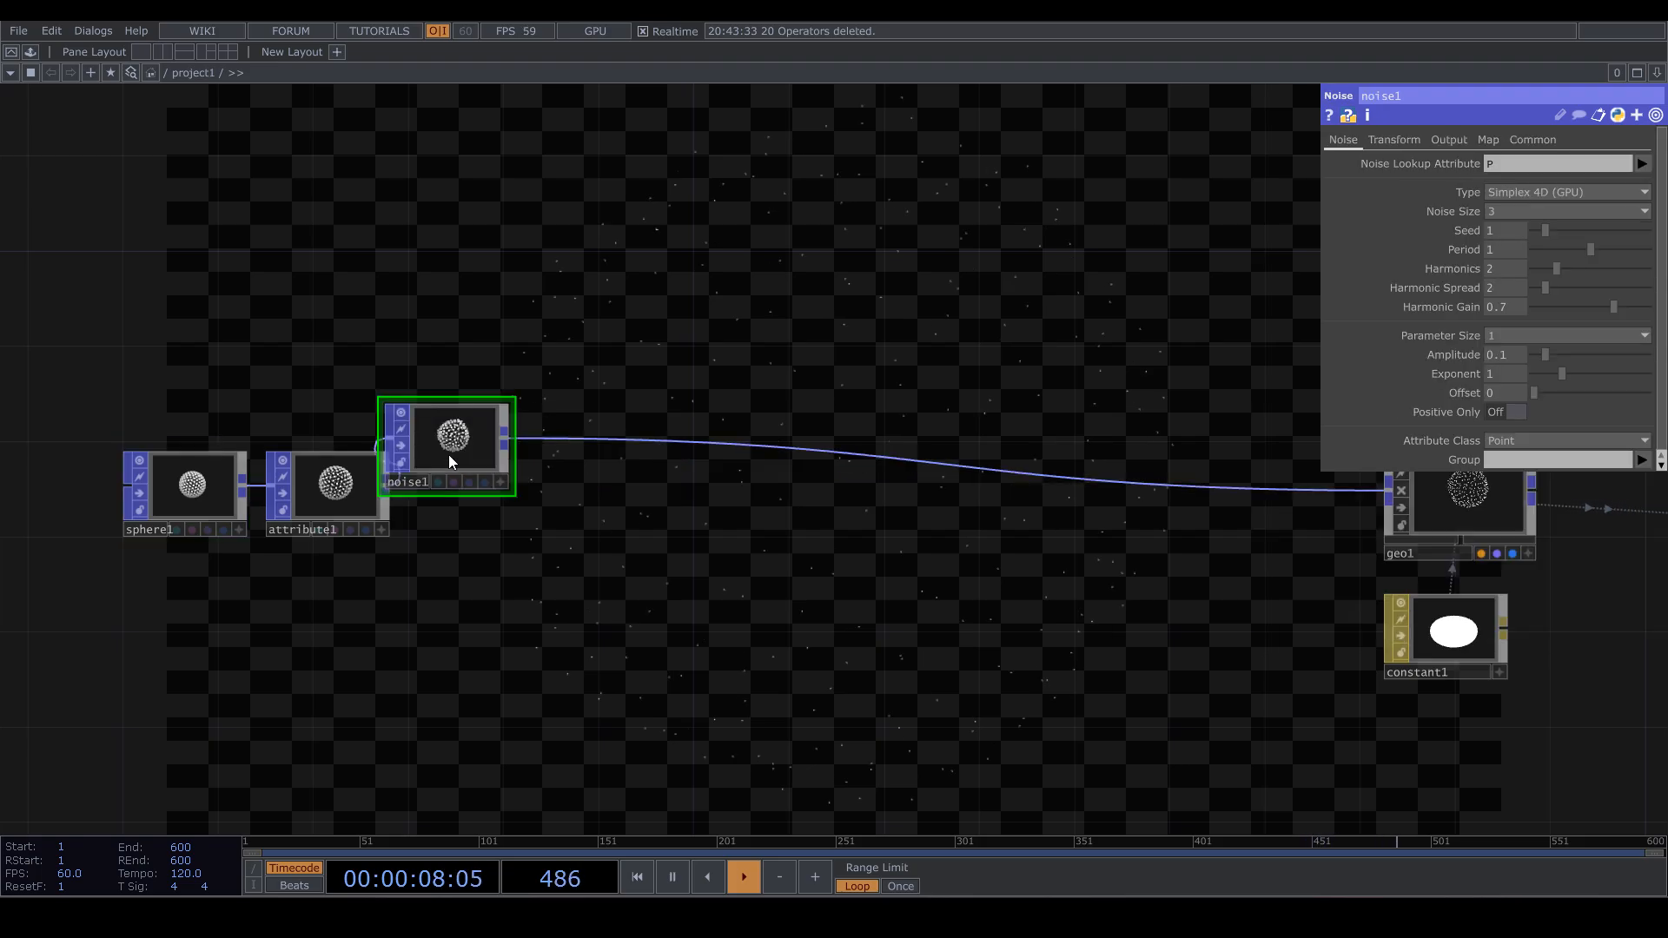
drag(448, 455, 501, 497)
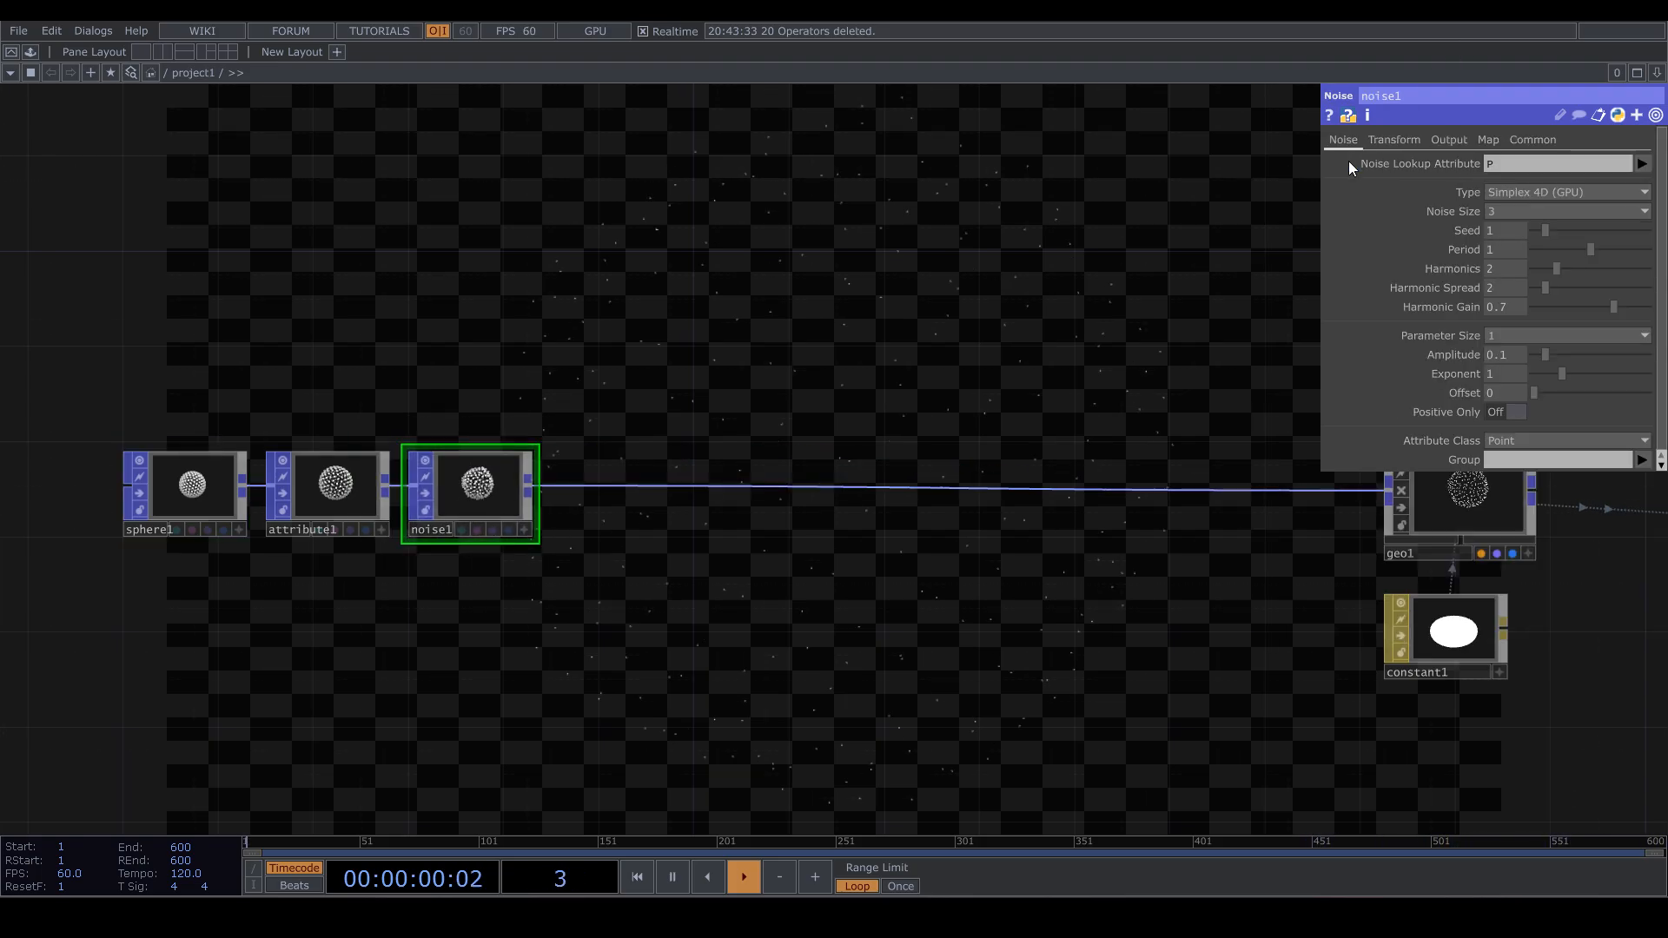
Animate the noise by setting its Translate Z to the expression absTime.seconds
click(1394, 140)
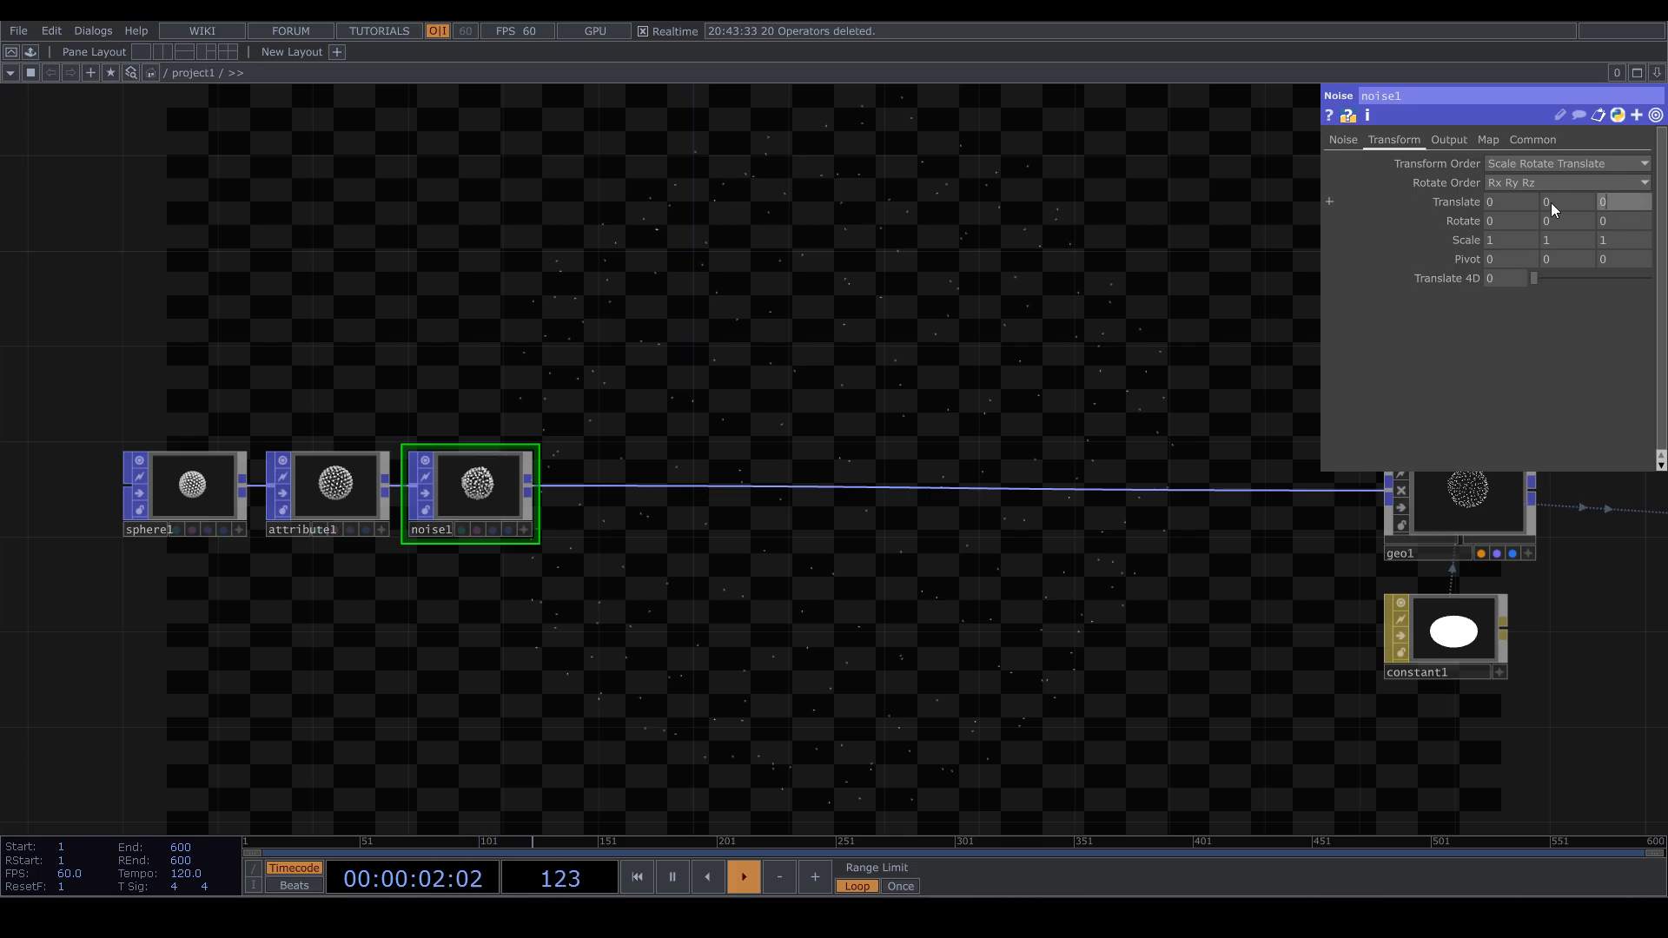
text(absT)
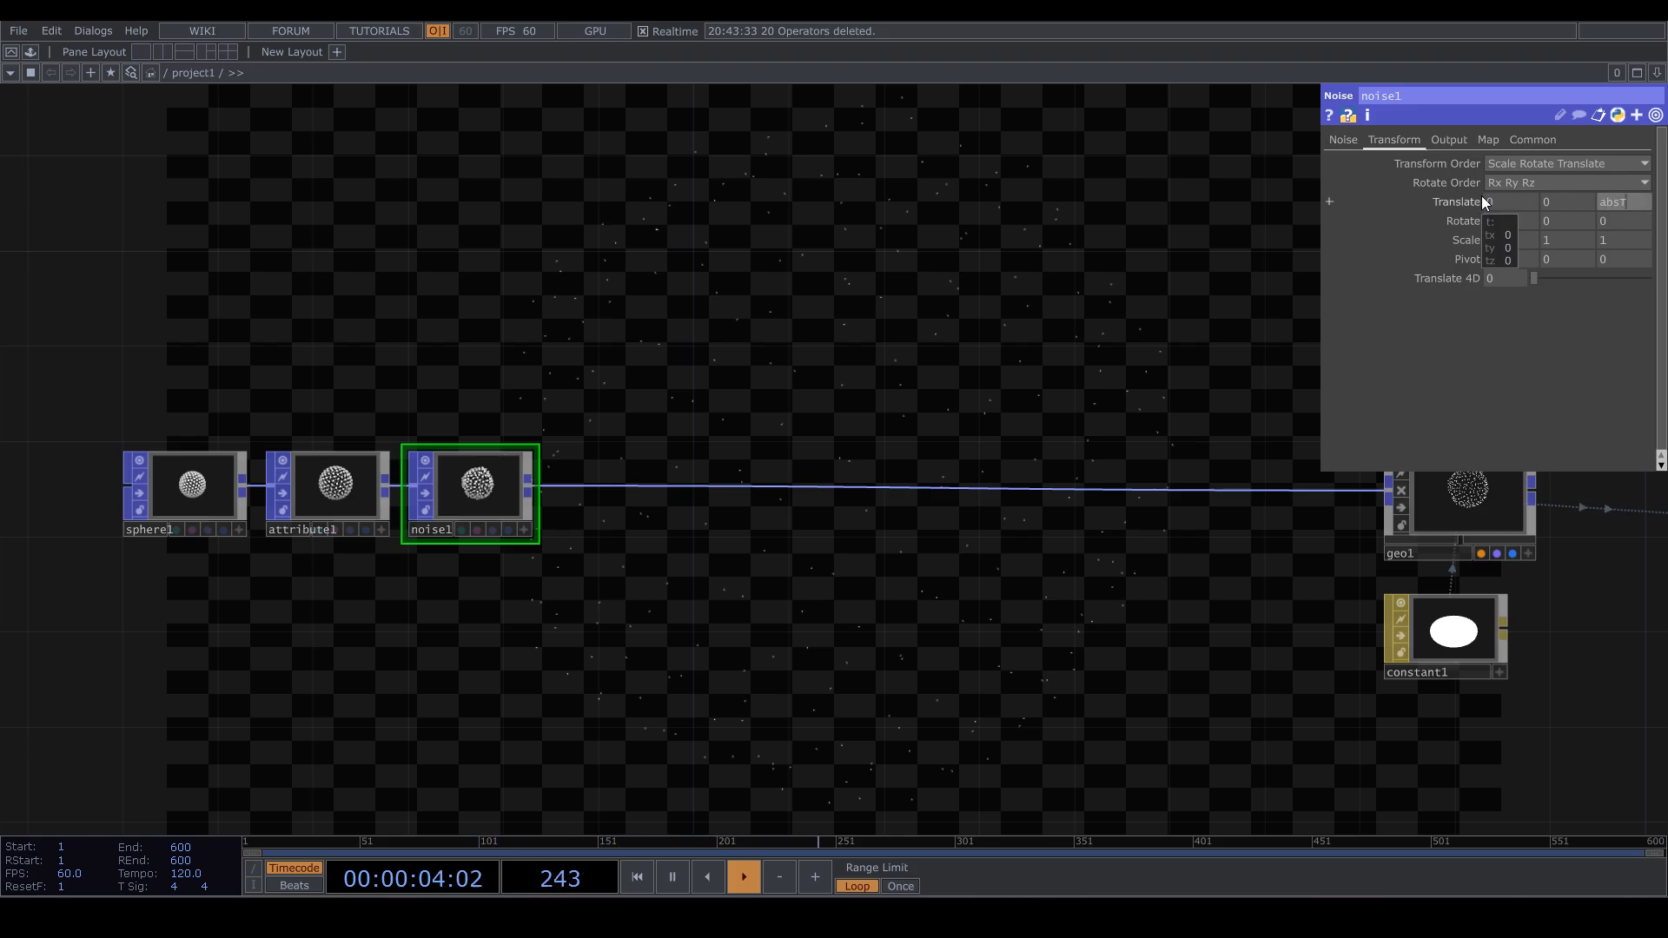
text(ime.seconds)
key(Return)
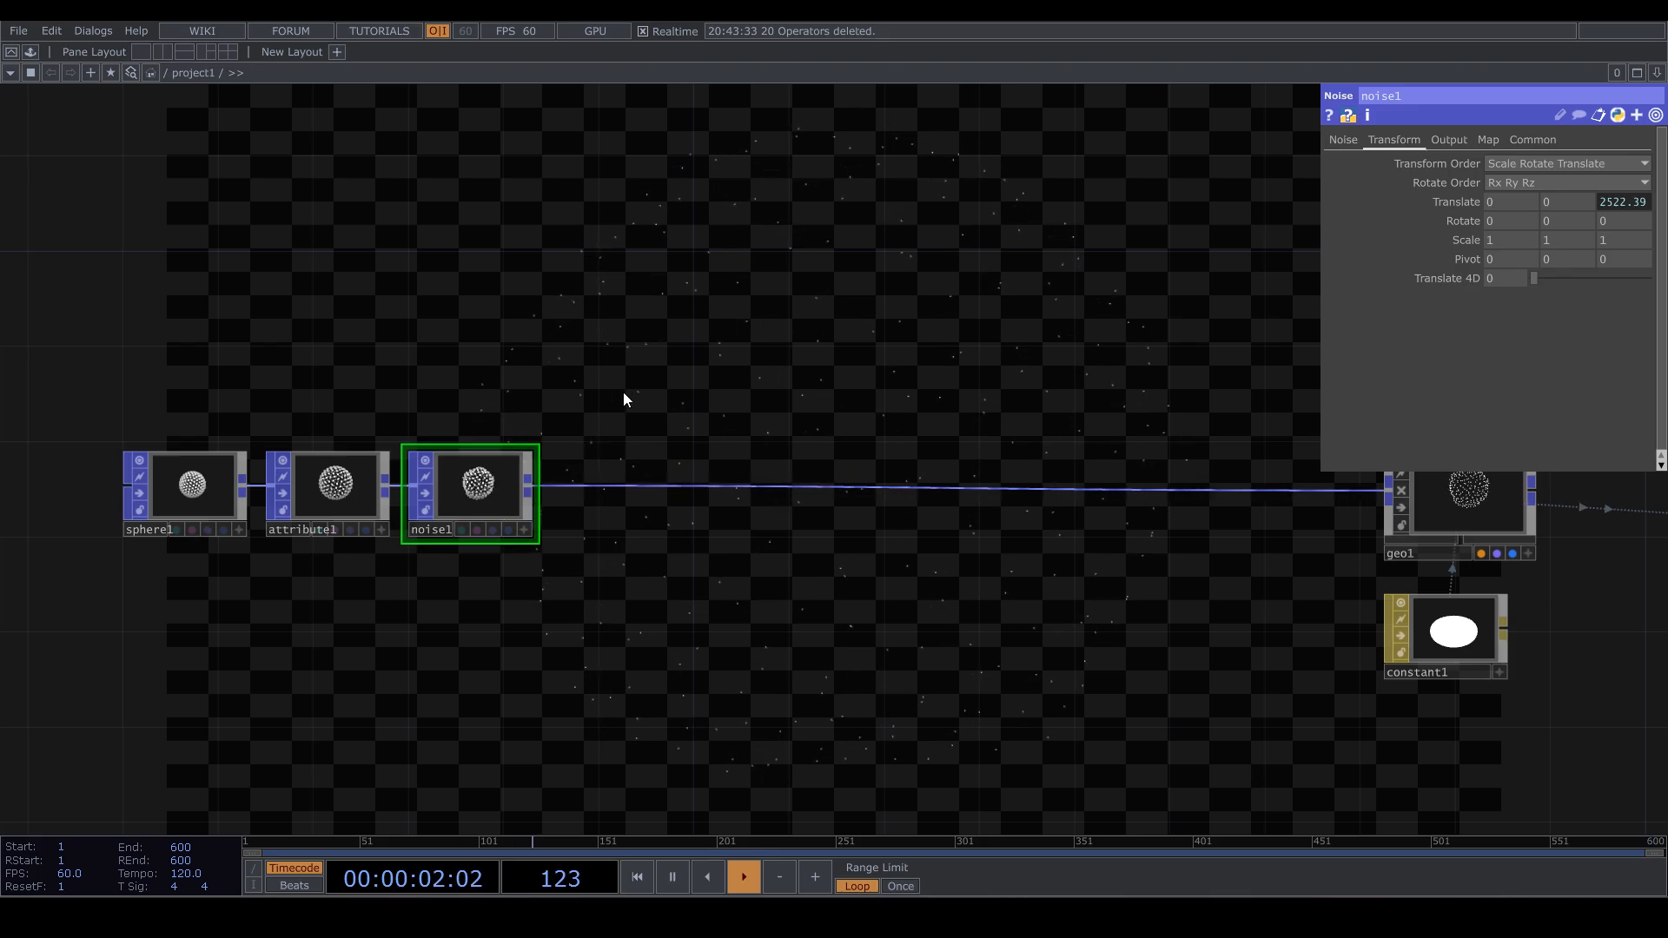
Set both the Combine Attribute Scope and the Output Attribute Scope of the noise to PointScale
click(1449, 140)
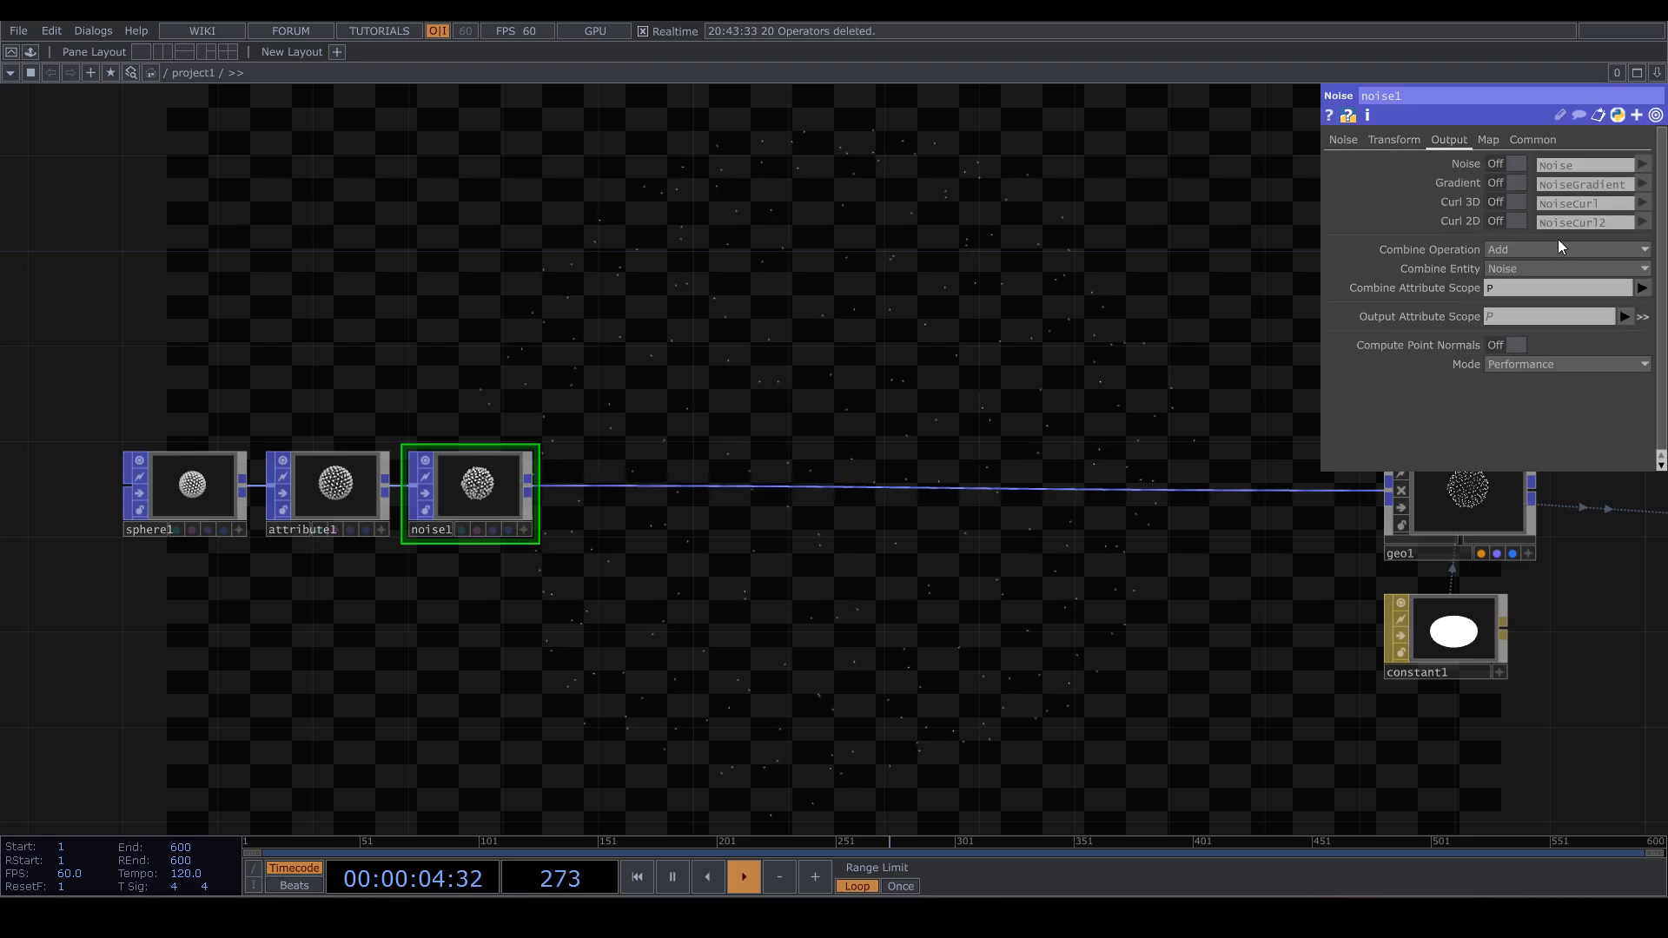
click(1642, 287)
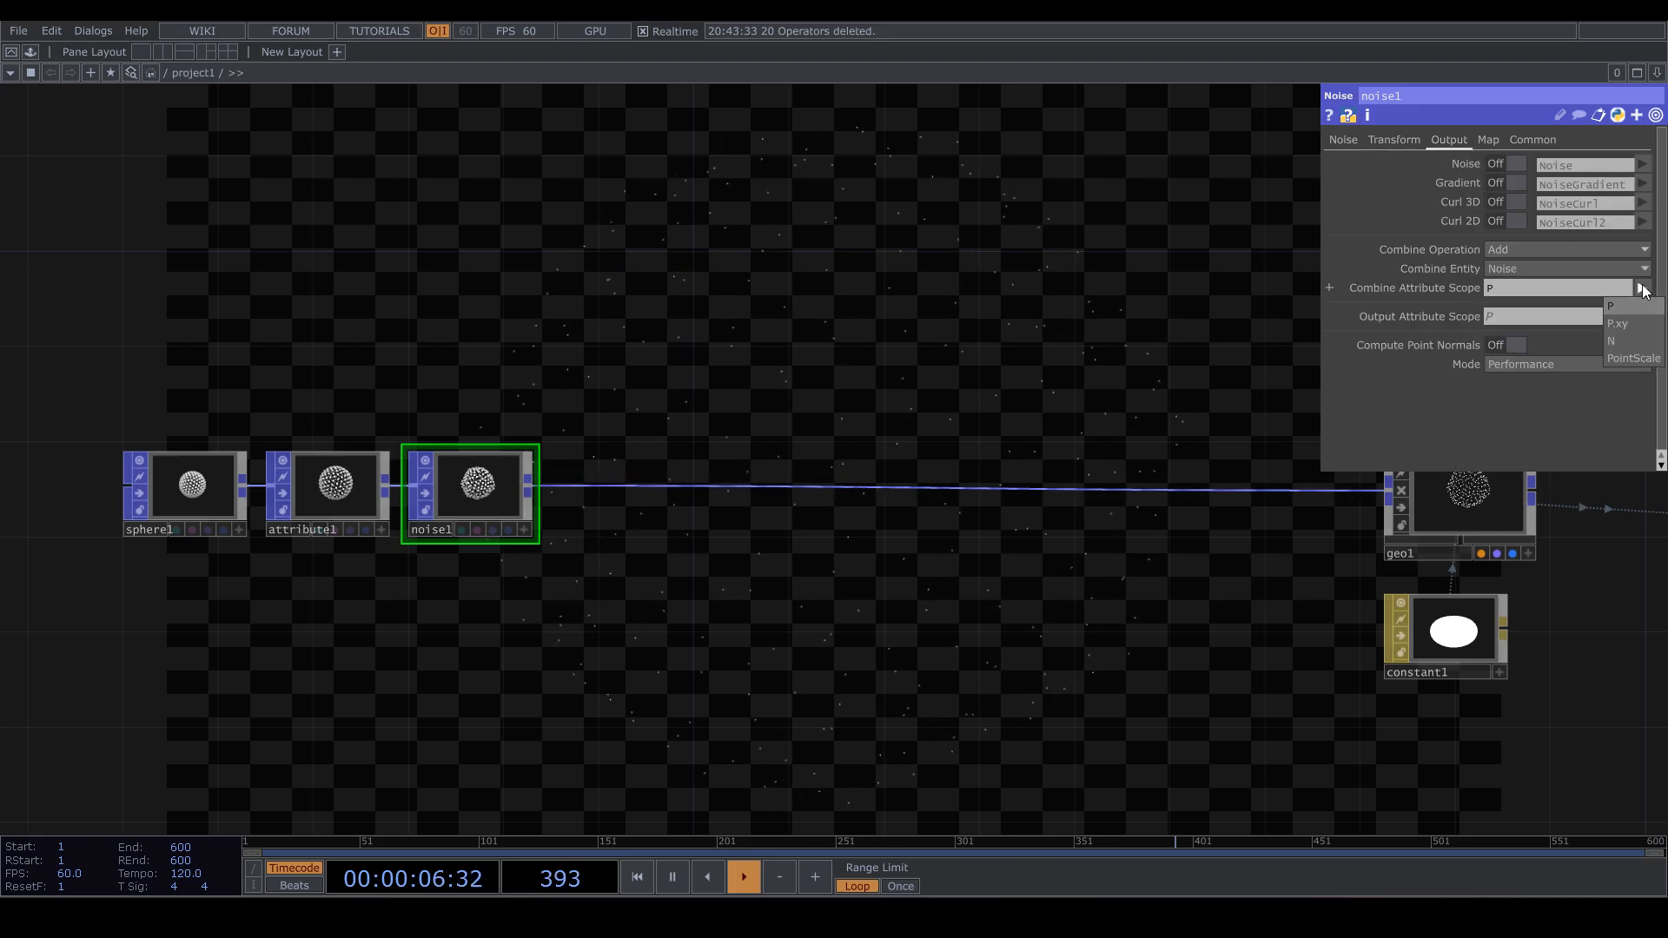
click(1633, 358)
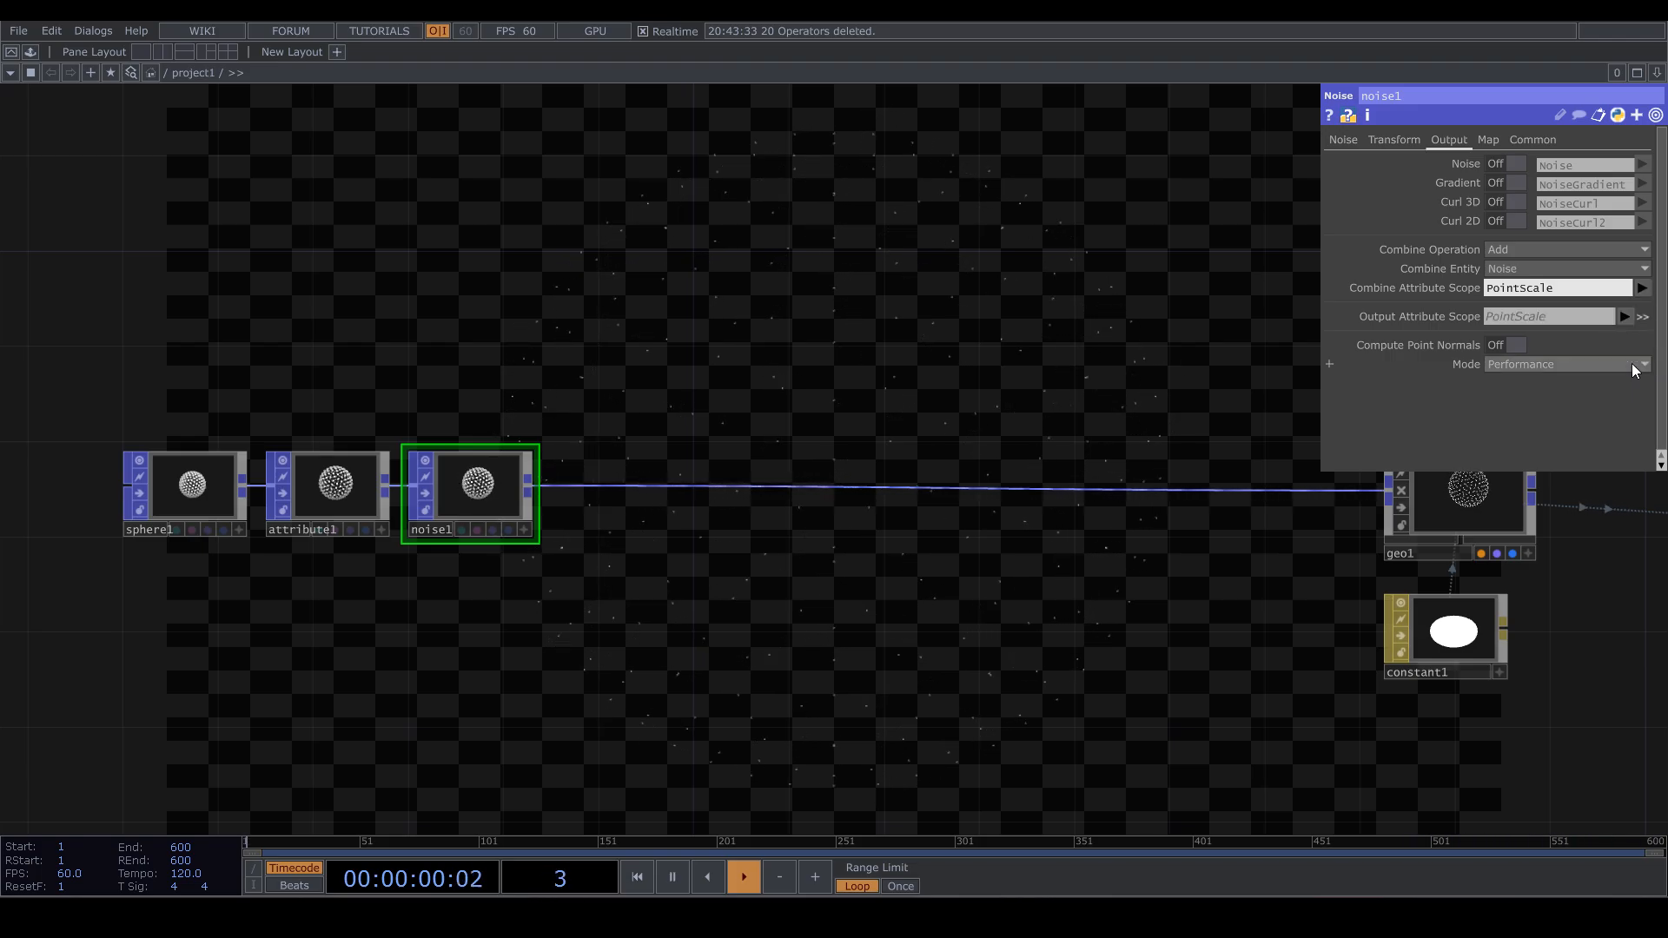
click(1625, 318)
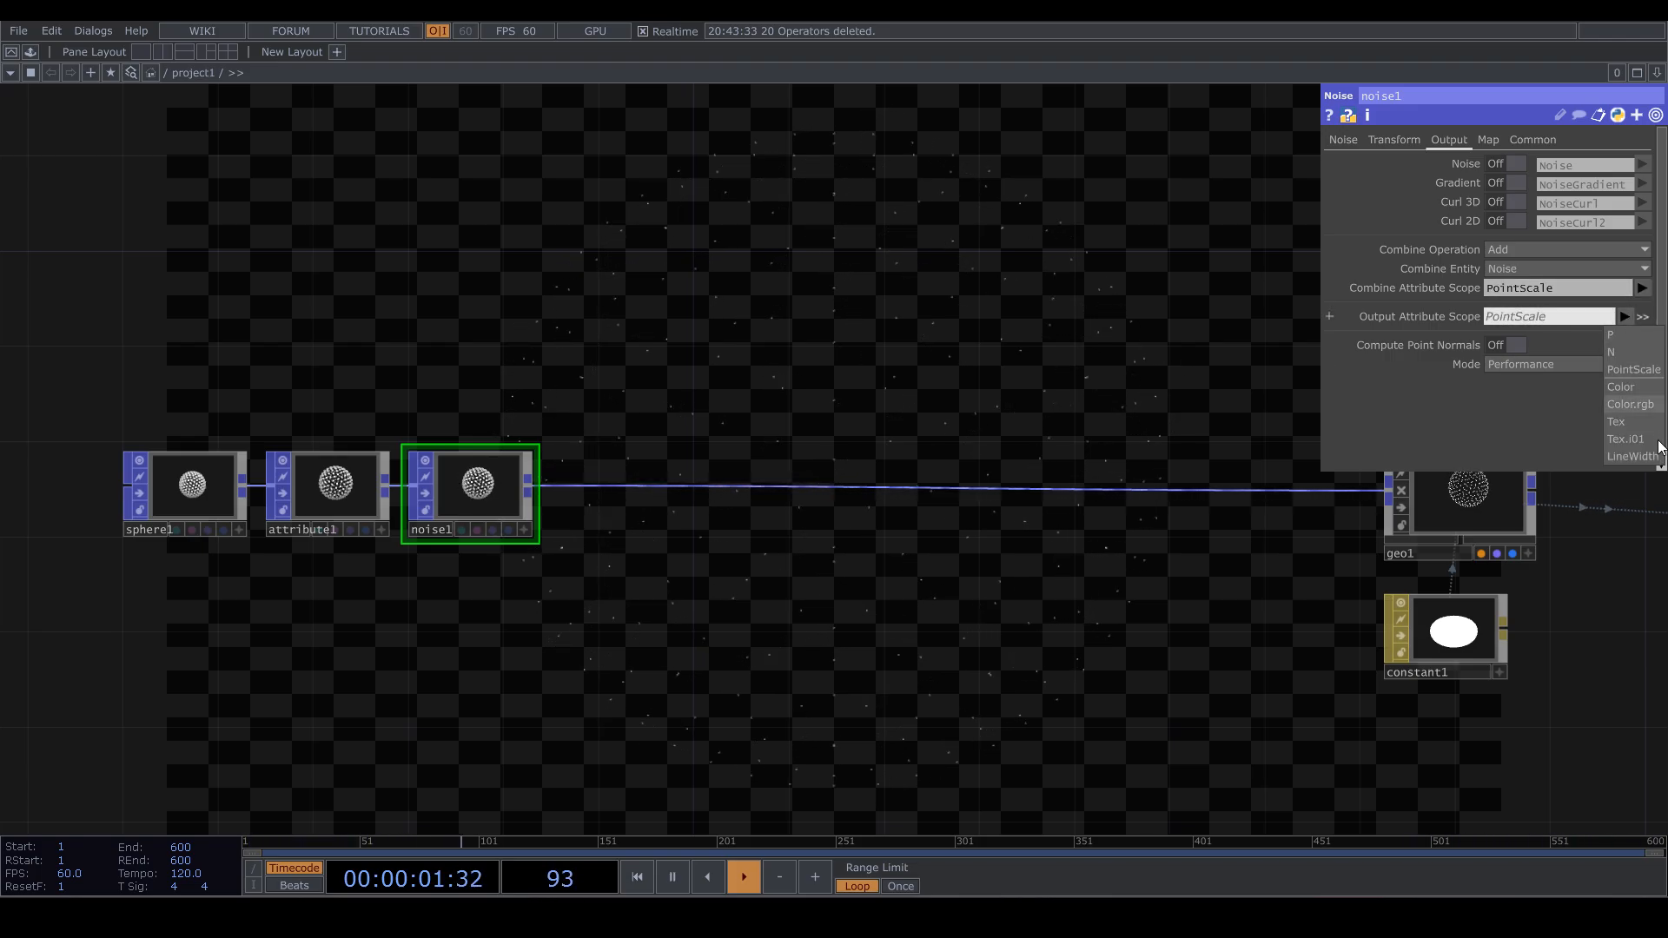
click(1638, 371)
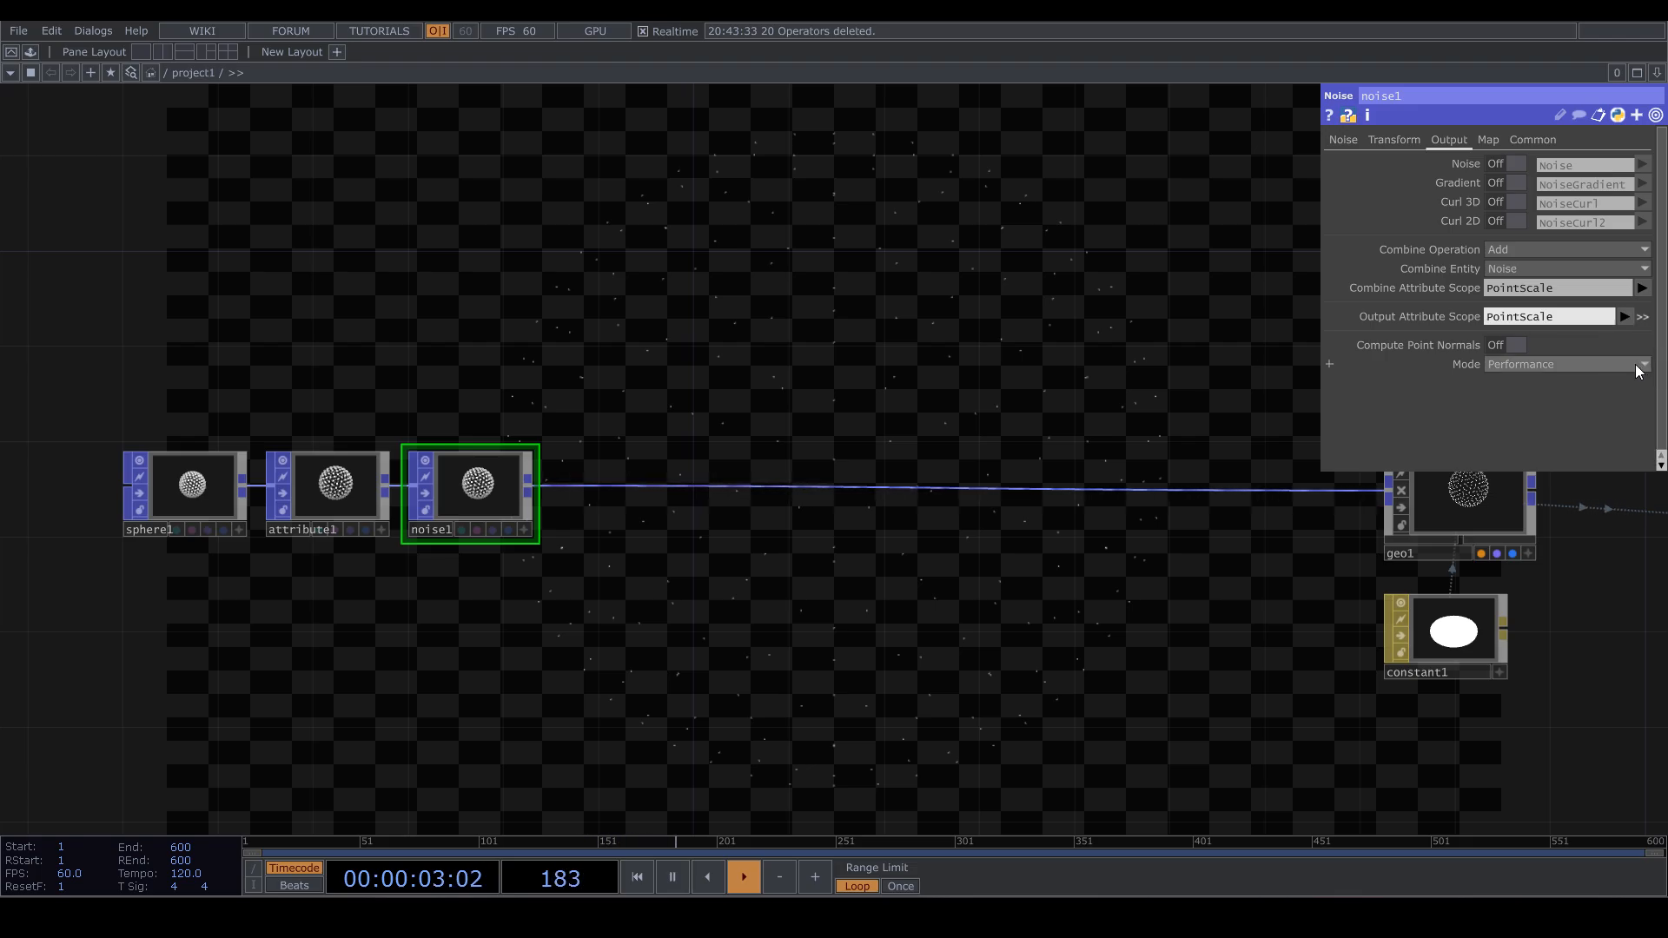
click(1342, 141)
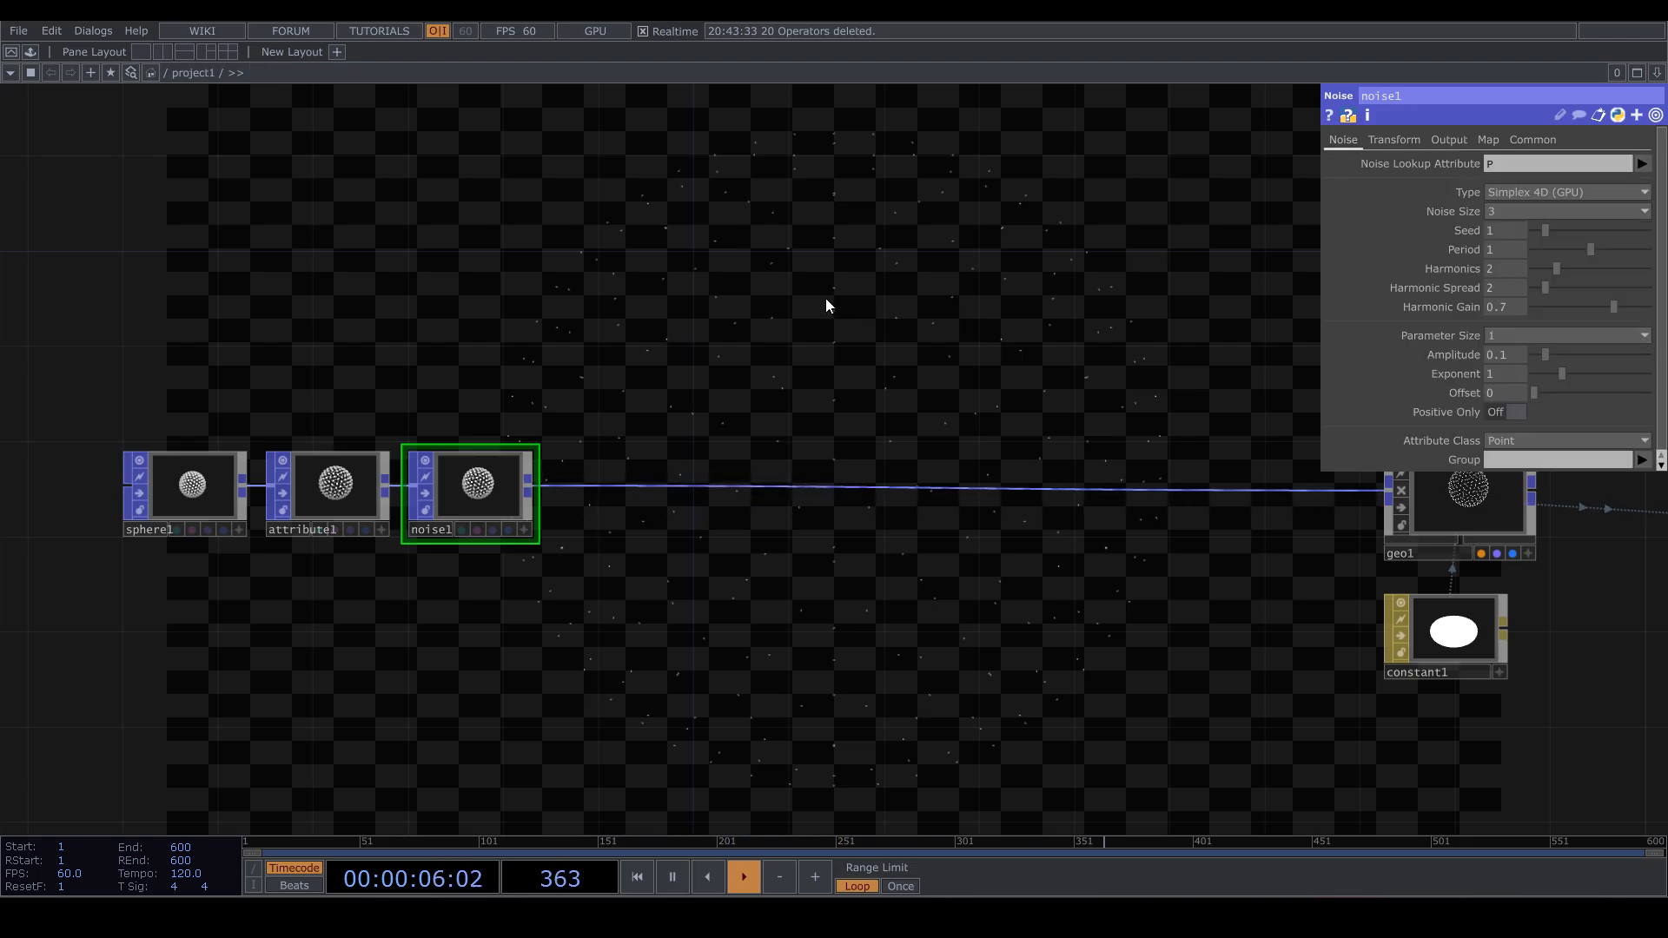
Pause the timeline and add a Circle POP above the noise operator
key(space)
drag(694, 403, 667, 436)
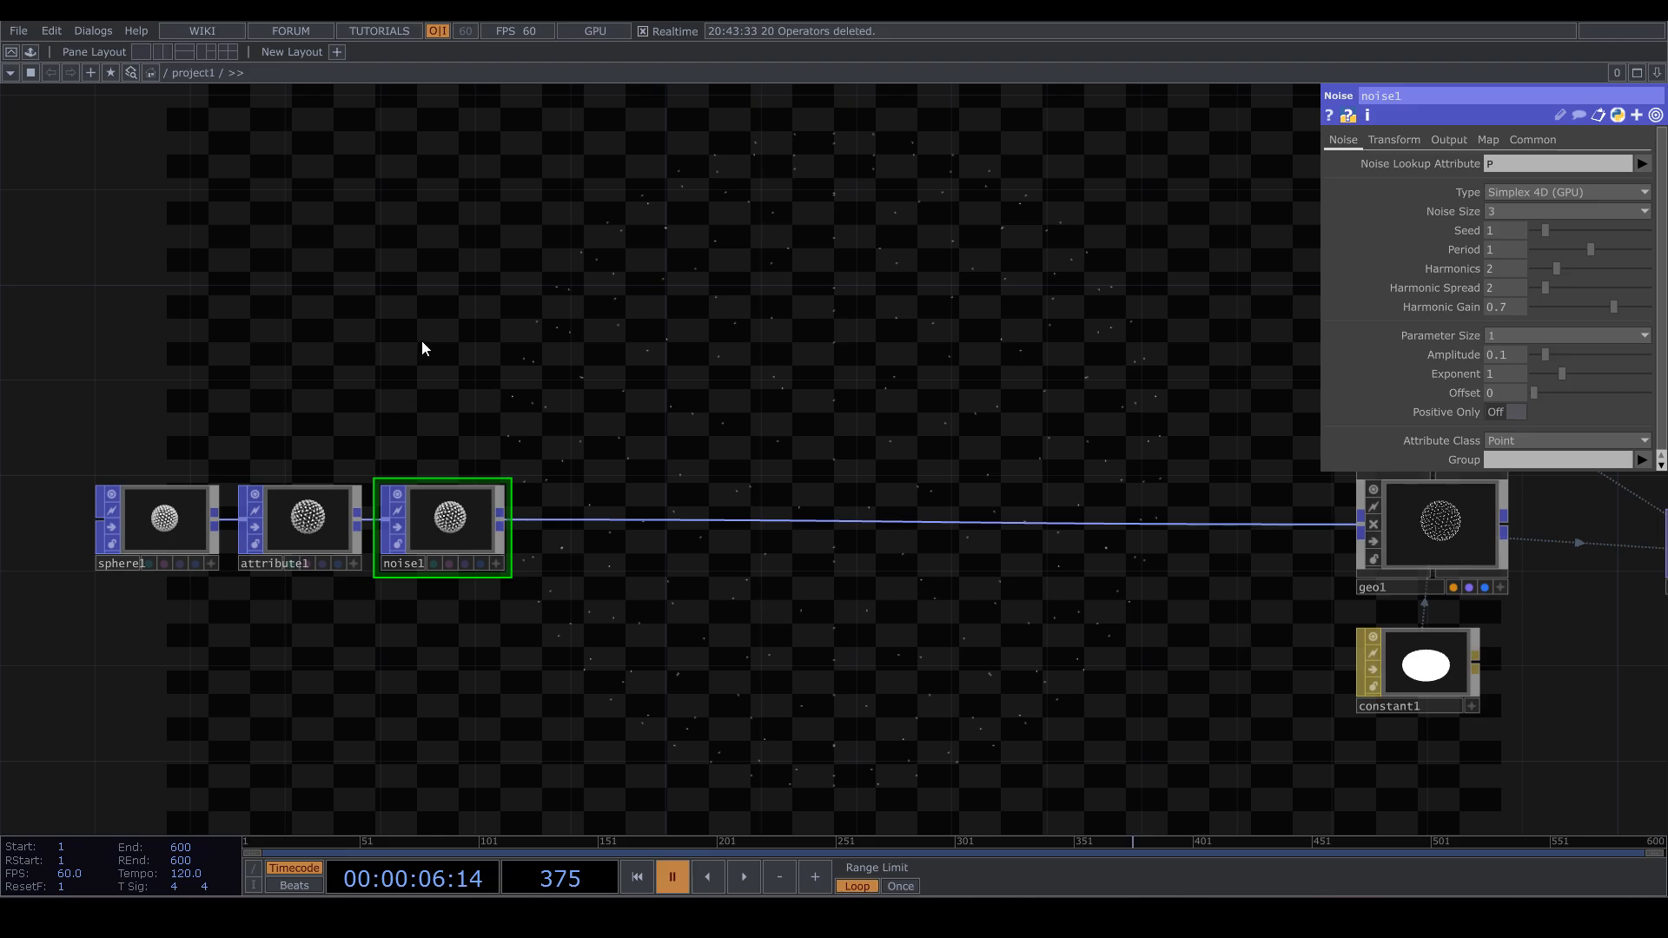
key(Tab)
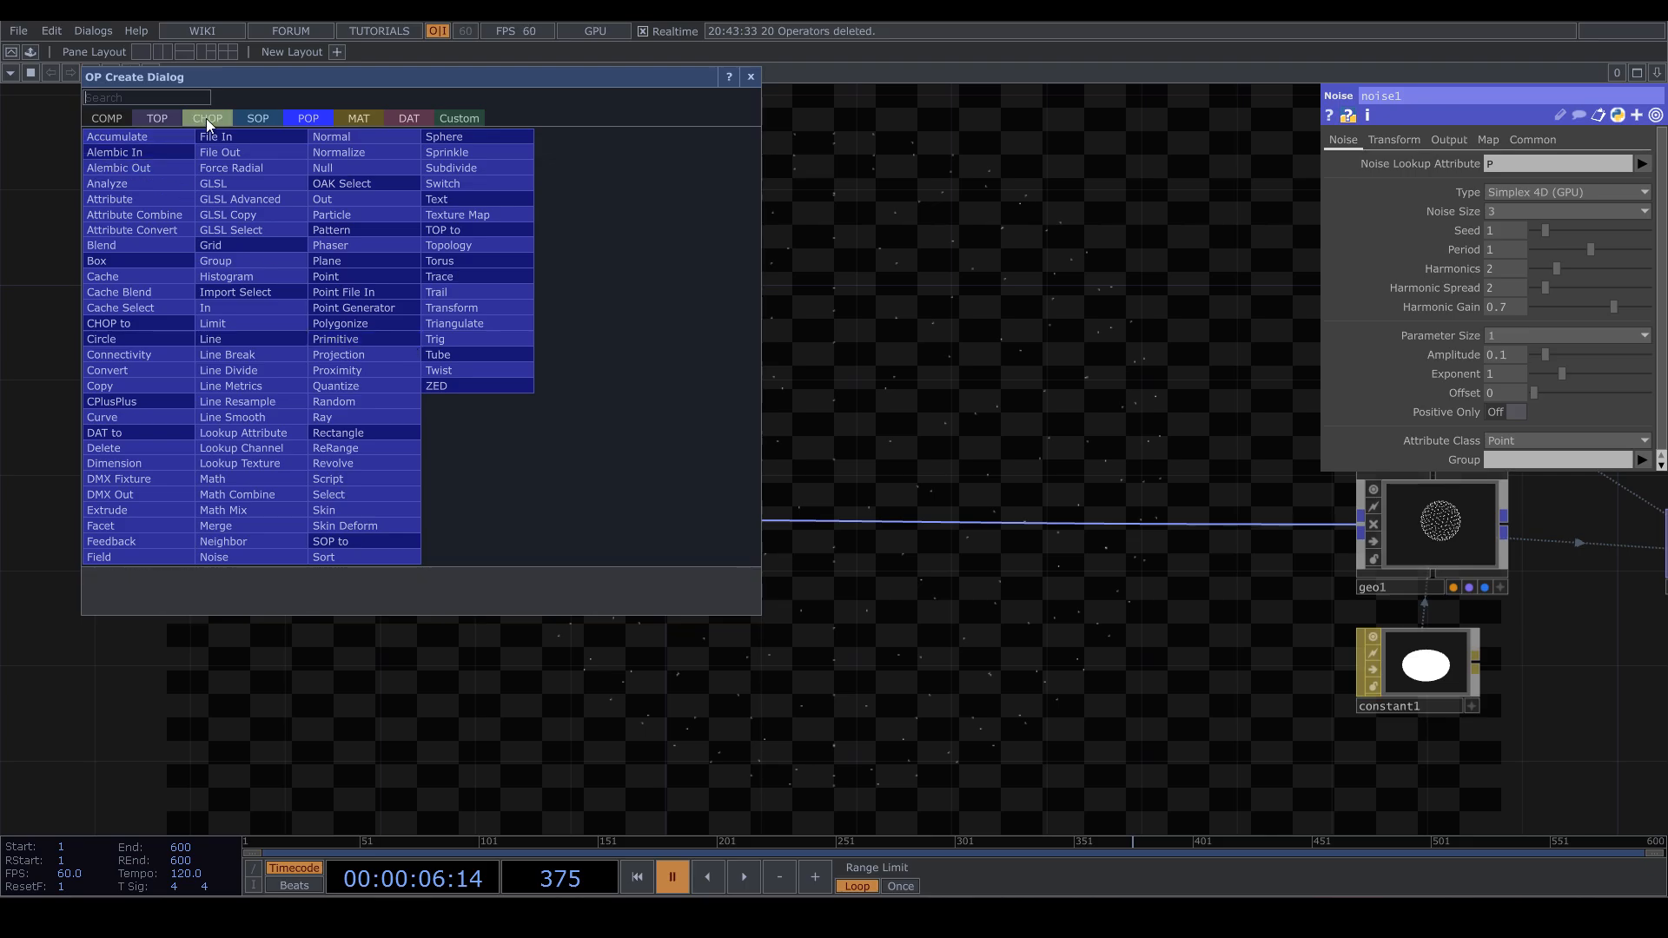
text(circle)
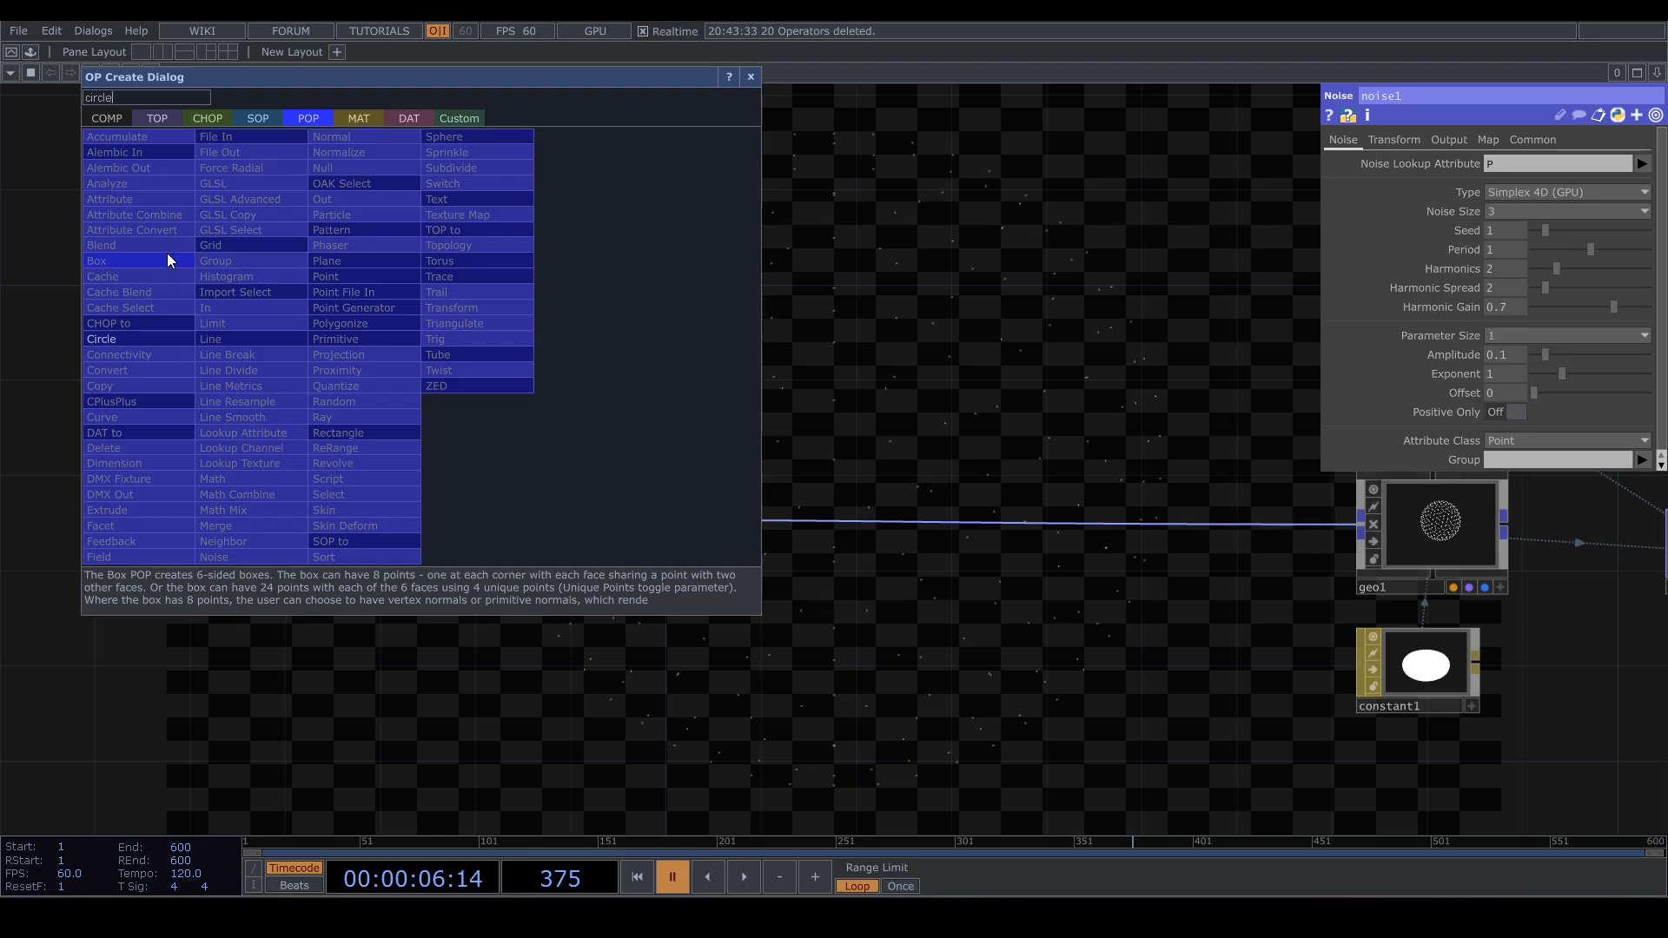
key(Return)
click(167, 253)
drag(211, 274, 519, 368)
Add a Copy POP fed by the circle, and connect the noise operator to its second input as the template
key(Tab)
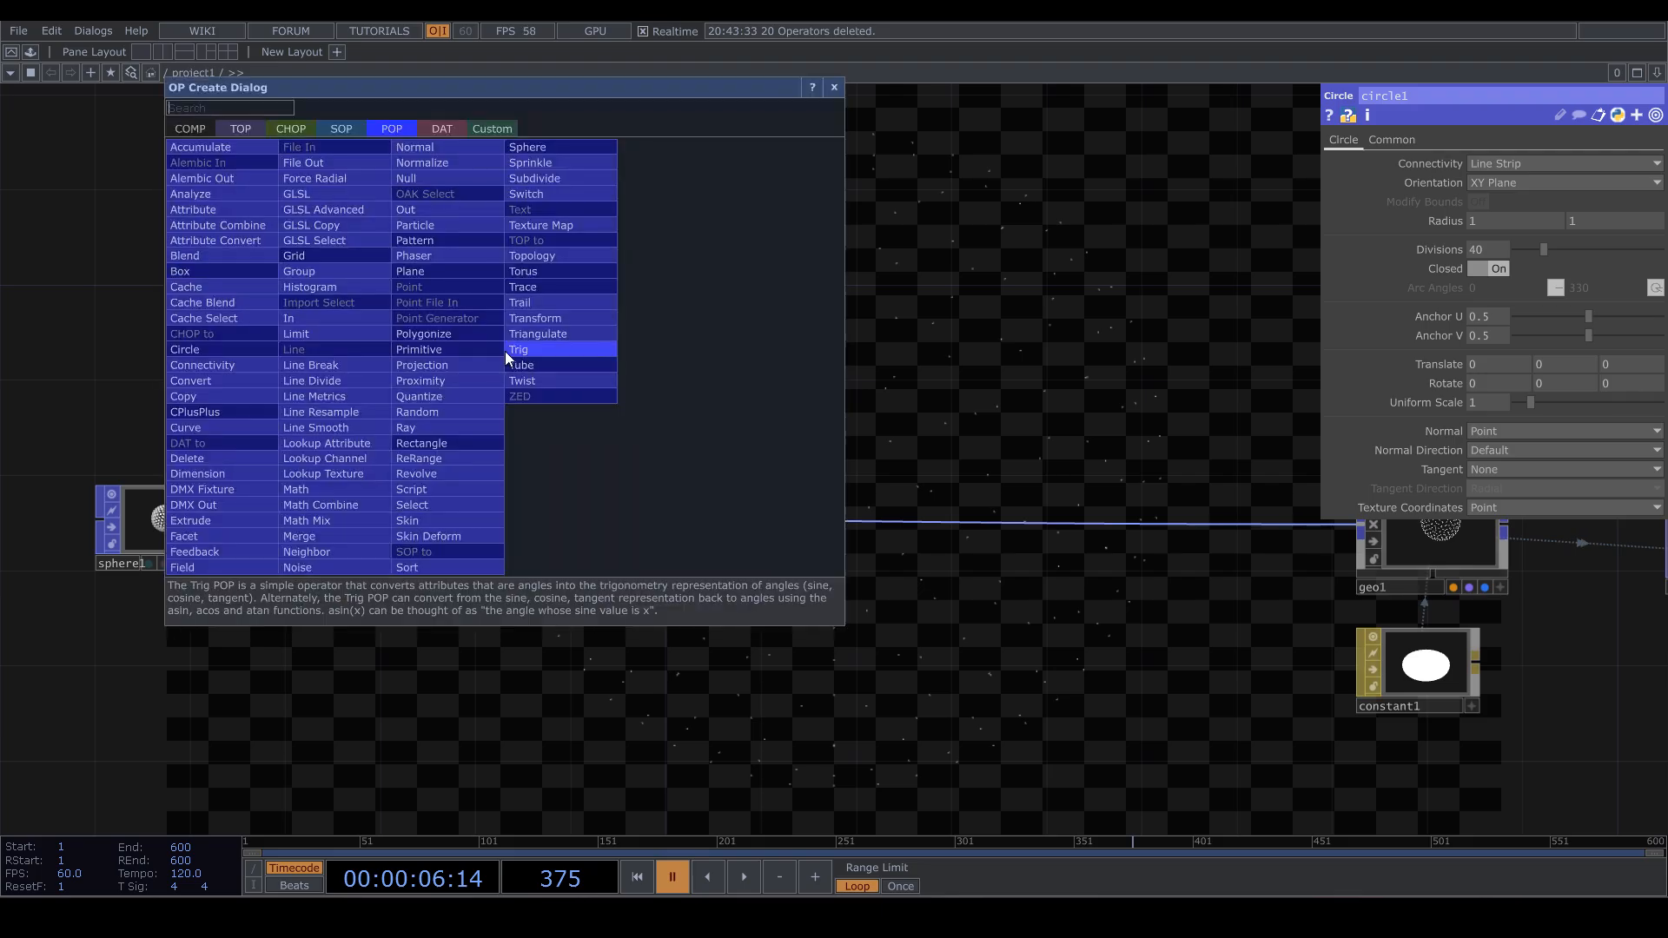
text(copy)
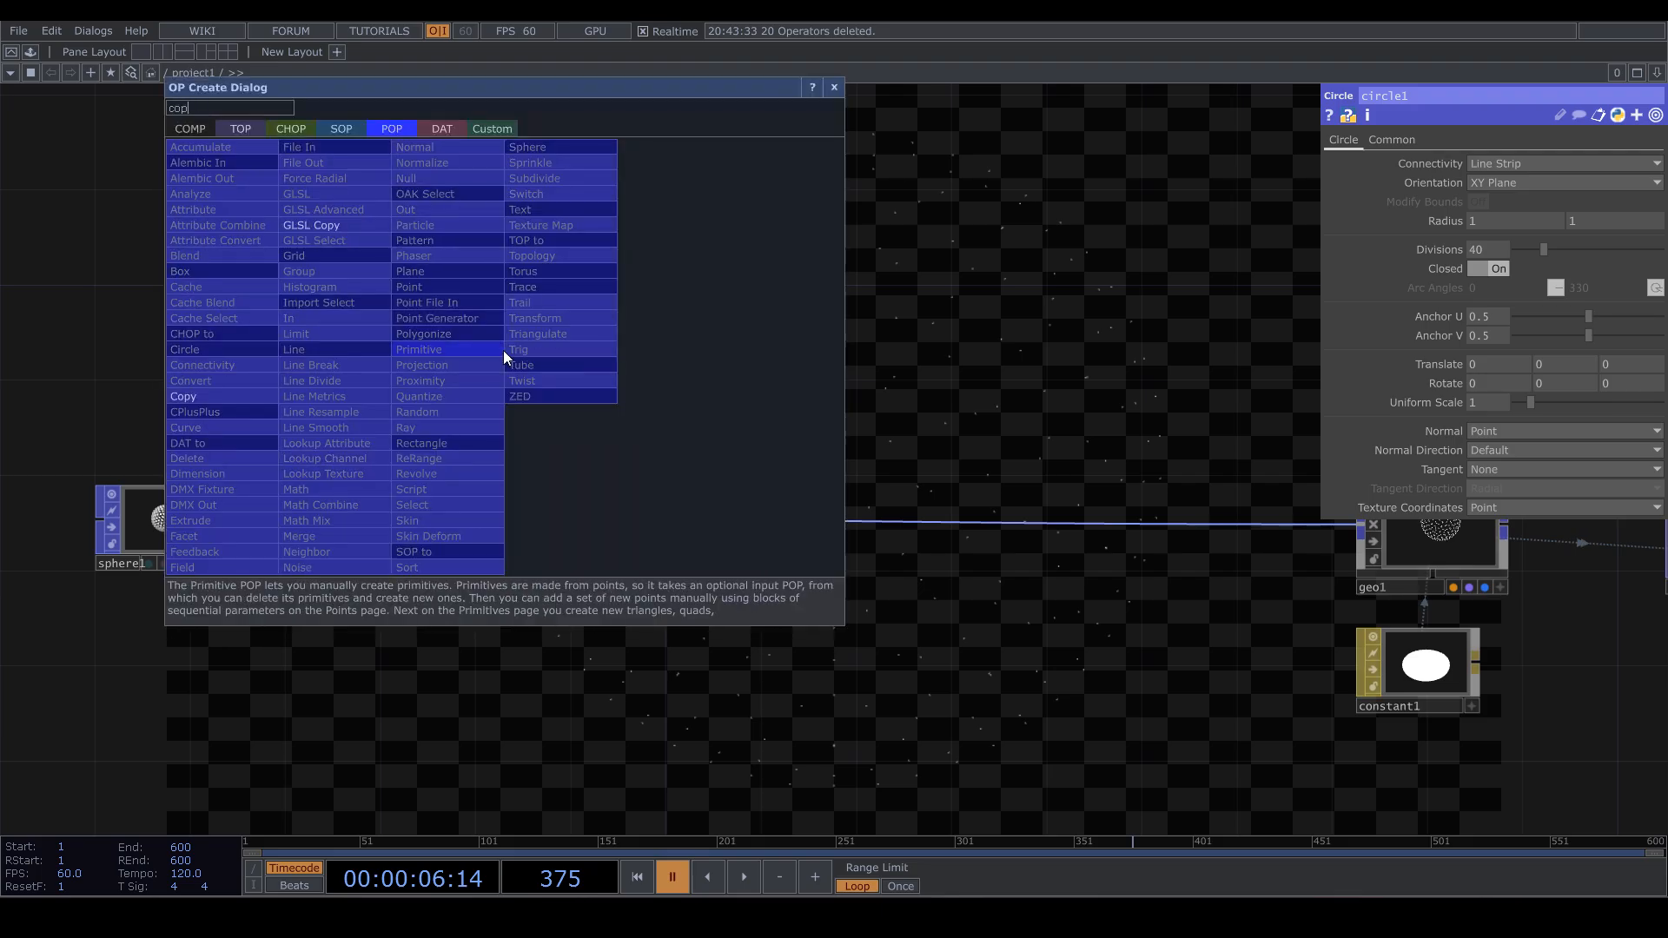
key(Return)
click(504, 352)
drag(504, 351, 694, 424)
drag(504, 520, 644, 433)
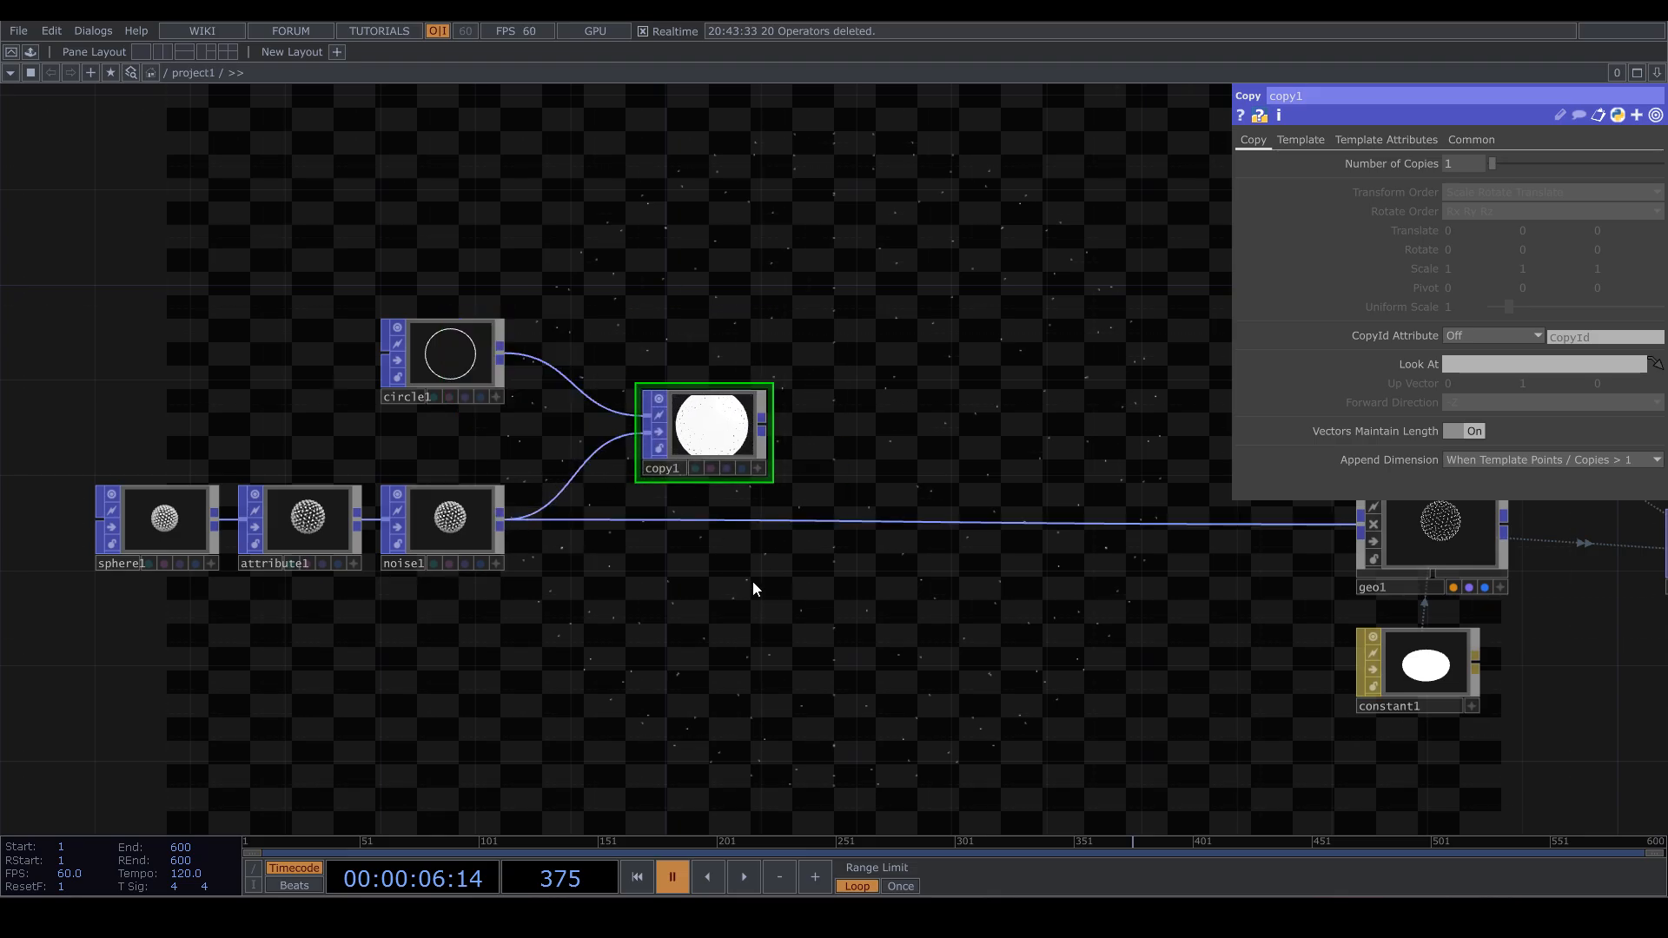
Feed the Geometry component from the Copy POP instead of the noise, and move the Copy POP down in line with the chain
drag(752, 581, 651, 530)
drag(660, 372, 733, 469)
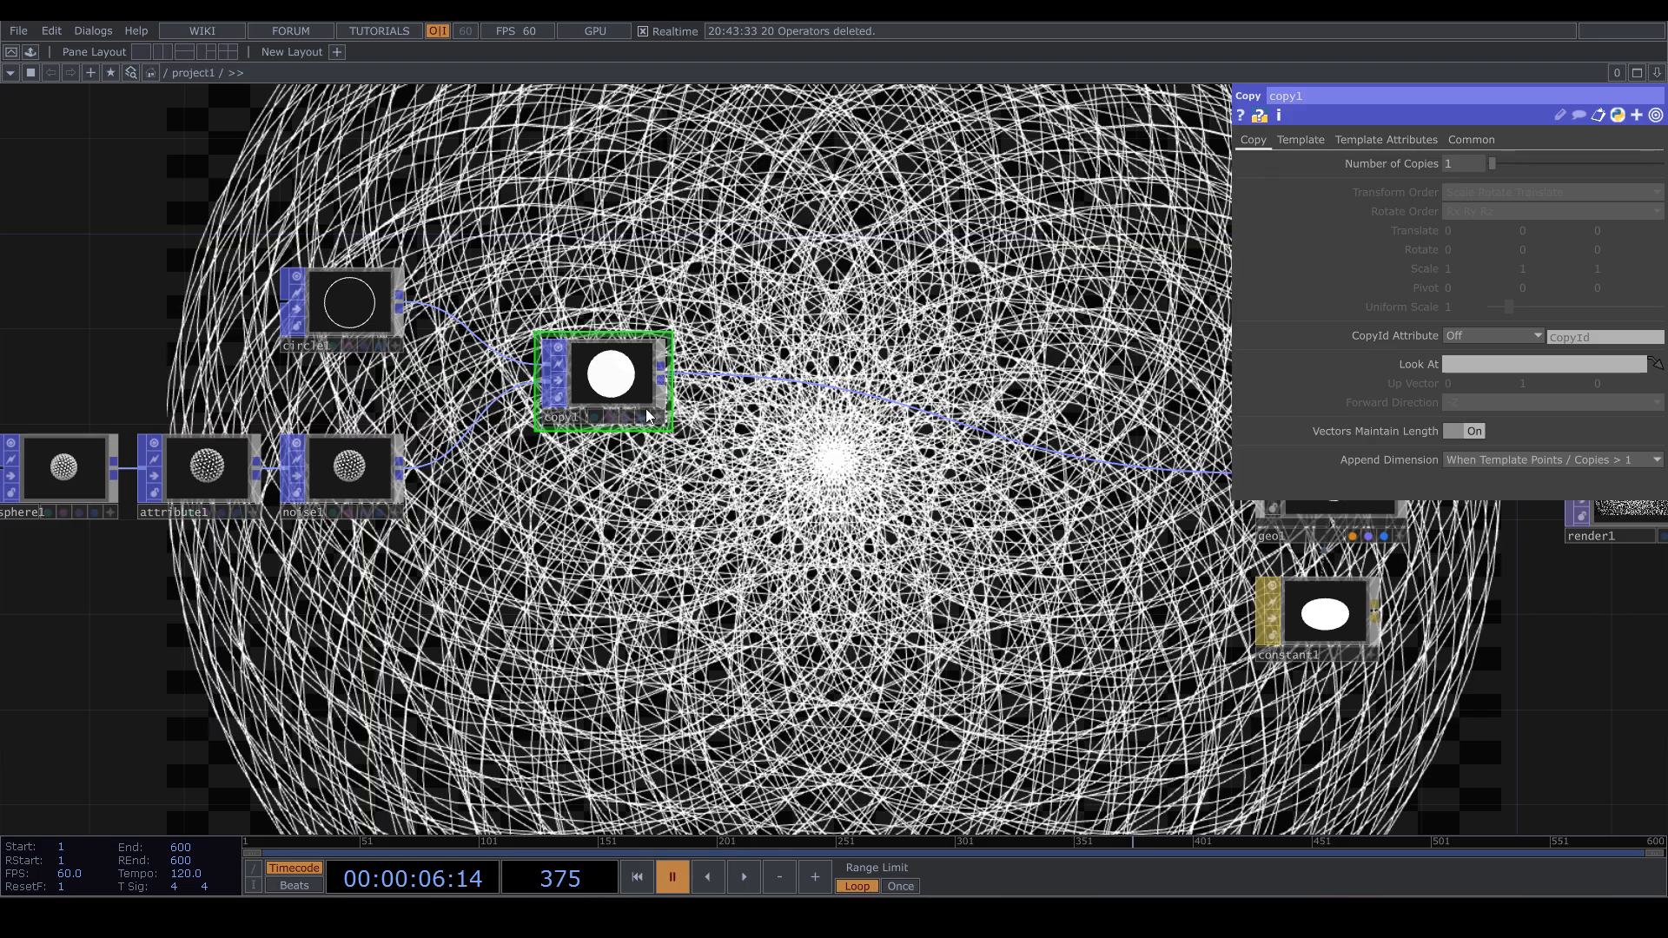
drag(613, 382, 614, 473)
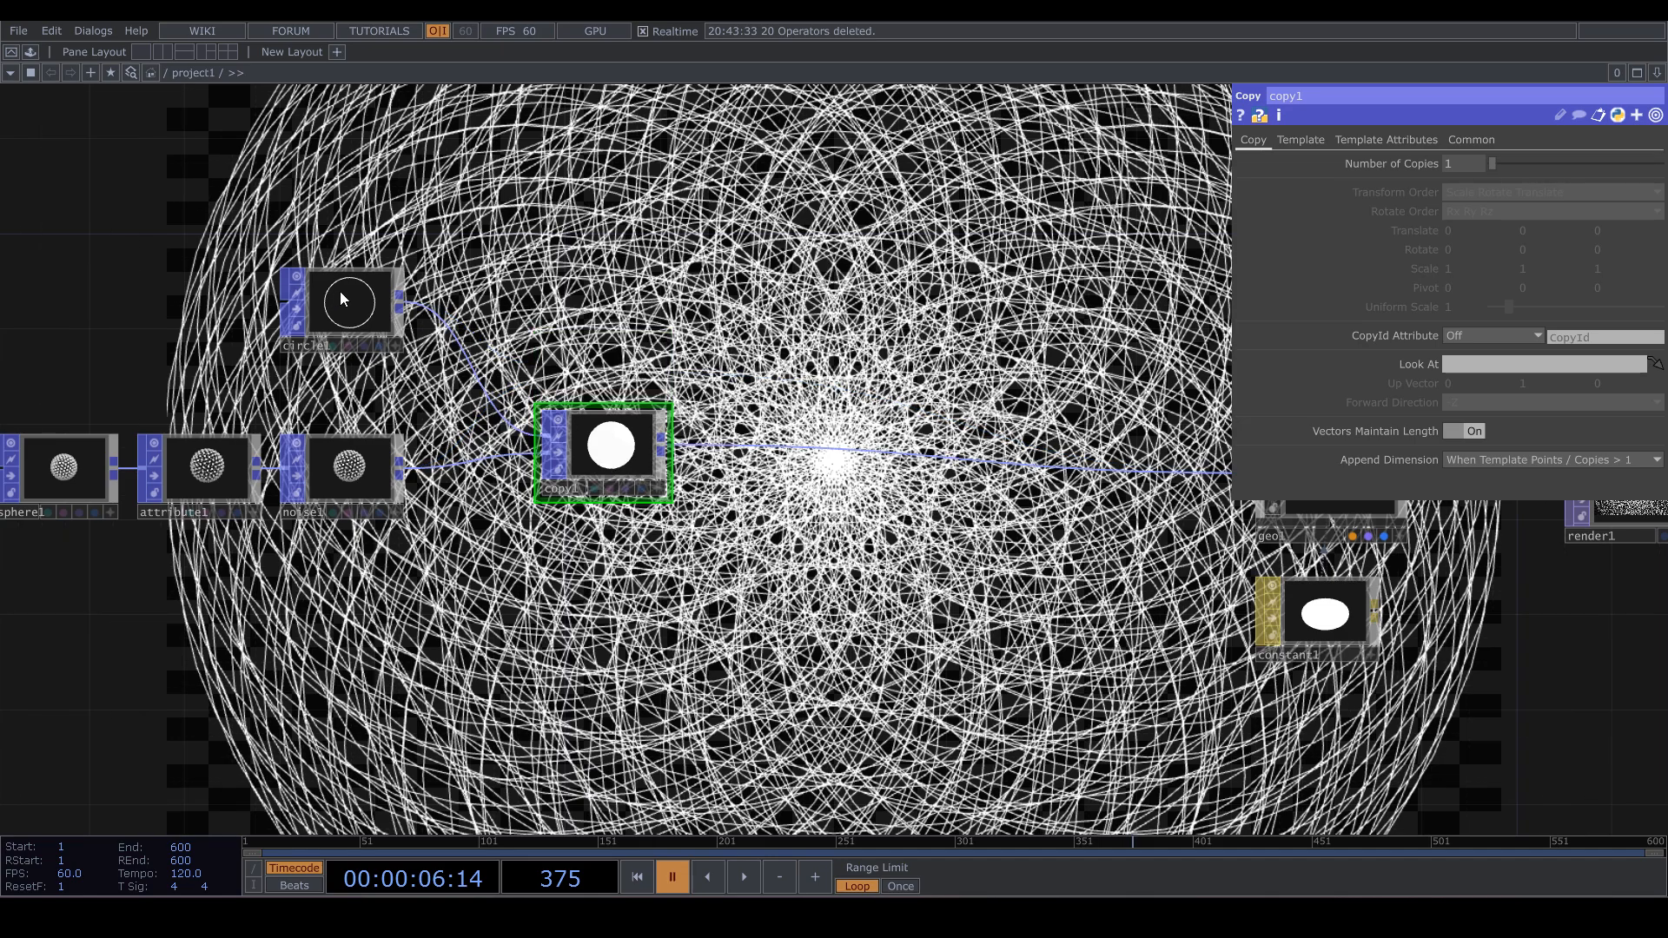
Set the circle's divisions to 12 and both of its radii to 0.03
click(284, 297)
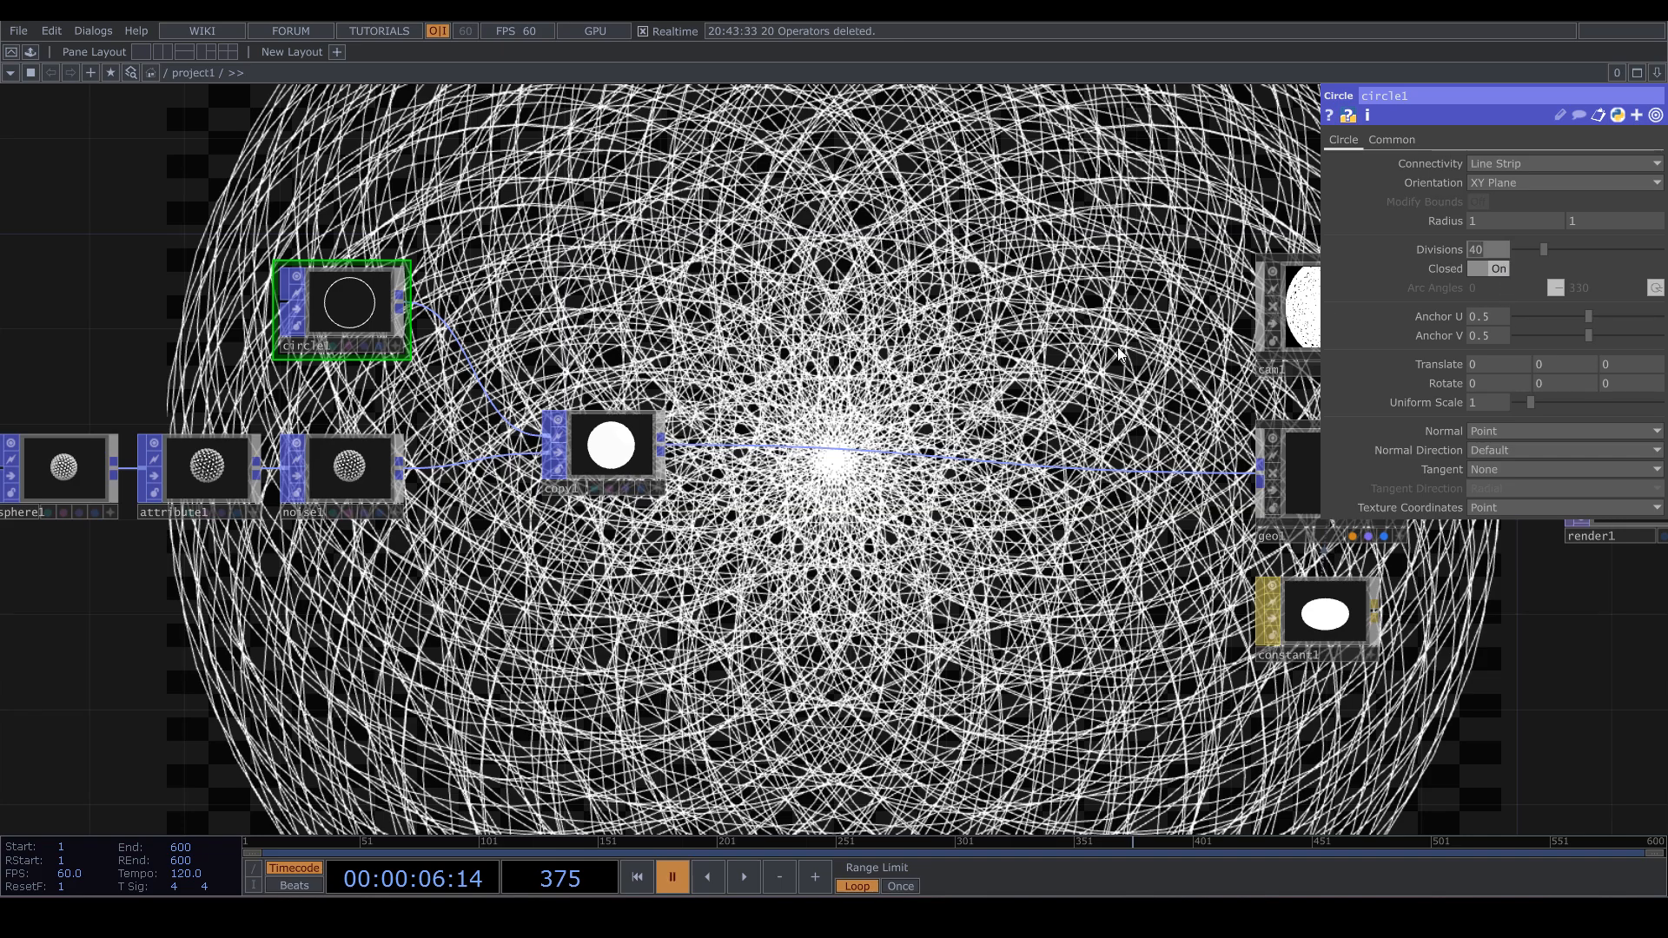
text(12)
key(Return)
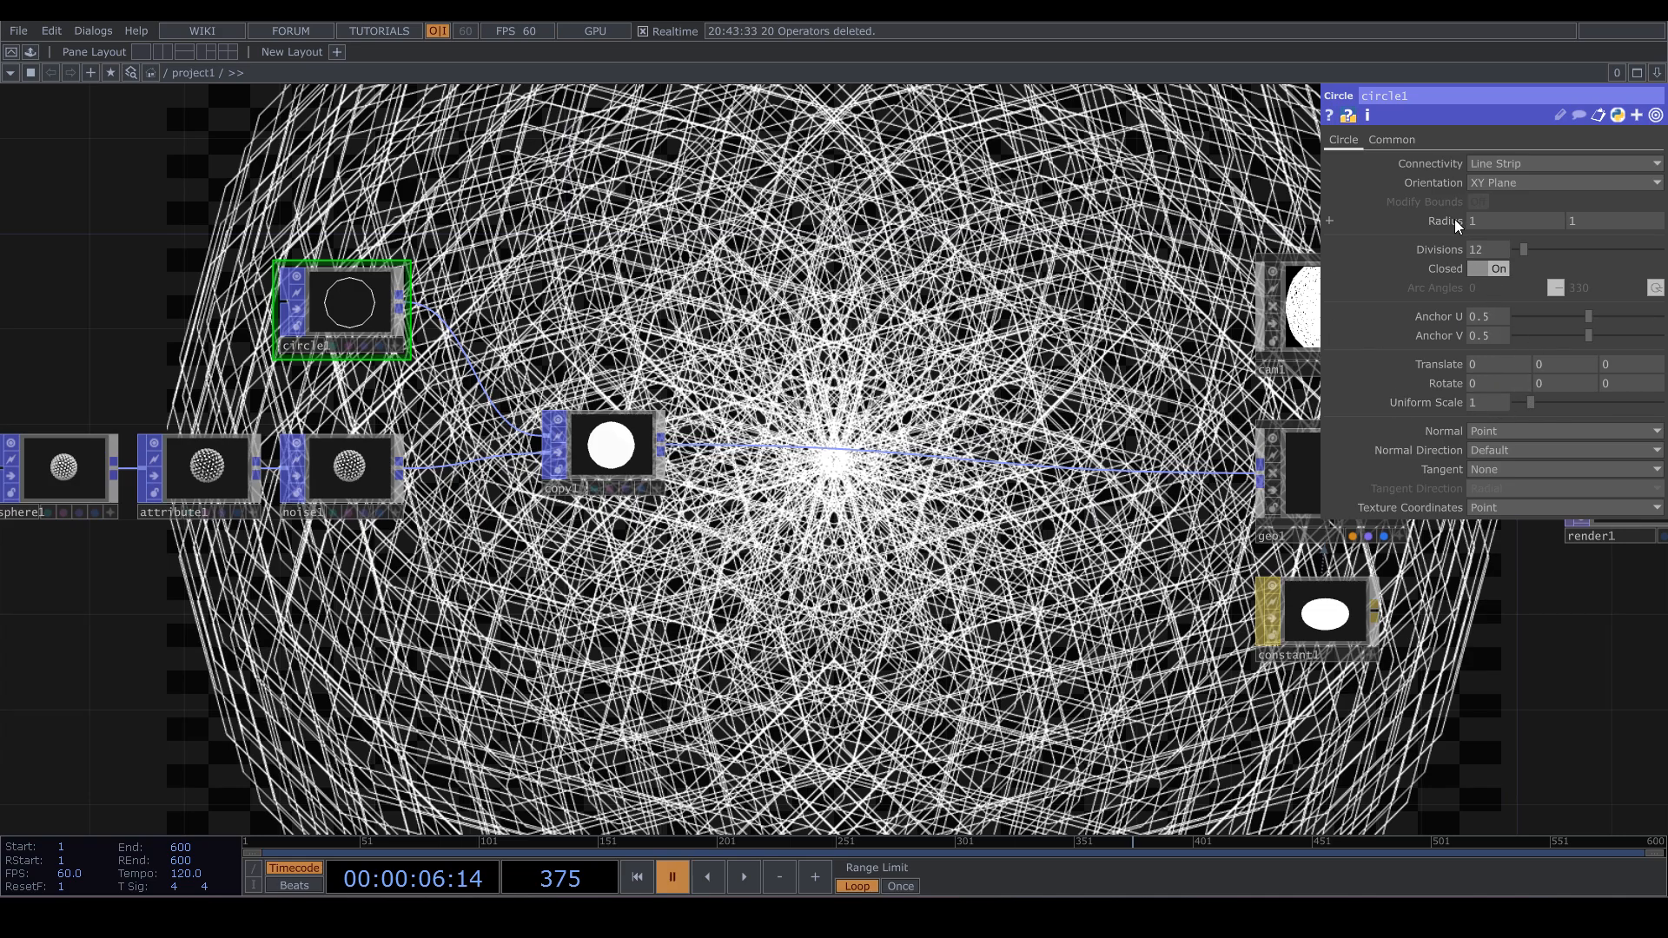
mouse_move(1439, 200)
middle_down()
mouse_move(1463, 230)
mouse_move(1452, 258)
mouse_move(1469, 252)
mouse_move(1449, 195)
middle_up()
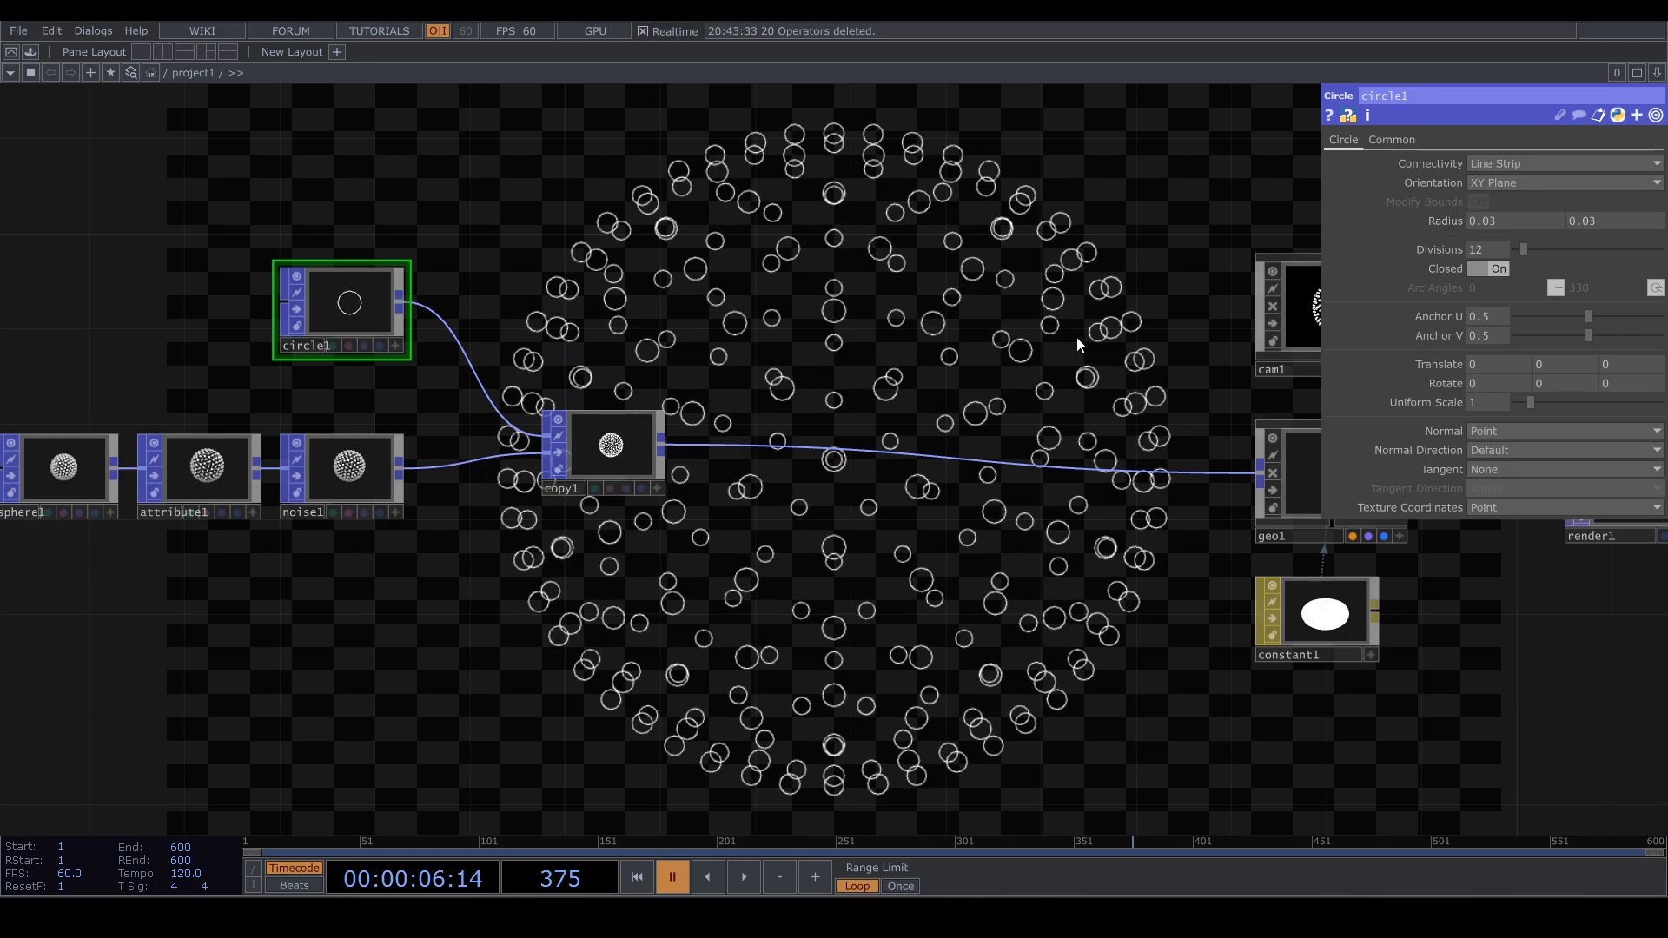
Duplicate the sphere and the Geometry component together and place the copies below the originals
drag(957, 347, 843, 360)
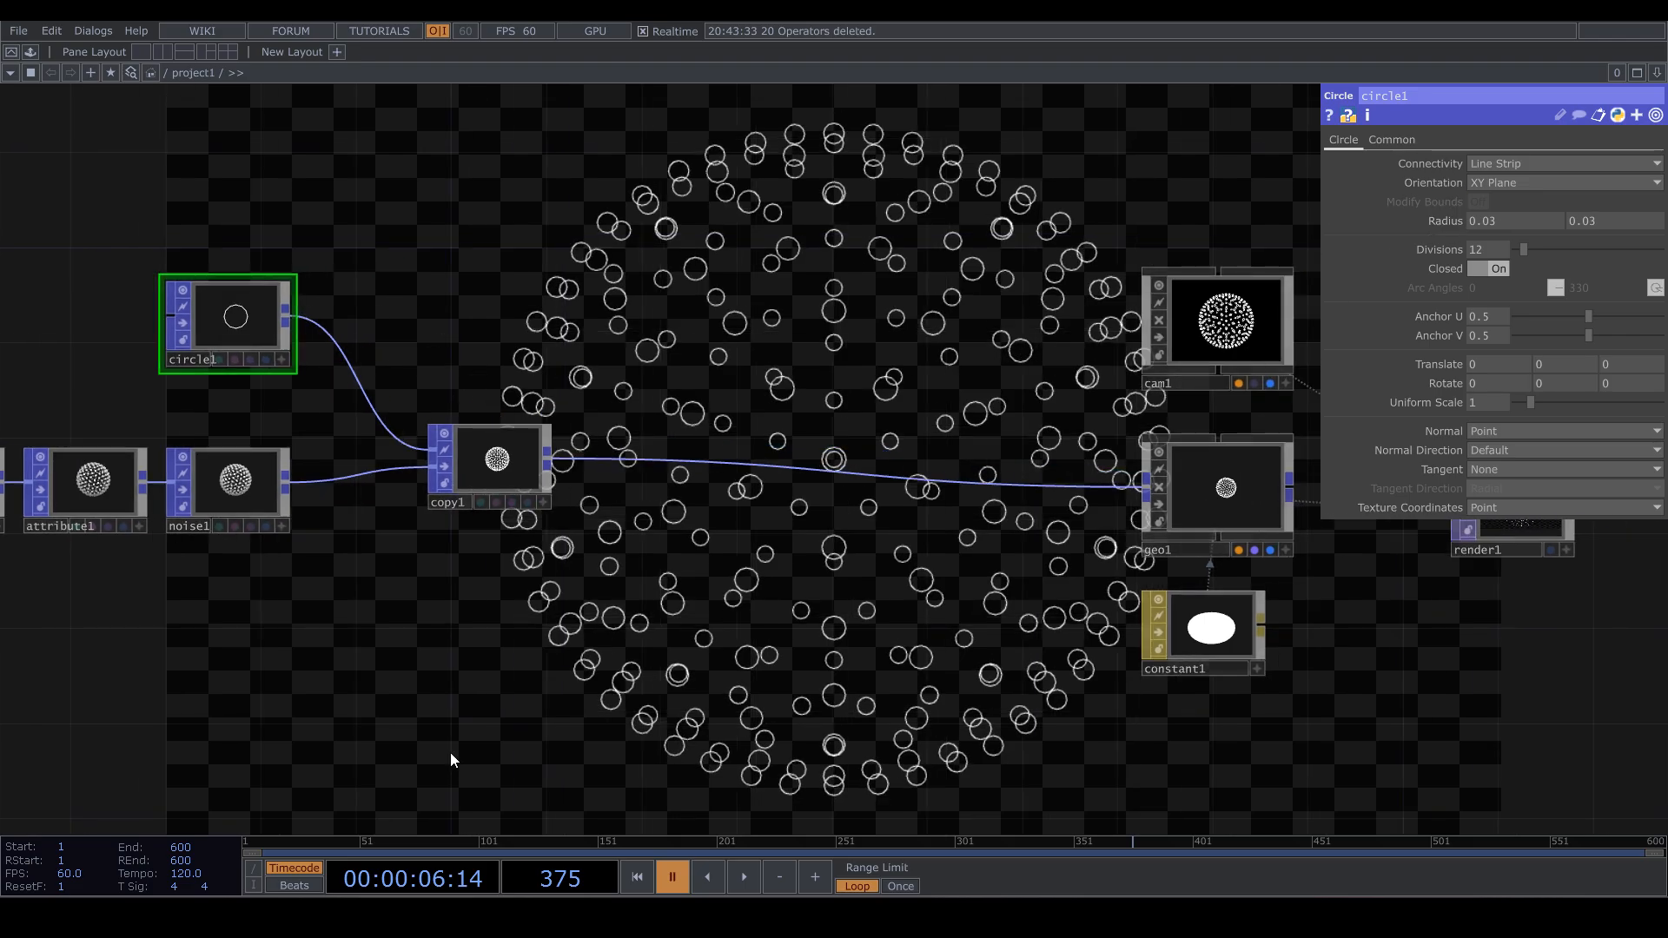
click(507, 466)
drag(515, 585, 425, 577)
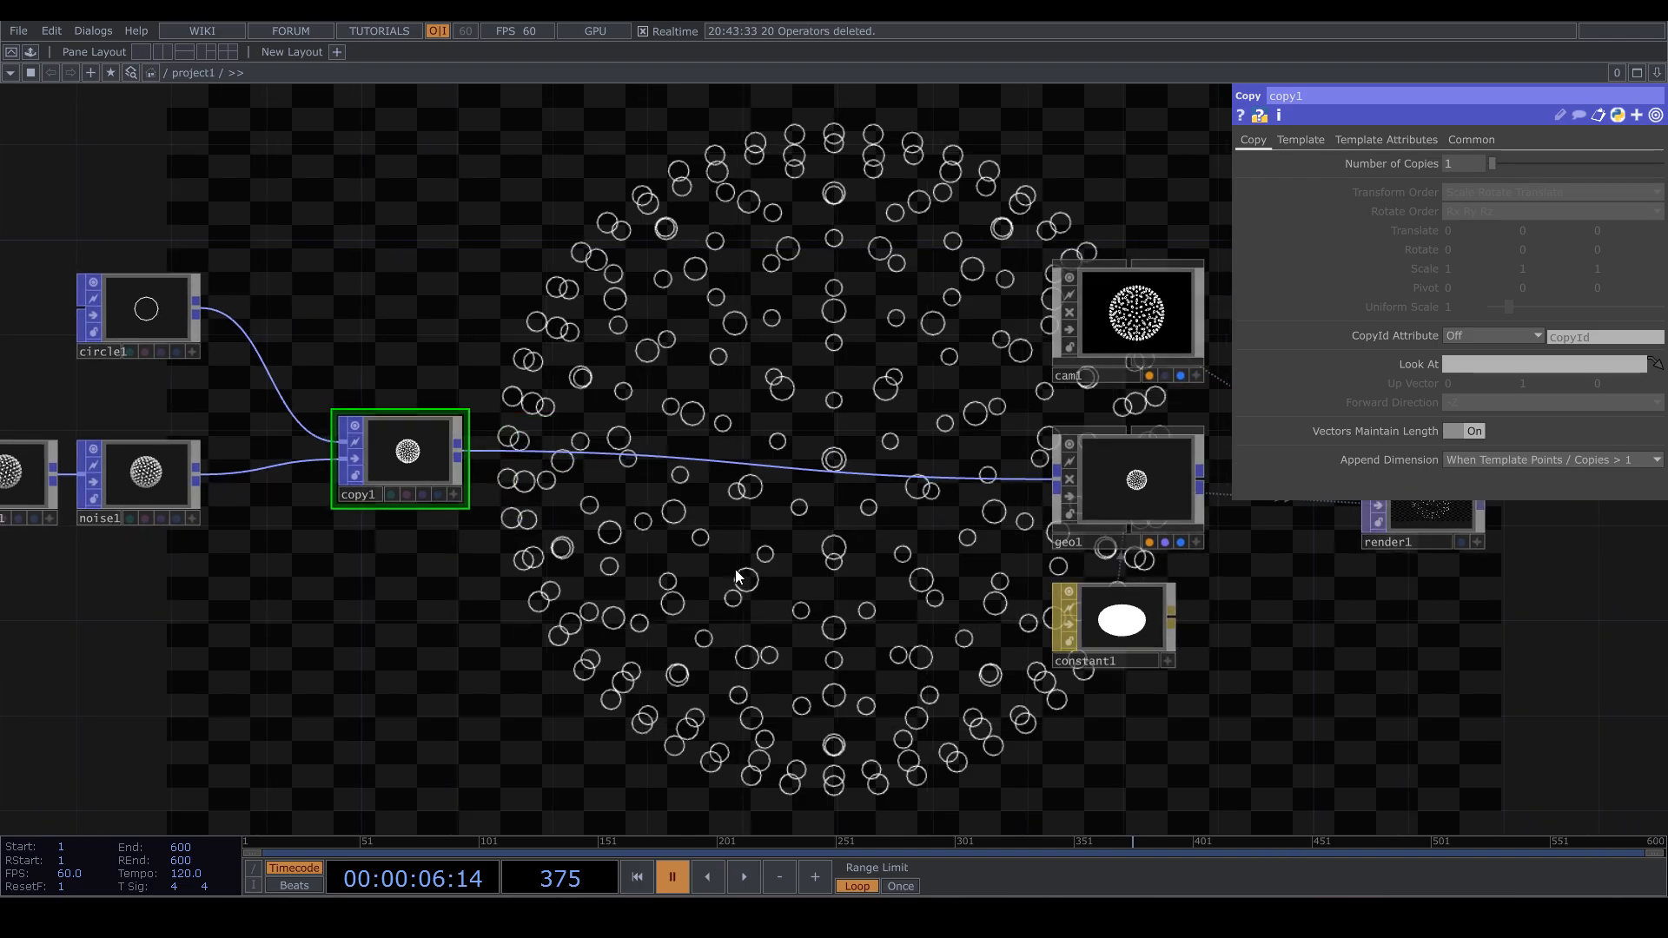
drag(737, 578, 632, 541)
scroll(631, 556, down, 3)
click(956, 483)
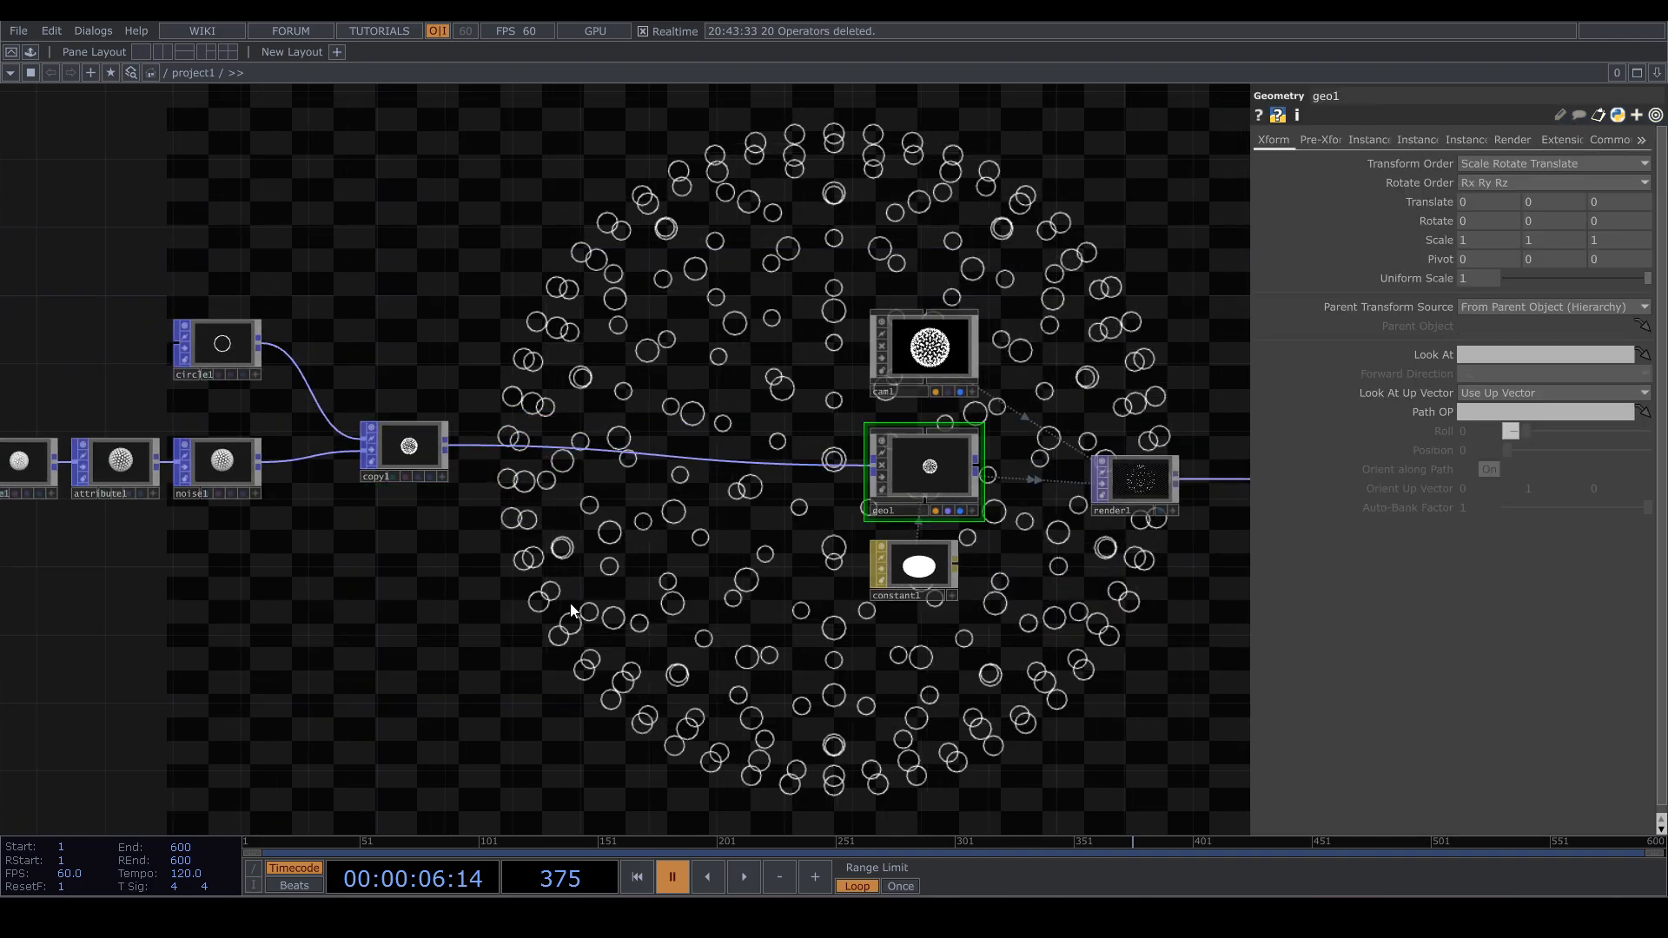
drag(179, 523, 472, 439)
click(307, 391)
drag(561, 581, 363, 614)
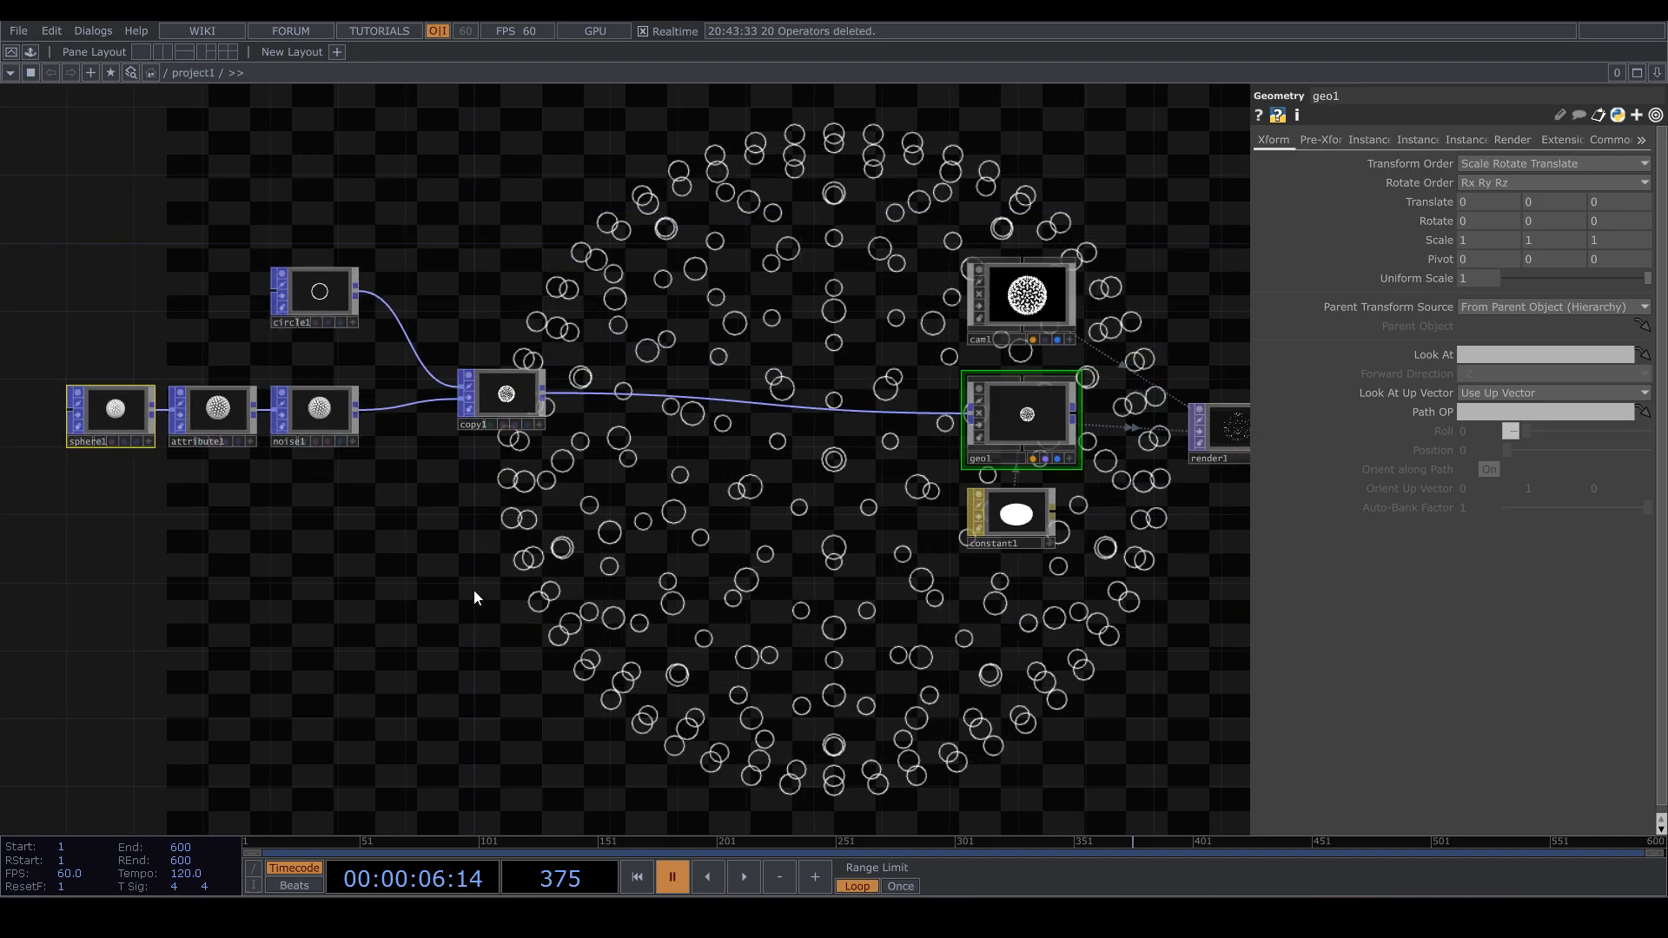
key(ctrl+c)
key(ctrl+v)
drag(583, 647, 558, 551)
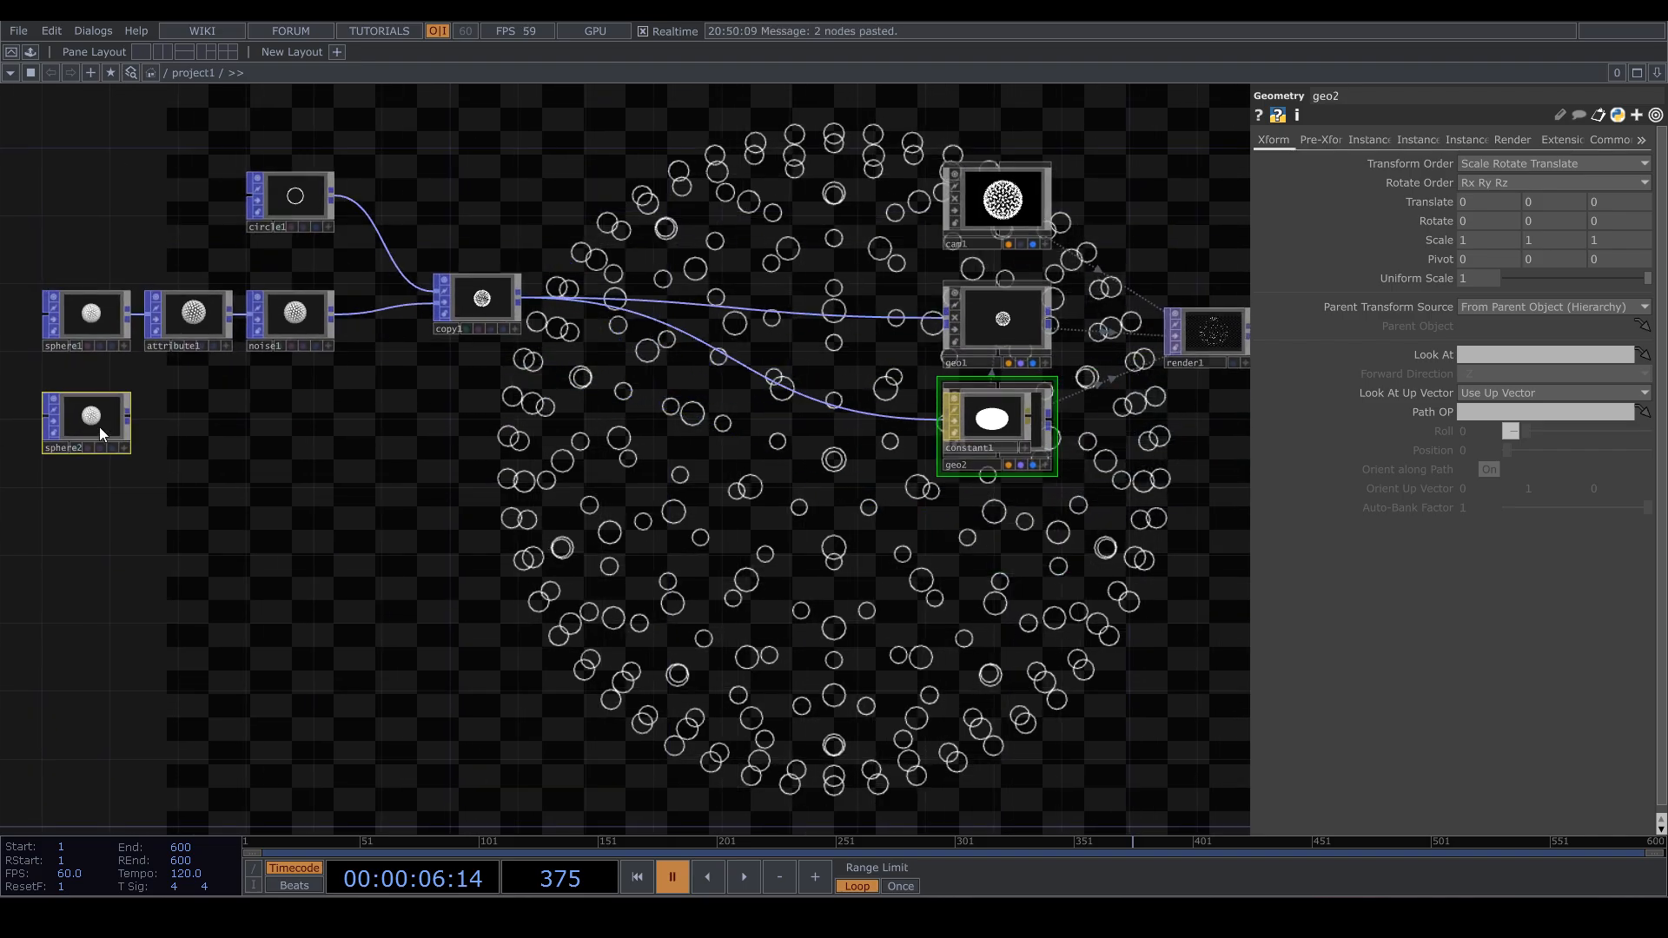
Wire the duplicated sphere into the duplicated Geometry component and set the pair well below the first chain
drag(101, 434, 936, 603)
click(380, 661)
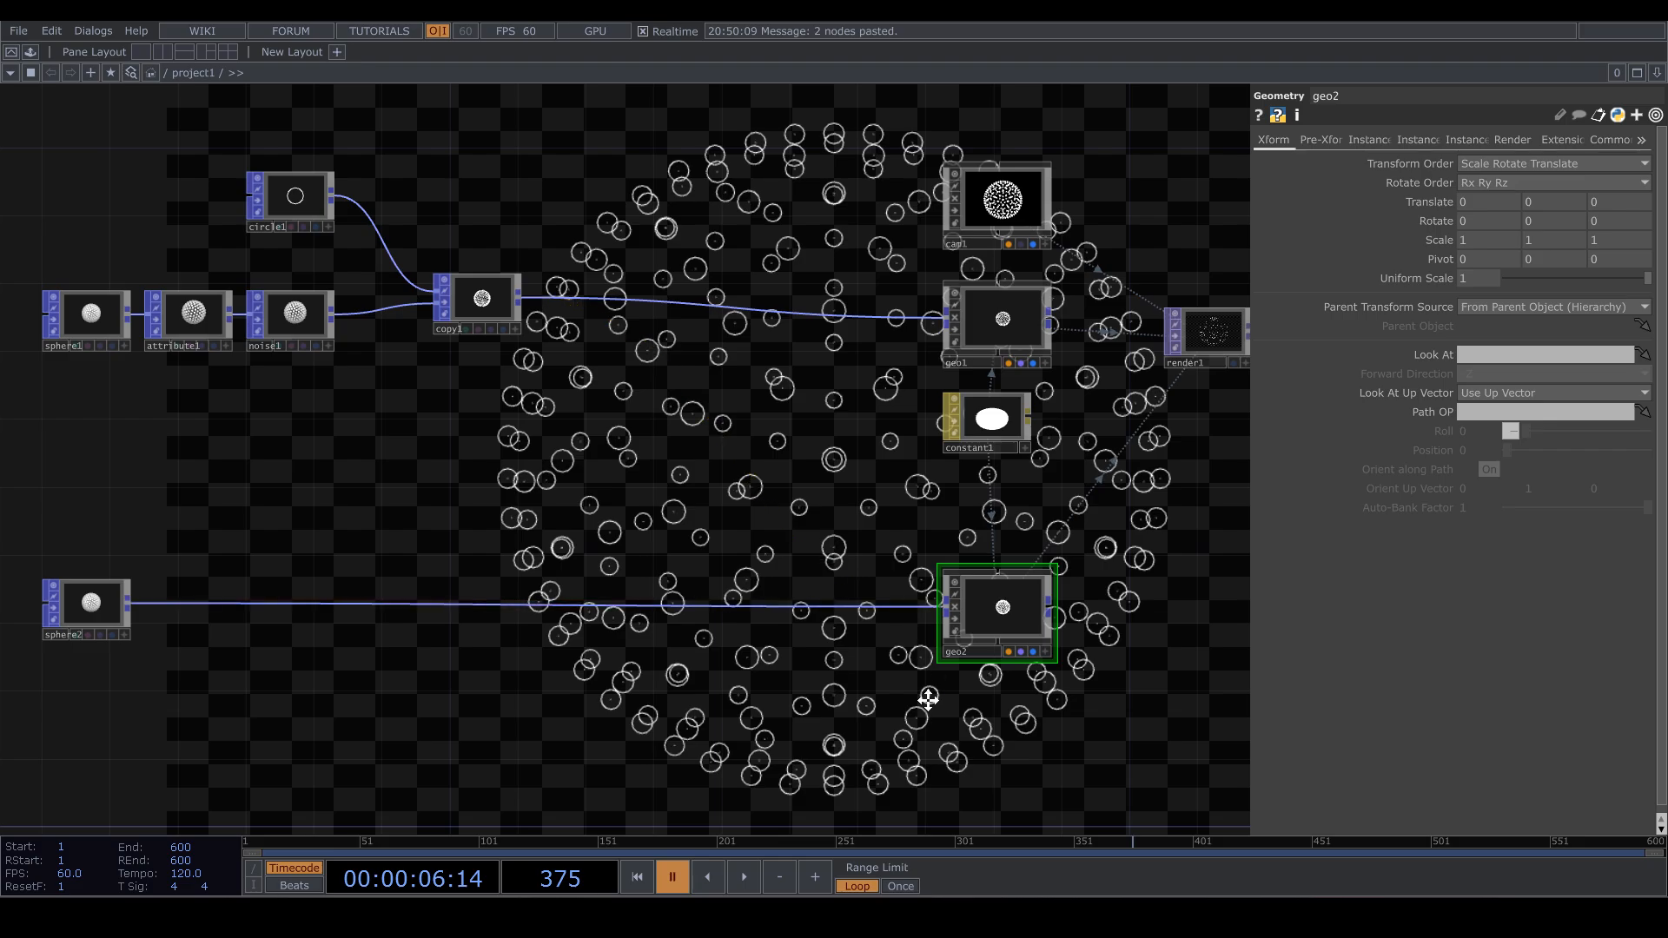
drag(929, 699, 888, 692)
scroll(804, 608, up, 5)
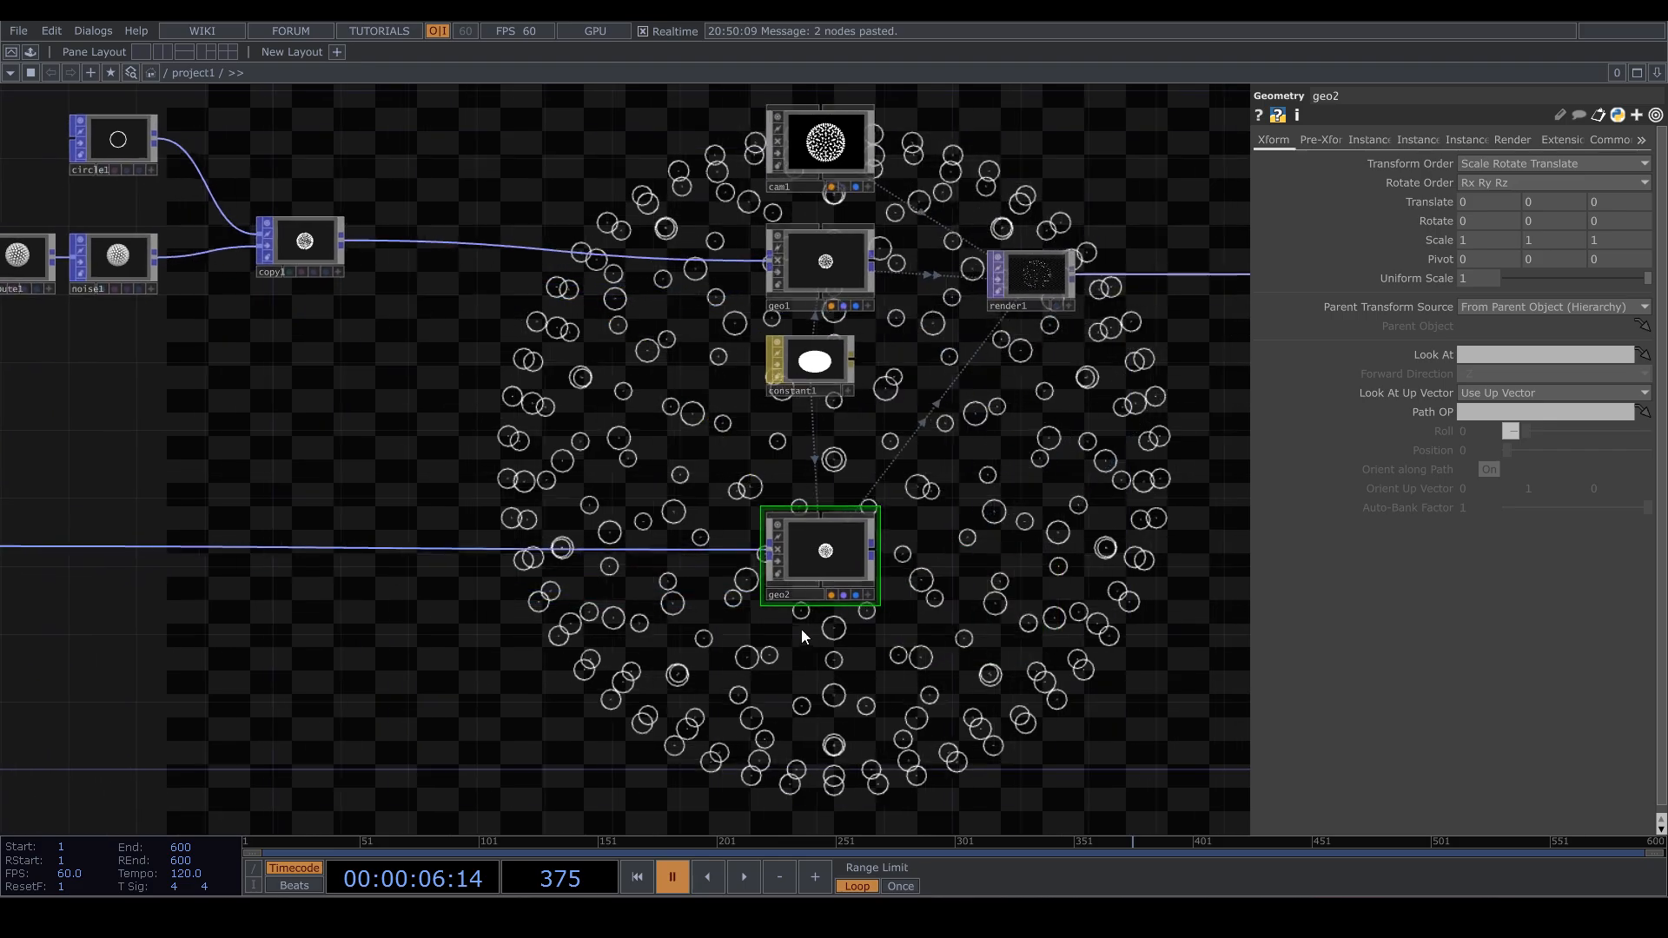
Add a Constant MAT below the second Geometry component and assign it as that component's material
scroll(806, 569, down, 5)
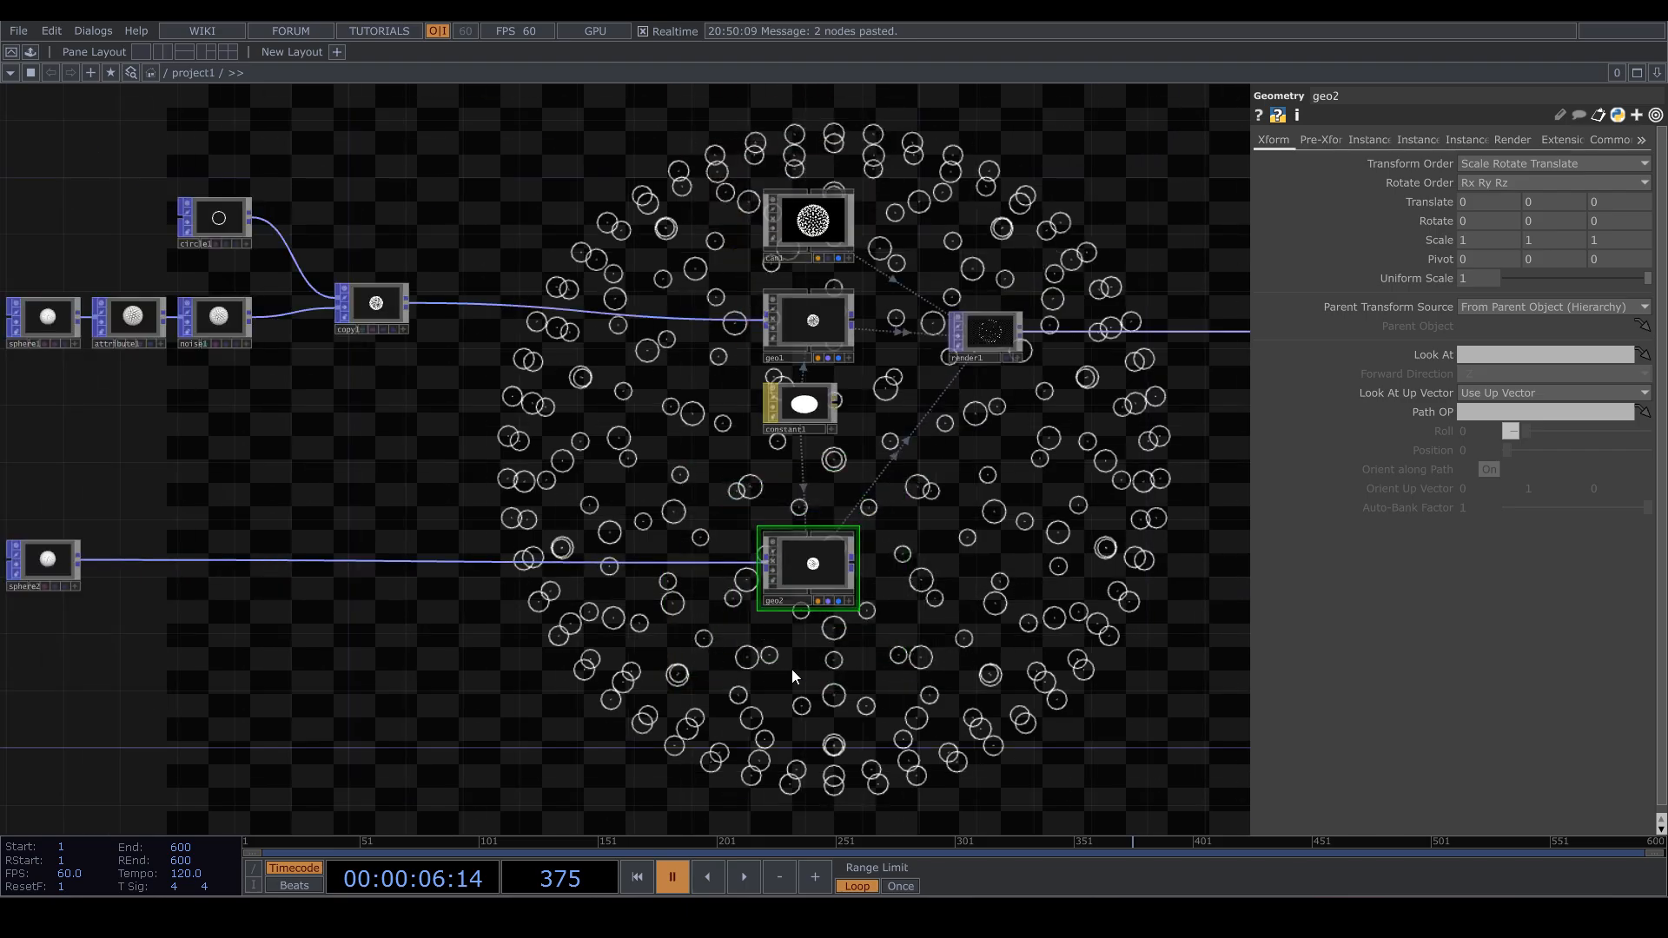
key(Tab)
click(730, 400)
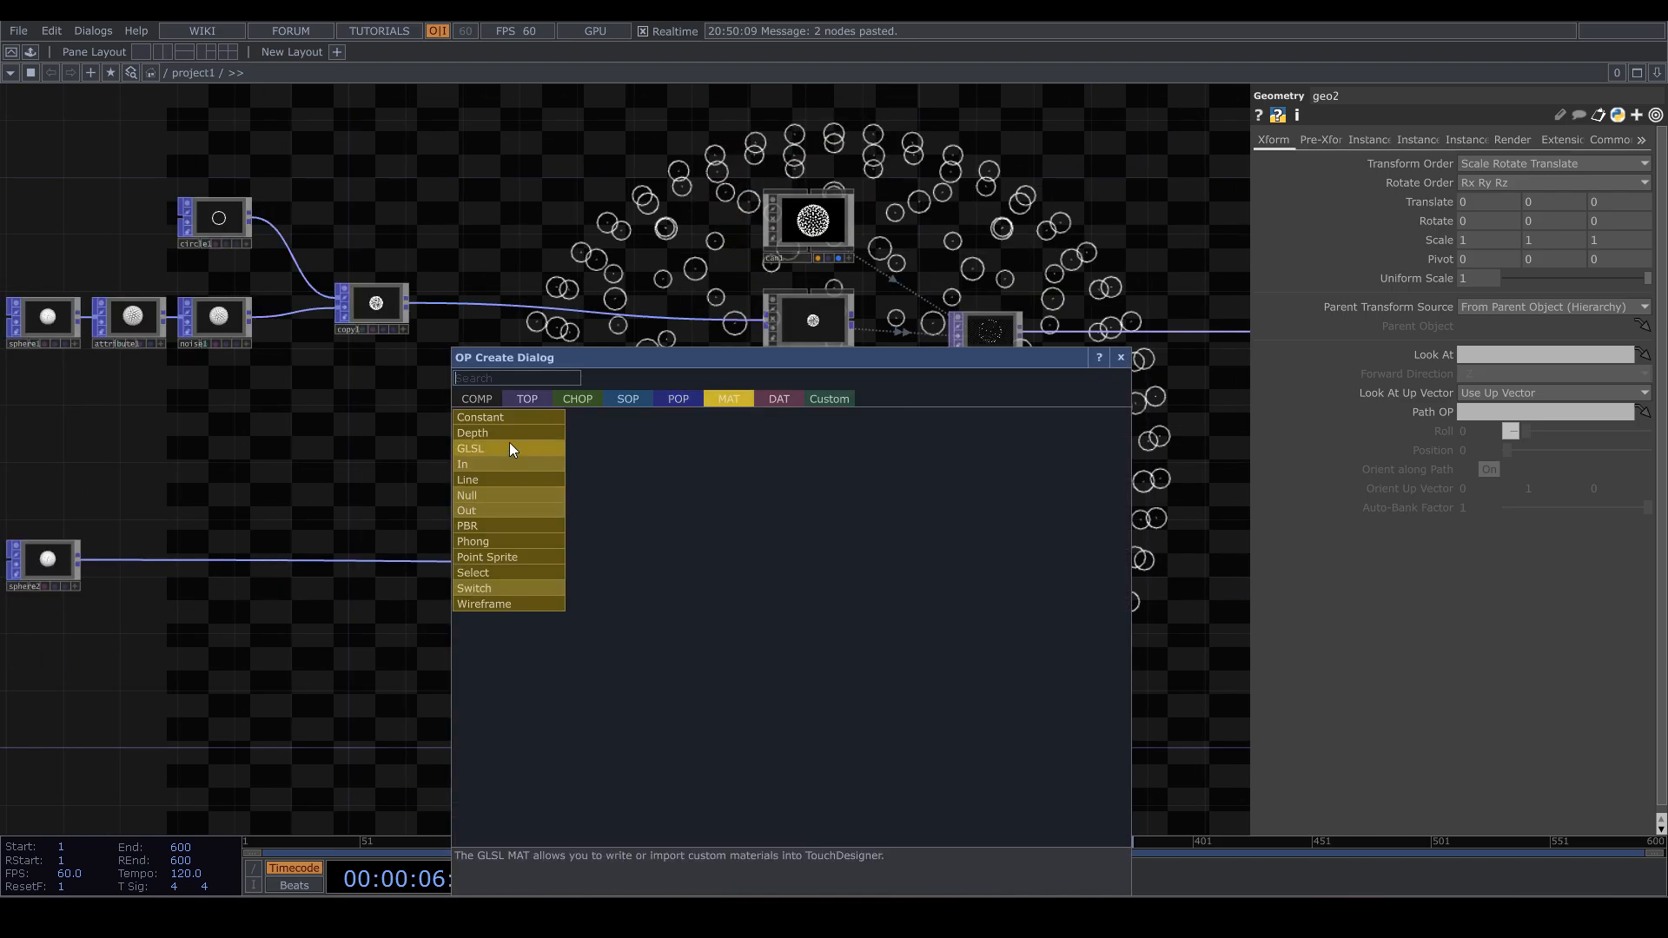
click(507, 419)
click(810, 669)
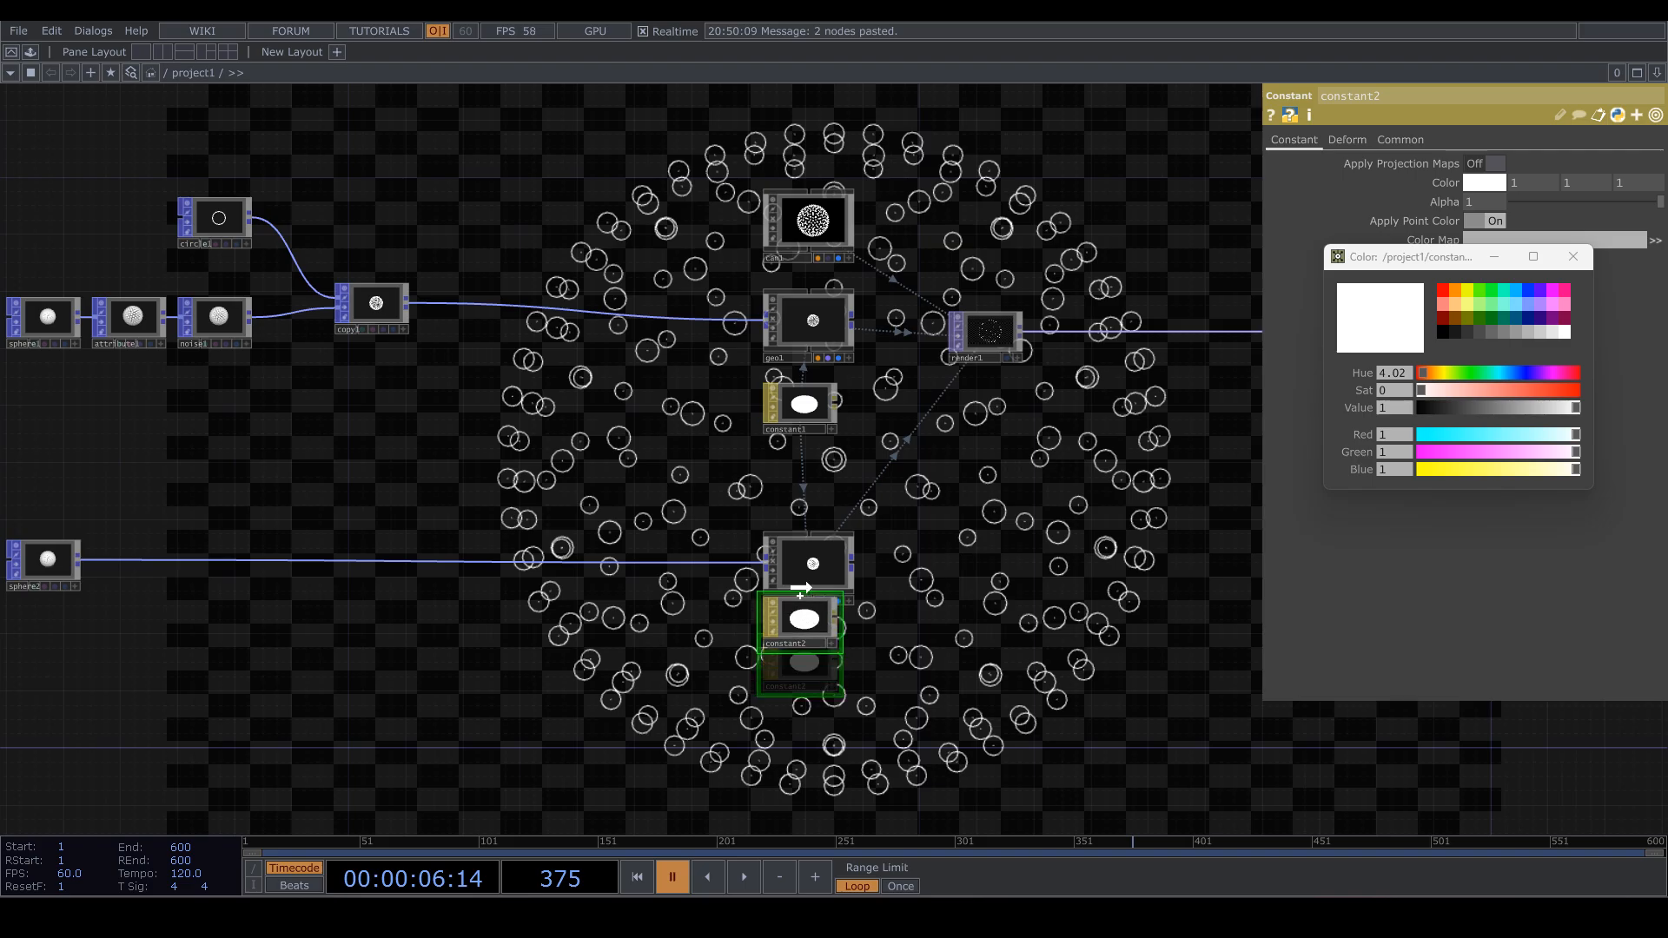
click(830, 560)
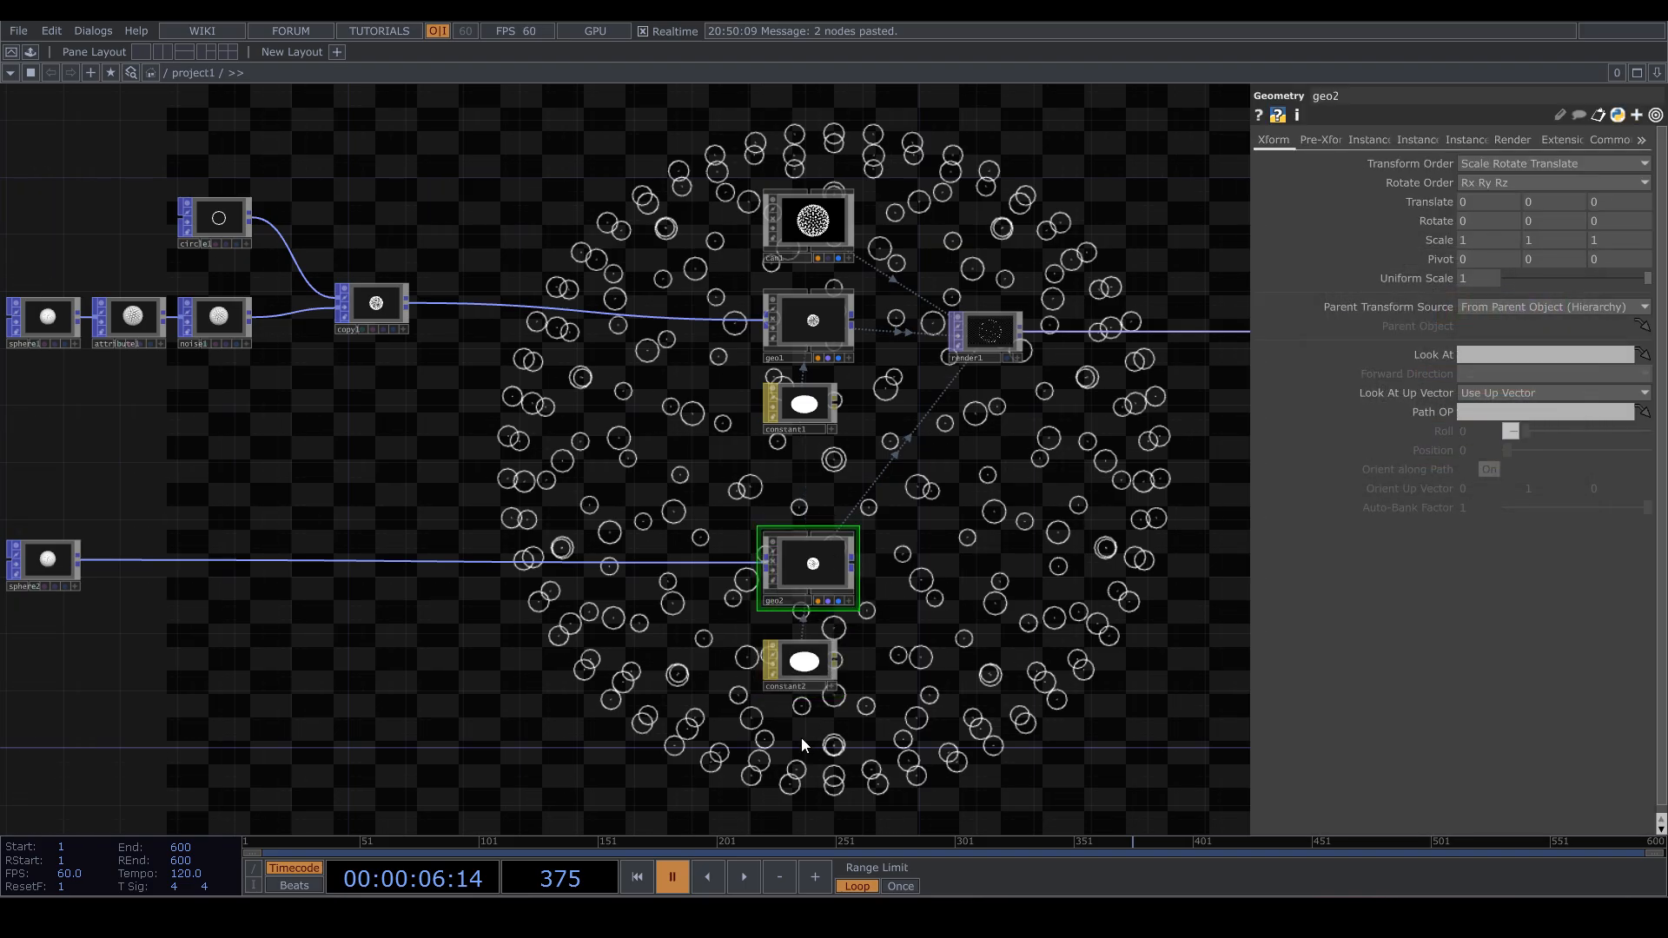
Set the second Constant material's colour to black and the second sphere's Geodesic Connectivity to Triangles
click(808, 667)
click(1442, 330)
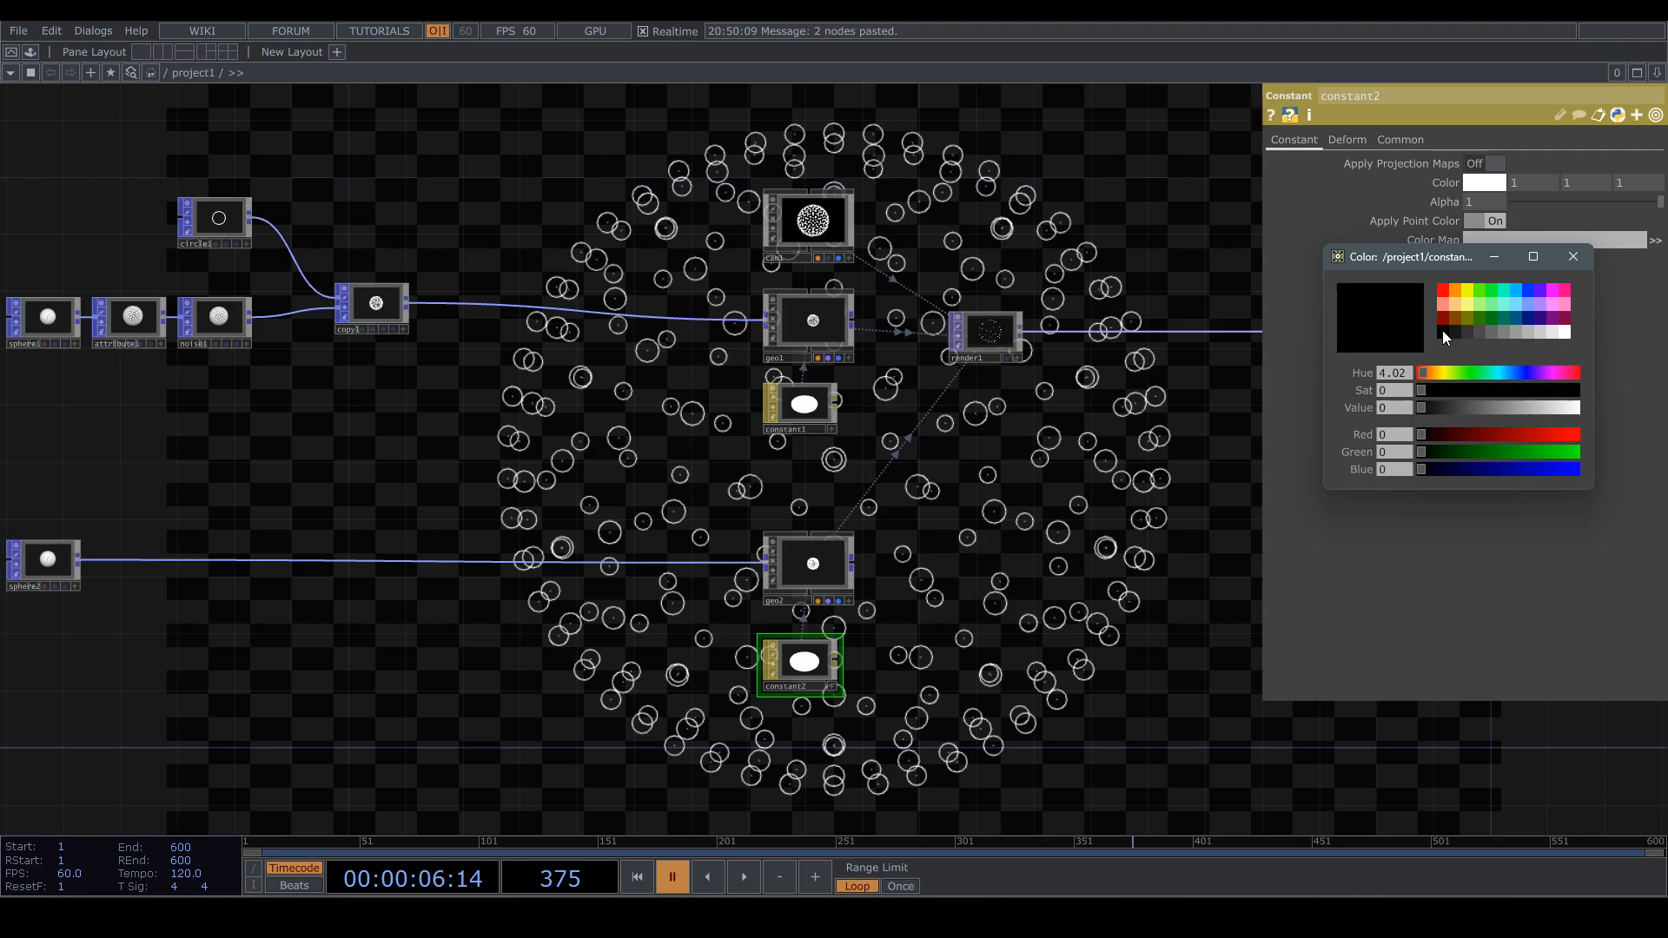
drag(566, 673, 638, 650)
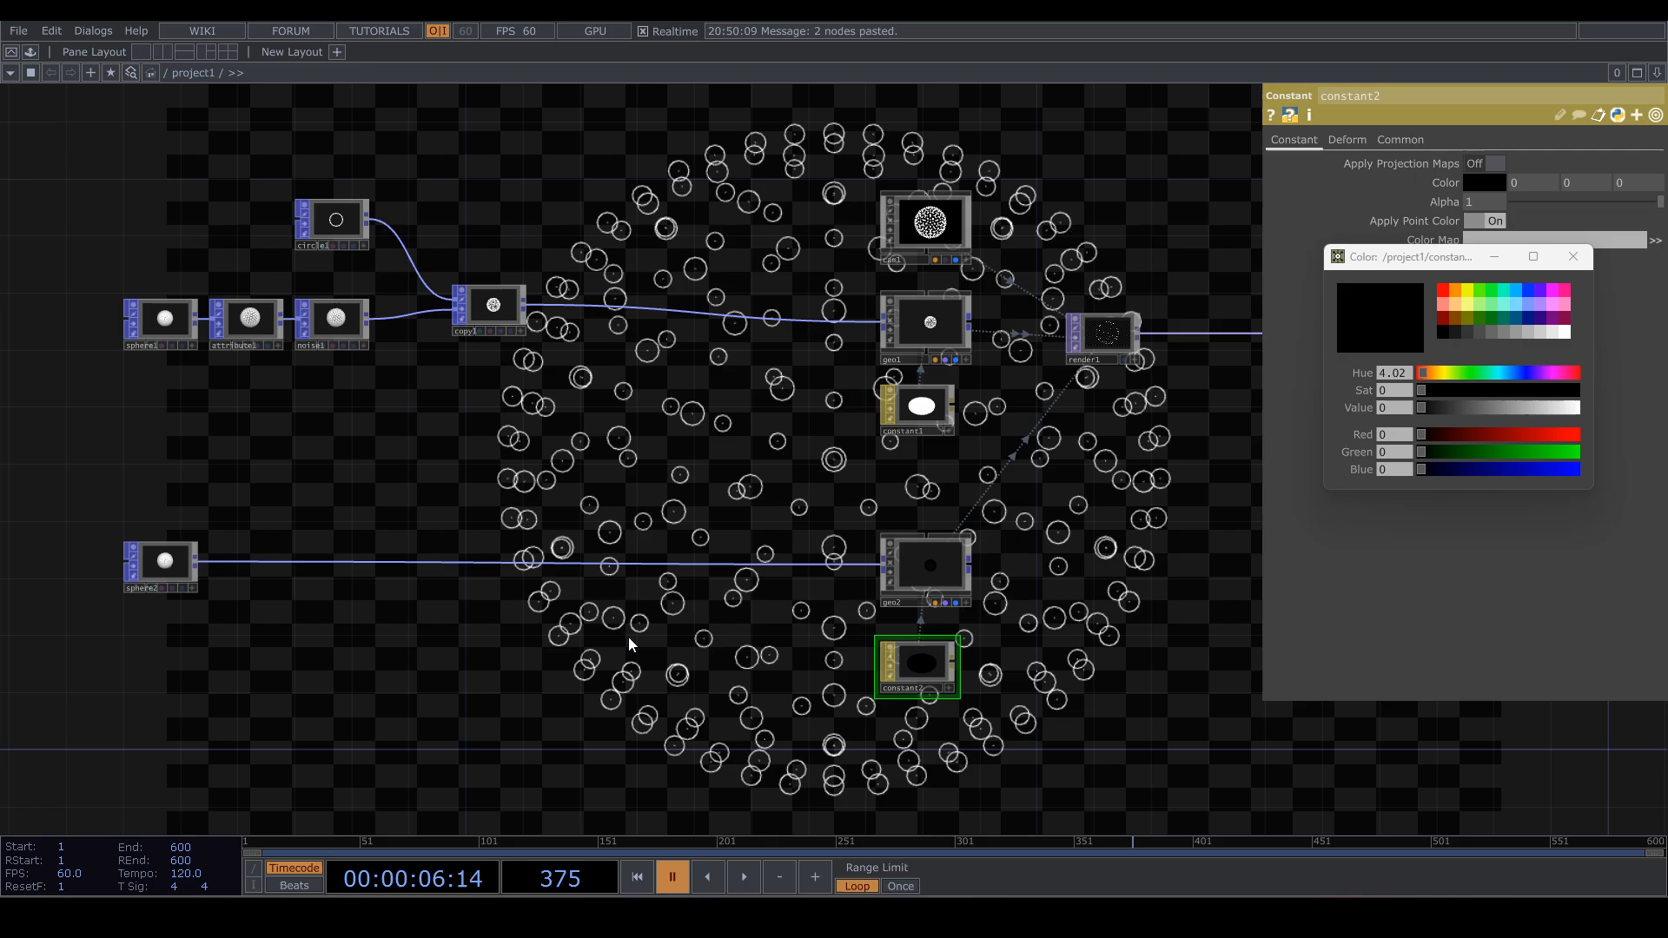
click(168, 565)
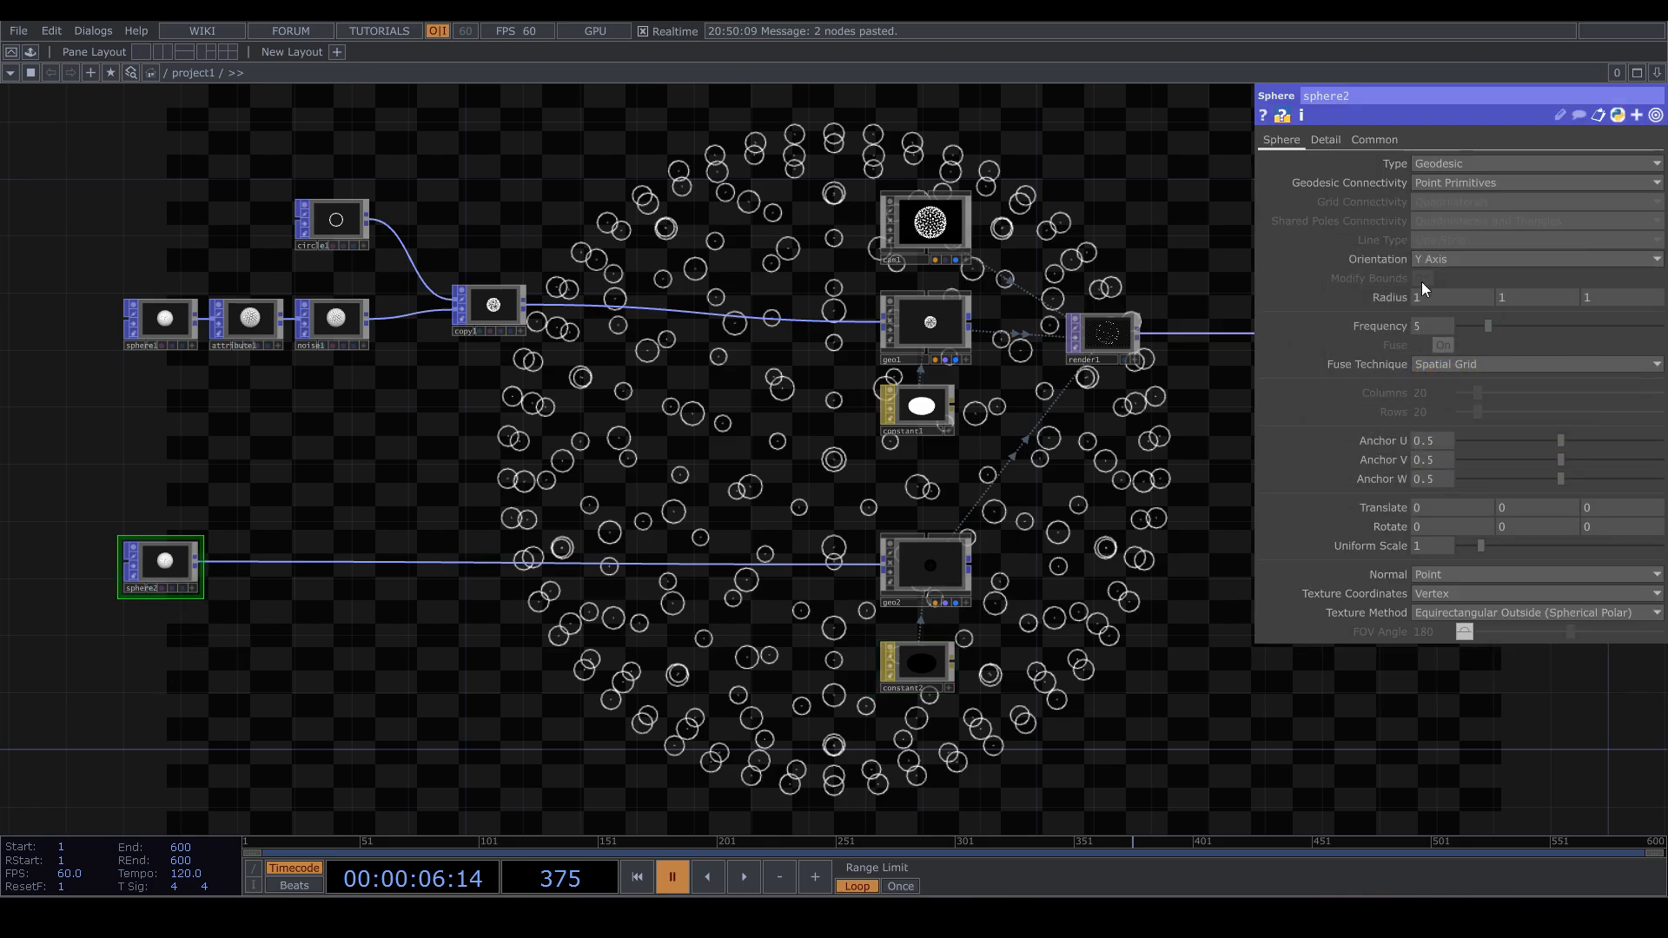
click(1443, 179)
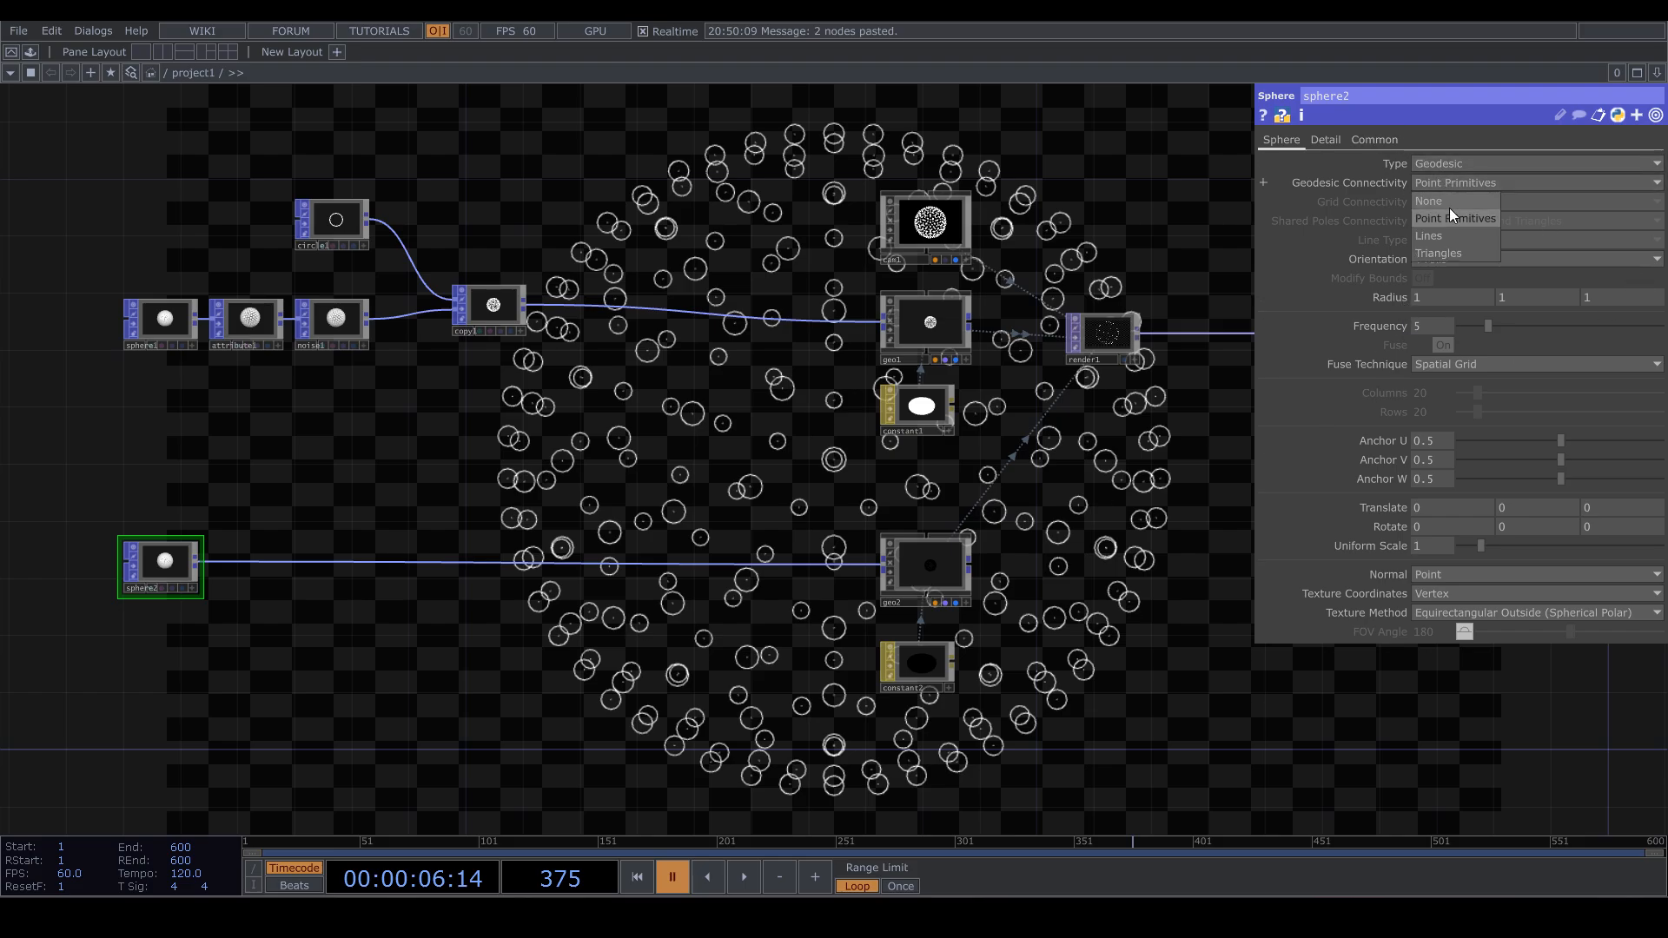
click(1447, 252)
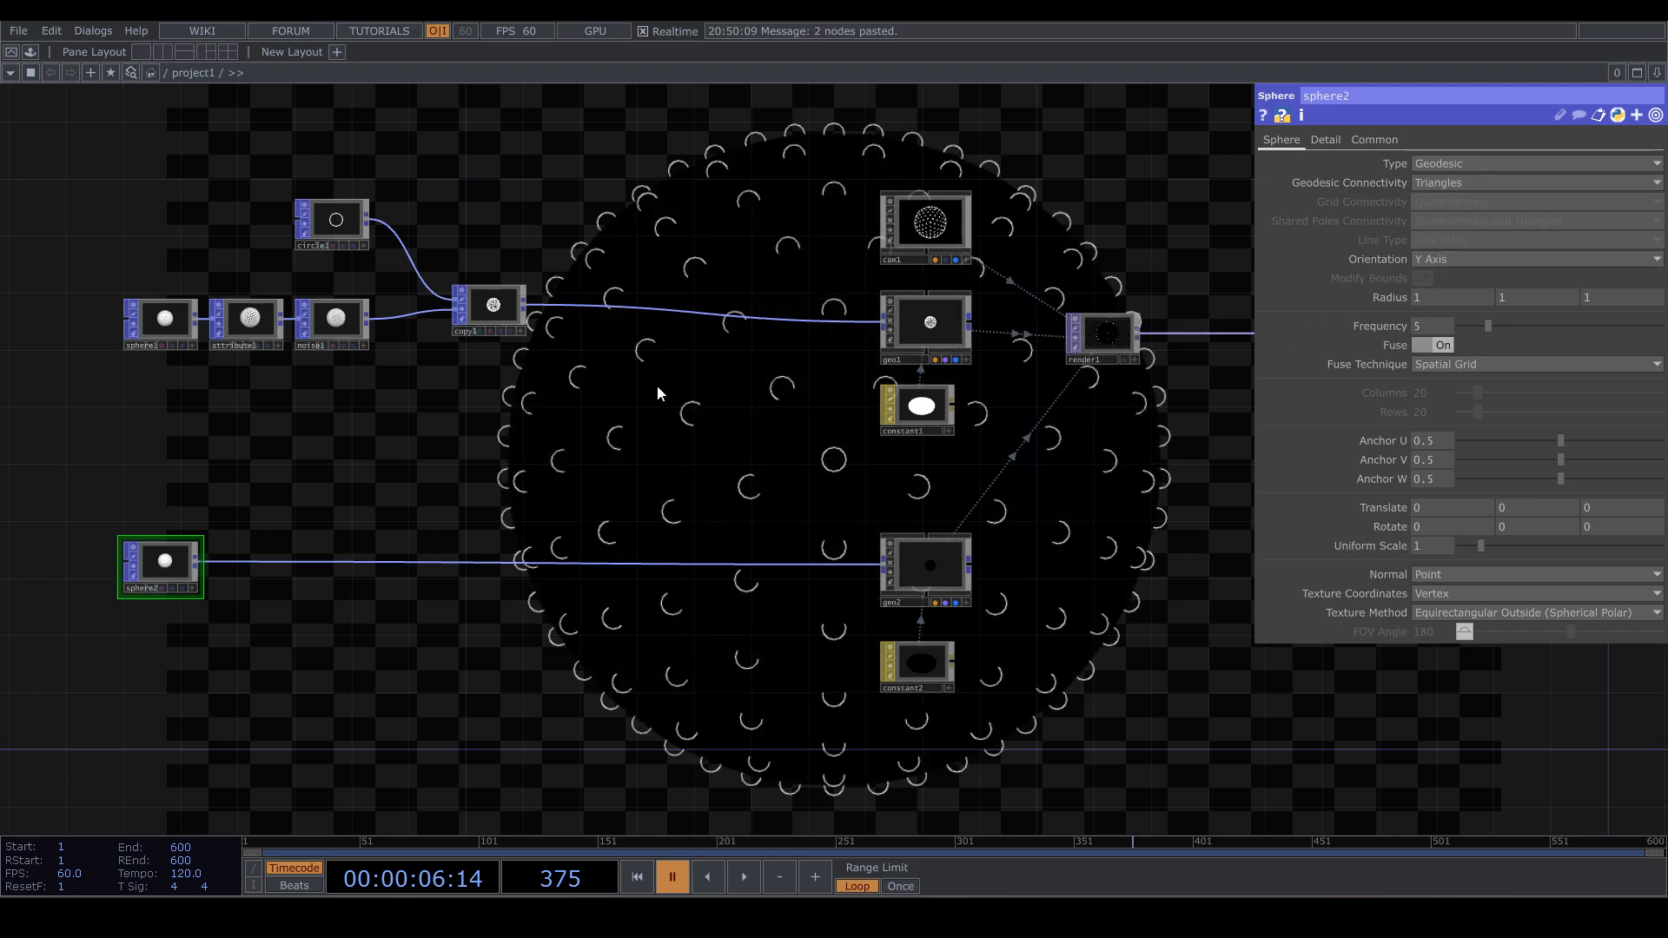
Select the first Geometry component and start timeline playback
drag(1055, 561, 866, 552)
drag(971, 534, 928, 617)
drag(482, 525, 544, 558)
click(760, 400)
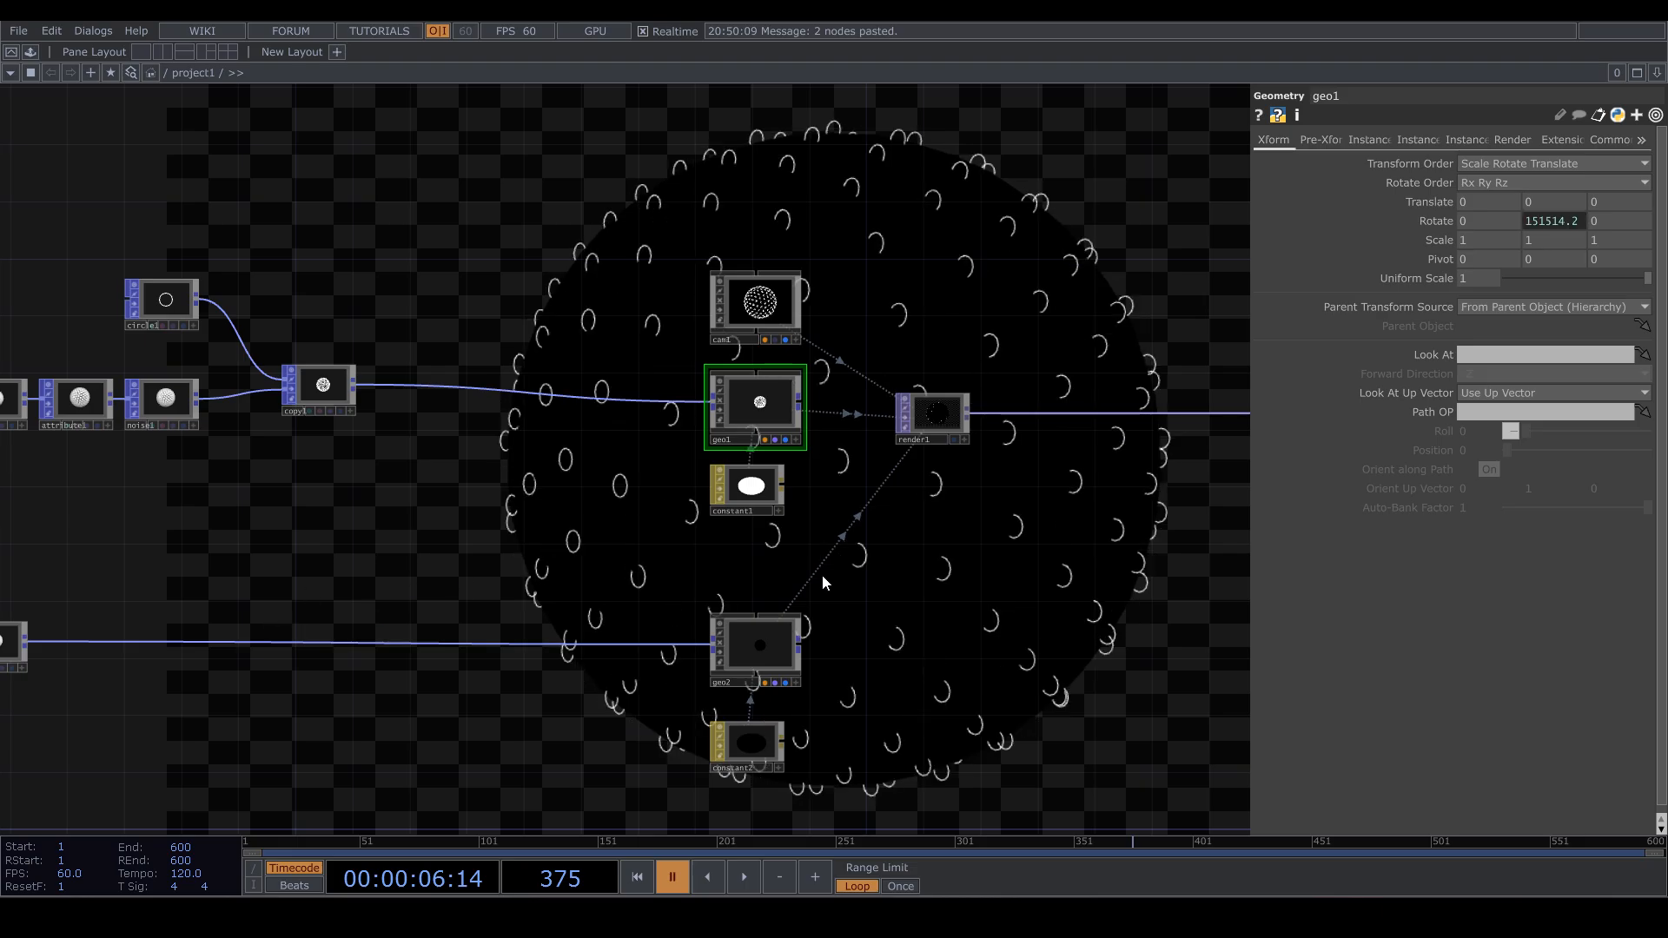
key(space)
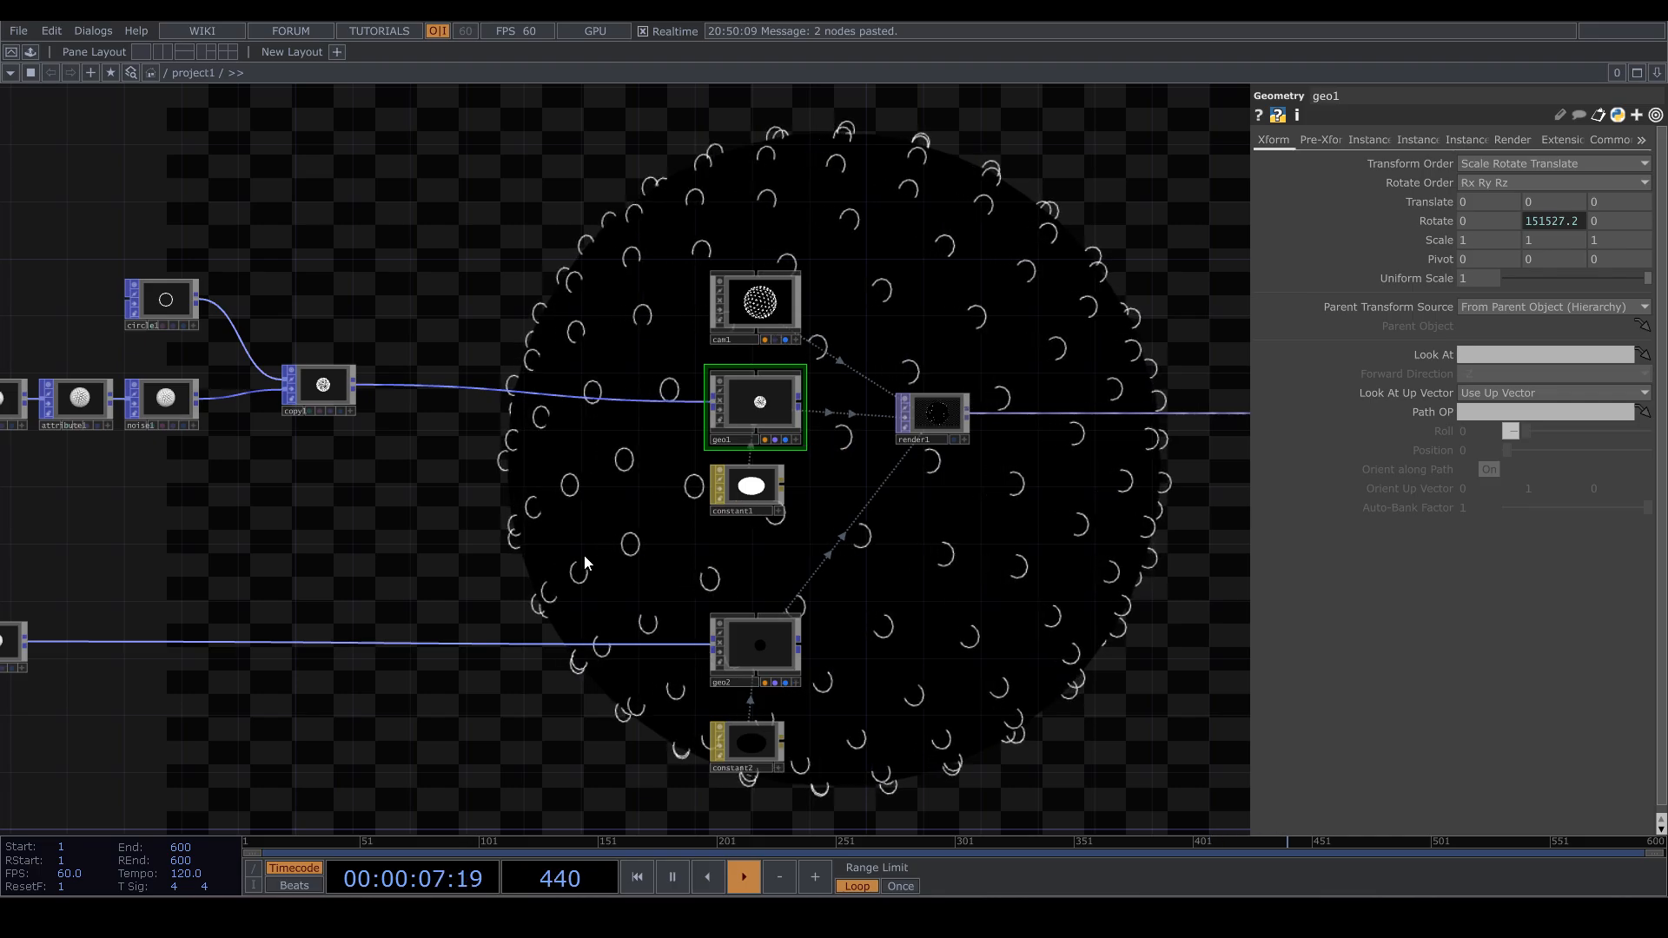
On the Copy node, turn on Template Scale using the PointScale attribute
drag(602, 562, 696, 543)
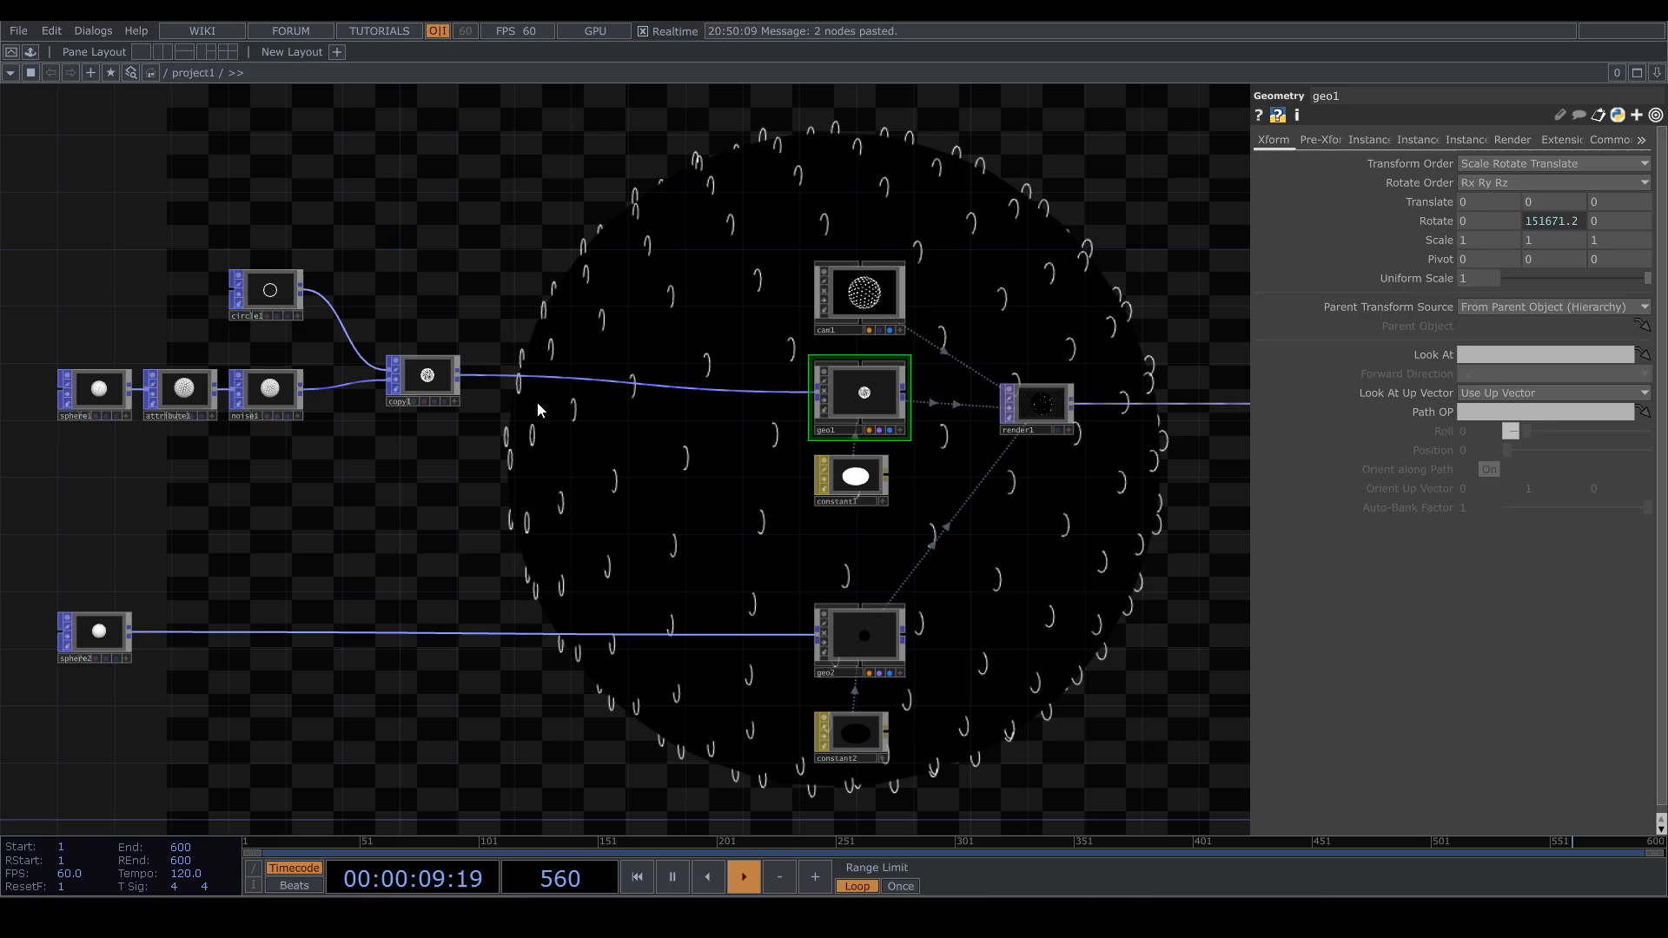
click(434, 372)
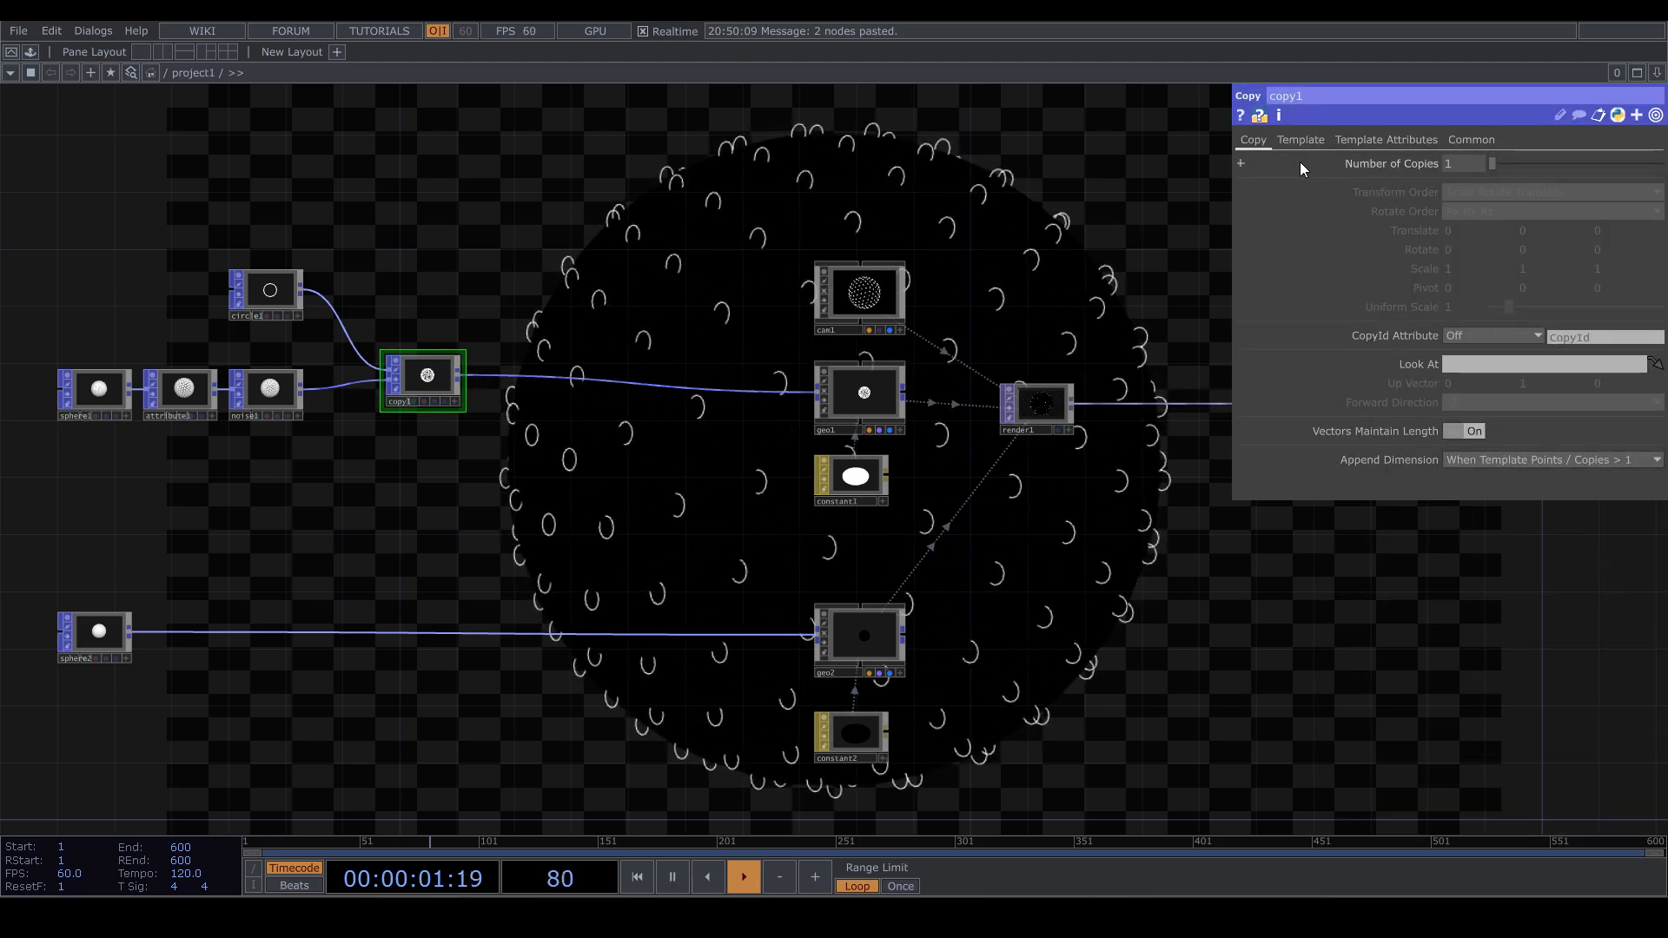
scroll(426, 361, up, 4)
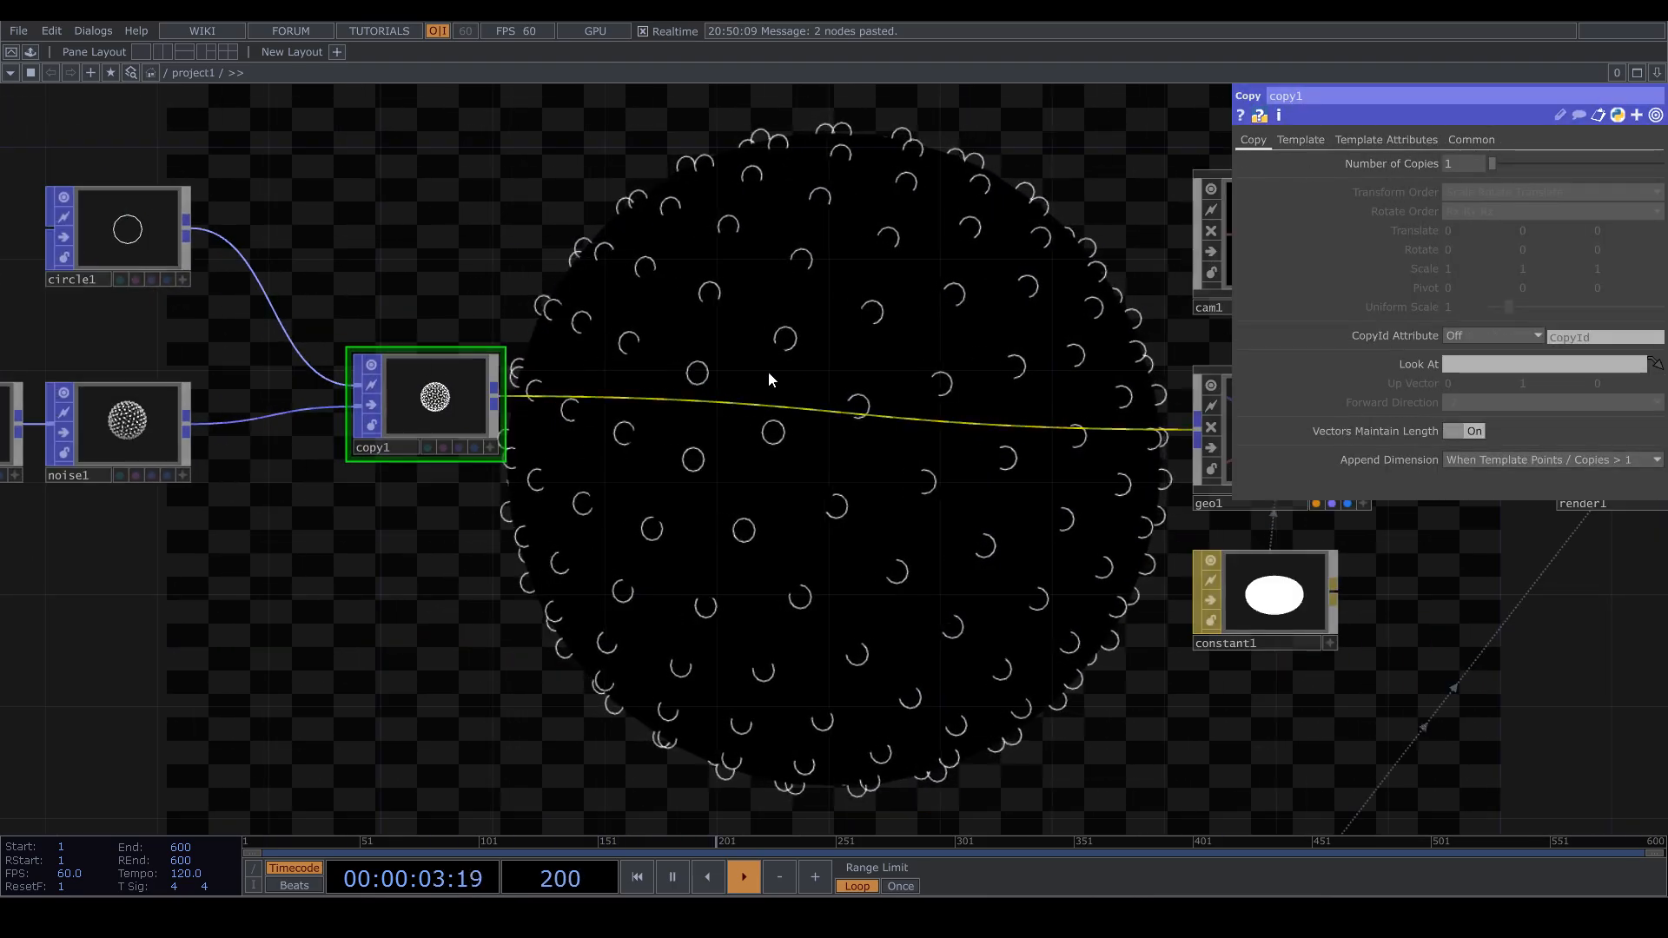
click(1357, 133)
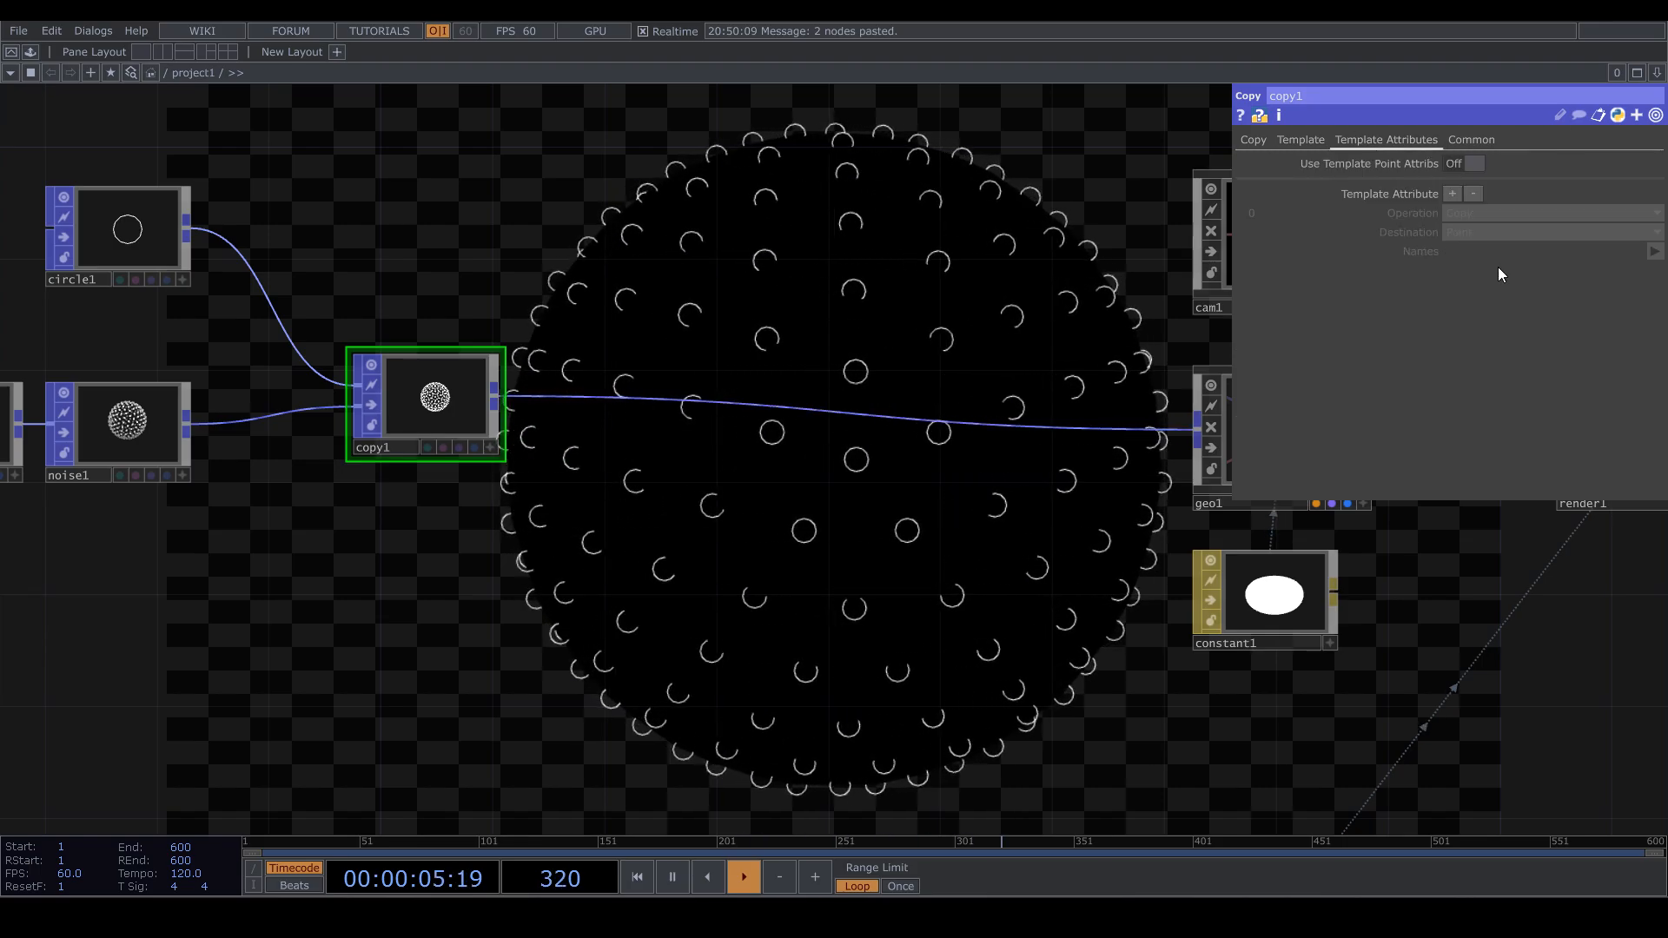
click(1321, 137)
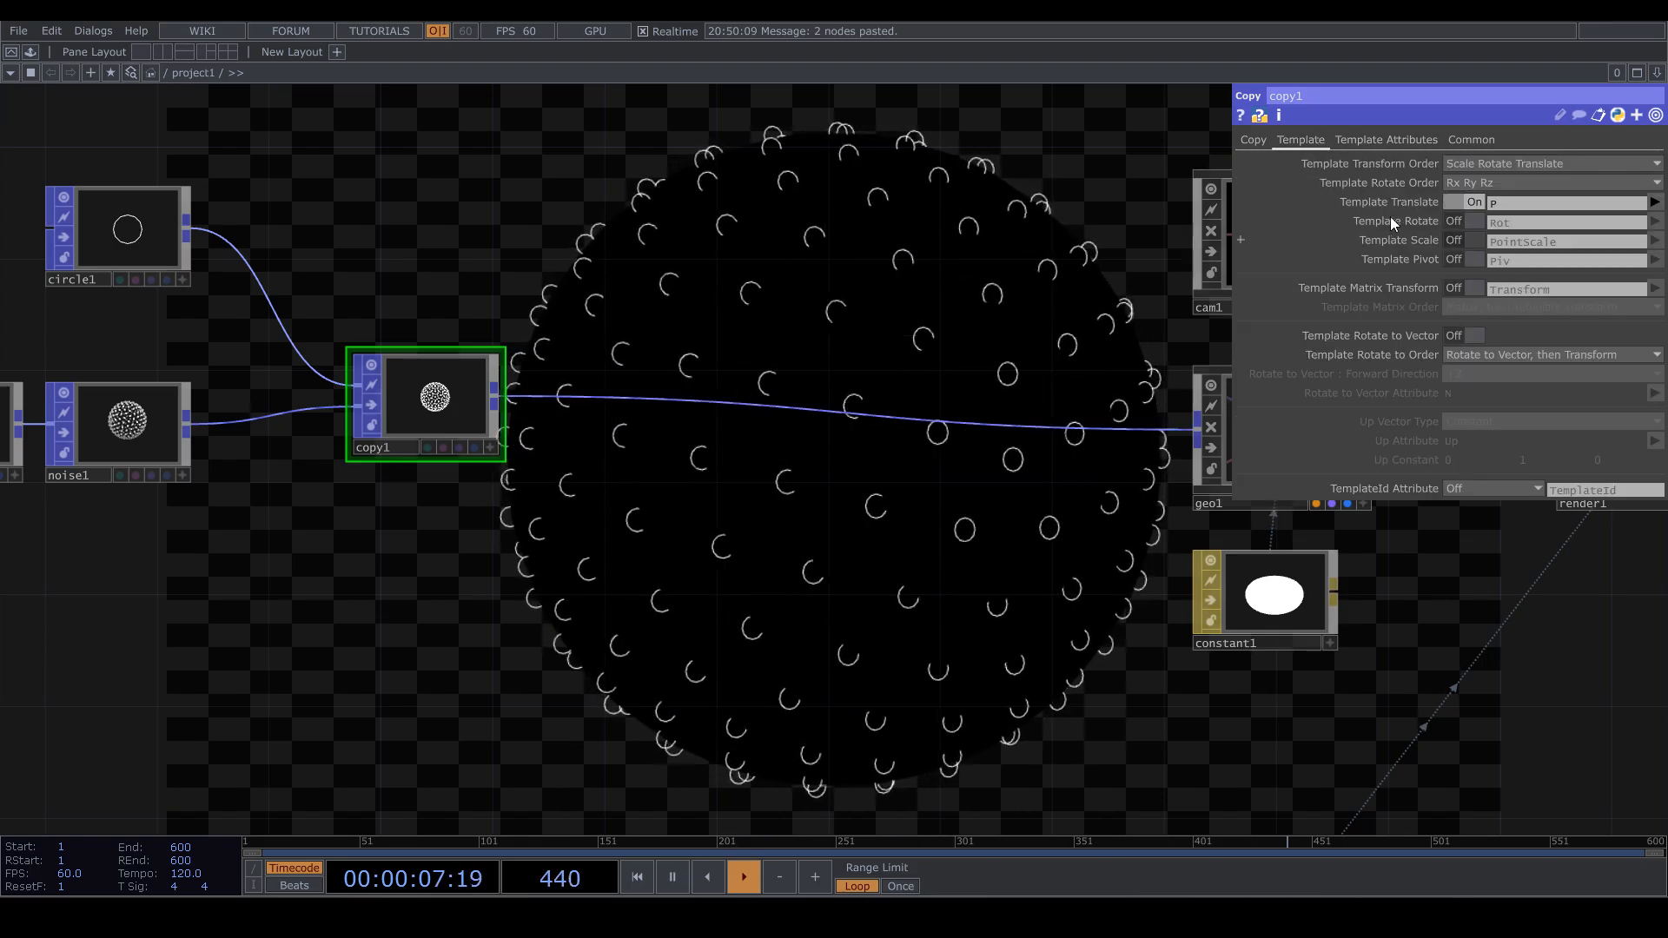
click(1468, 241)
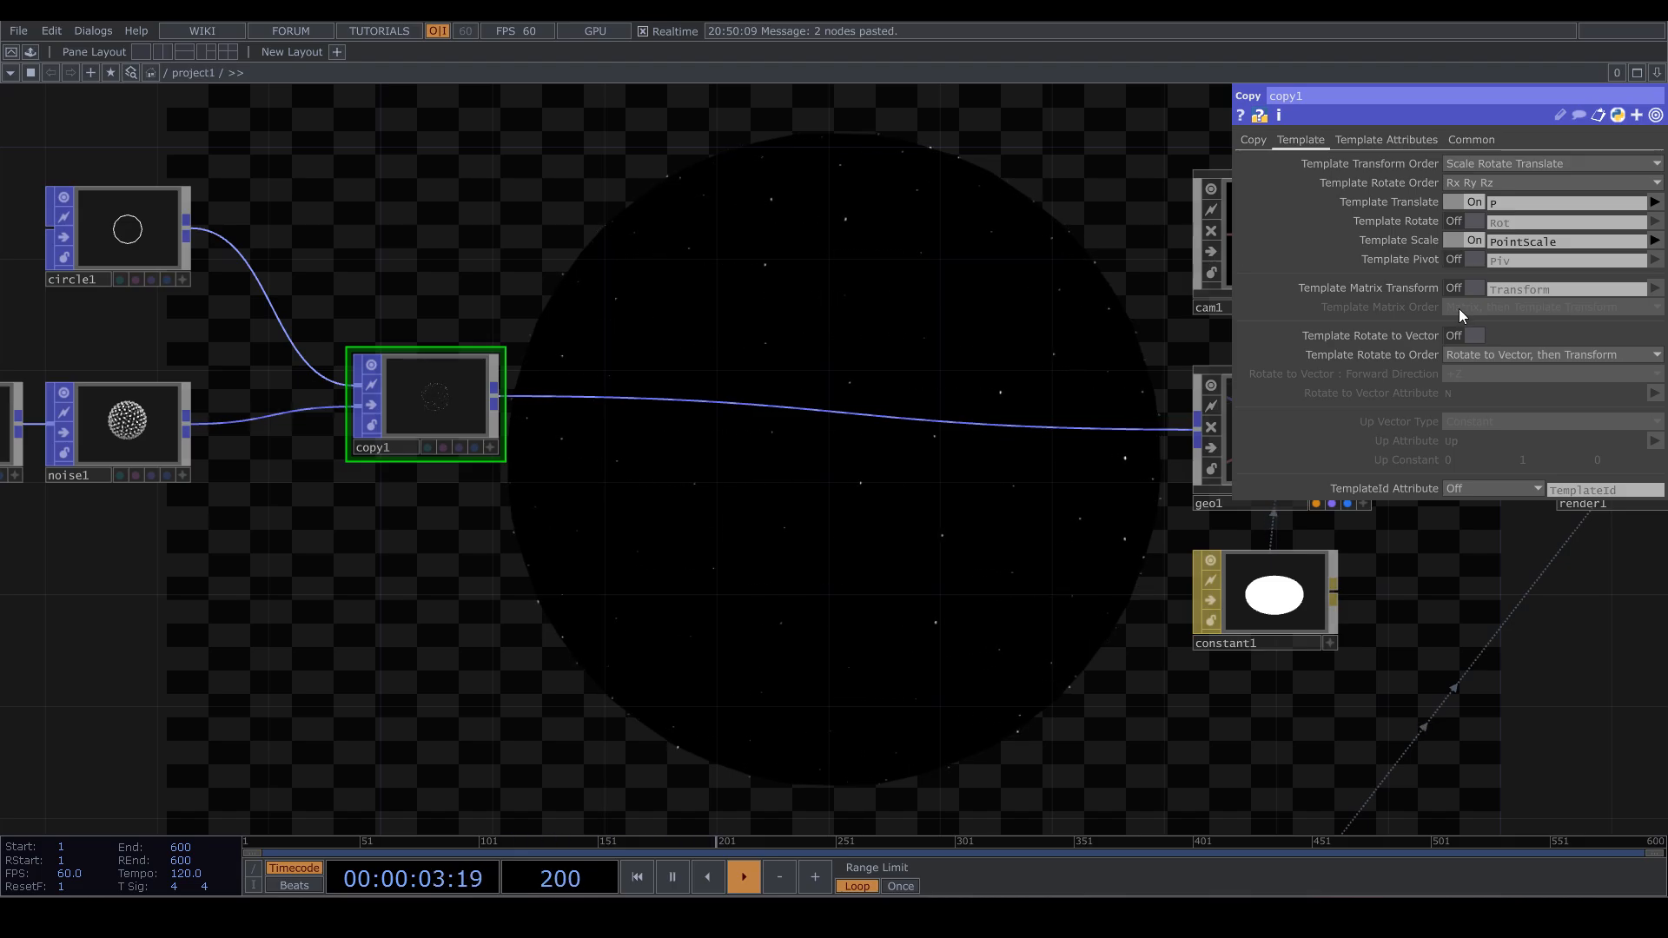
Turn on Template Rotate to Vector on the Copy node, with forward direction -Z
click(1459, 337)
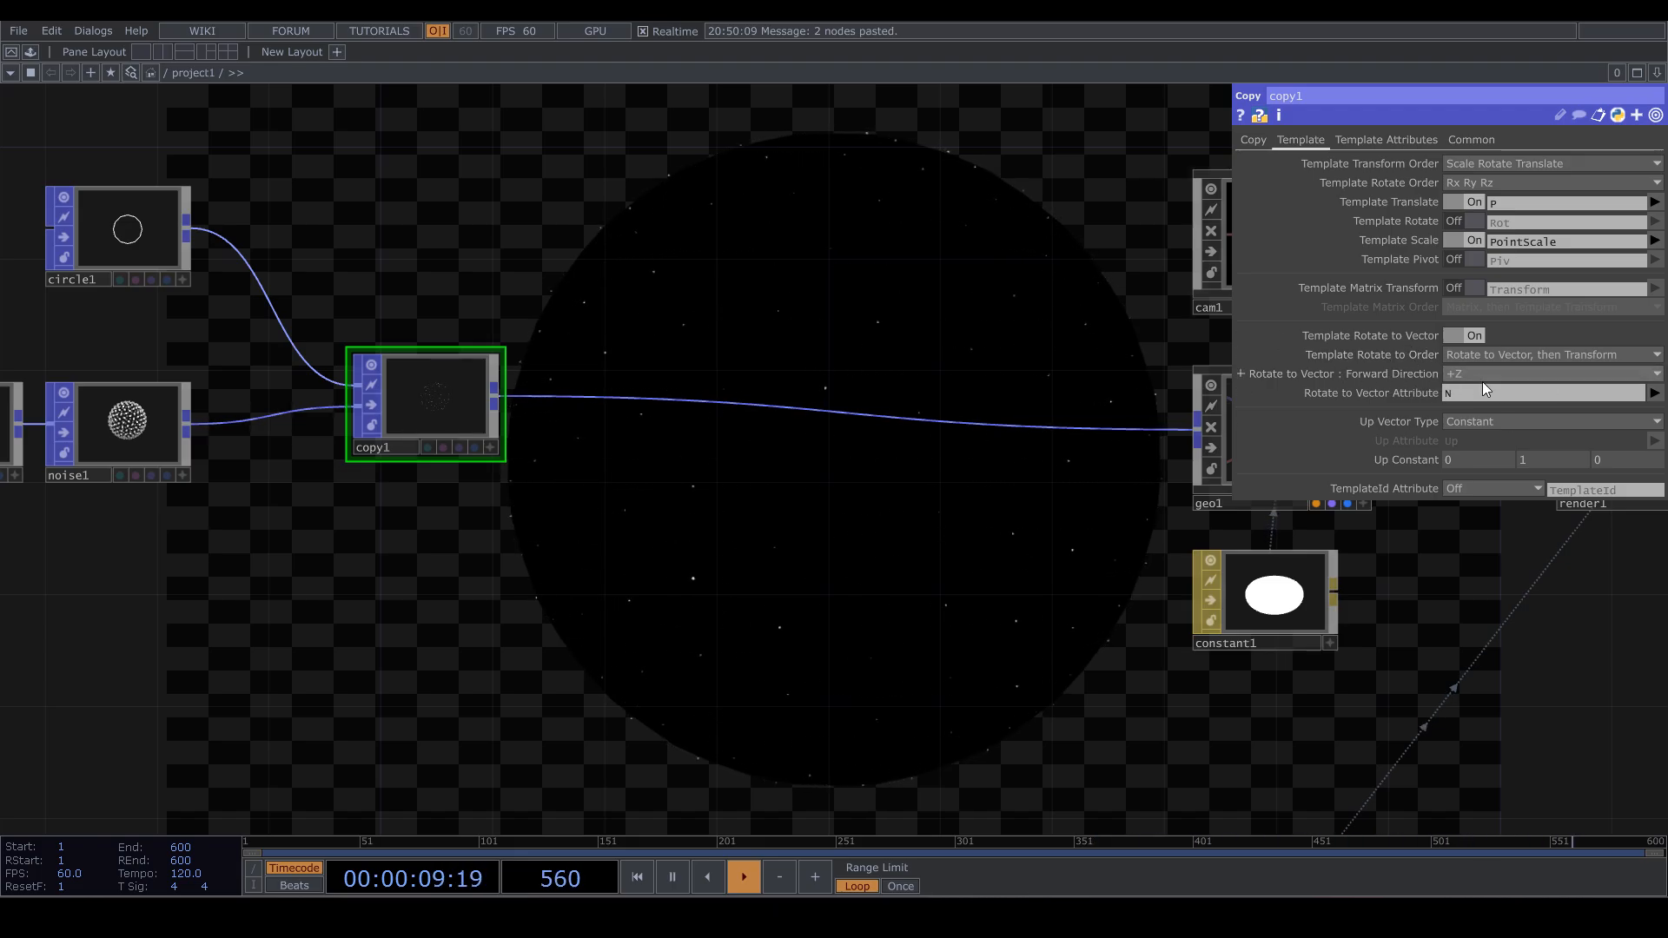
click(1474, 373)
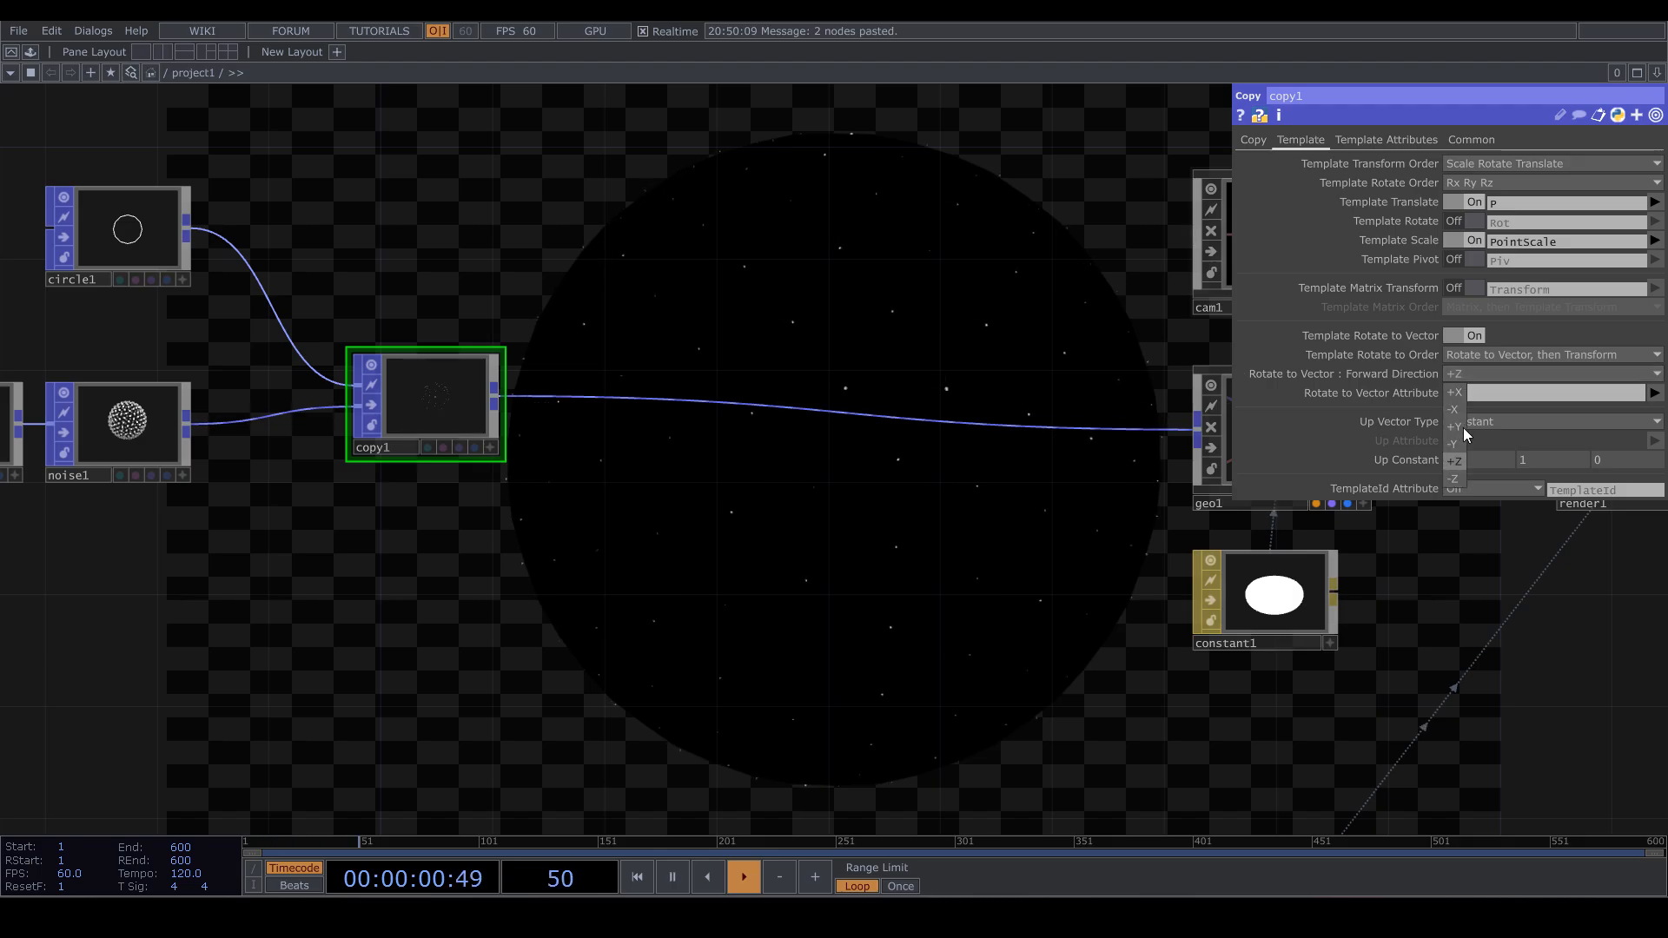
click(1456, 480)
Raise the circle's uniform scale to about 2.57
drag(487, 533, 546, 449)
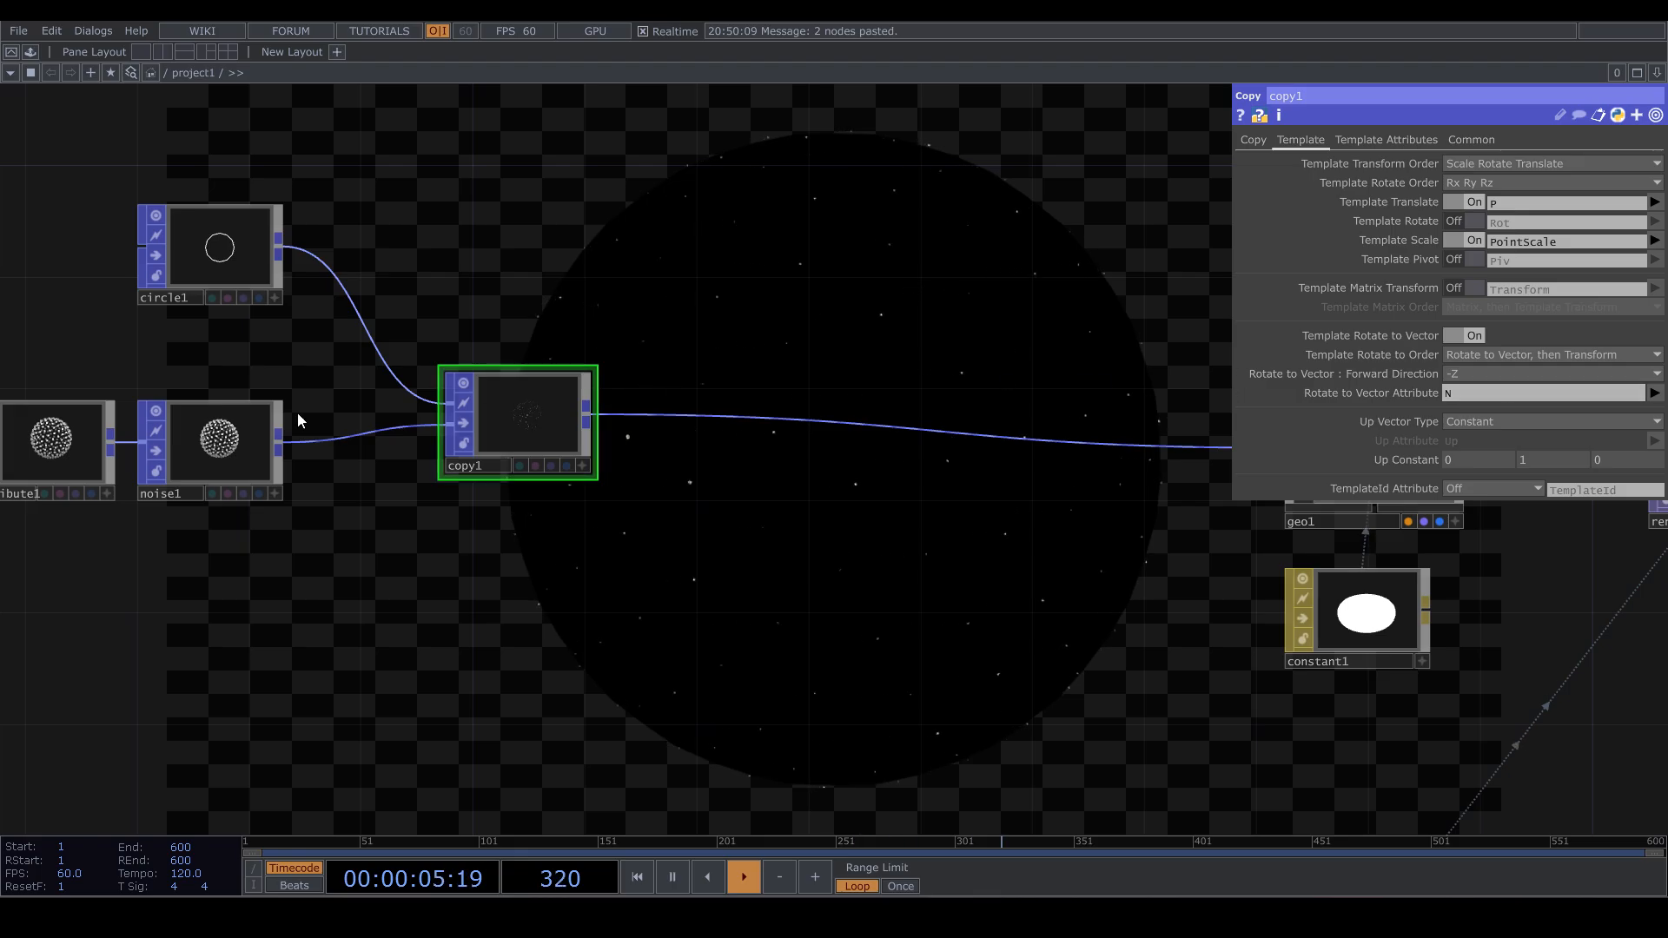
click(208, 254)
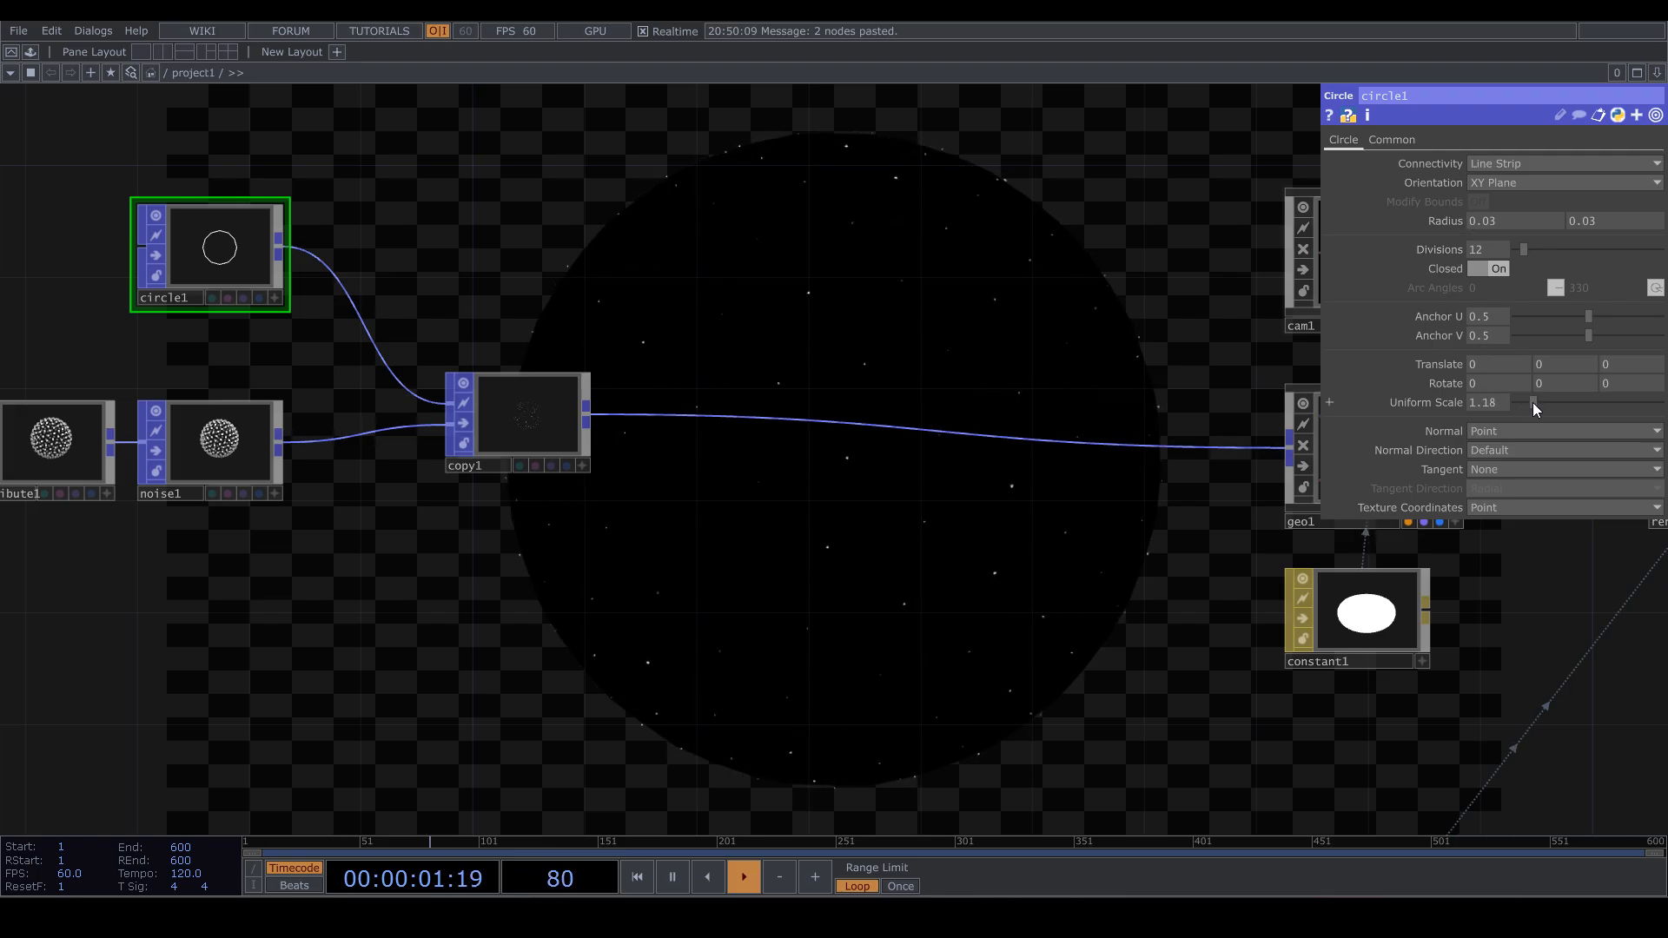
drag(1532, 403, 1551, 404)
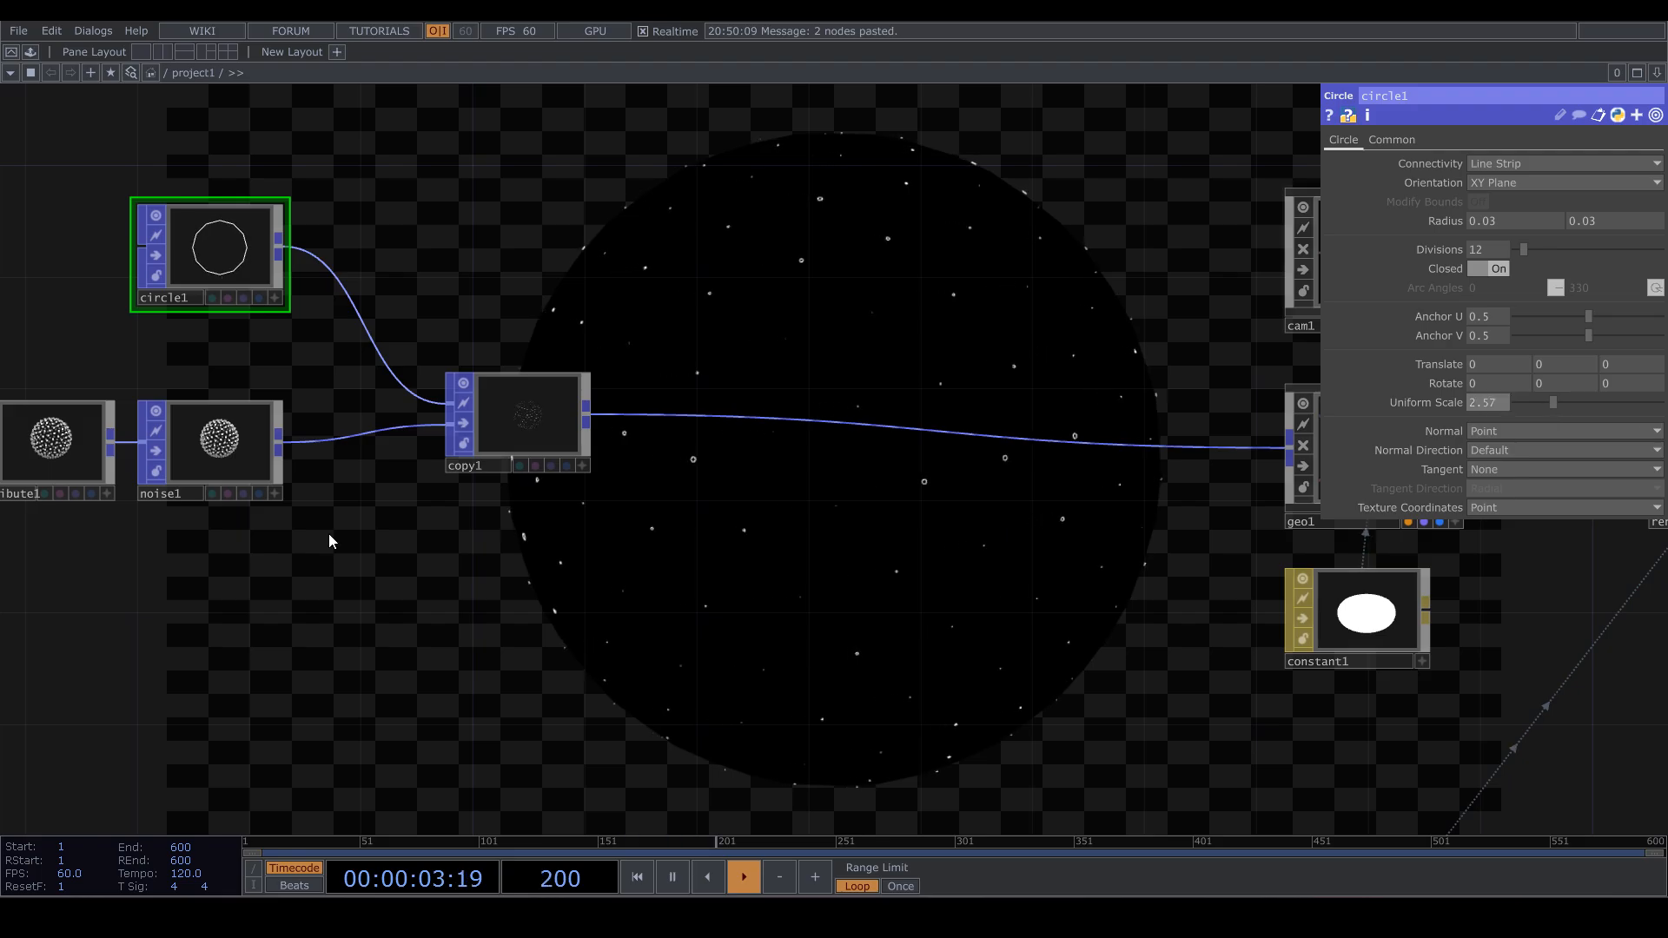
Set the Noise node feeding the Copy to amplitude 1 and exponent about 0.91
drag(205, 551, 339, 563)
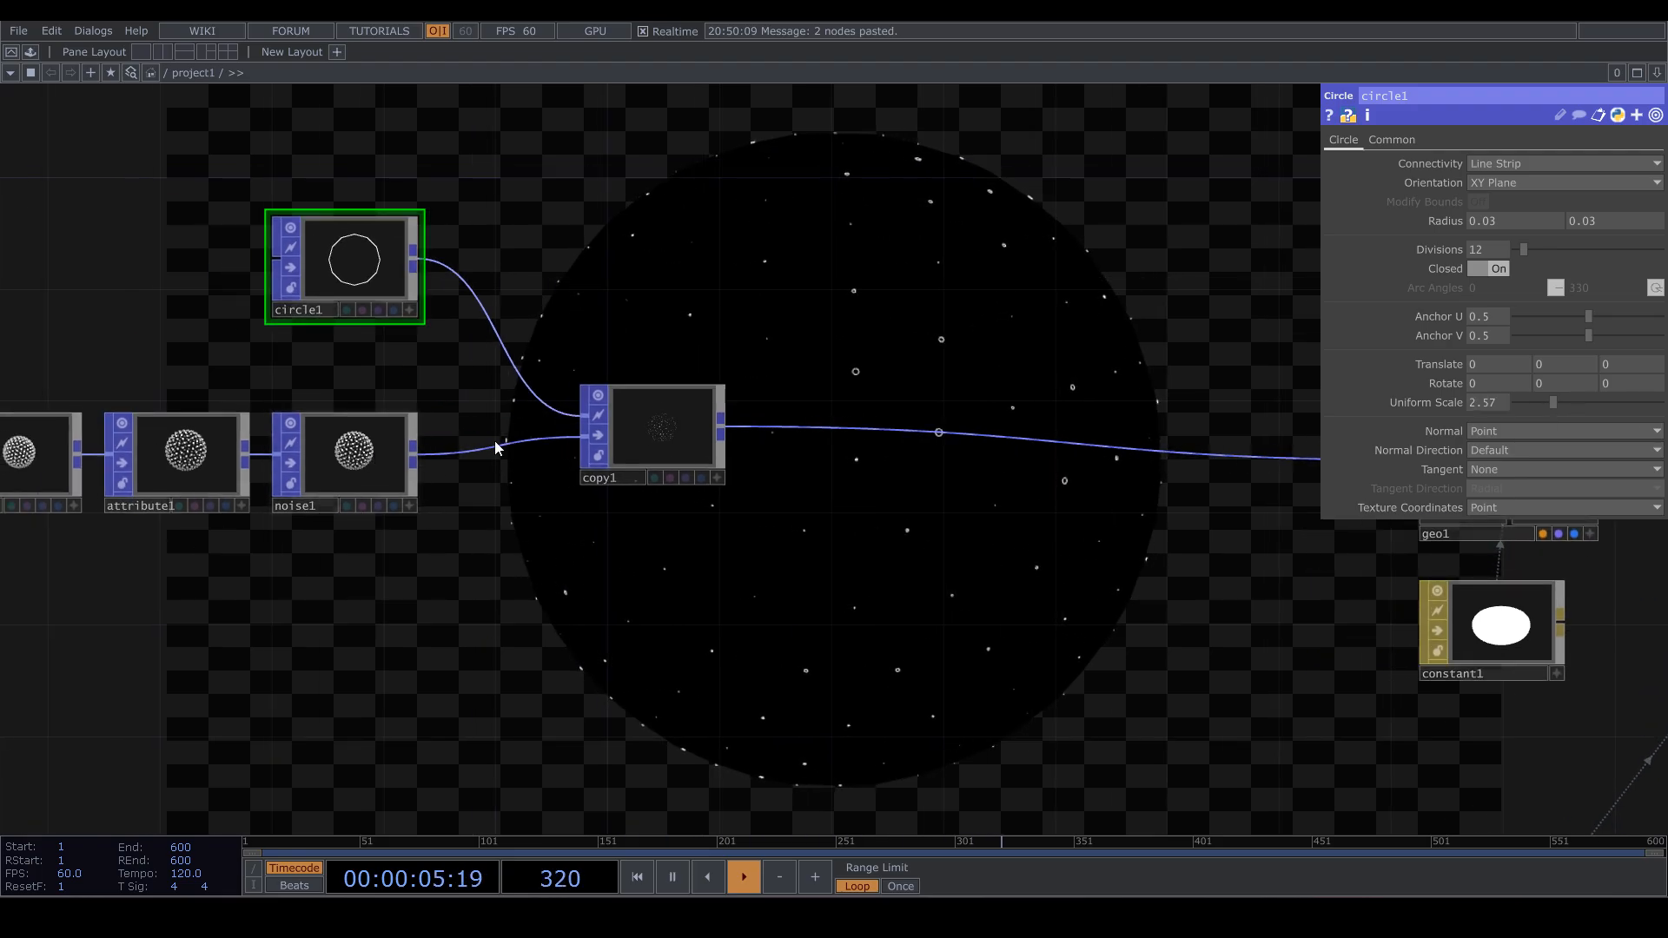
click(382, 450)
drag(1560, 374, 1655, 357)
drag(1529, 365, 1560, 370)
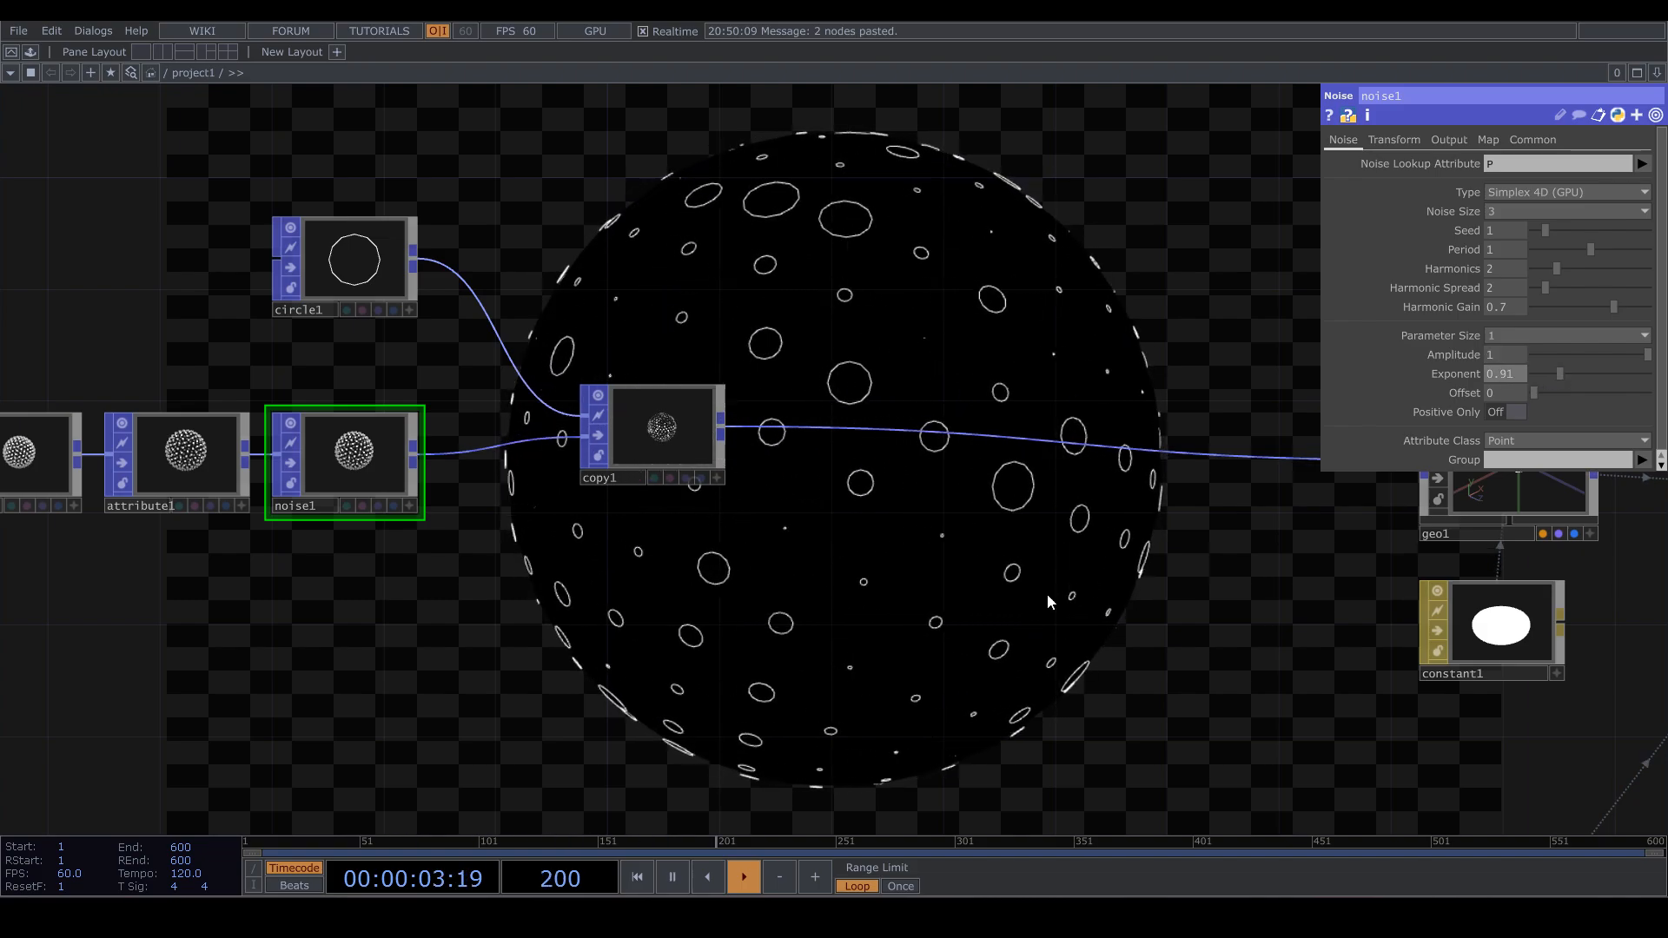
Set the frequency of the first sphere to 16
drag(1046, 593, 928, 617)
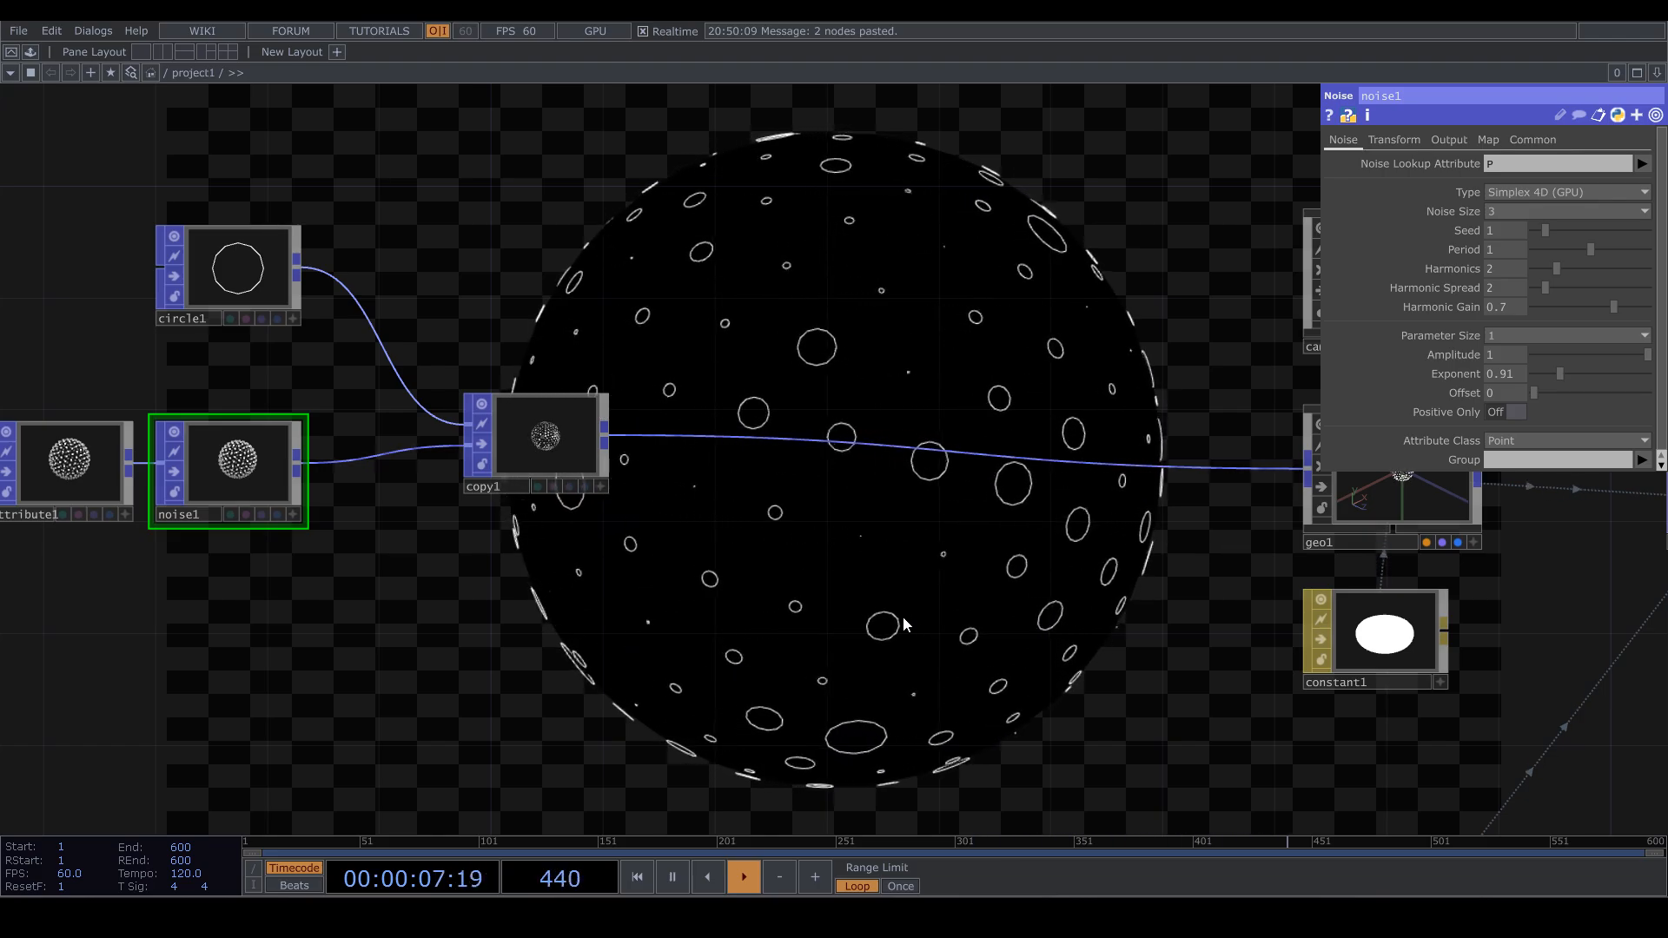
drag(650, 597, 703, 597)
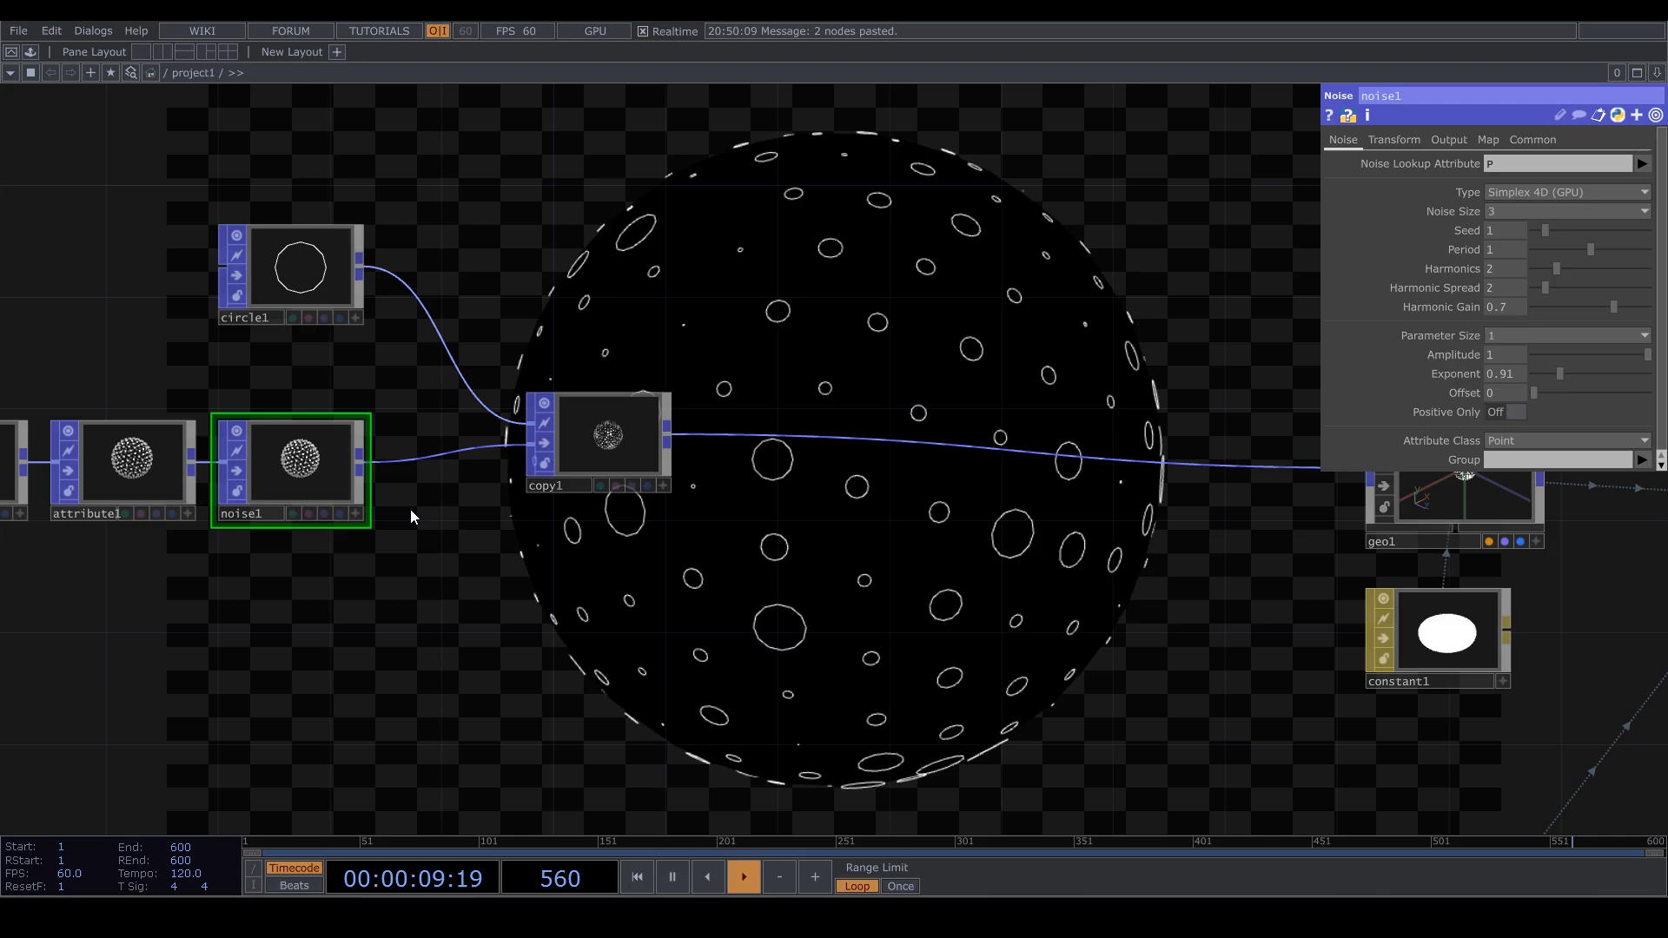
drag(469, 680, 355, 661)
drag(641, 578, 731, 706)
drag(582, 554, 582, 579)
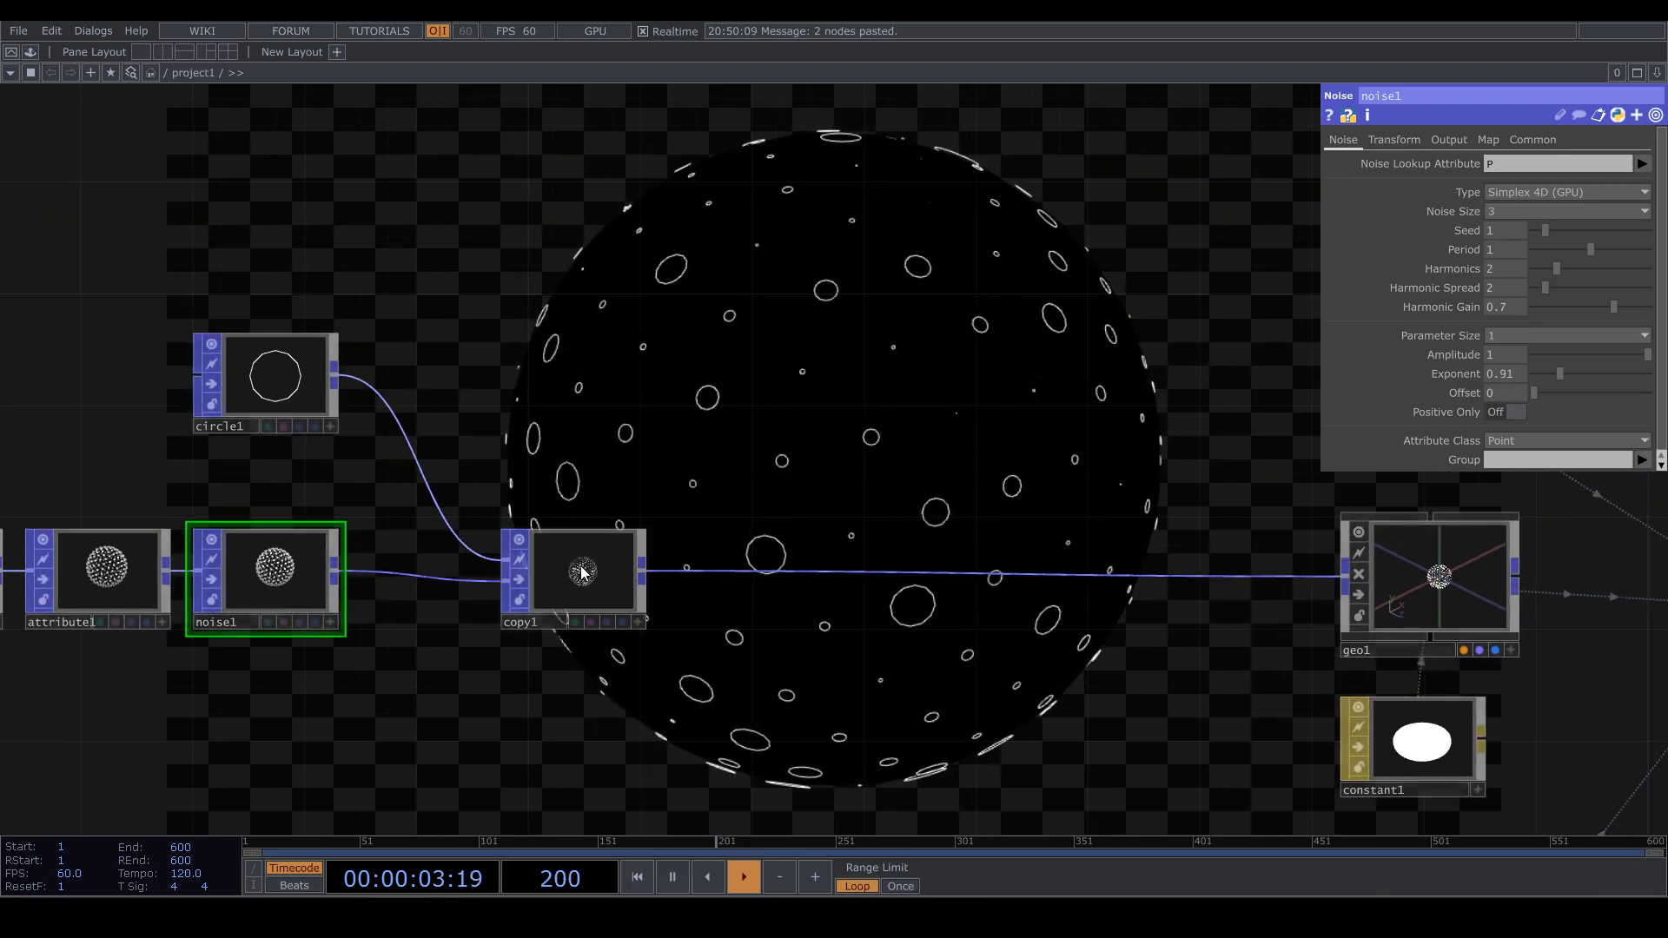
drag(597, 737, 1140, 636)
click(493, 521)
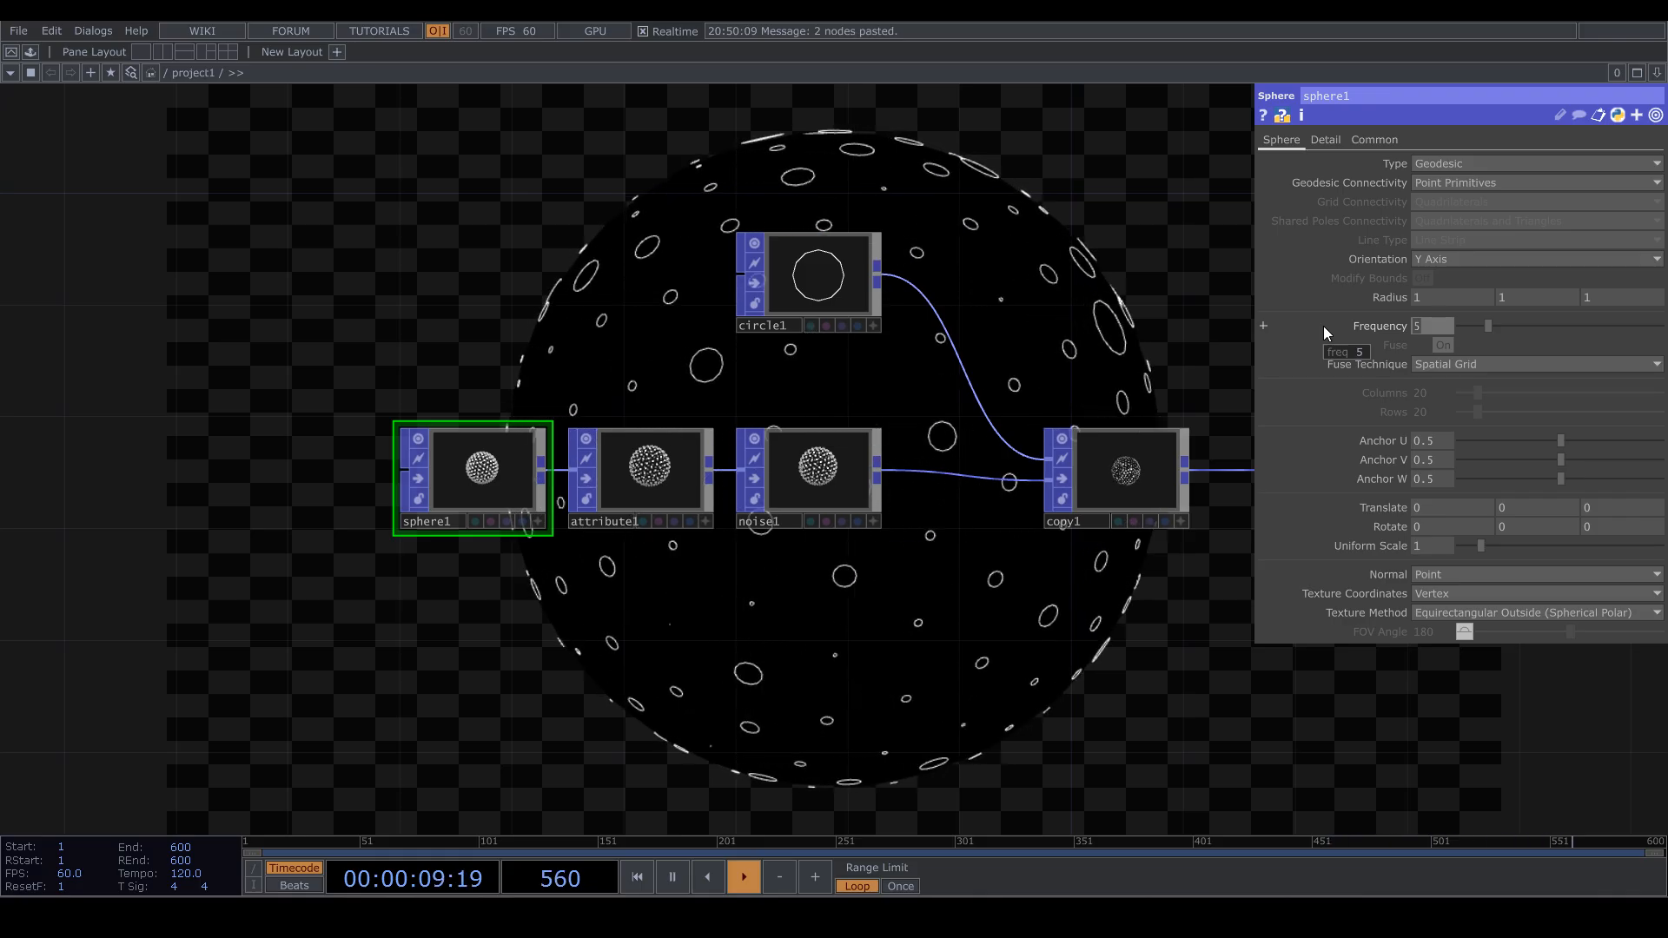
text(16)
key(Return)
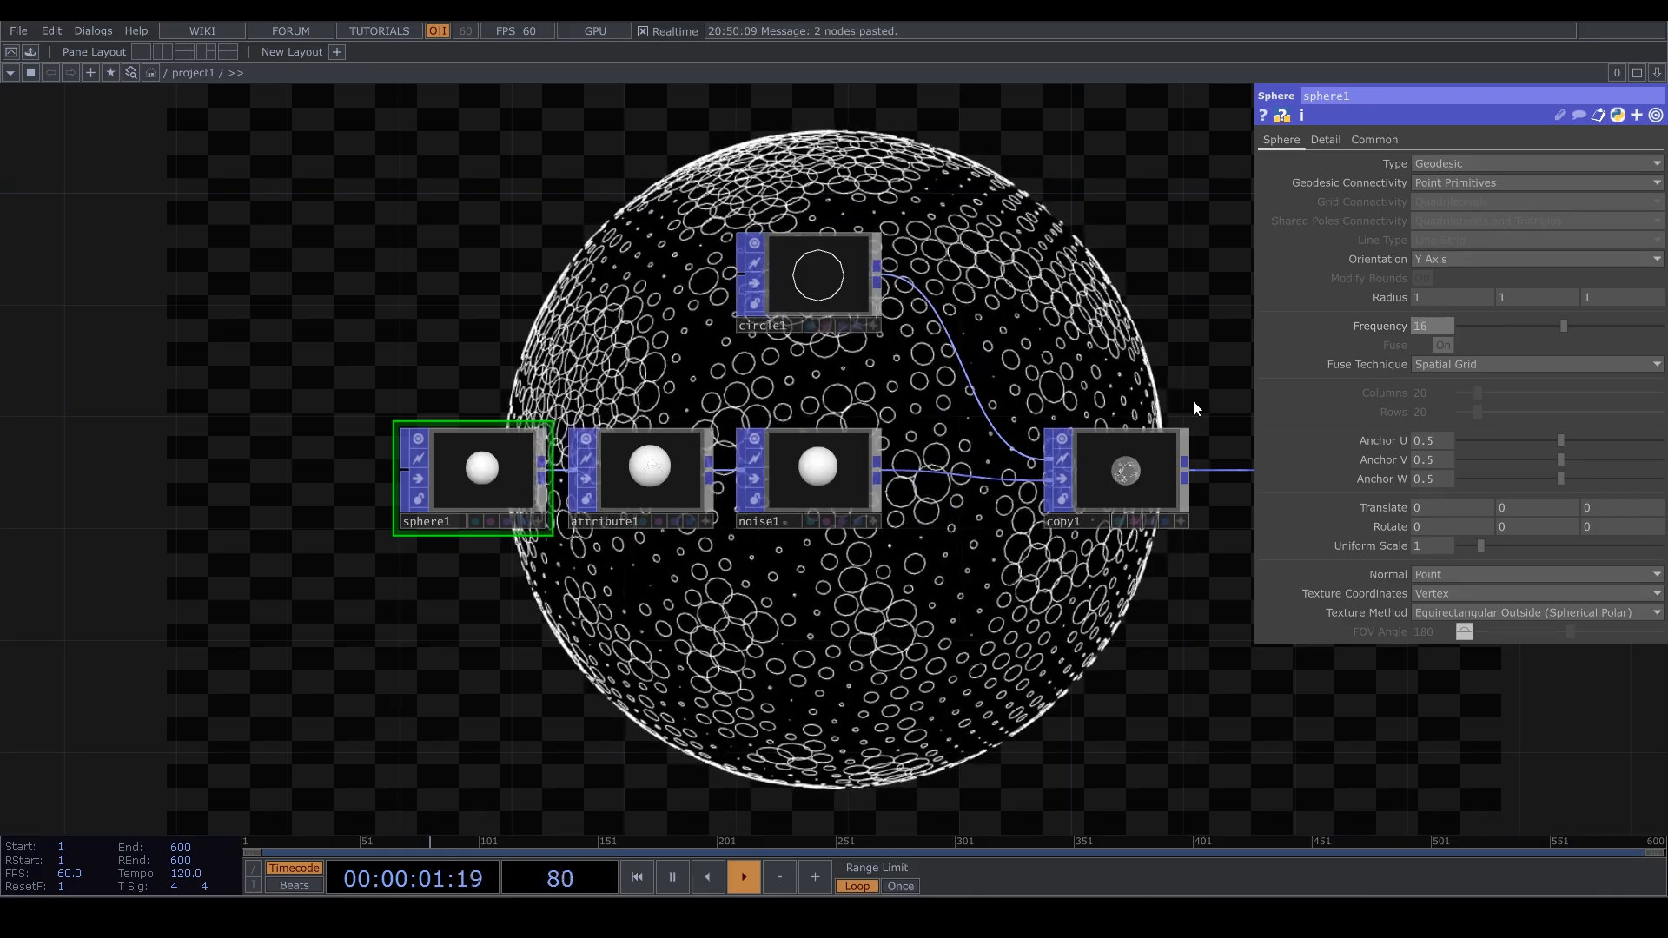
Add a Ramp TOP and place it in the free space above the Copy node
drag(877, 656, 465, 573)
drag(819, 369, 627, 657)
drag(596, 417, 699, 406)
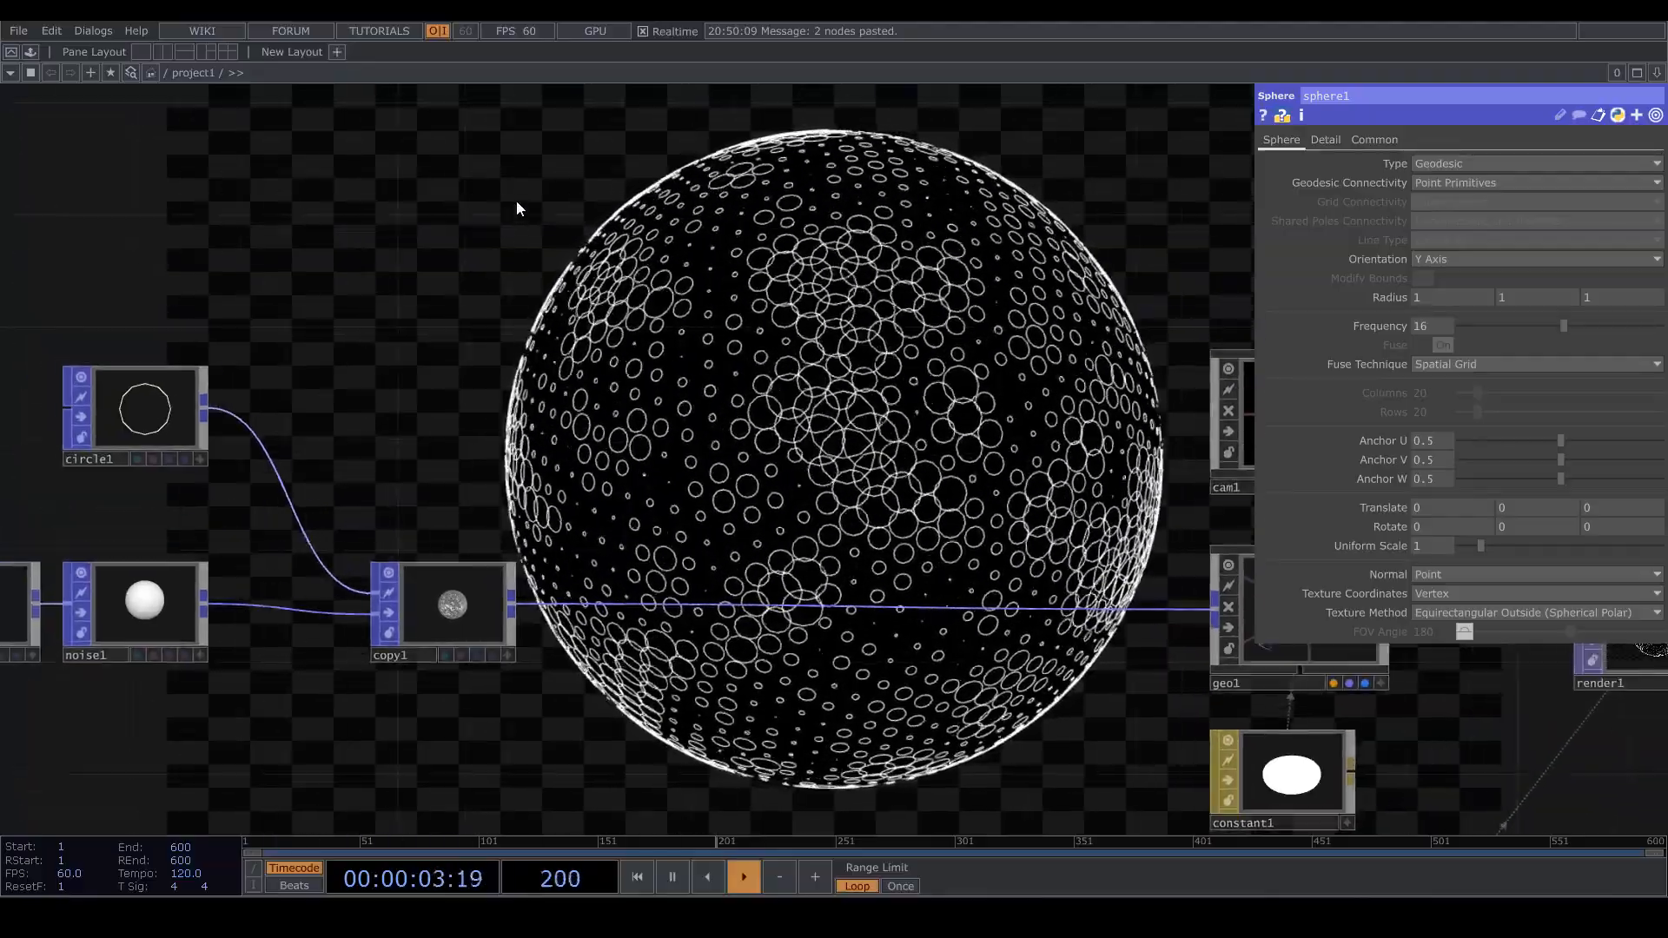
key(Tab)
click(262, 50)
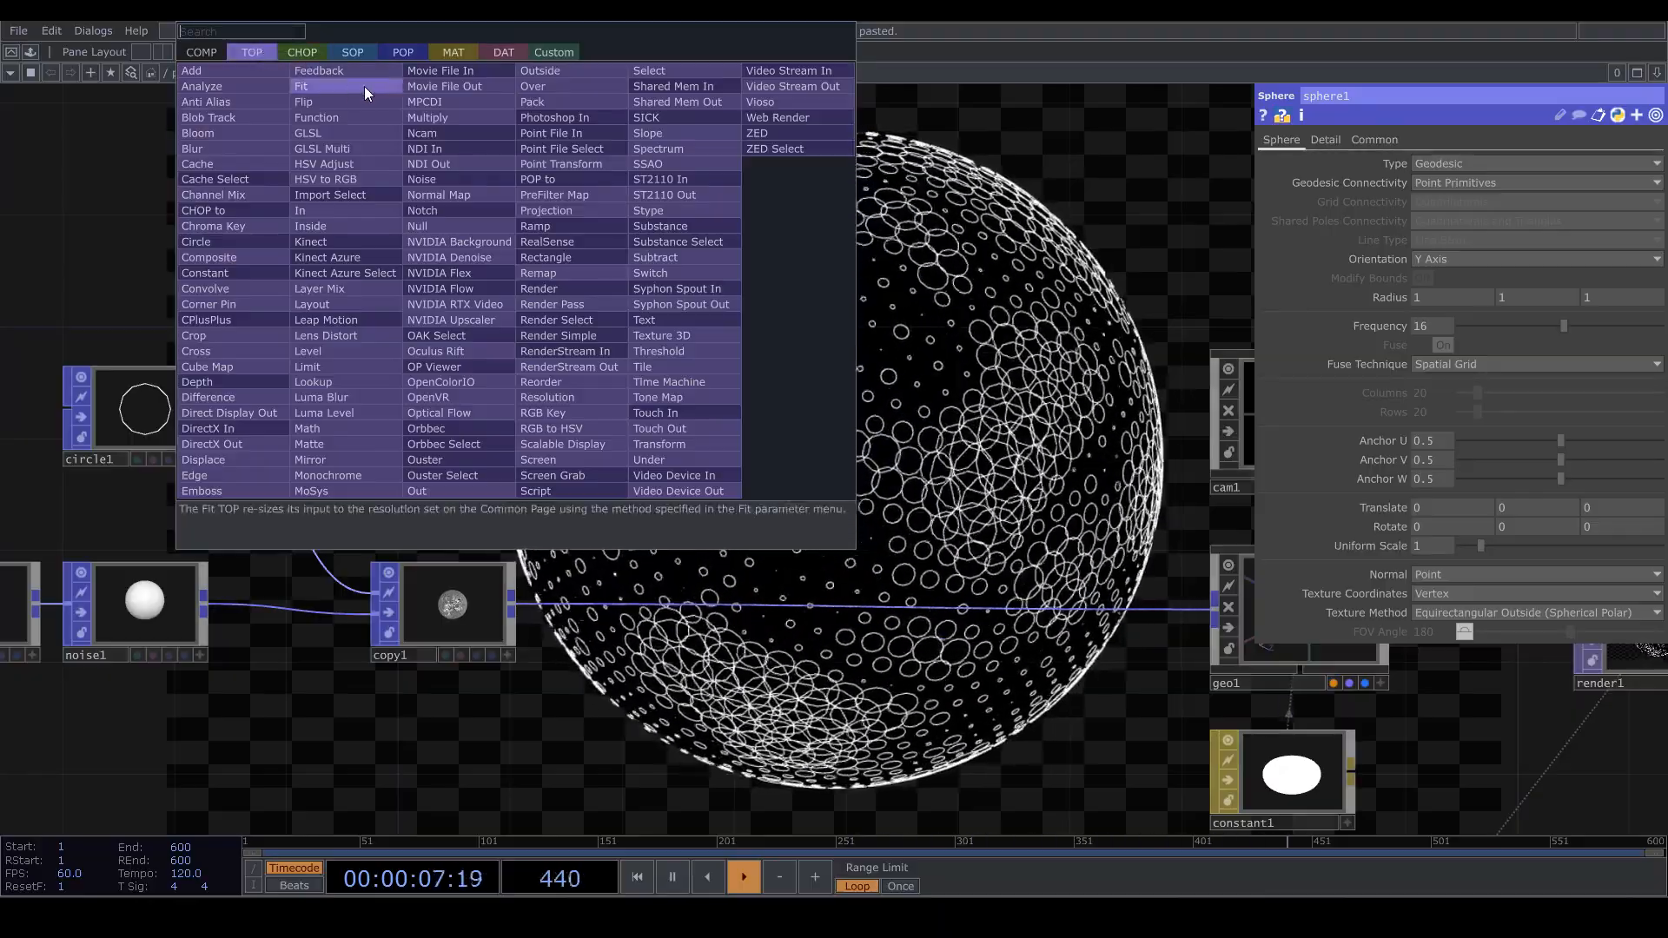
text(ramp)
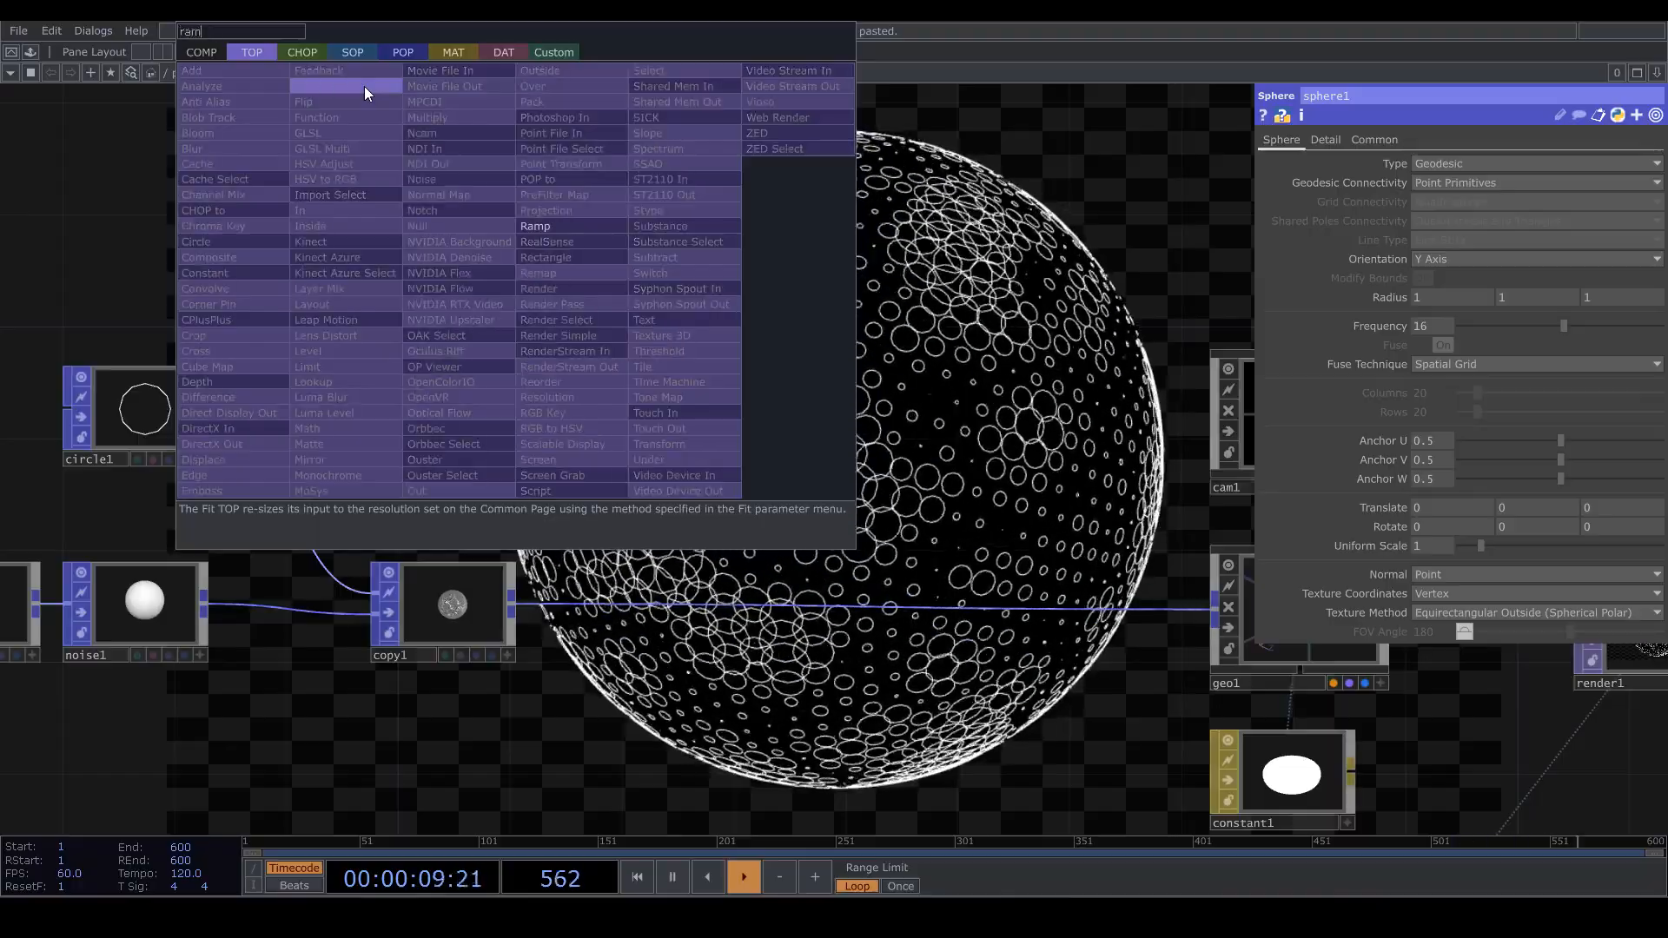
key(Return)
click(363, 86)
drag(356, 106, 440, 358)
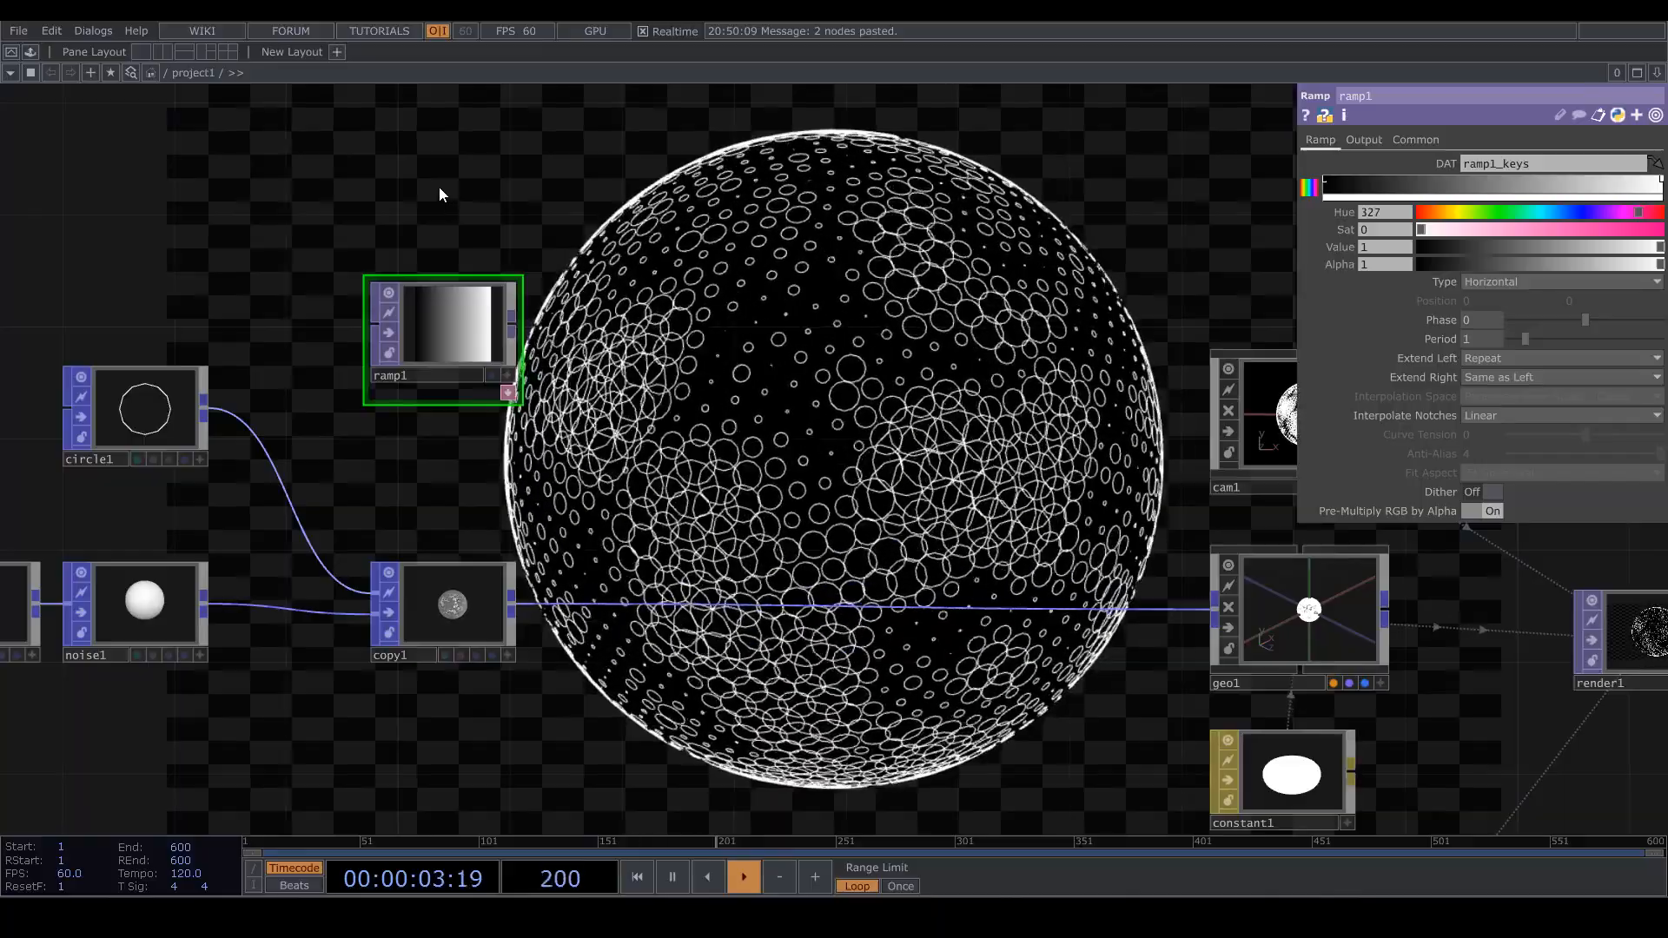
Add a Noise TOP and place it directly above the ramp
key(Tab)
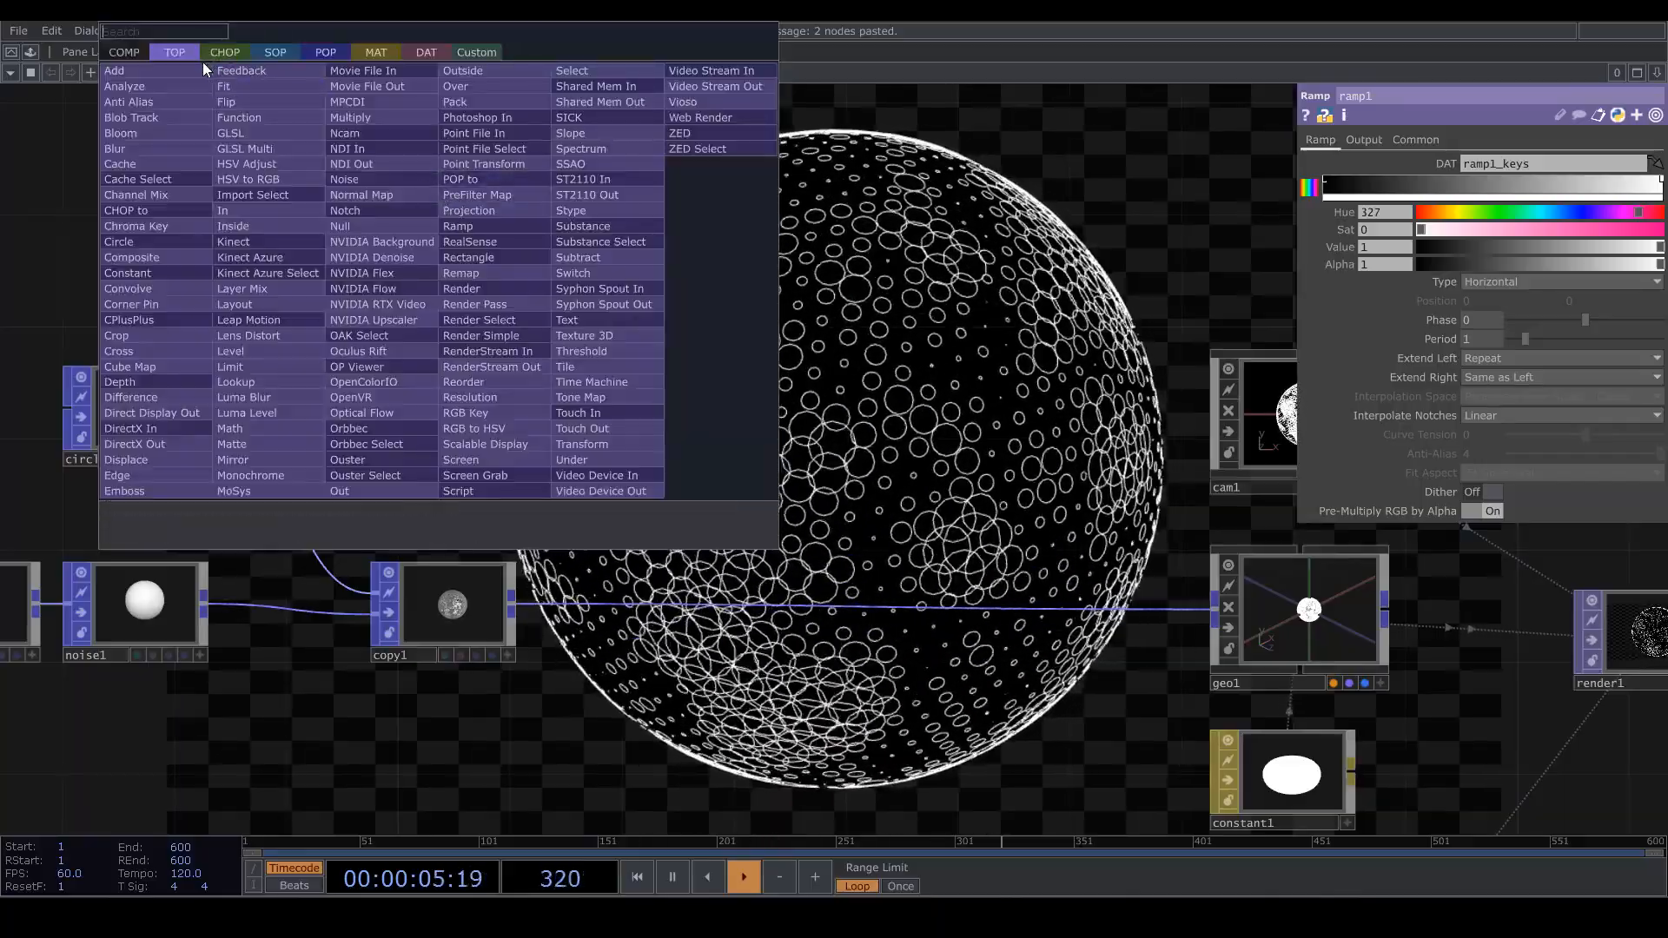
text(noi)
key(Return)
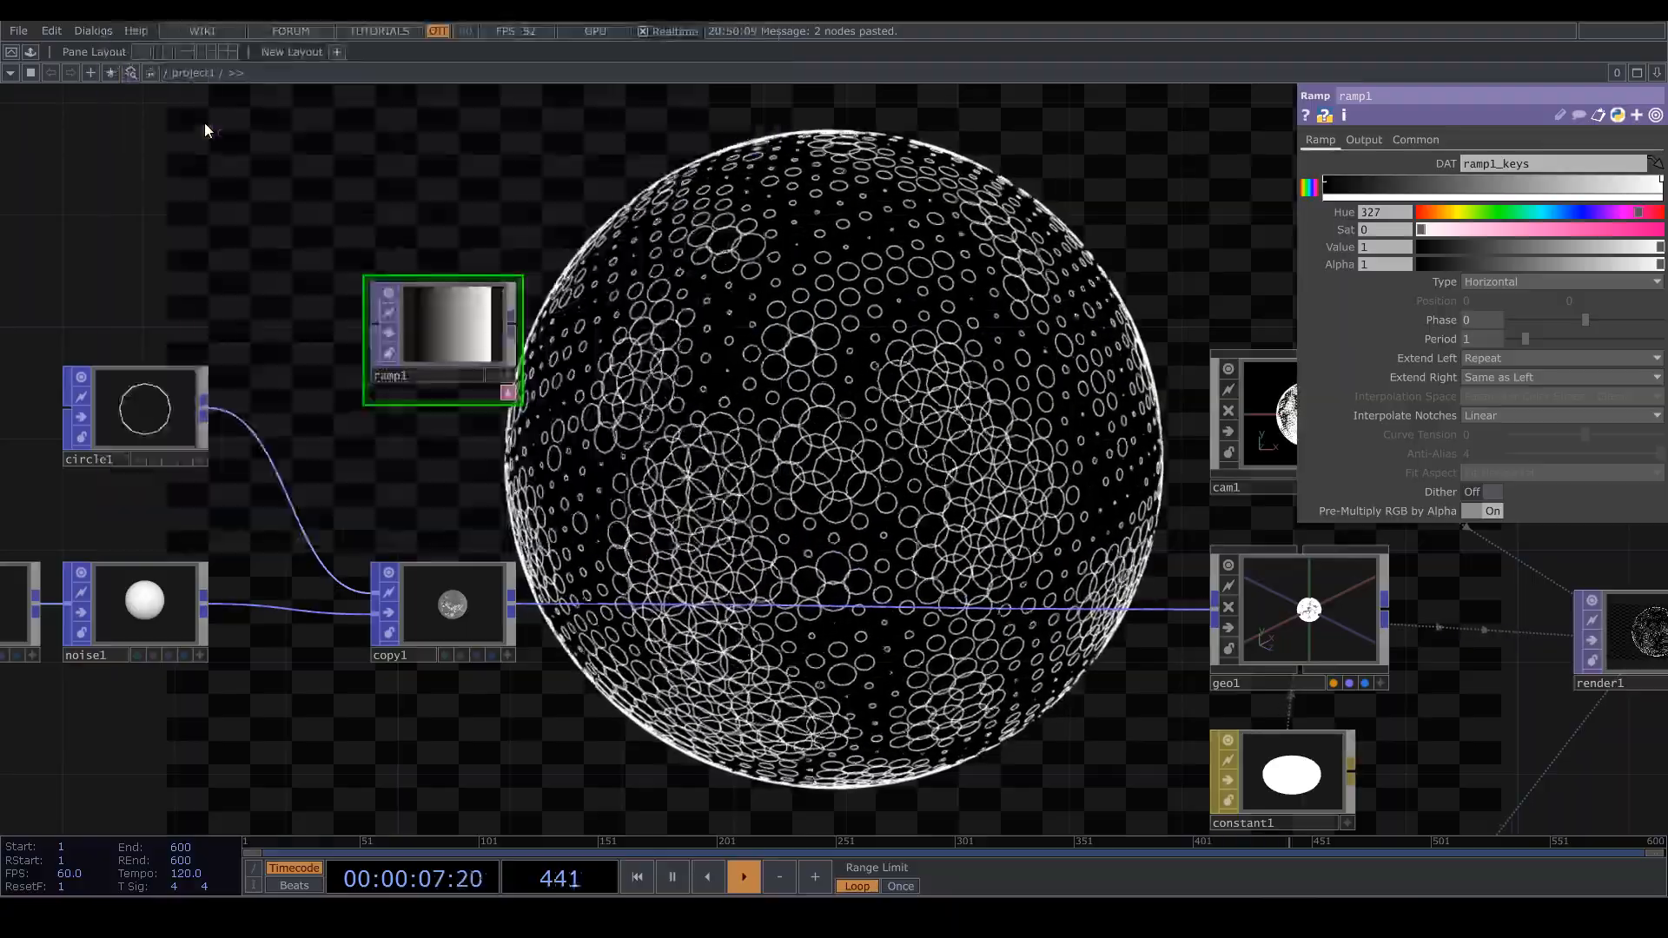
click(205, 123)
drag(205, 123, 438, 141)
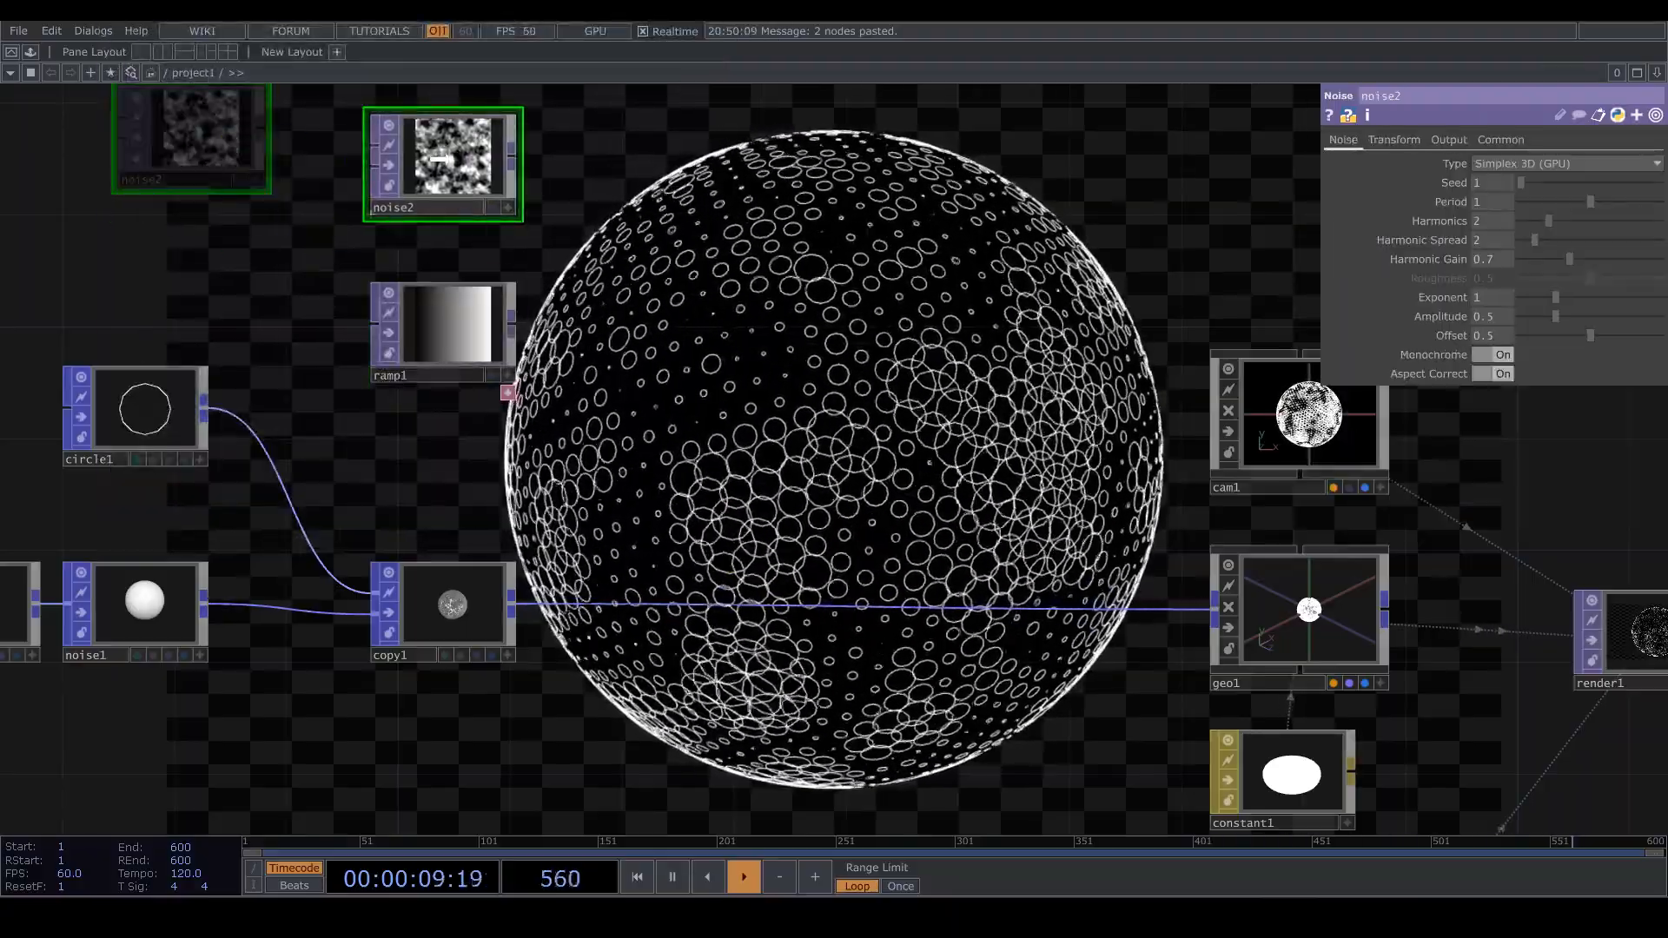
Add a Lookup TOP fed by the Noise TOP and connect the ramp to its second input
key(Tab)
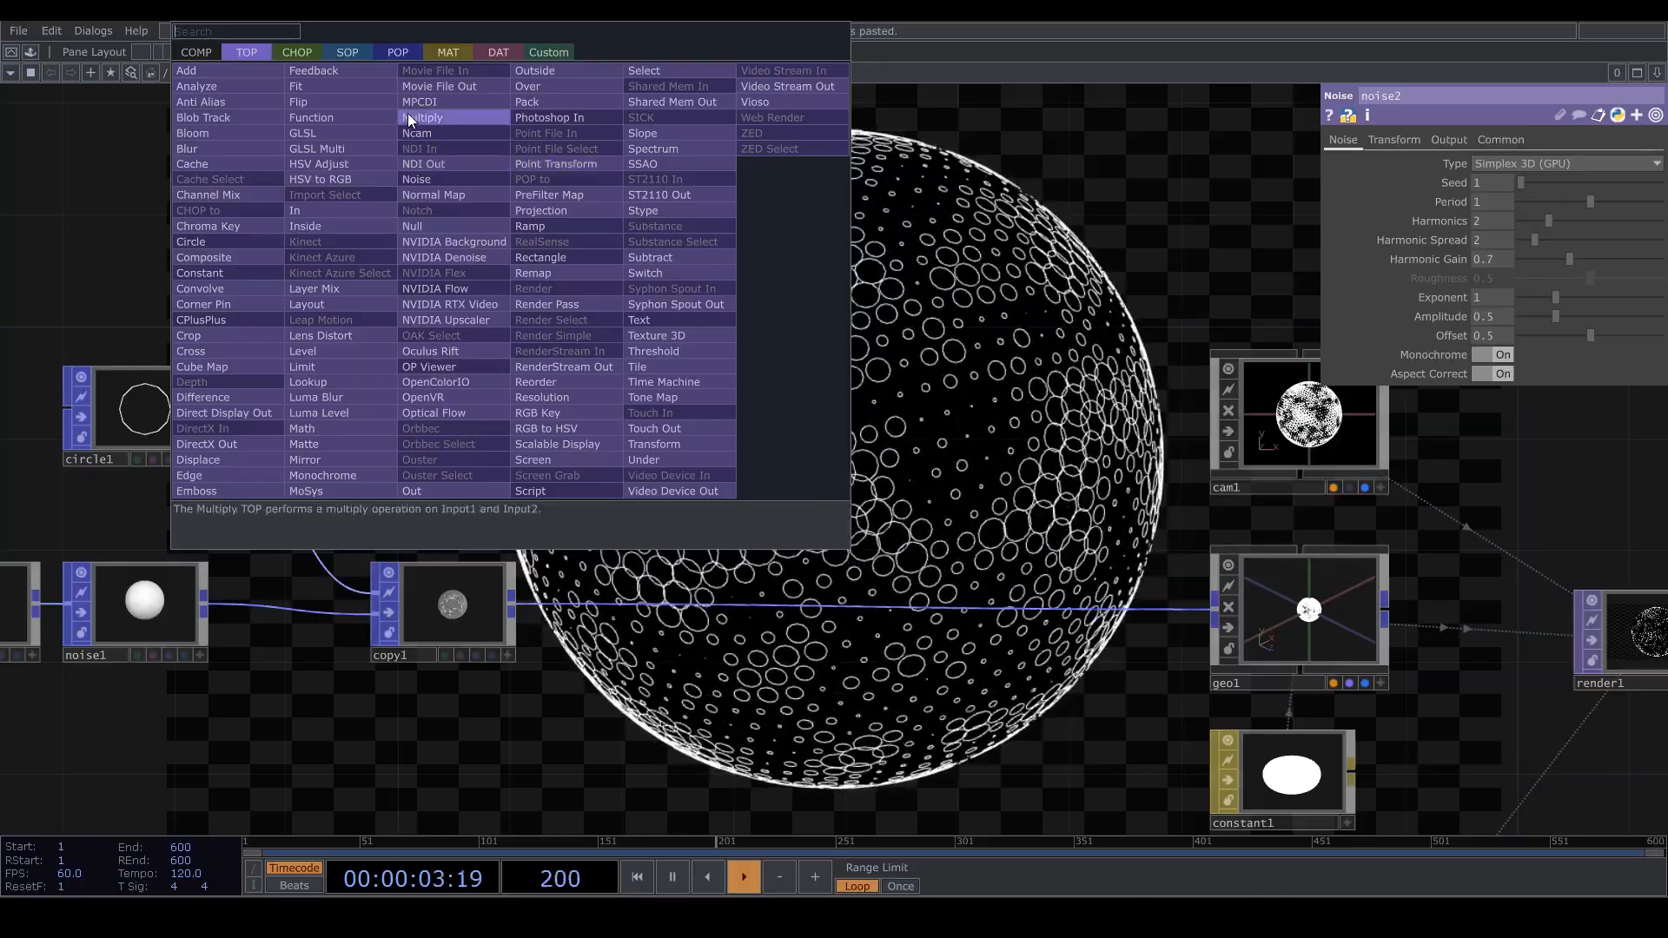
text(lo)
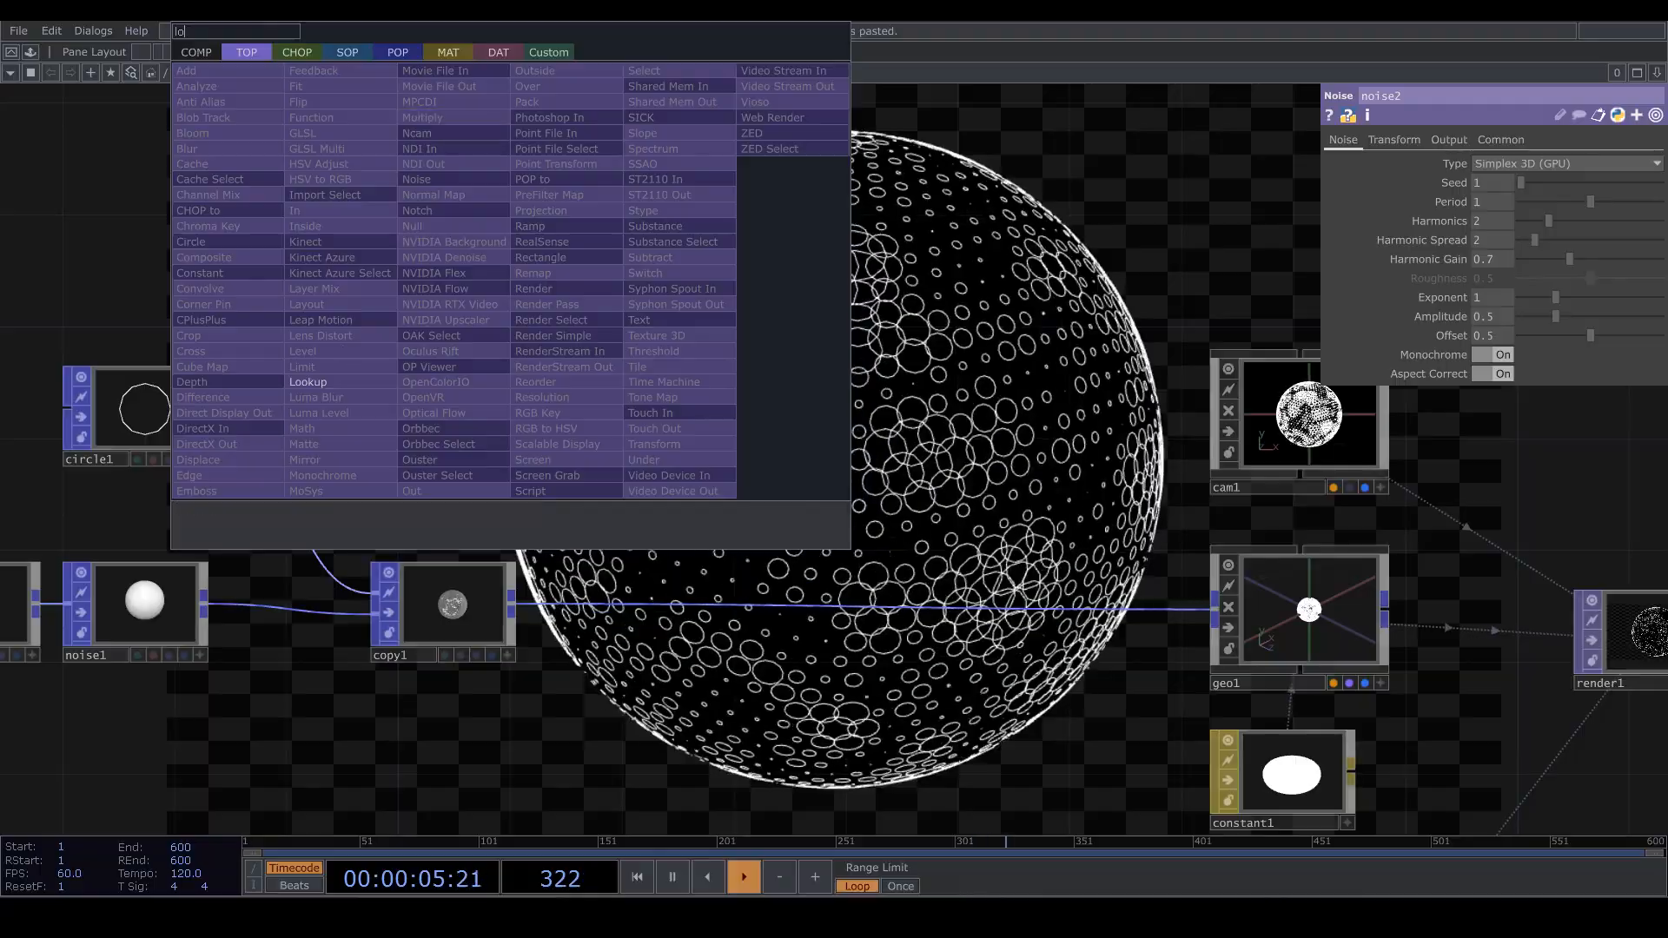
click(339, 383)
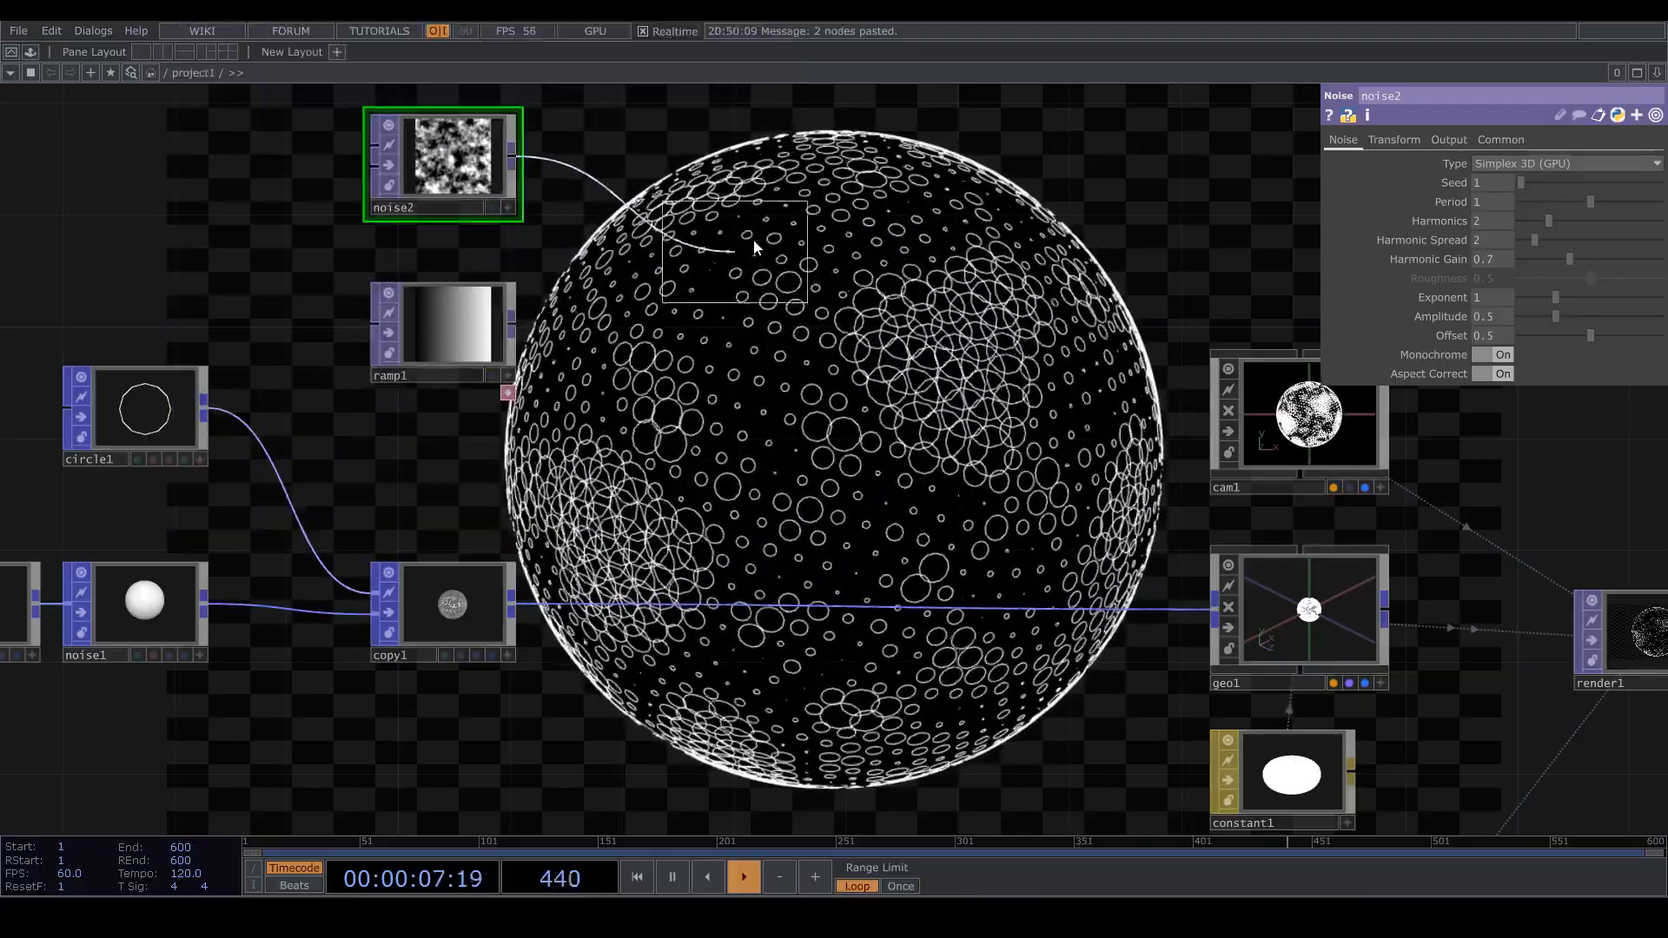
click(748, 221)
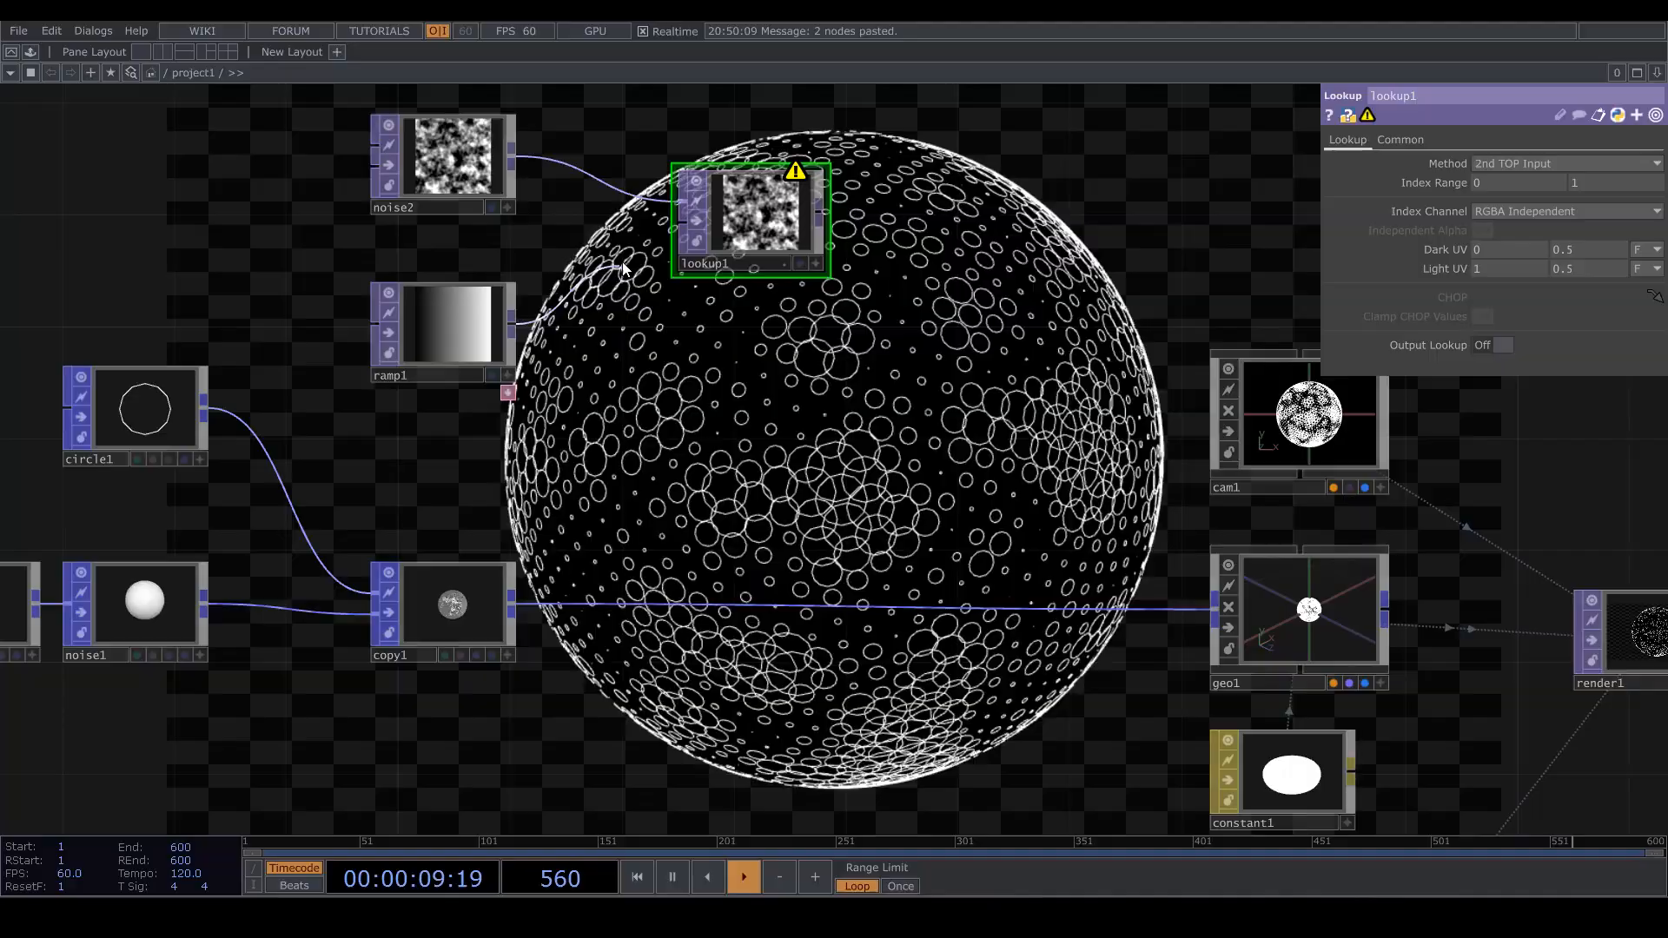
drag(513, 326, 632, 241)
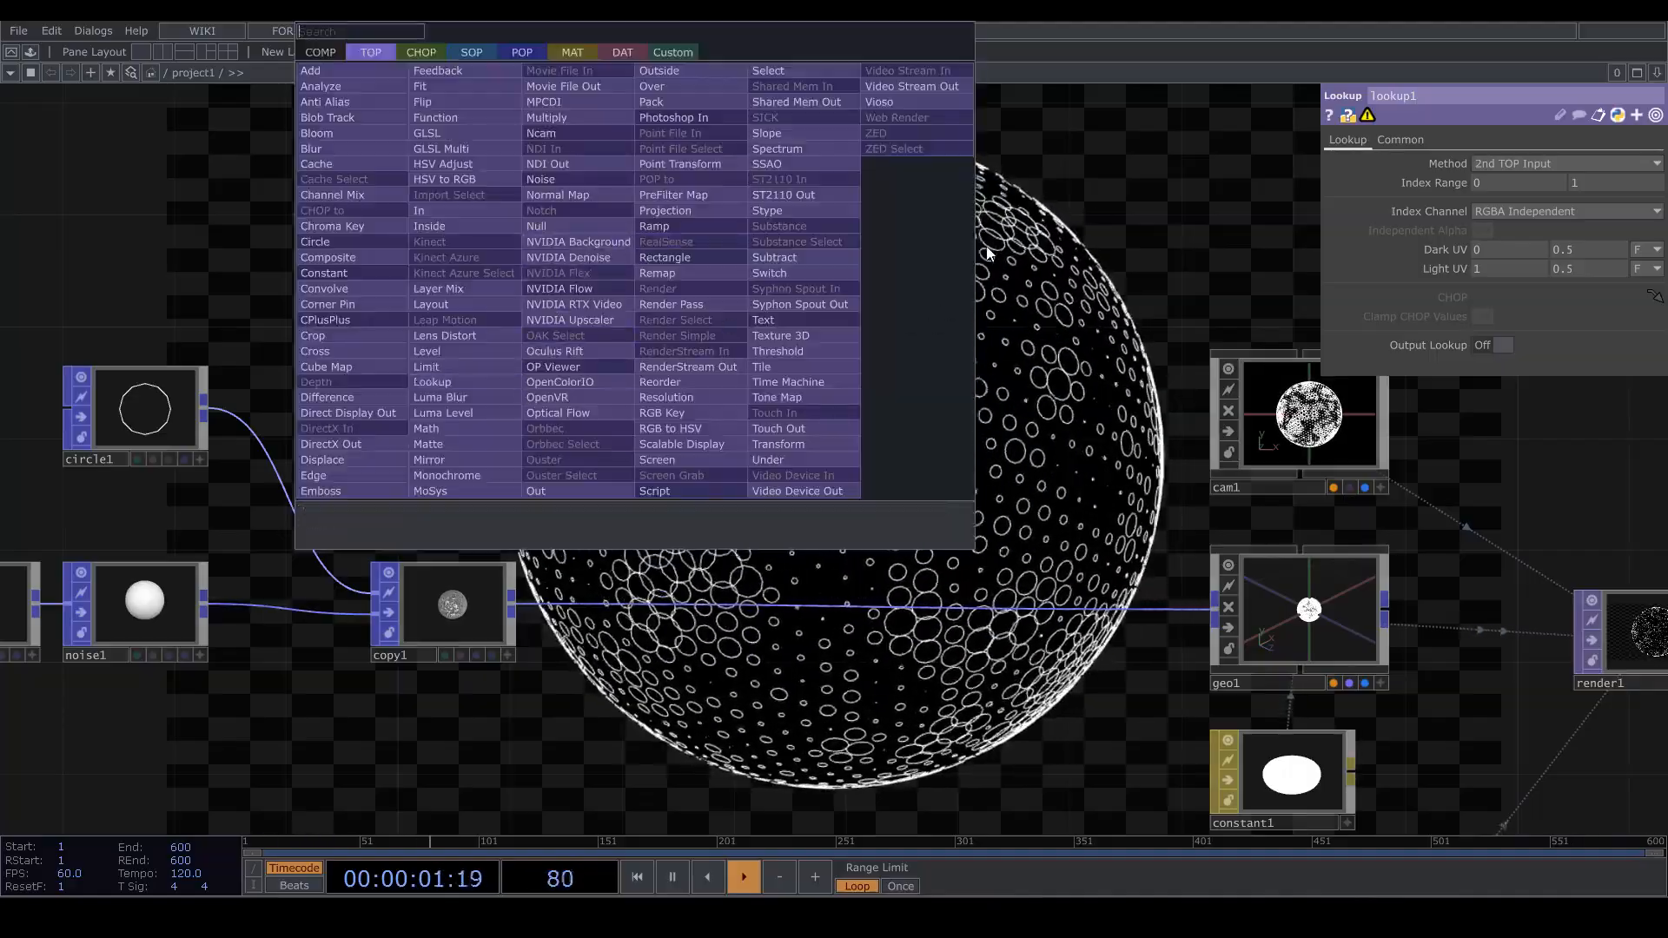
key(Escape)
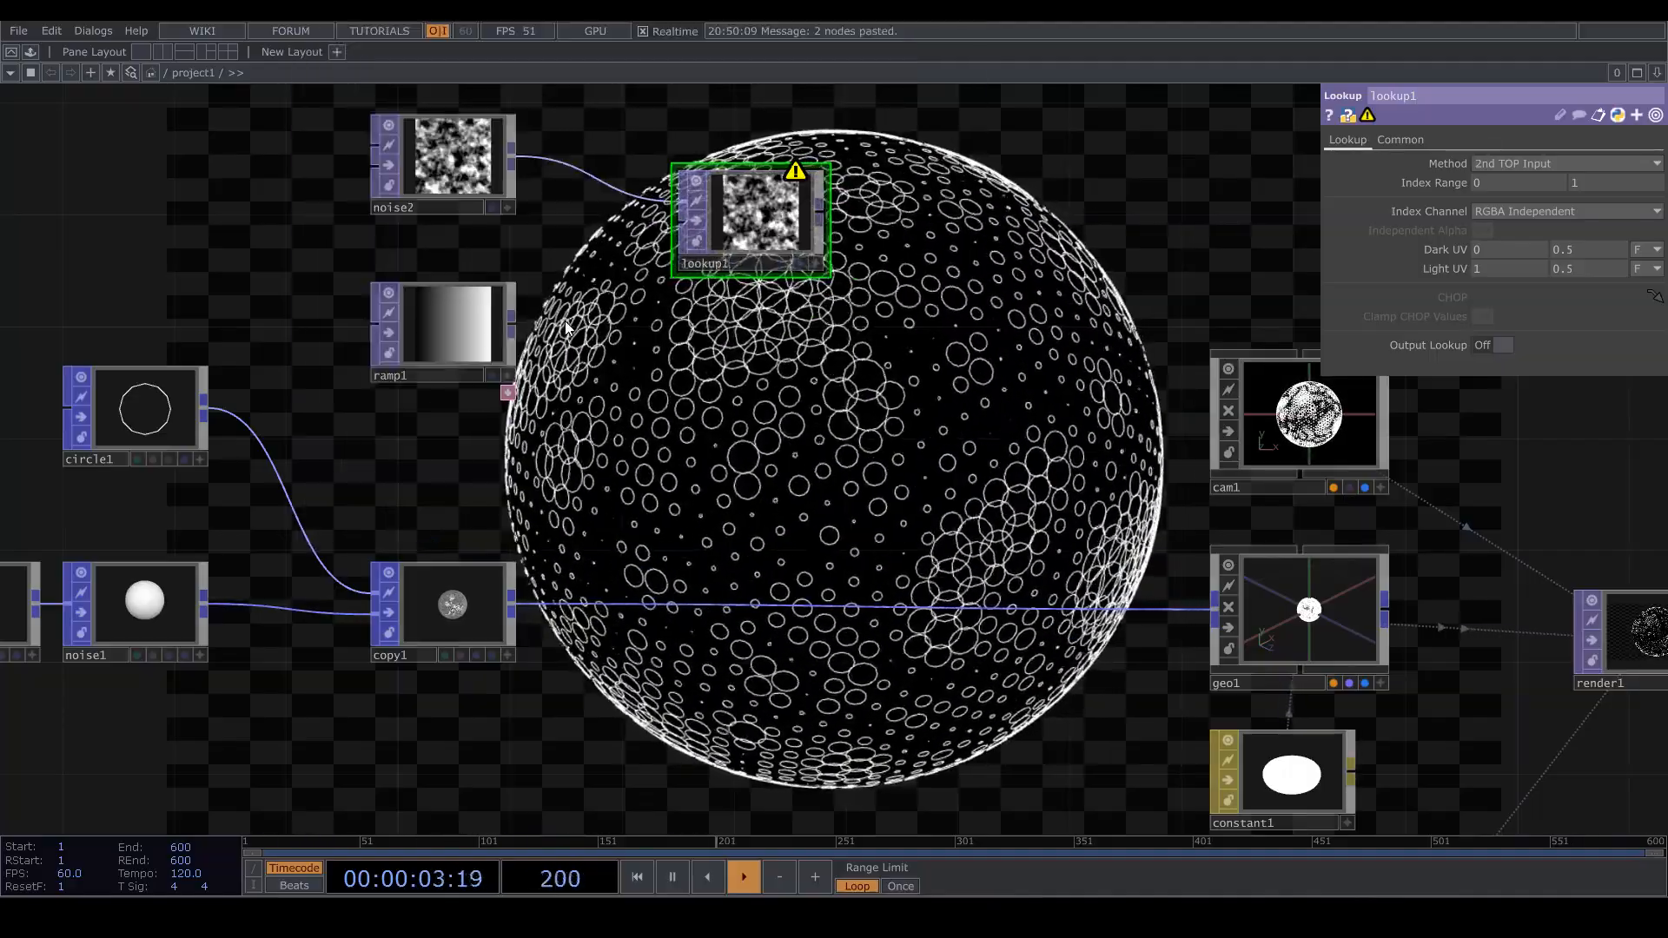
drag(510, 327, 679, 223)
drag(828, 372, 860, 417)
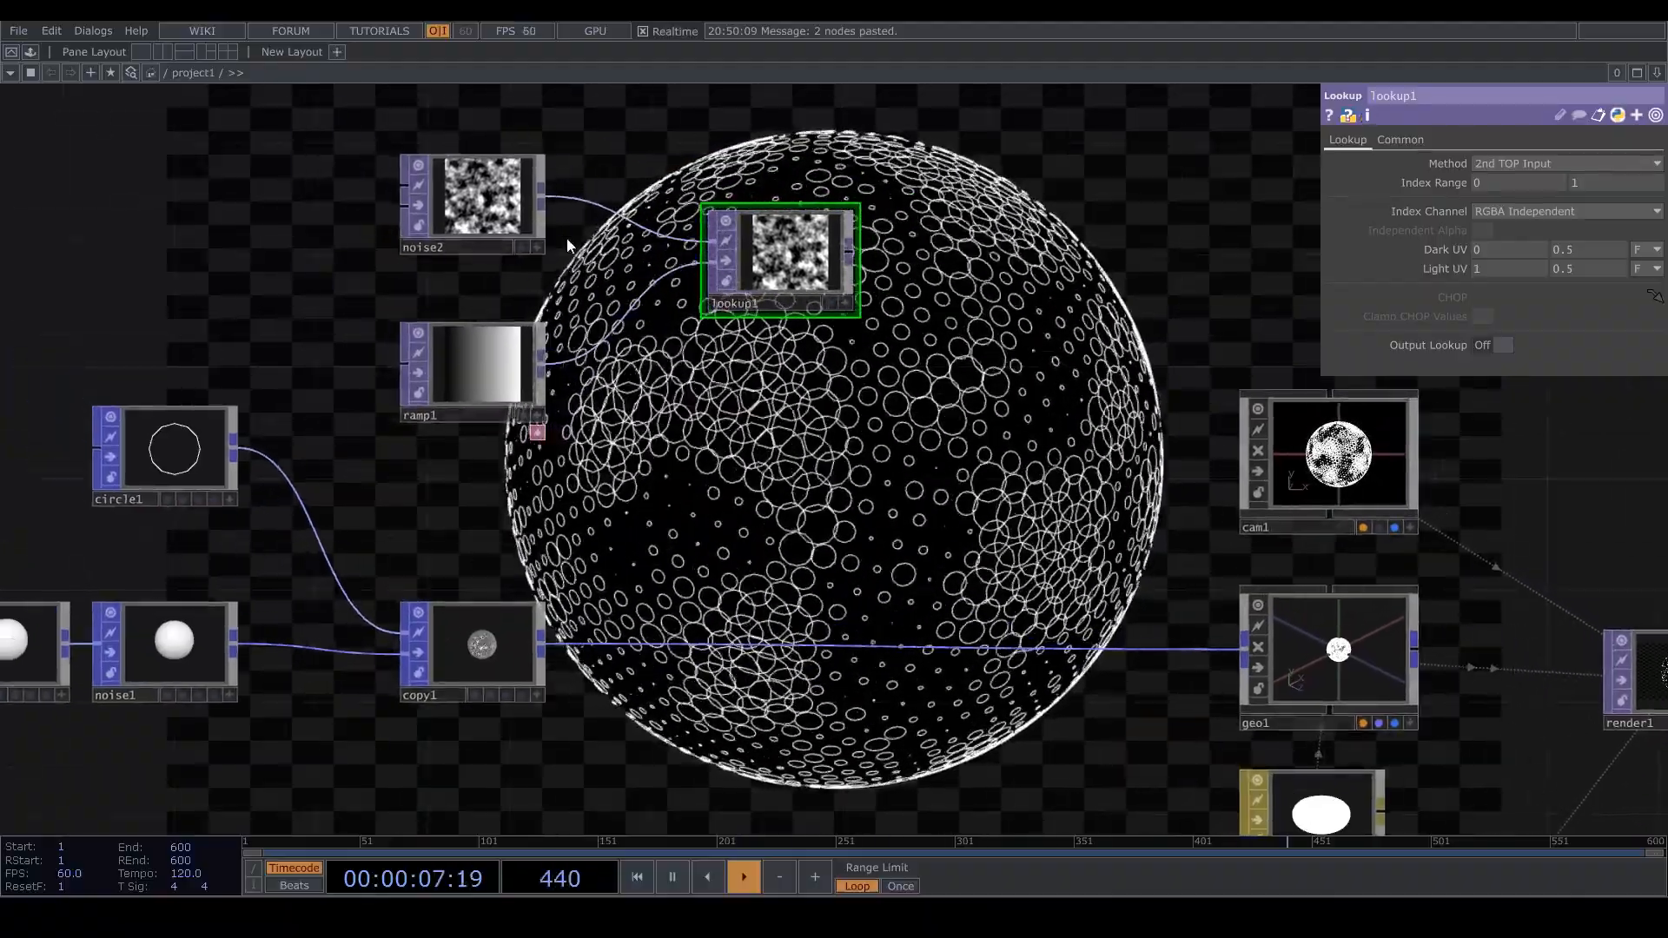
Set the Noise TOP feeding the lookup to period 2, harmonic spread 0, exponent 1.96 and amplitude 1.61
click(489, 175)
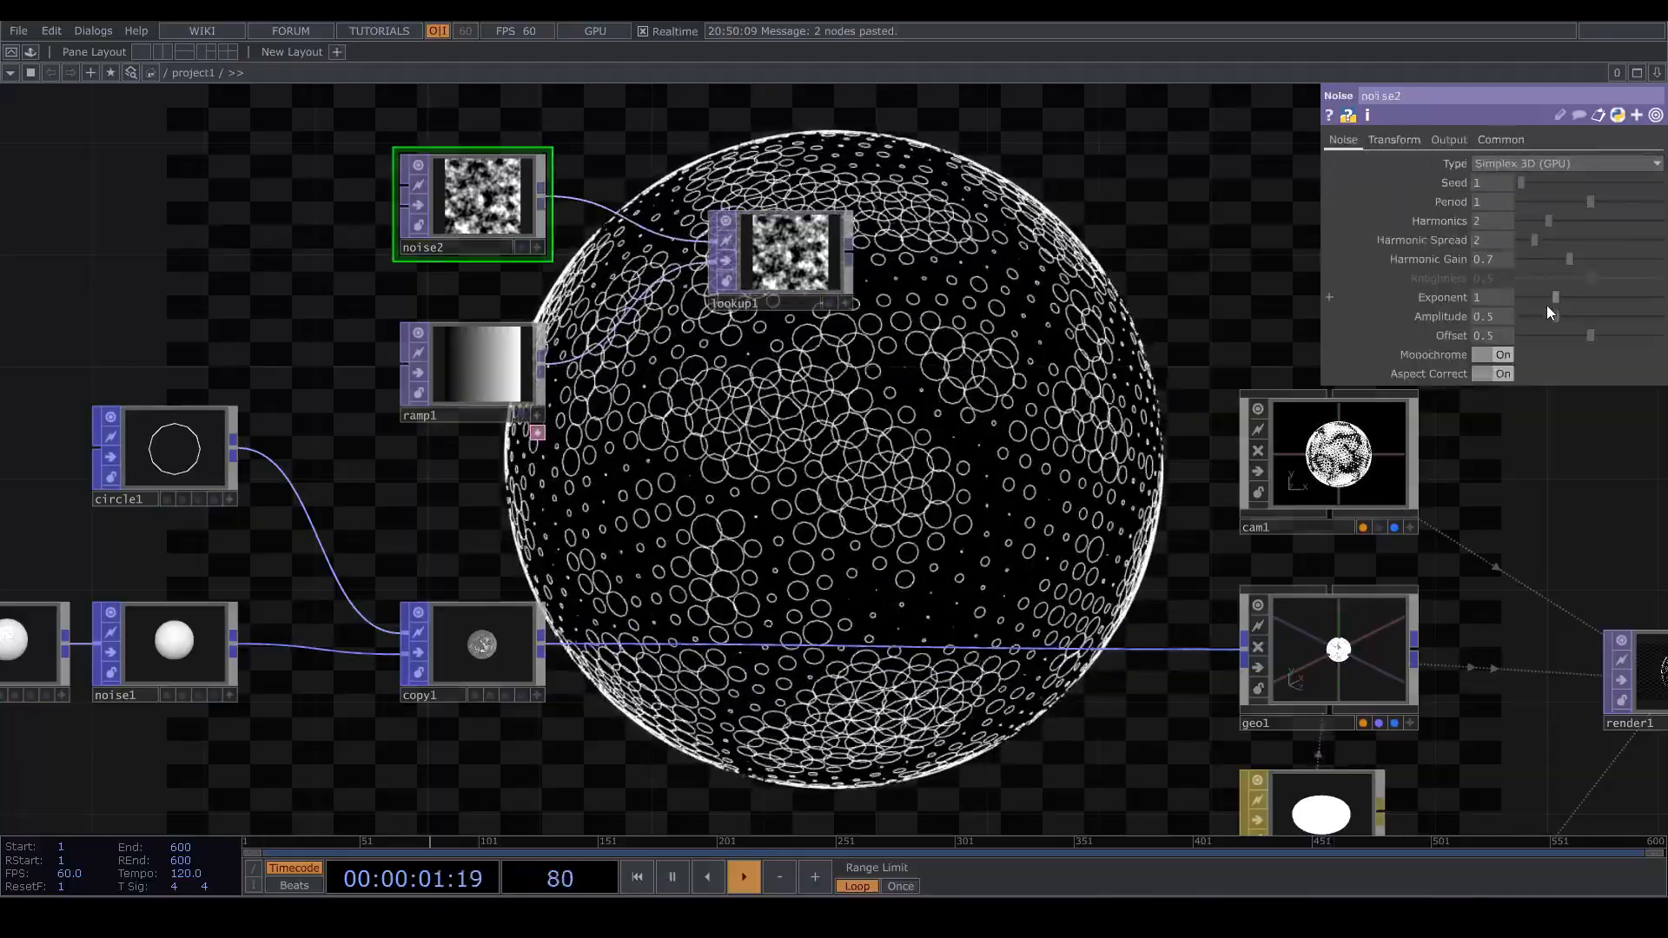
mouse_move(1555, 297)
mouse_down()
mouse_move(1522, 297)
mouse_move(1574, 302)
mouse_up()
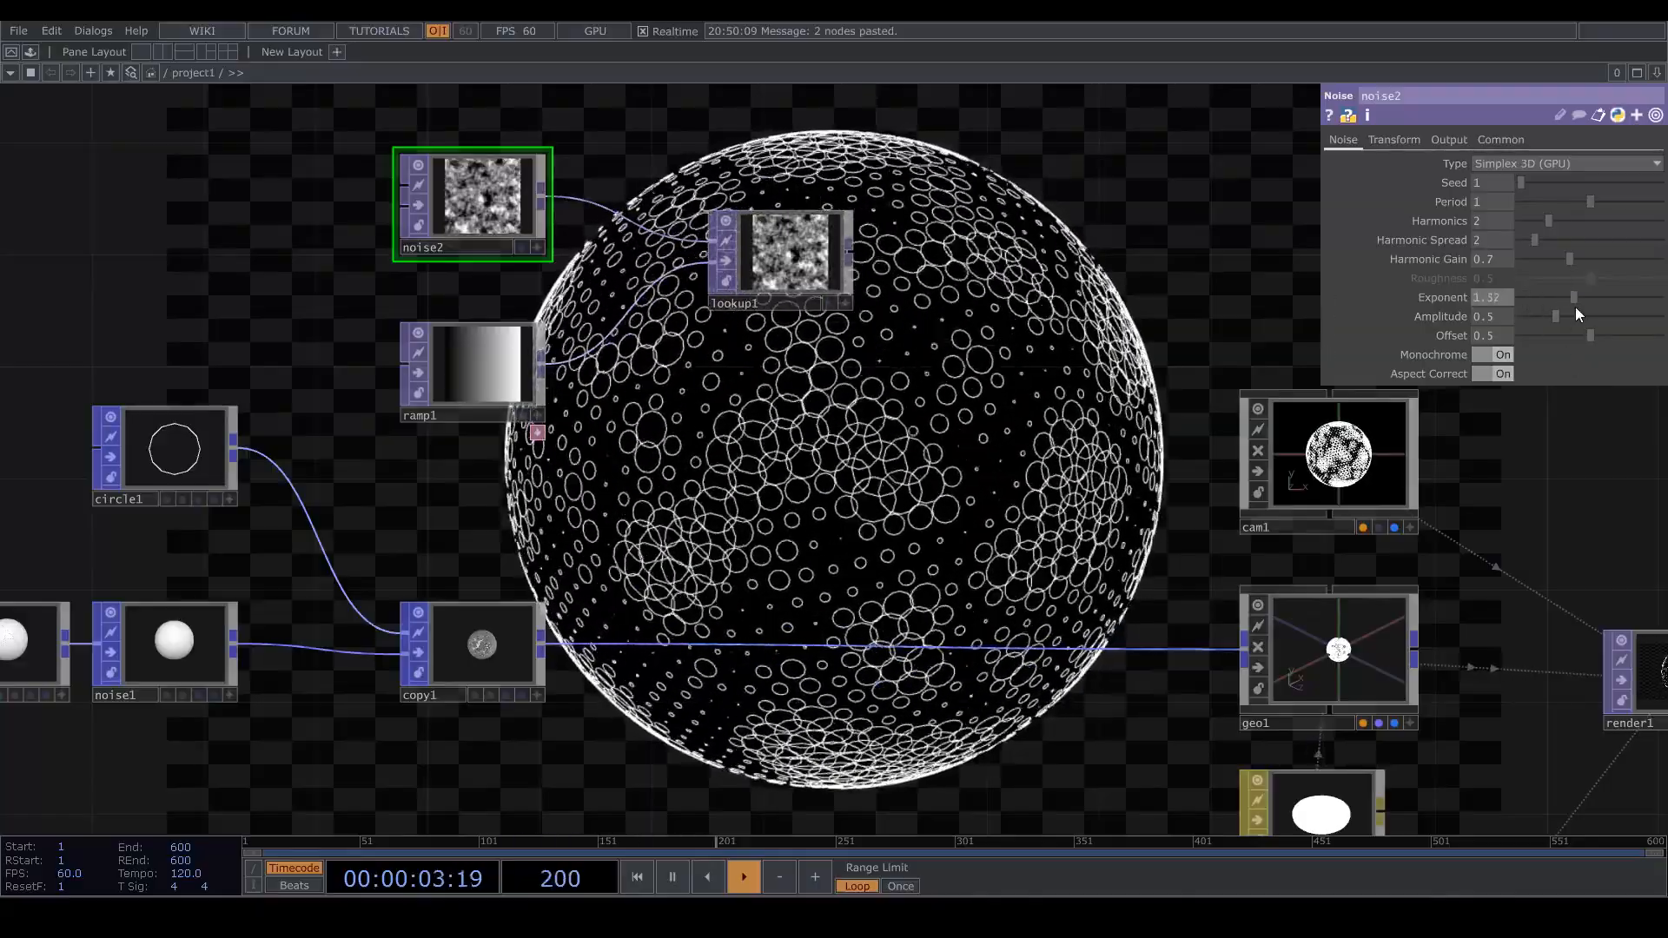
drag(1534, 240, 1518, 241)
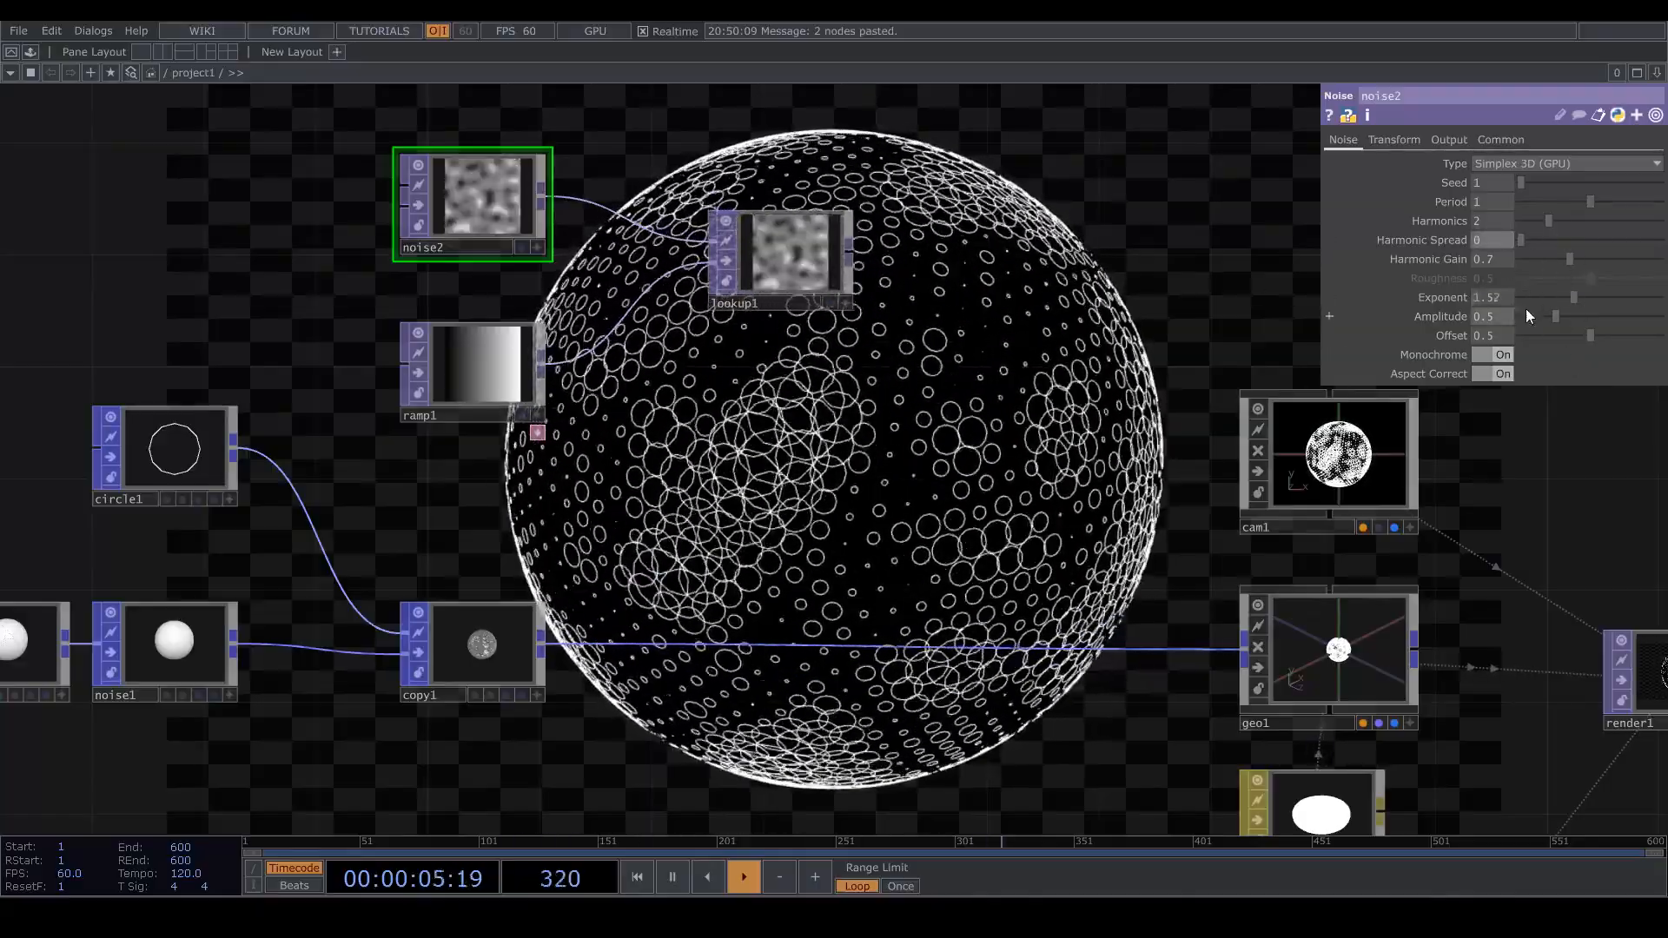
drag(1556, 317, 1594, 304)
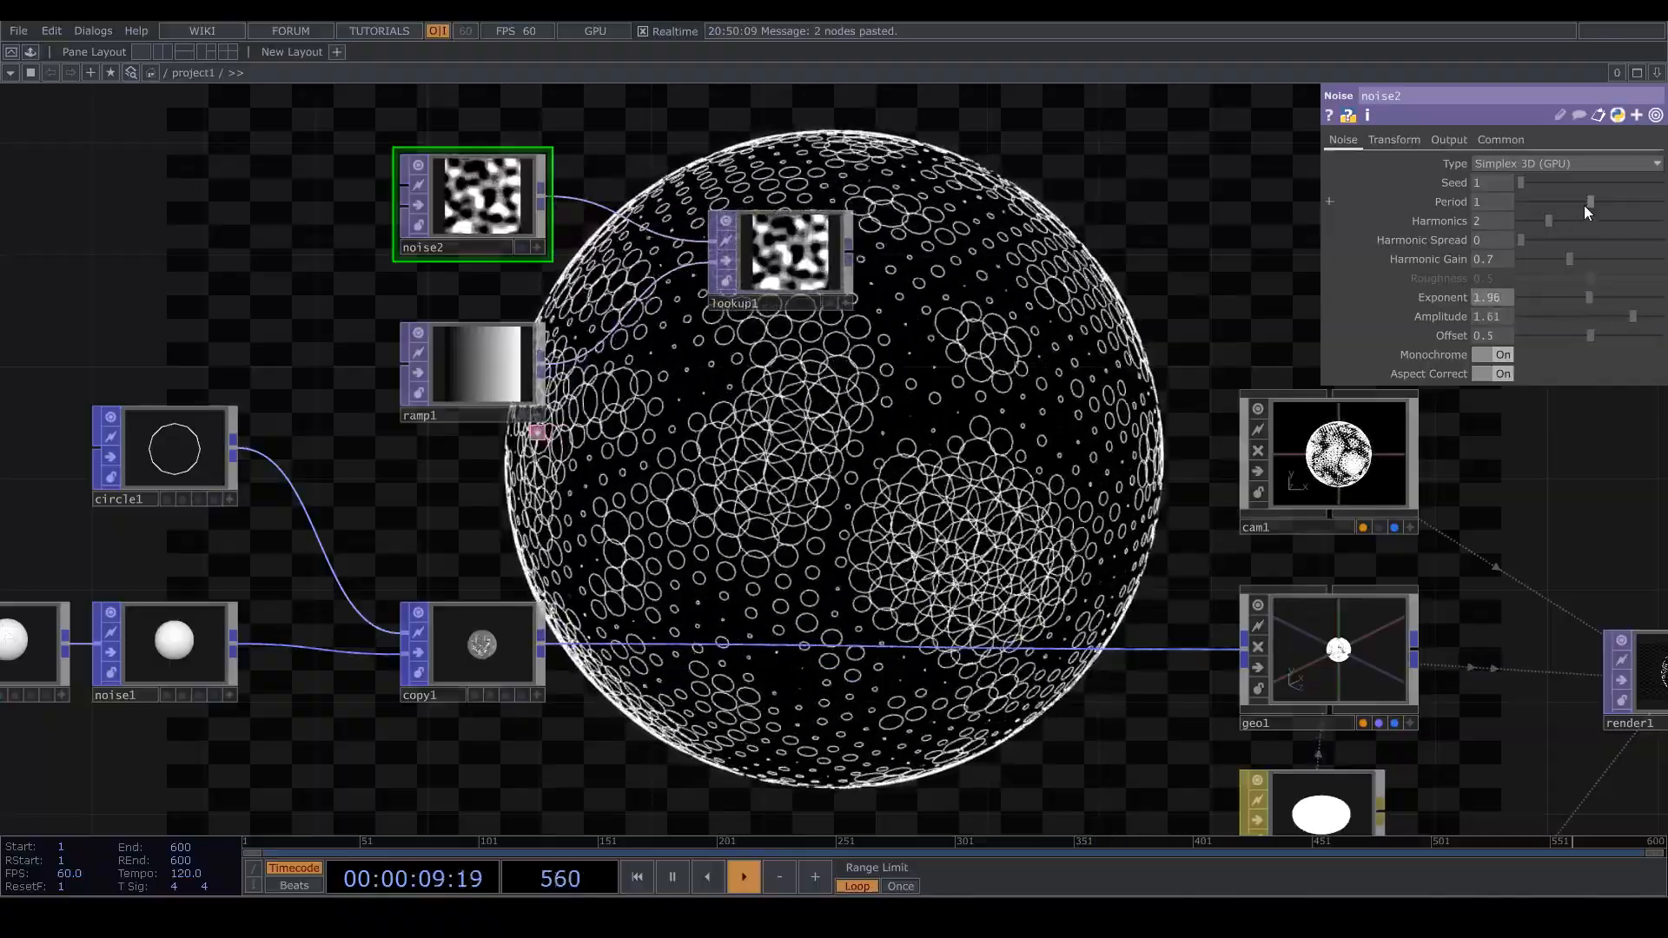
drag(1588, 203, 1659, 203)
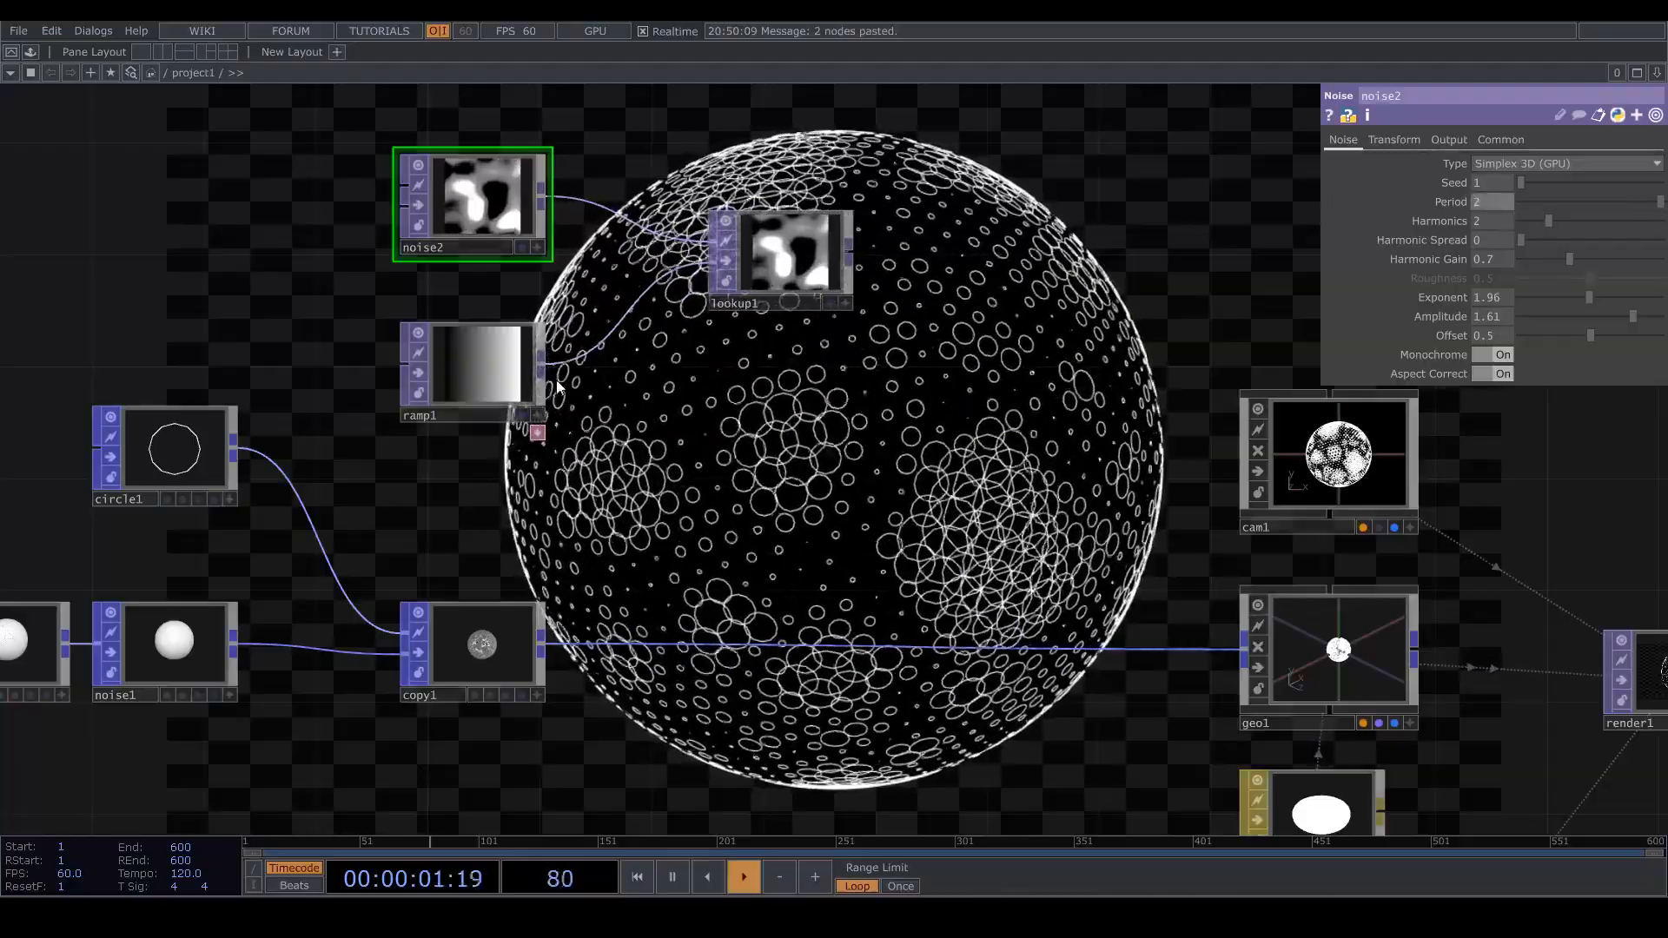
Add four colour keys to the ramp, spread between its black and white ends
click(476, 370)
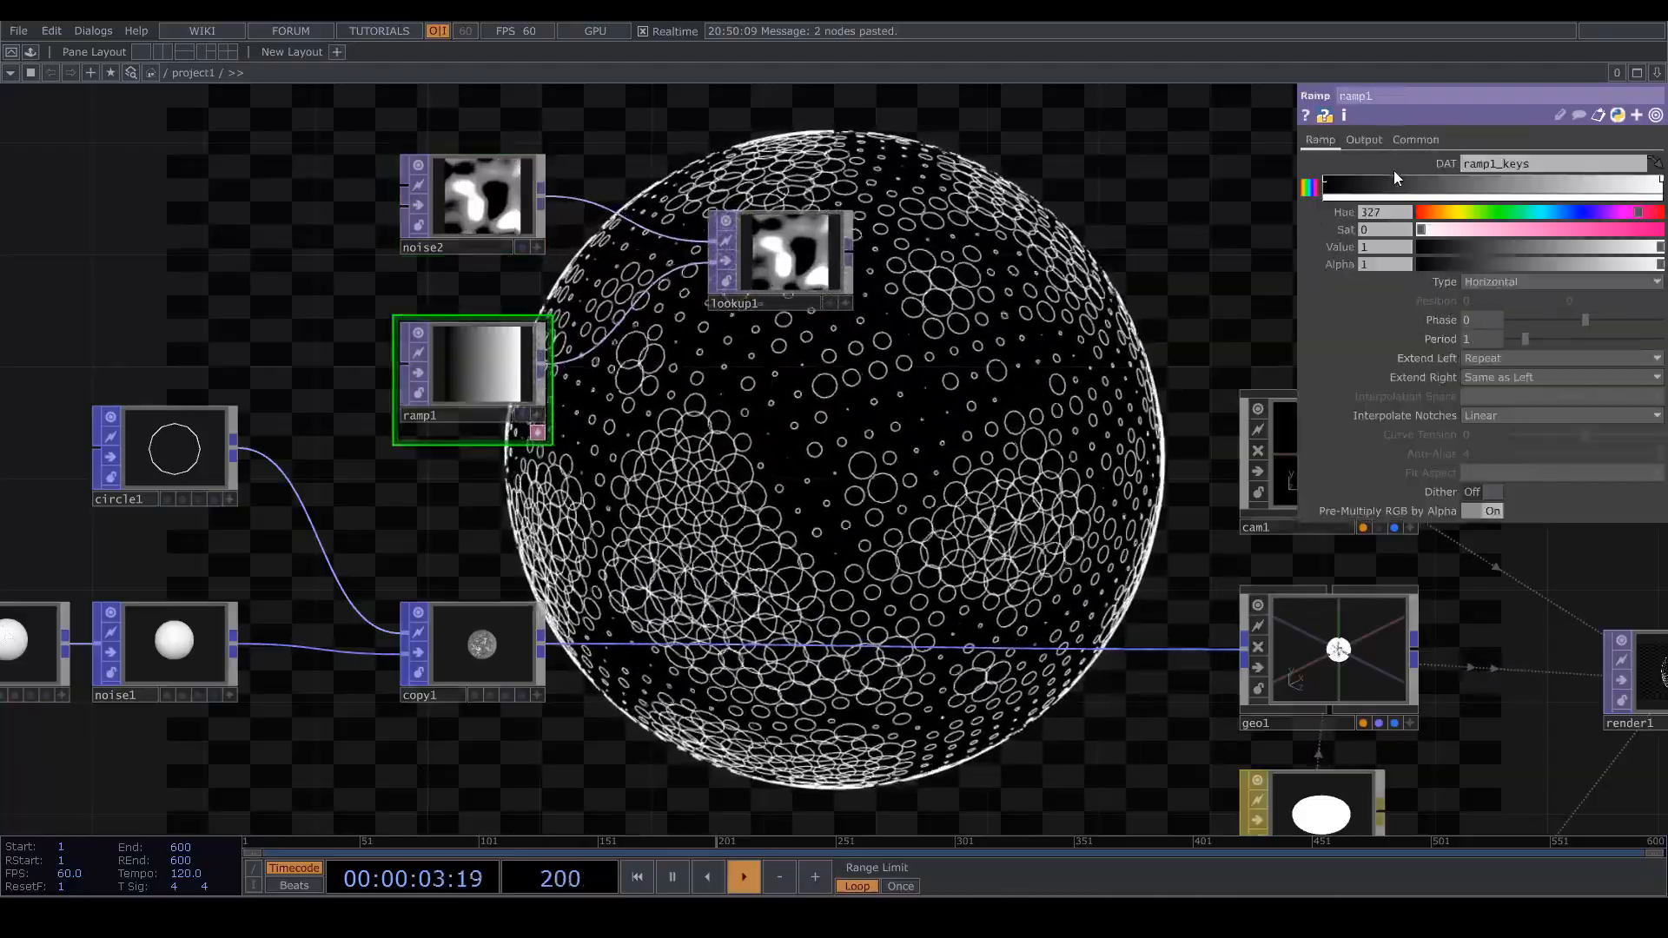
click(1404, 185)
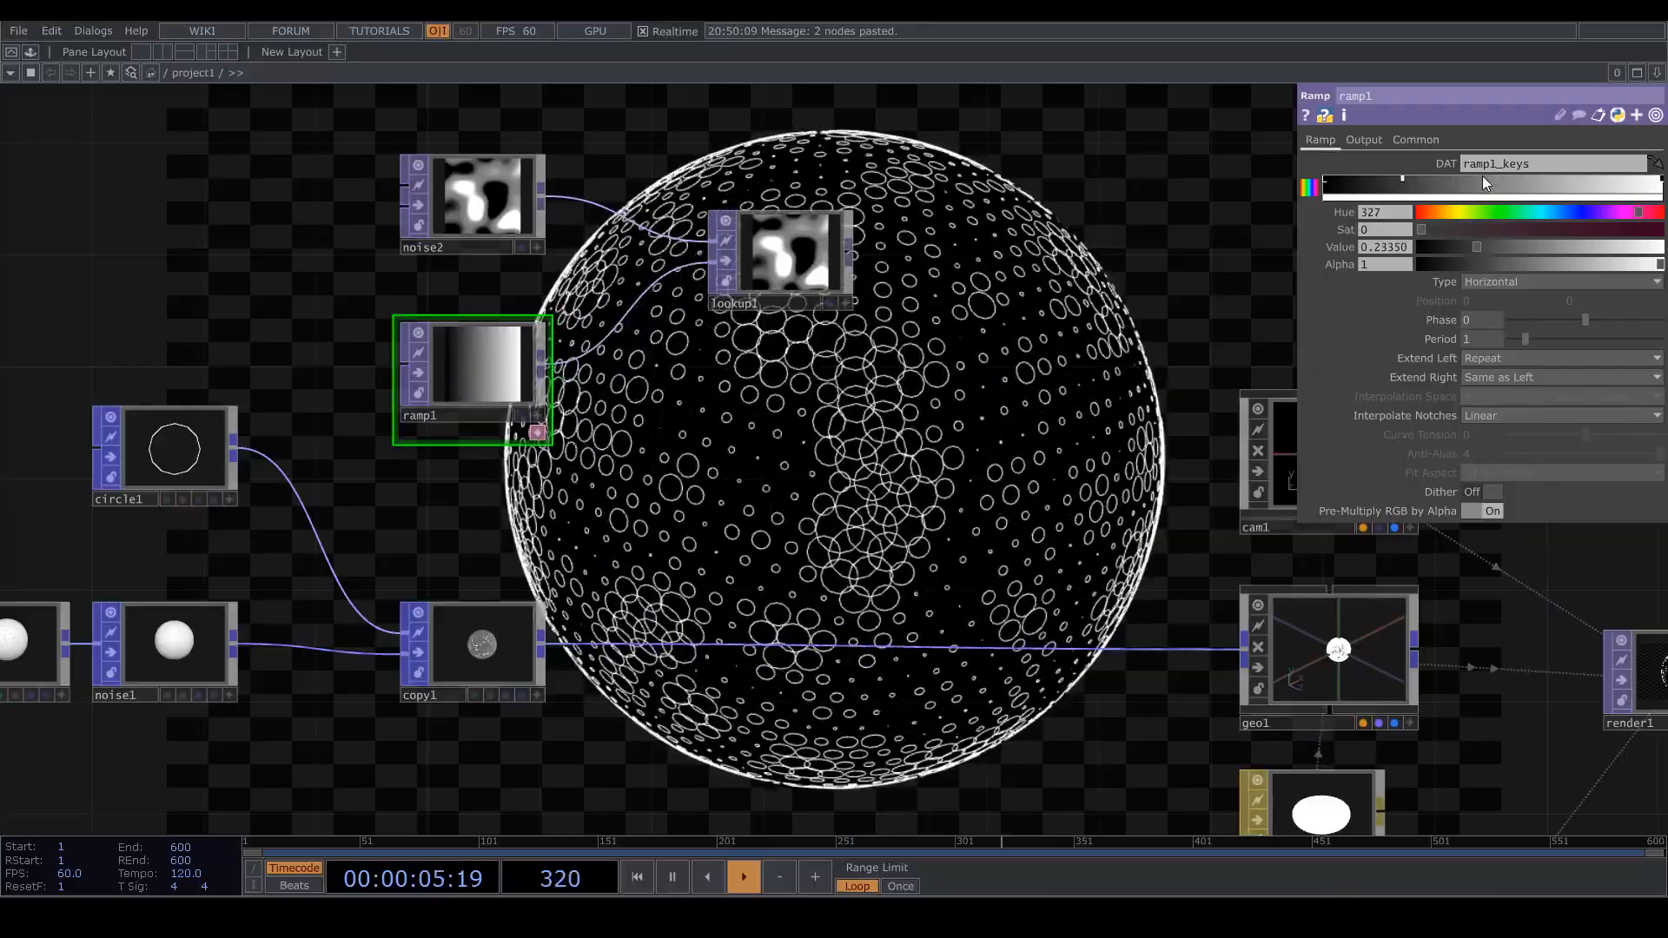
click(1504, 182)
click(1578, 179)
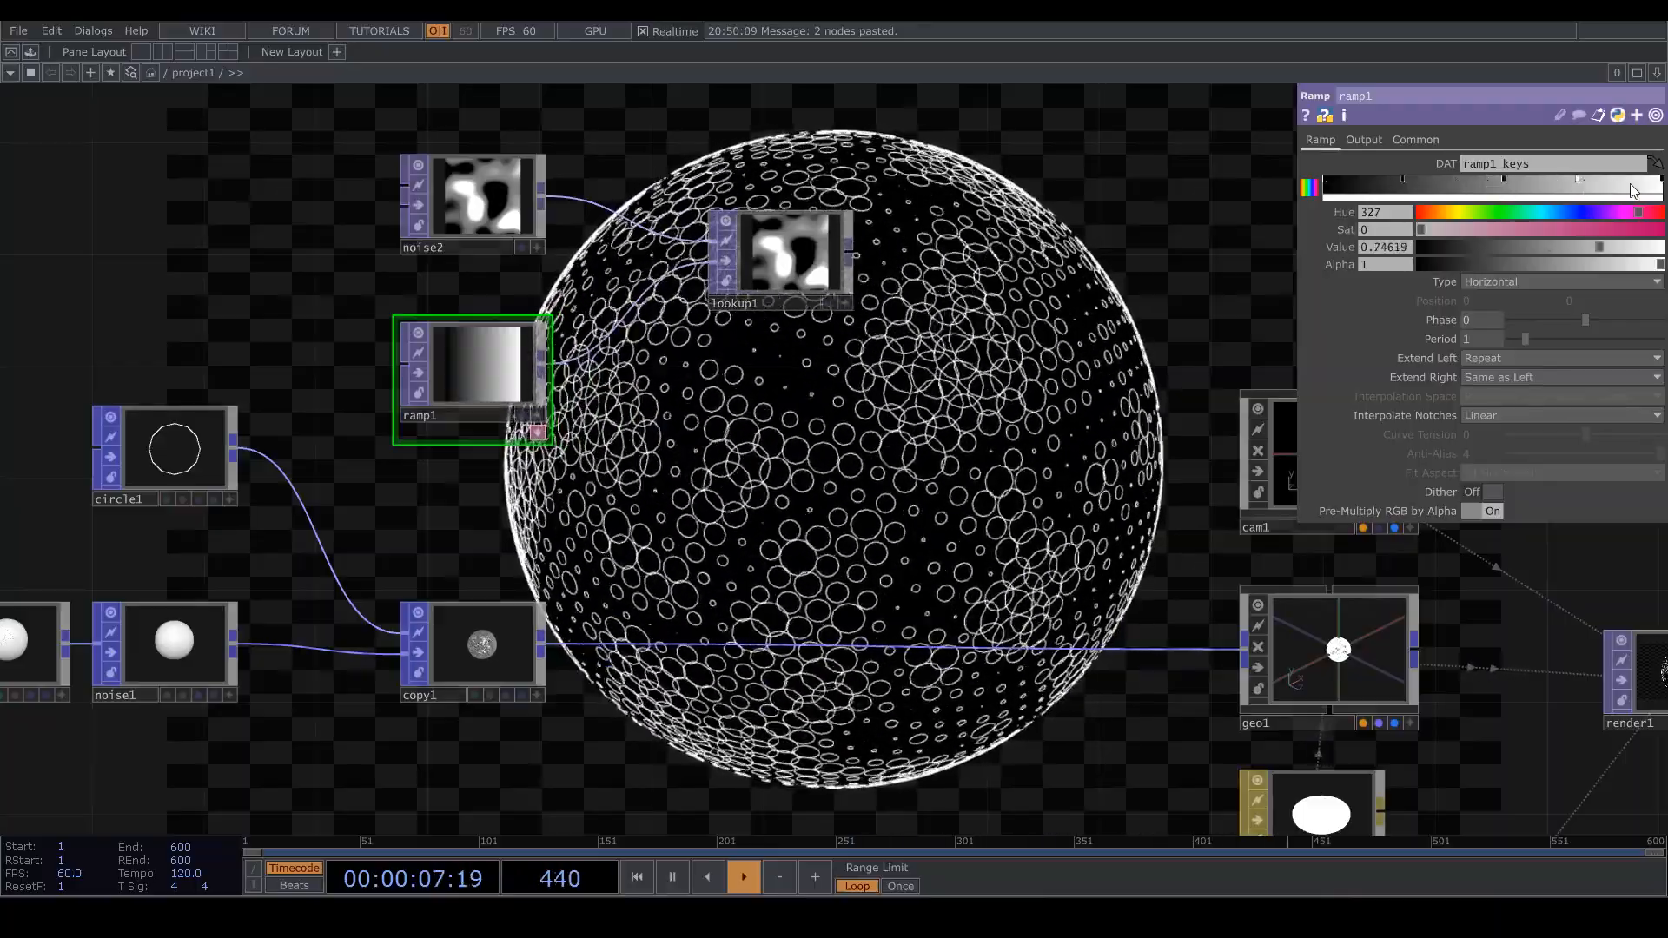
click(1632, 185)
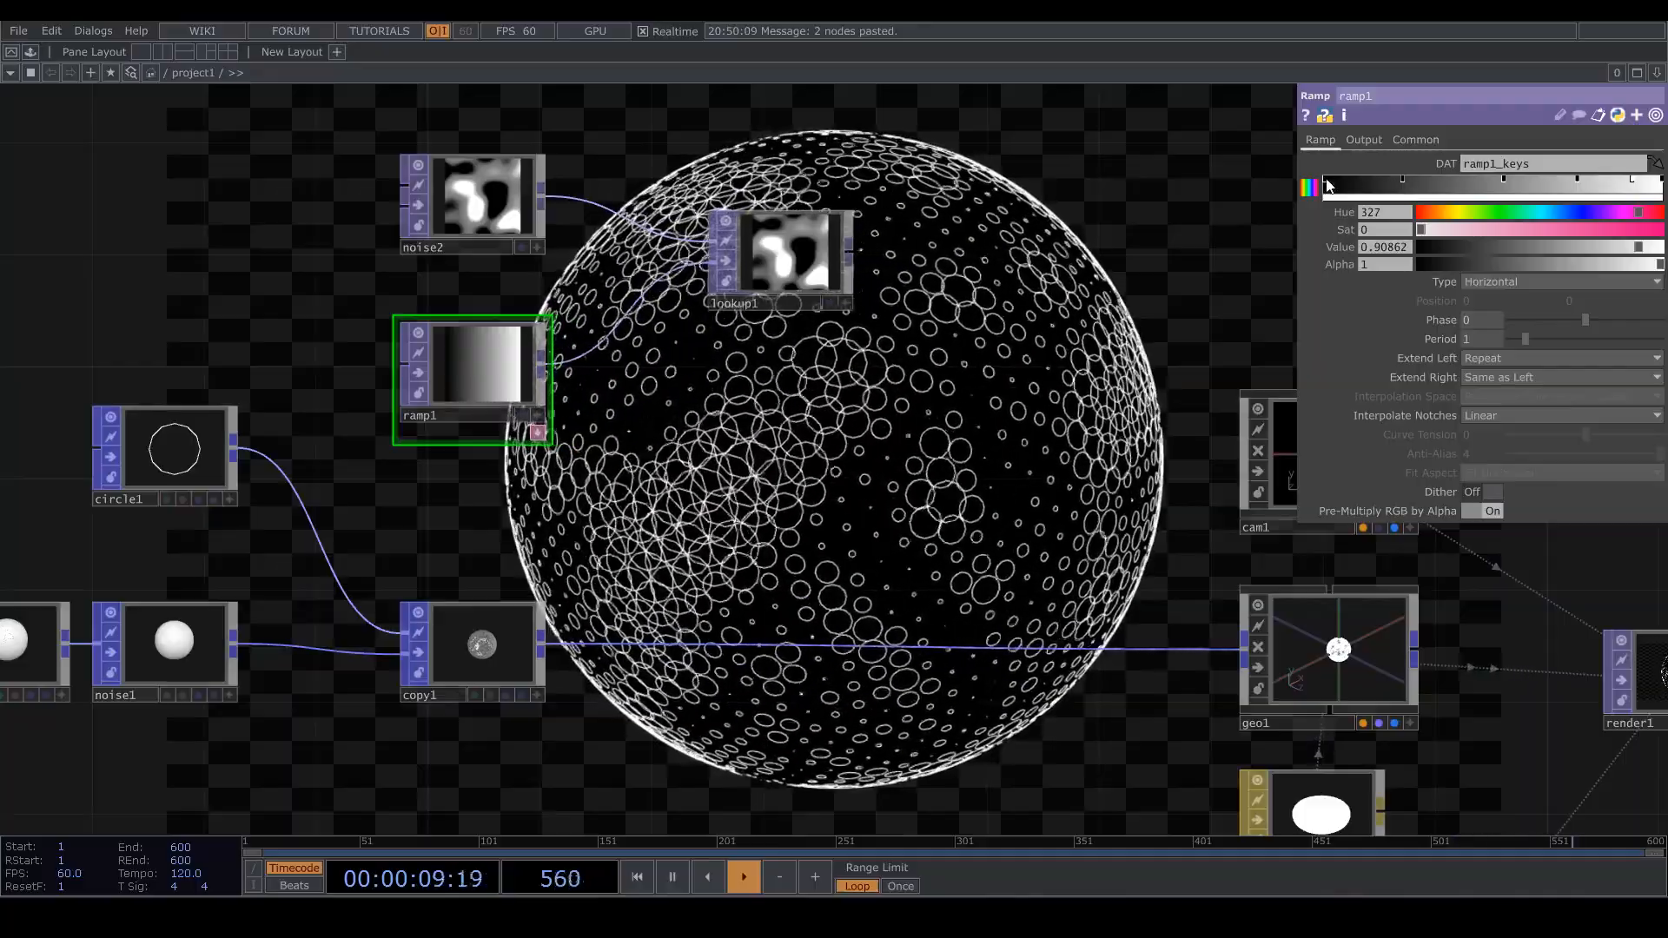
Colour the ramp keys in order yellow (hue 52), pink (hue 320), dark grey (value 0.378), blue (hue 244) and green (hue 108)
click(1327, 184)
drag(1431, 233, 1663, 250)
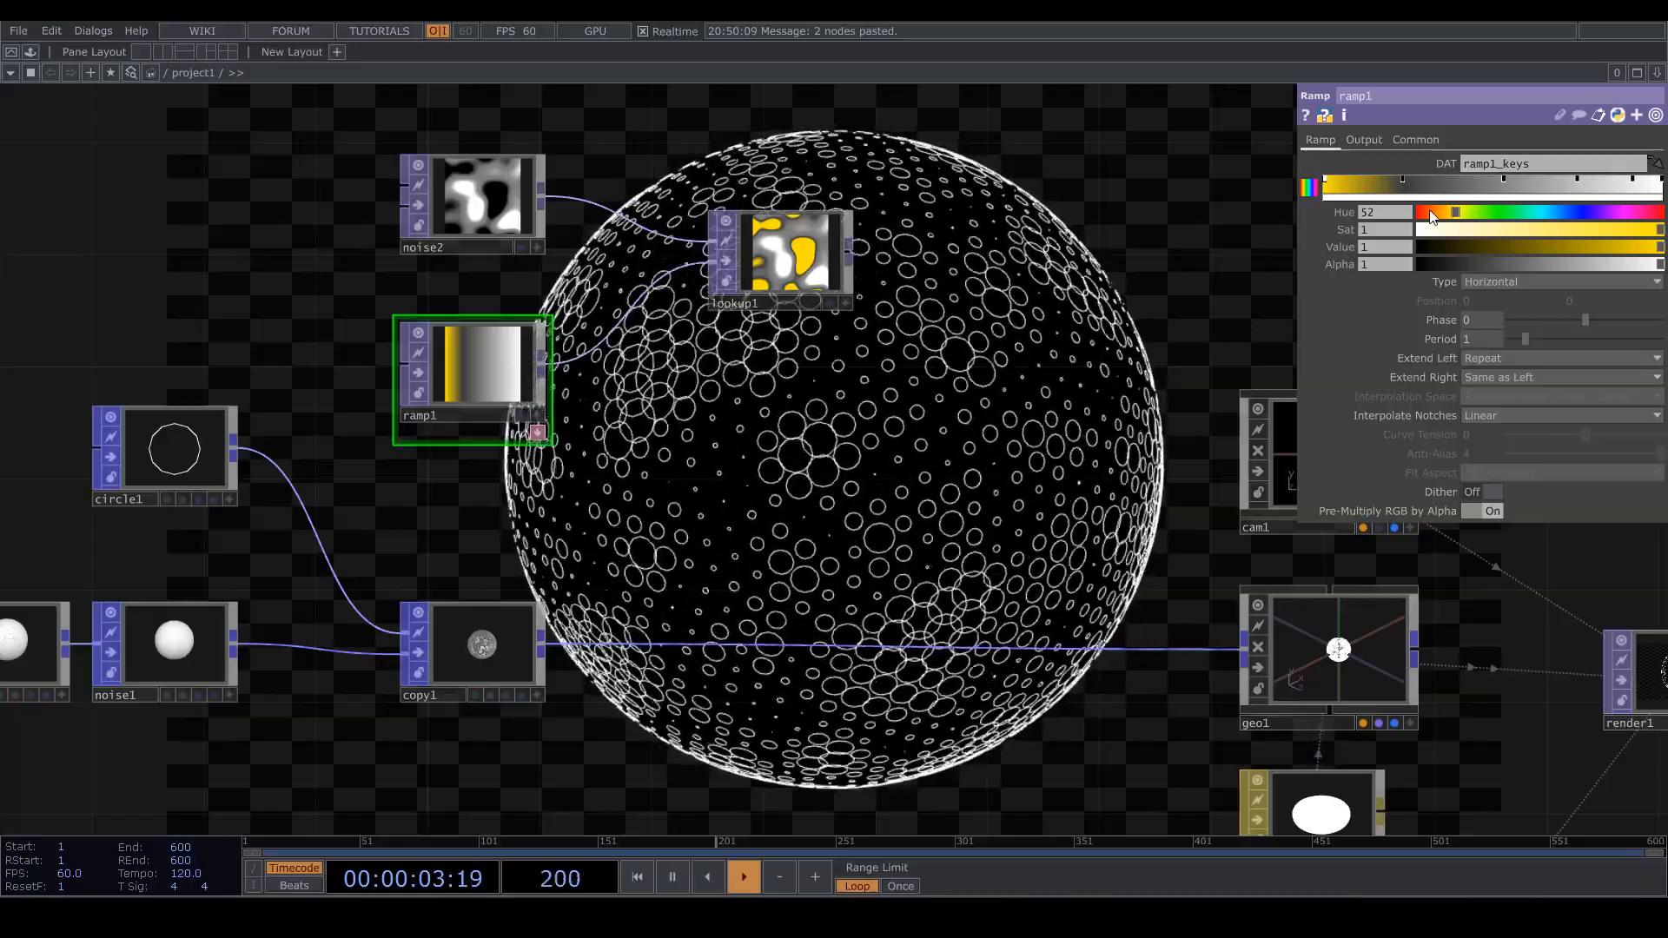
click(1405, 185)
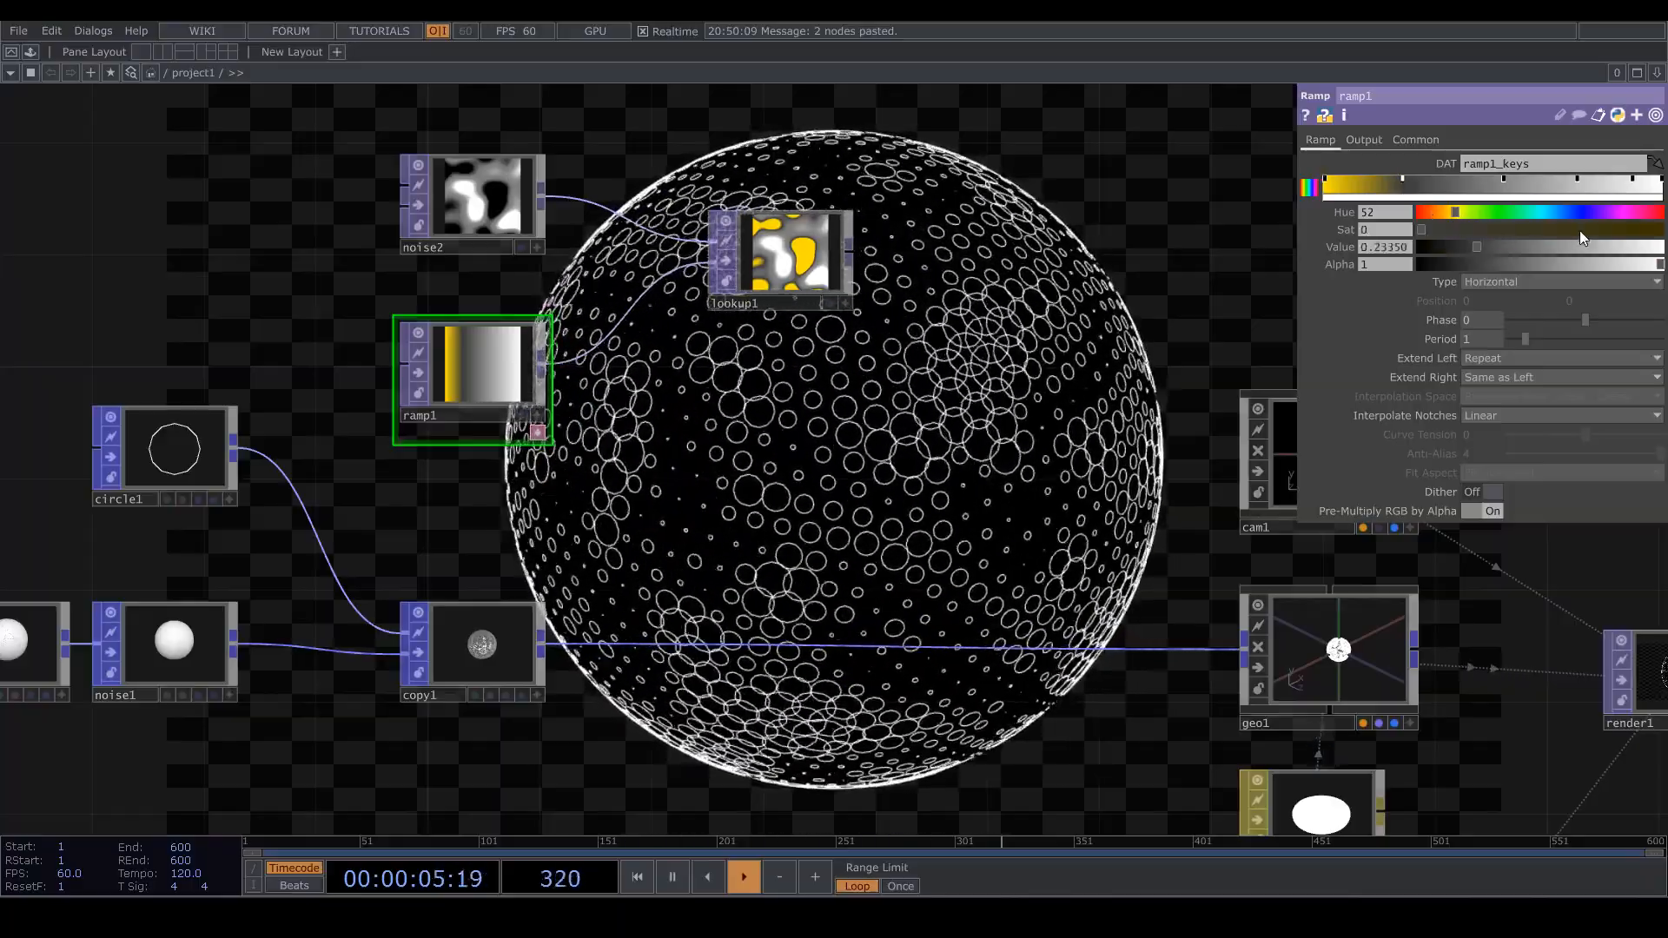
click(1609, 212)
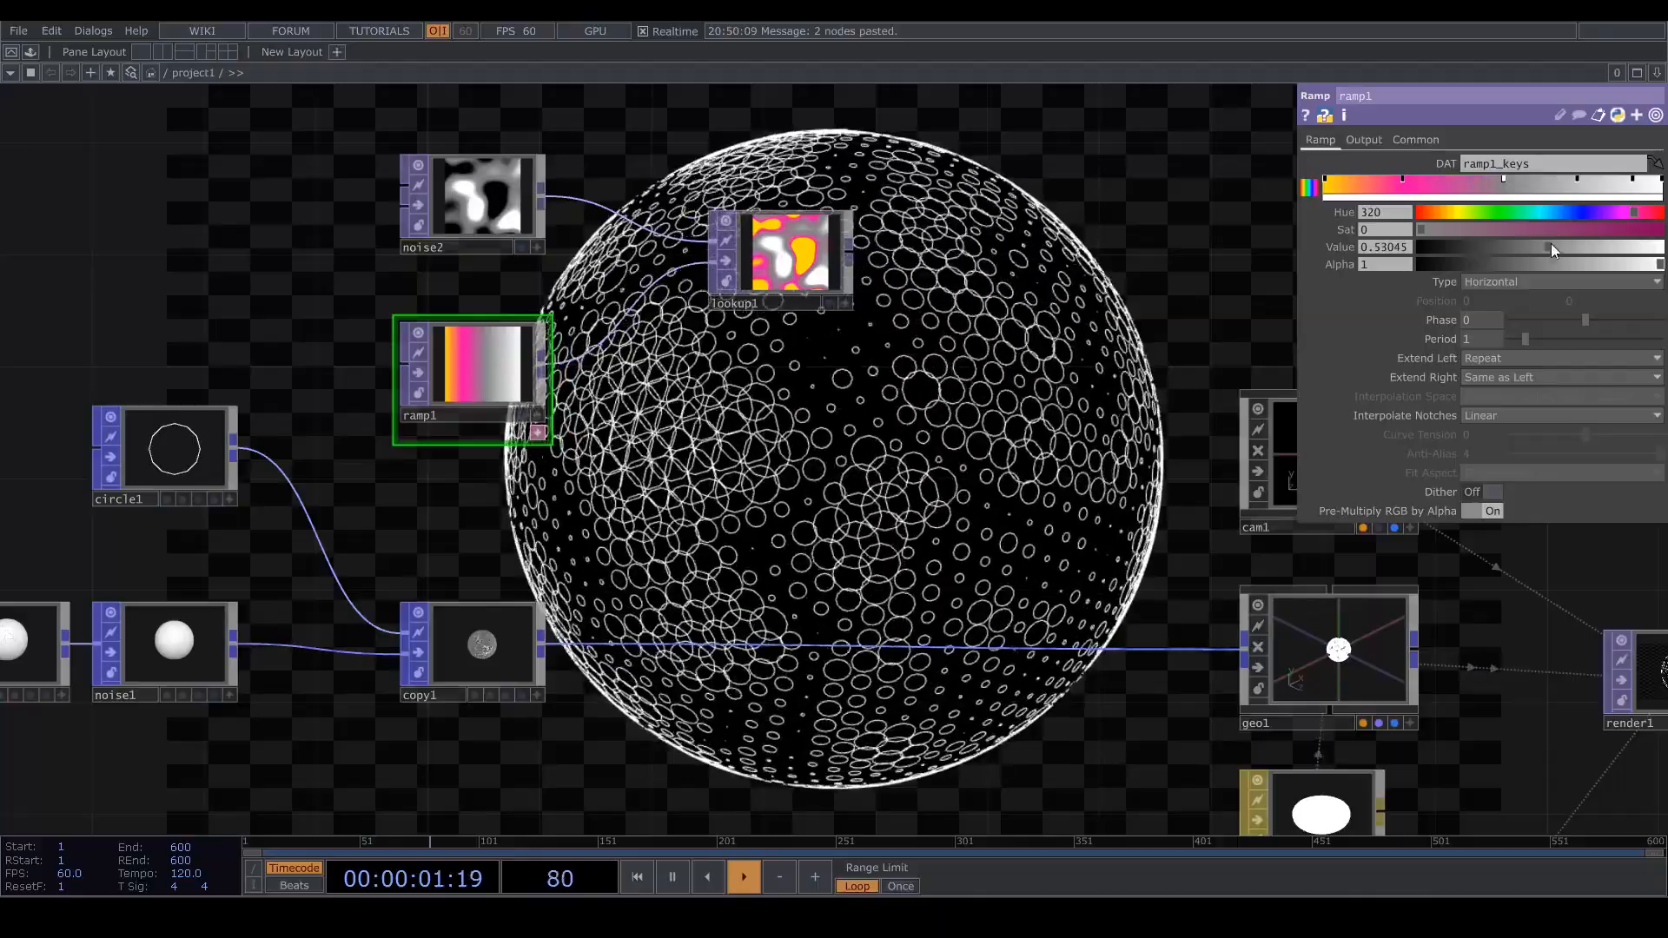
click(1512, 248)
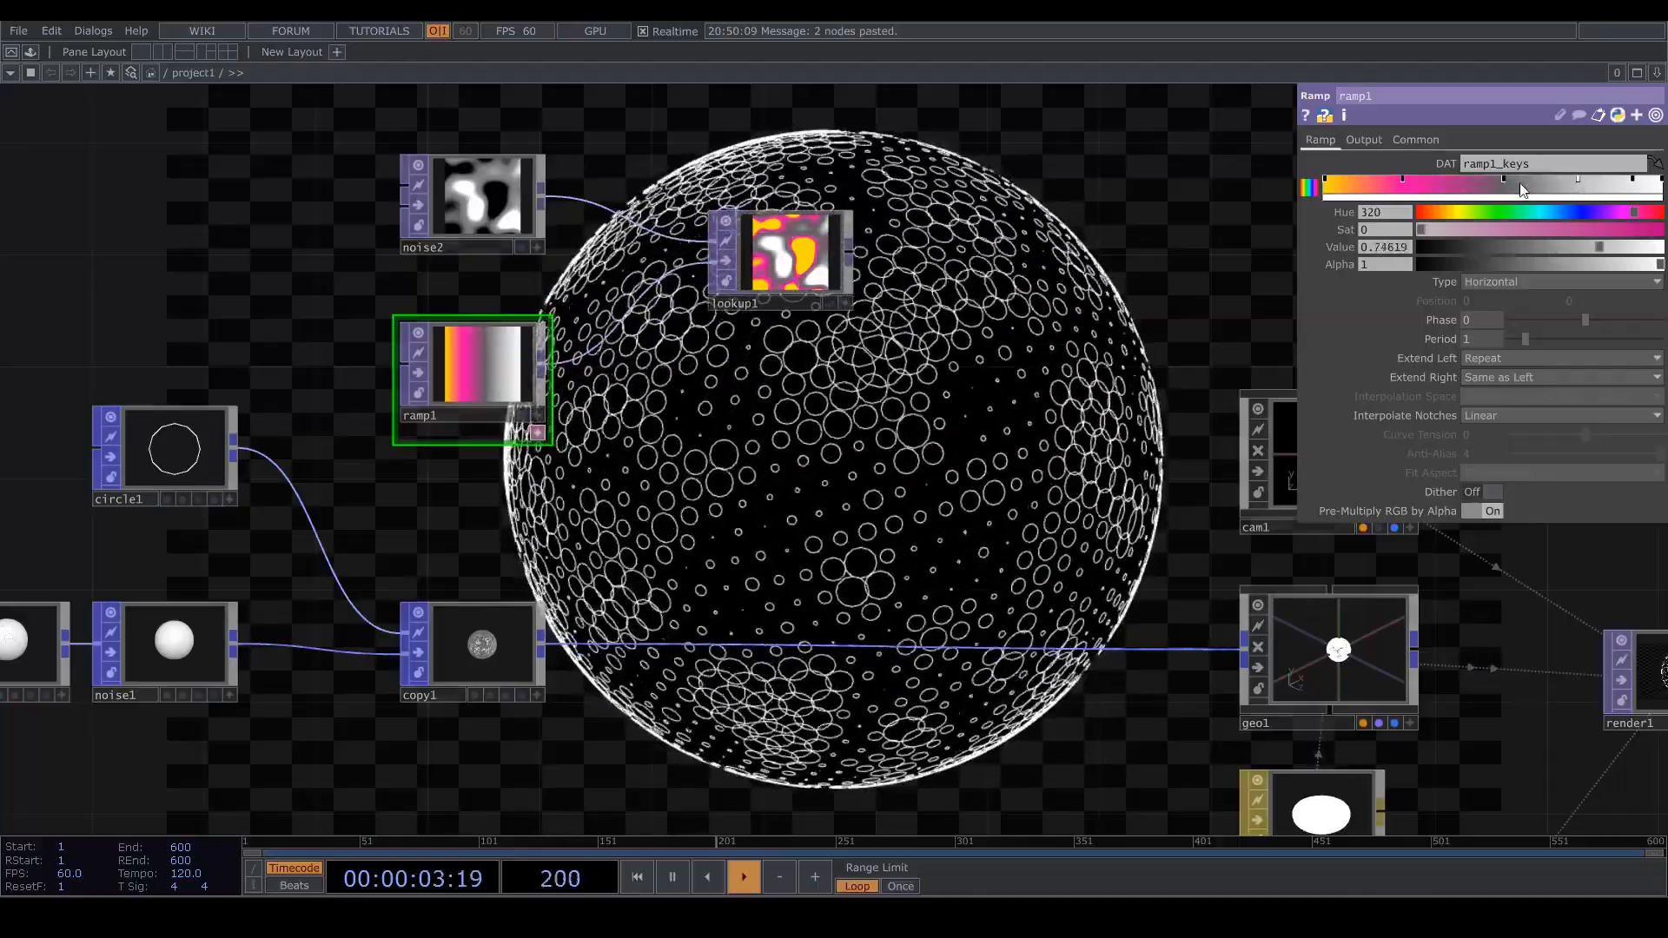
click(1584, 218)
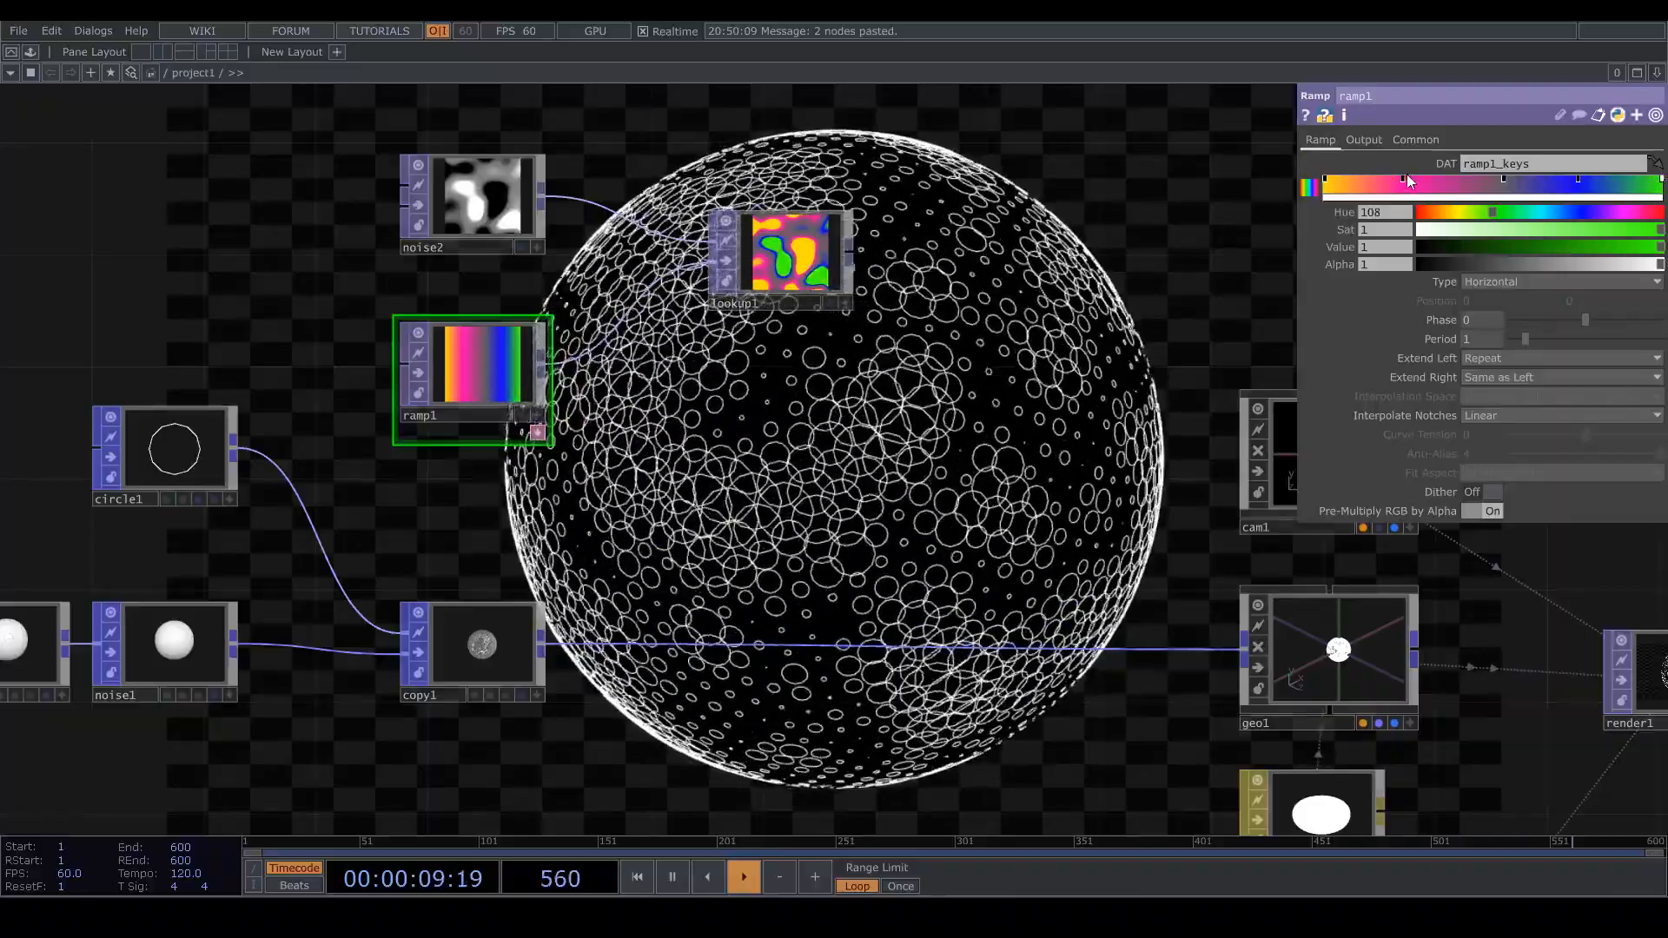
Shift the pink and grey keys slightly toward the ramp's start and set Interpolate Notches to Step
drag(1403, 178, 1382, 185)
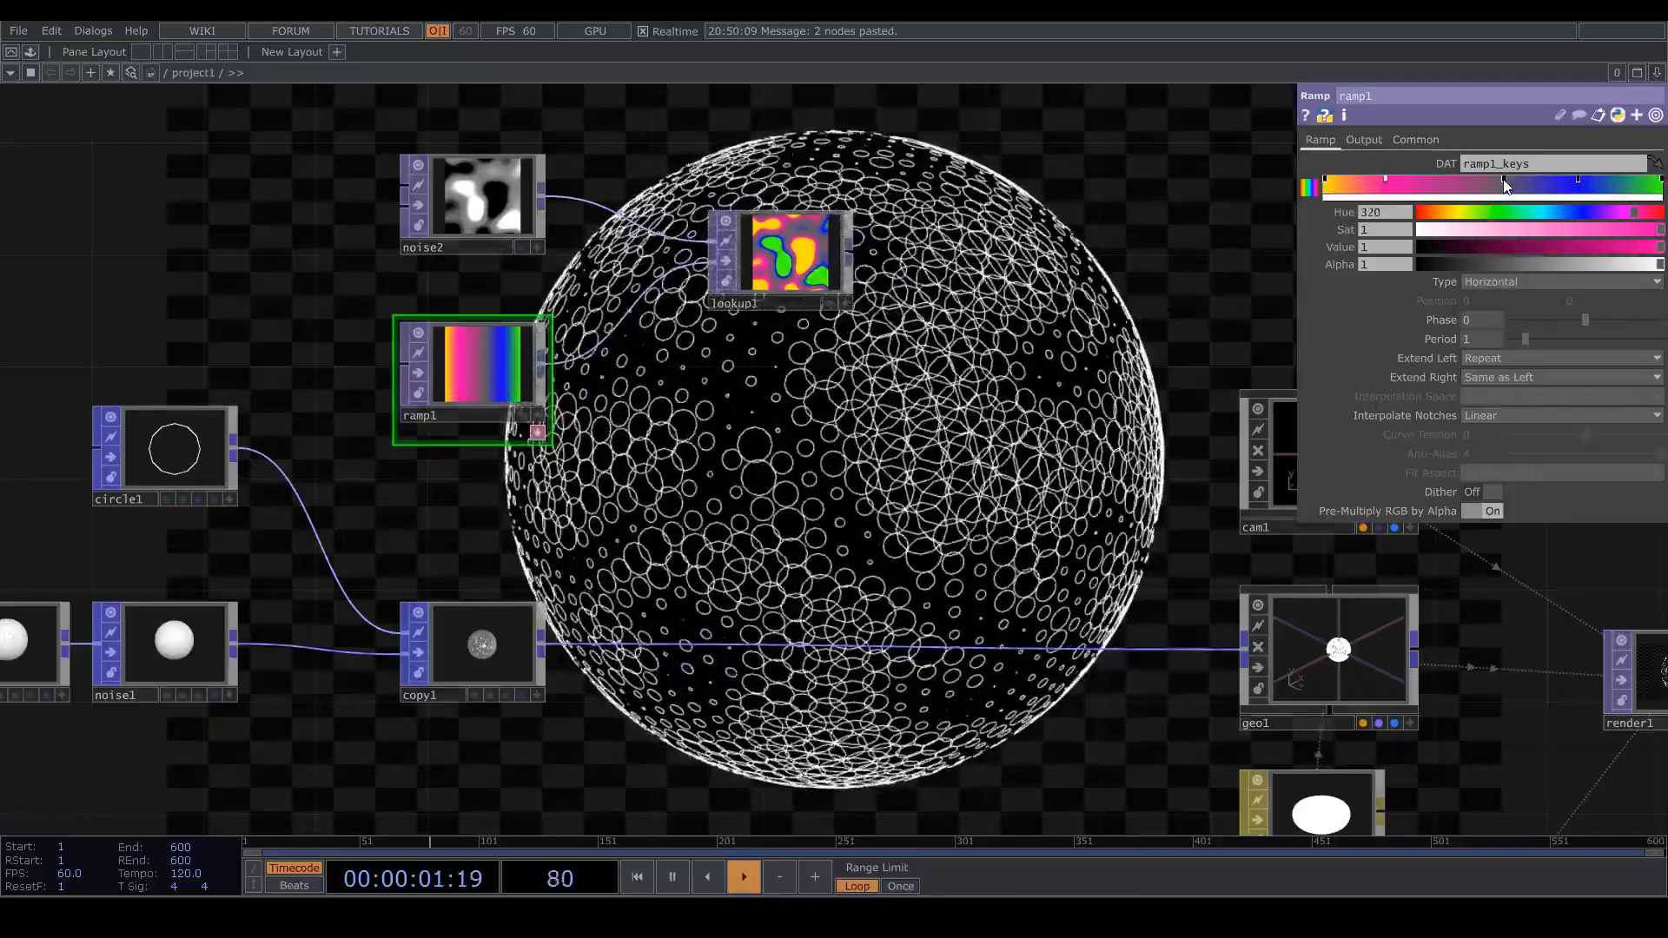
drag(1506, 185, 1474, 177)
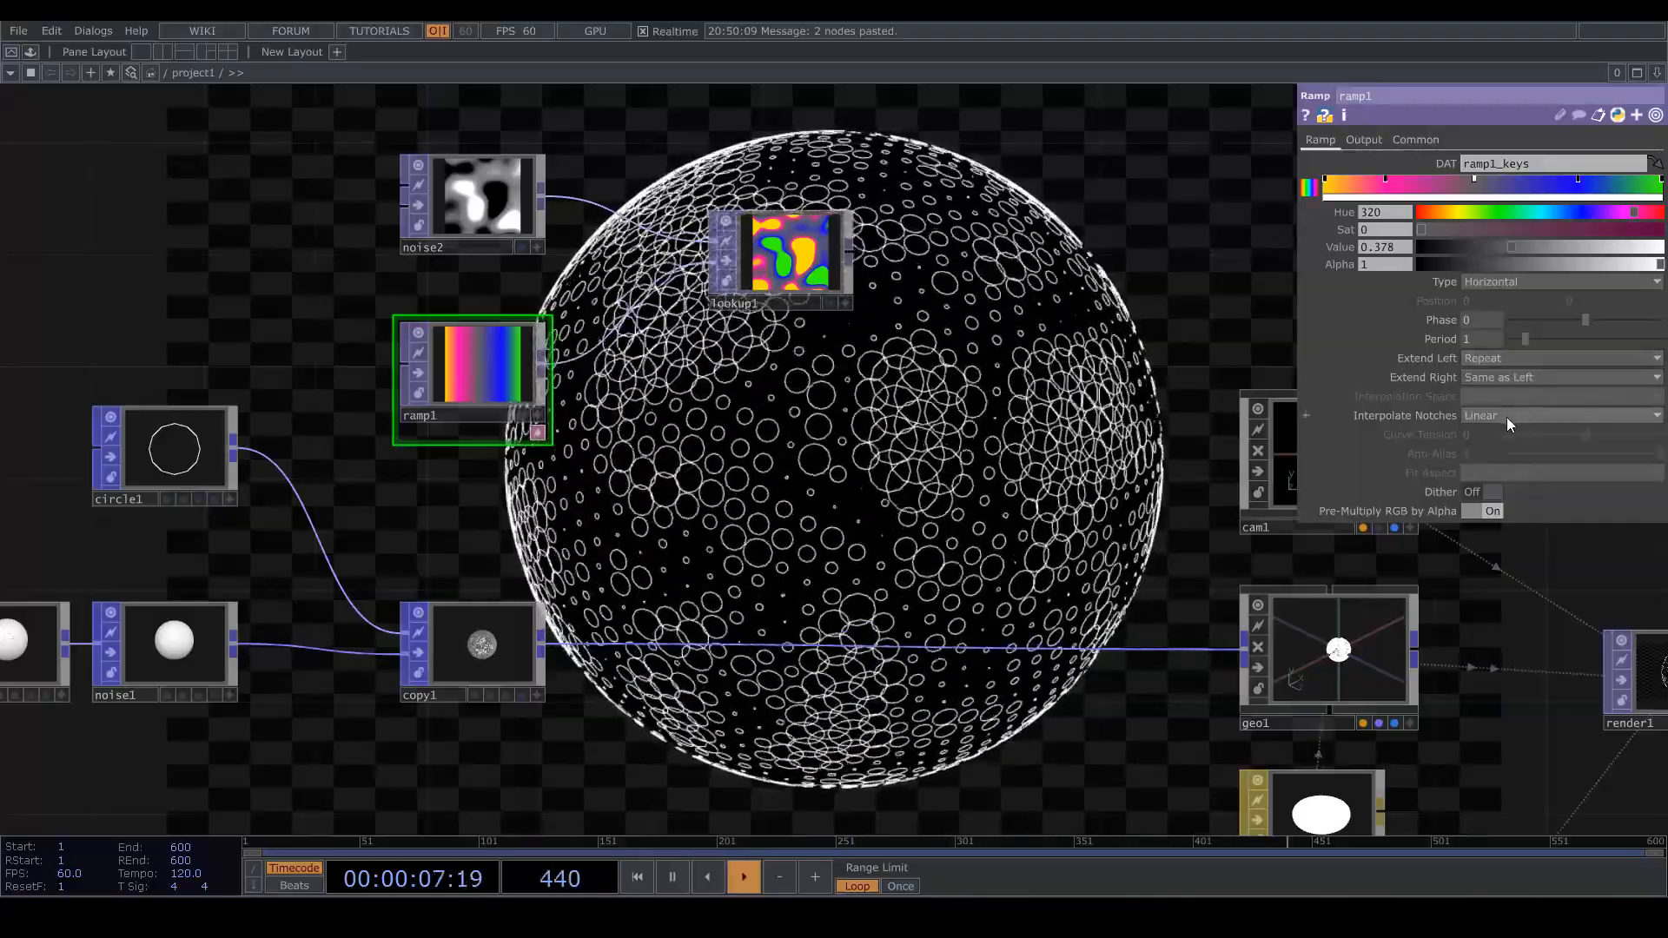
click(1488, 417)
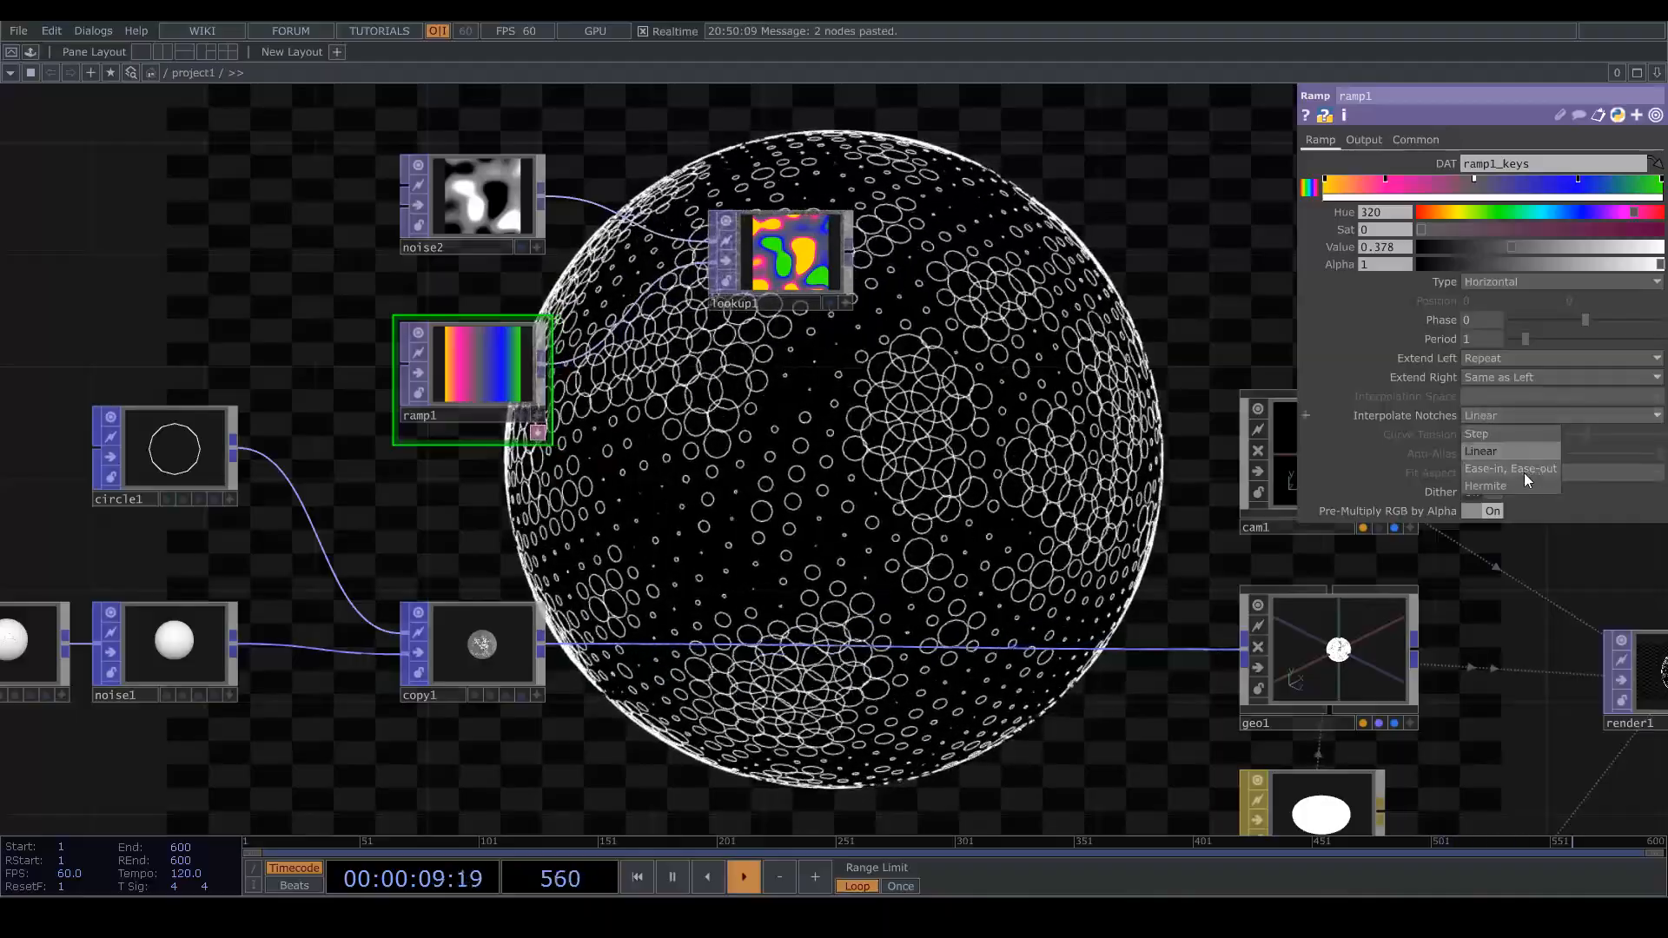
click(1498, 433)
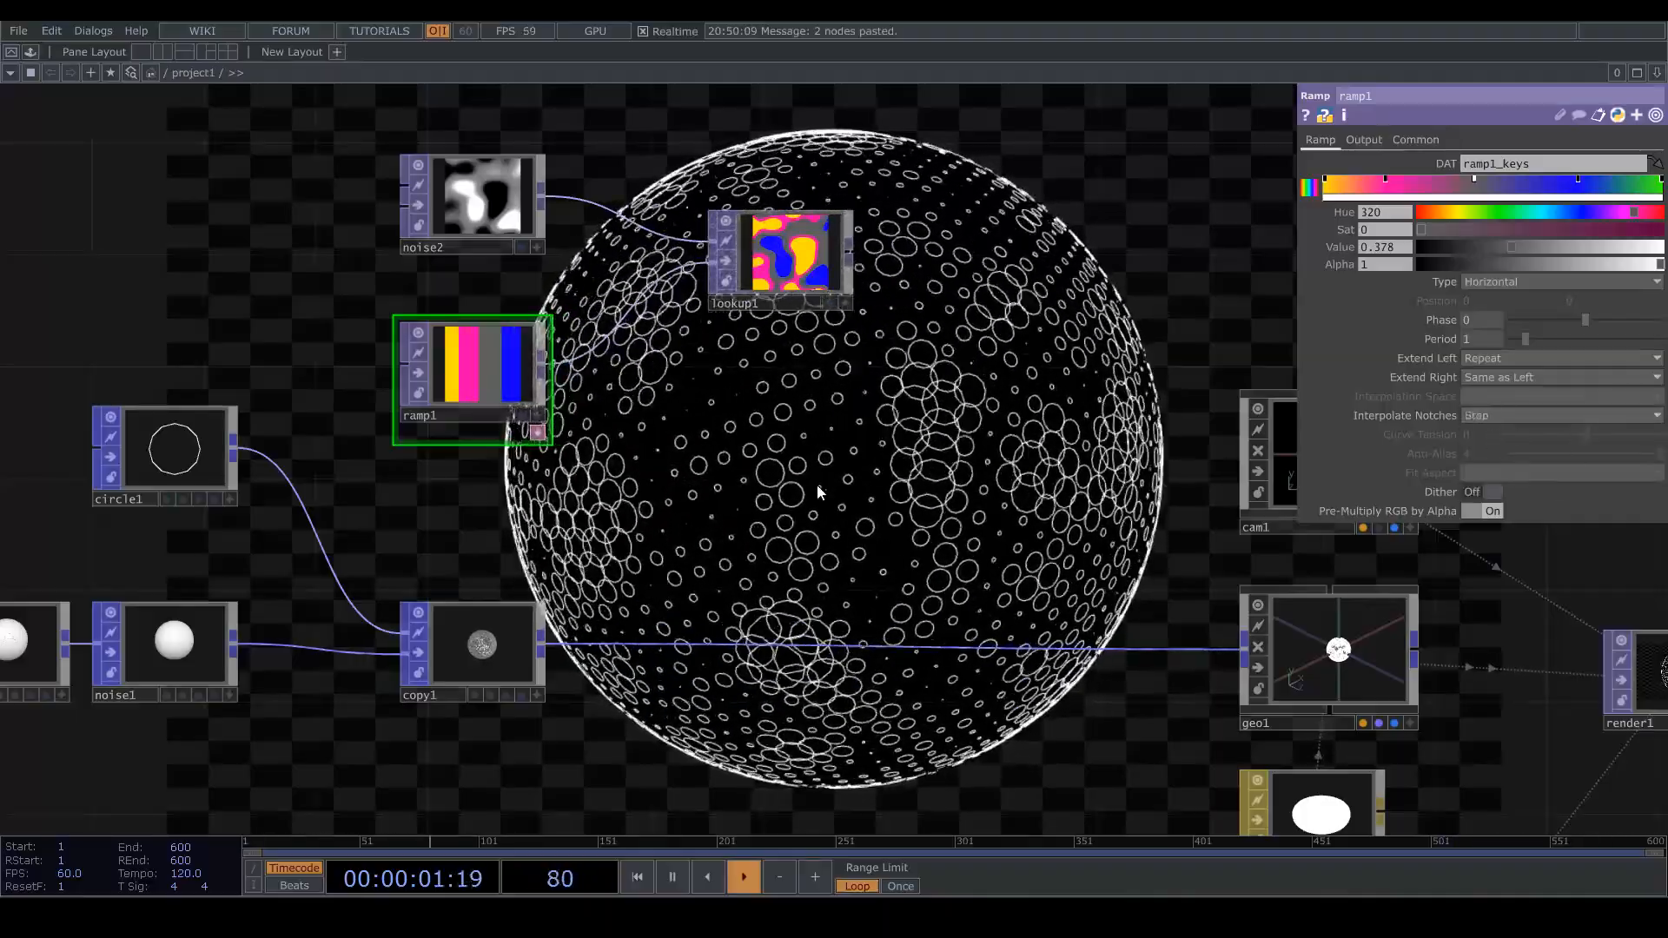
Reposition the grey, blue and green ramp keys closer to the start to form similarly wide colour bands
drag(822, 448, 702, 371)
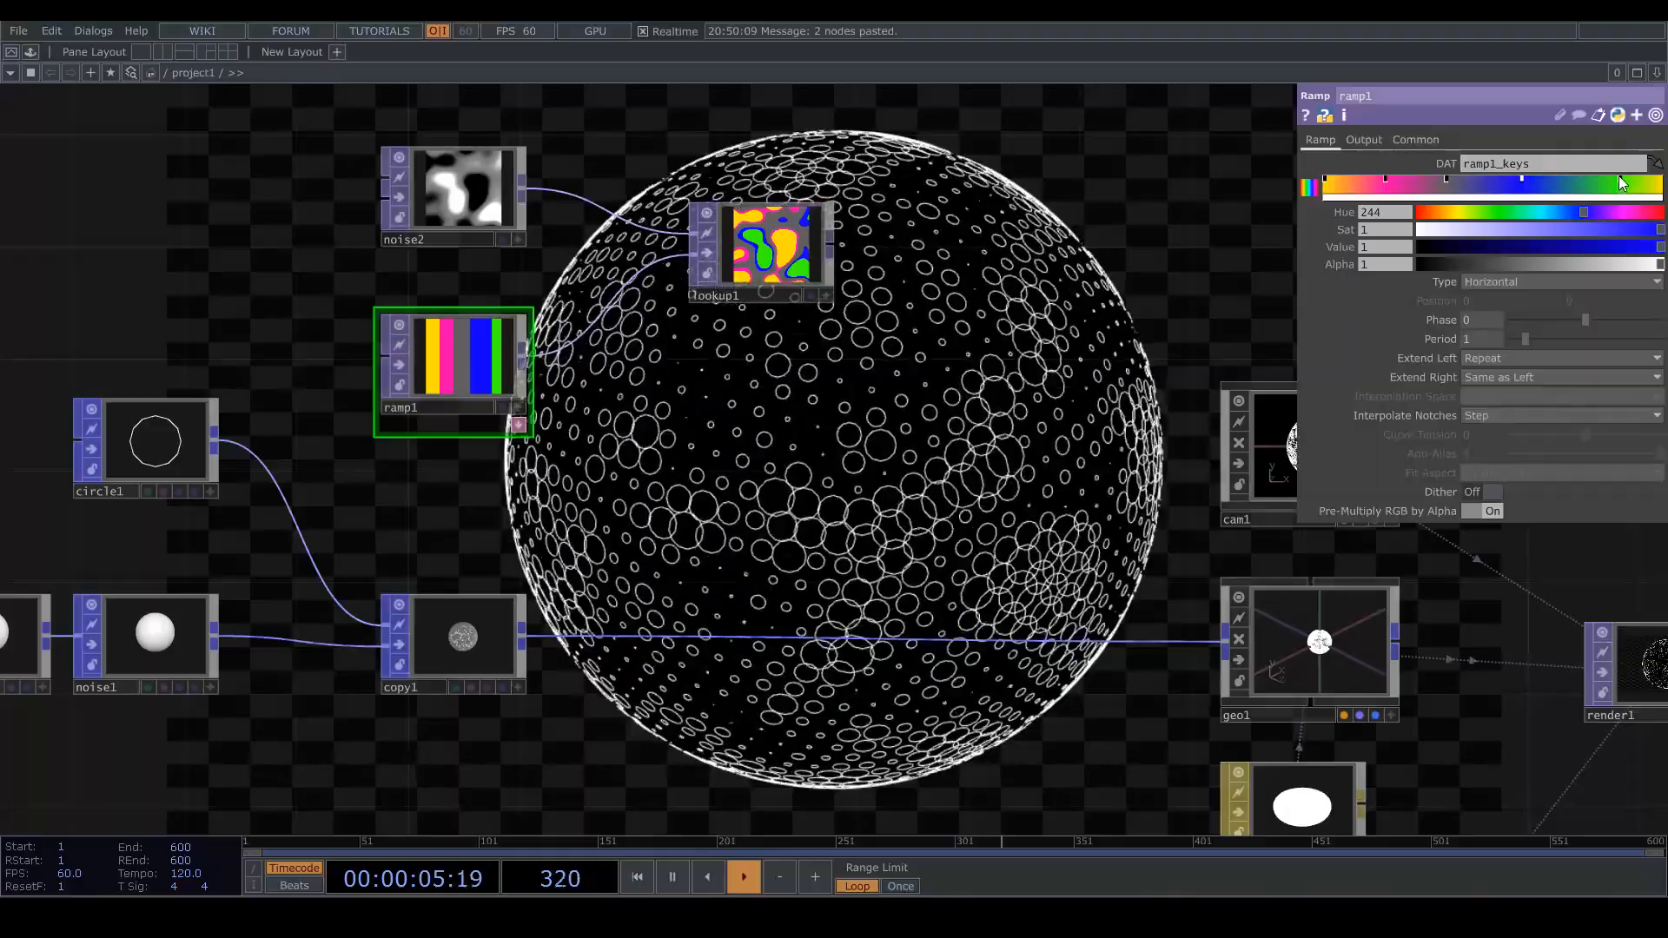
scroll(477, 339, up, 6)
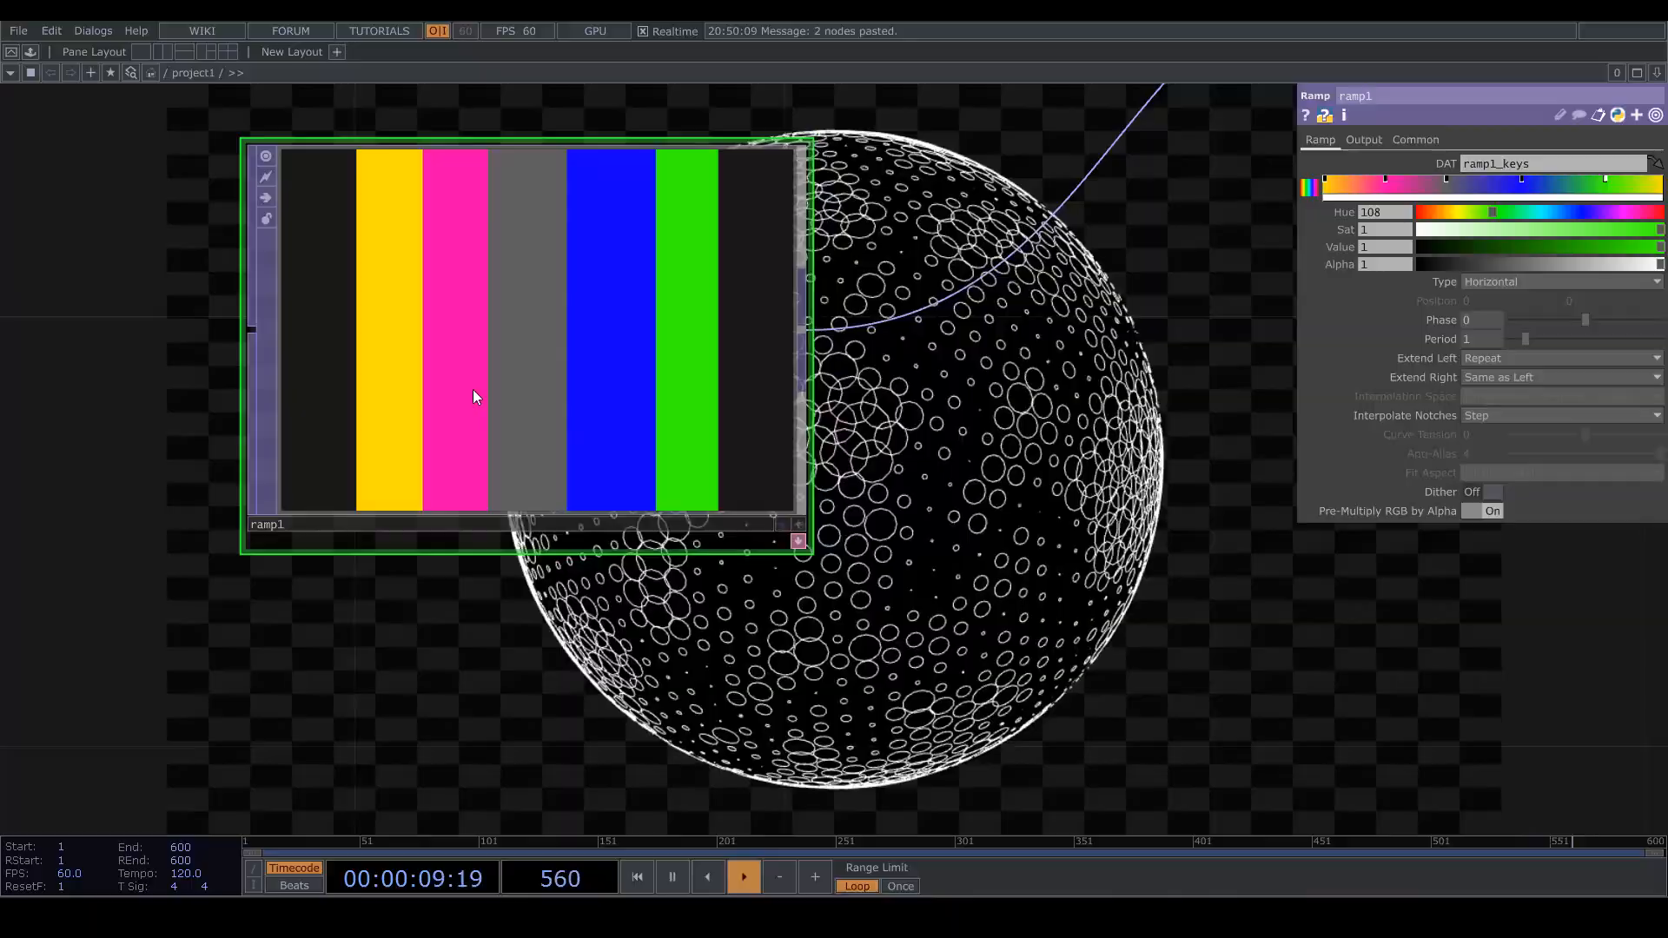
scroll(573, 361, down, 5)
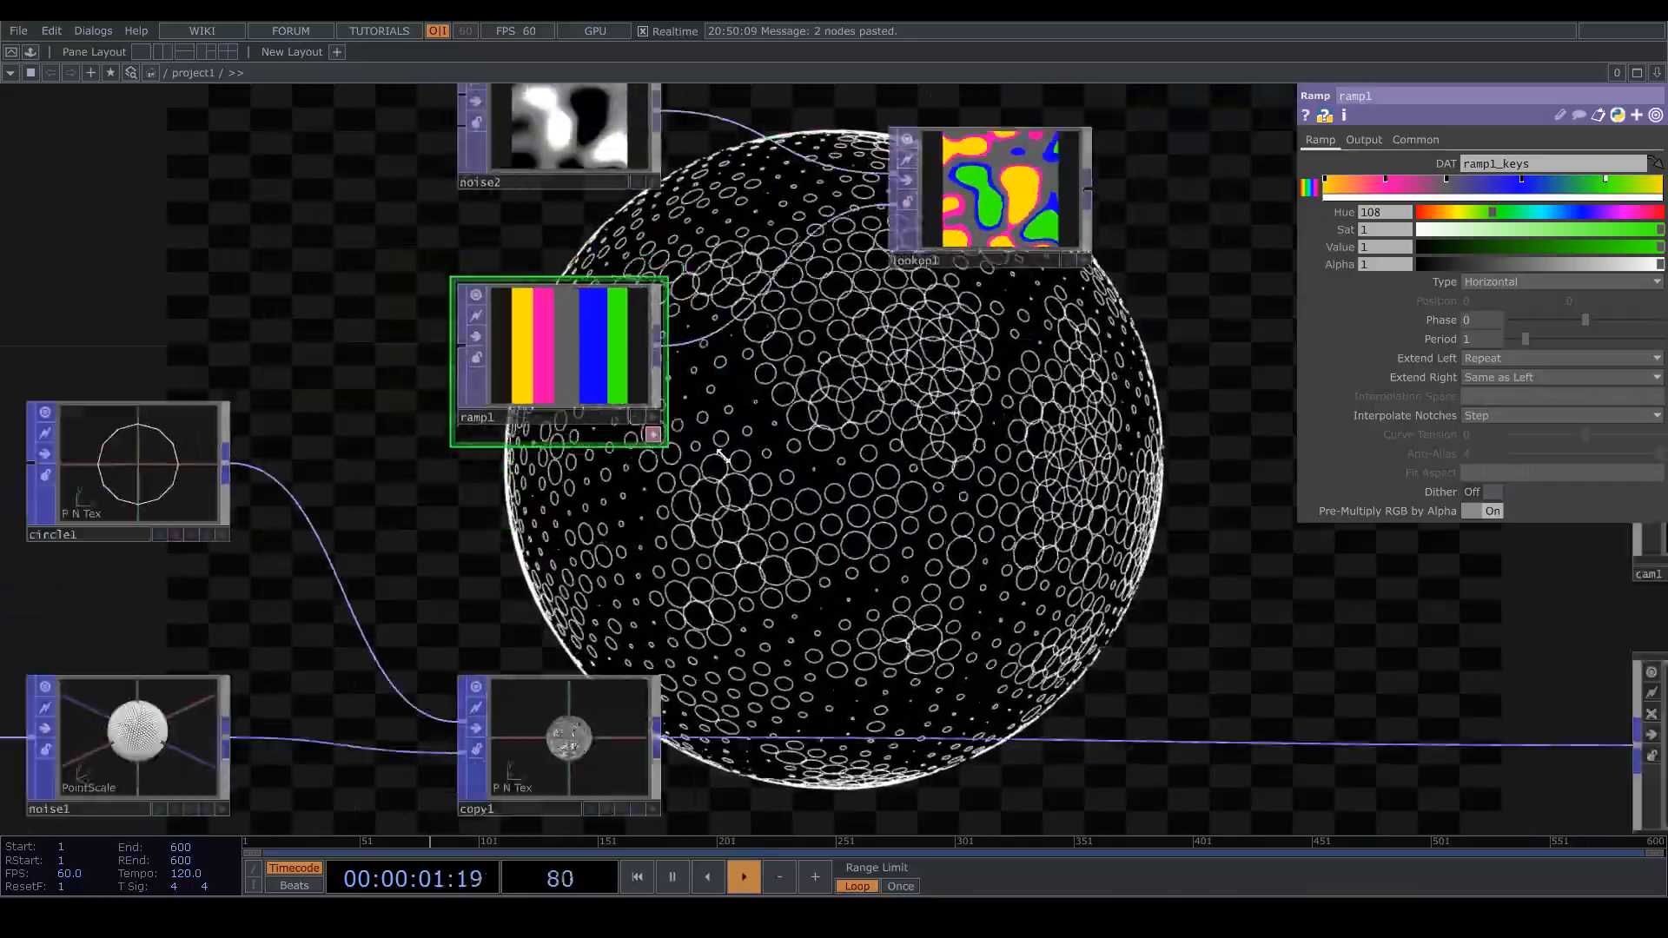
Insert a Lookup Texture POP on the connection between the Copy node and the Geometry component
drag(853, 429, 743, 334)
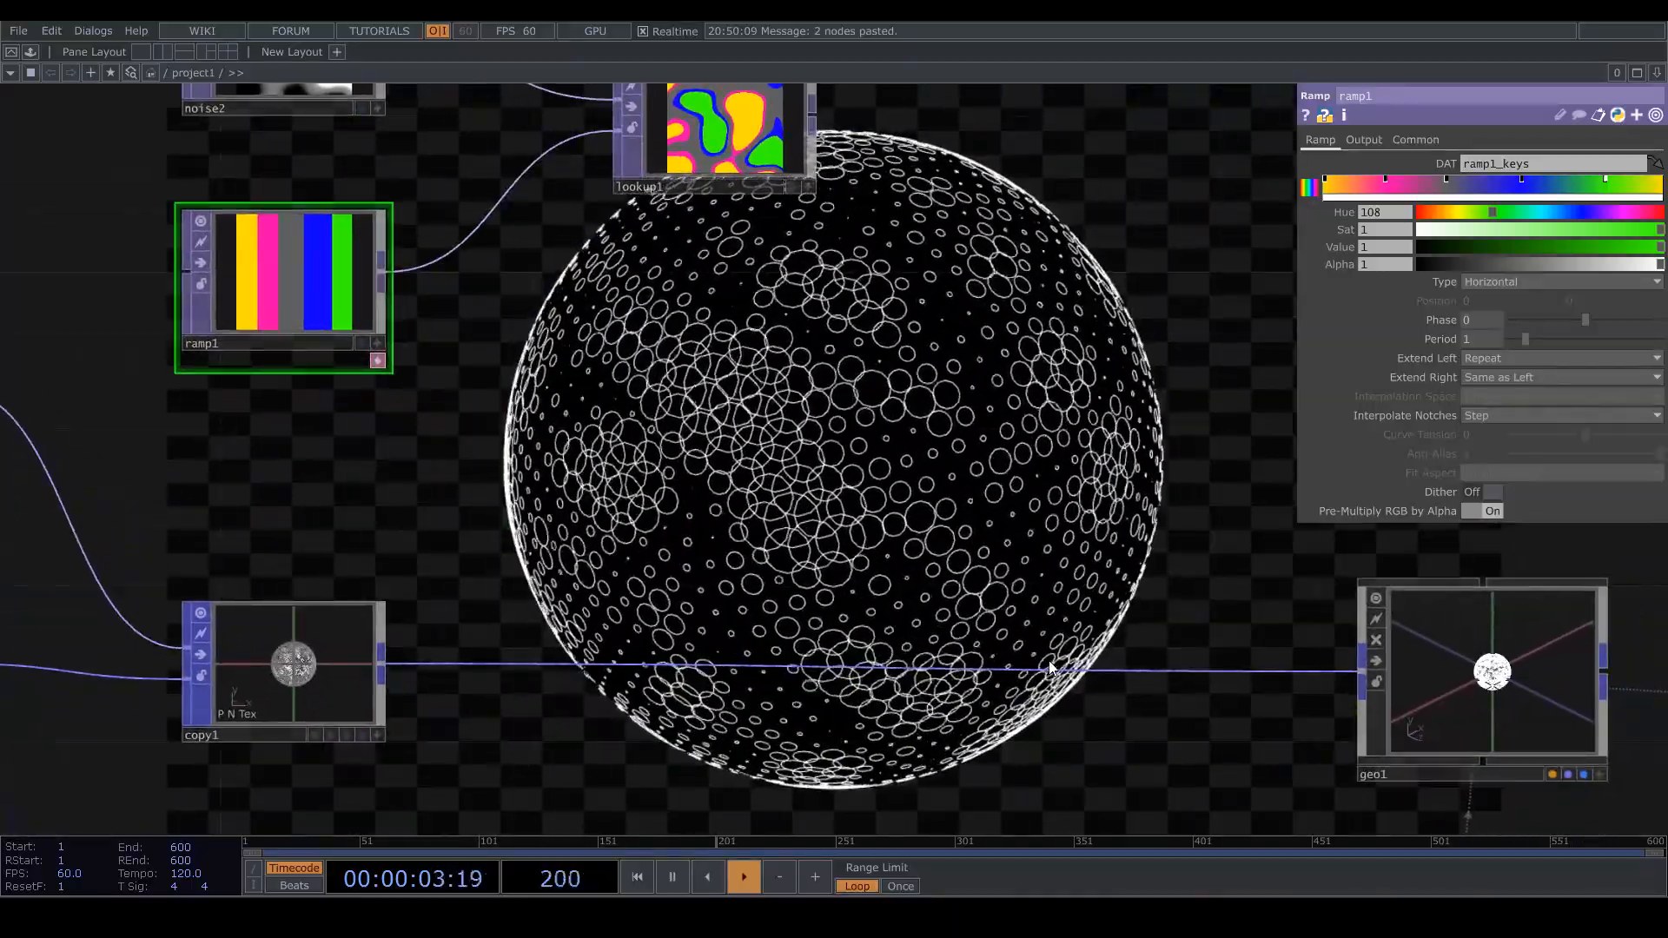
right_click(1063, 667)
click(1075, 665)
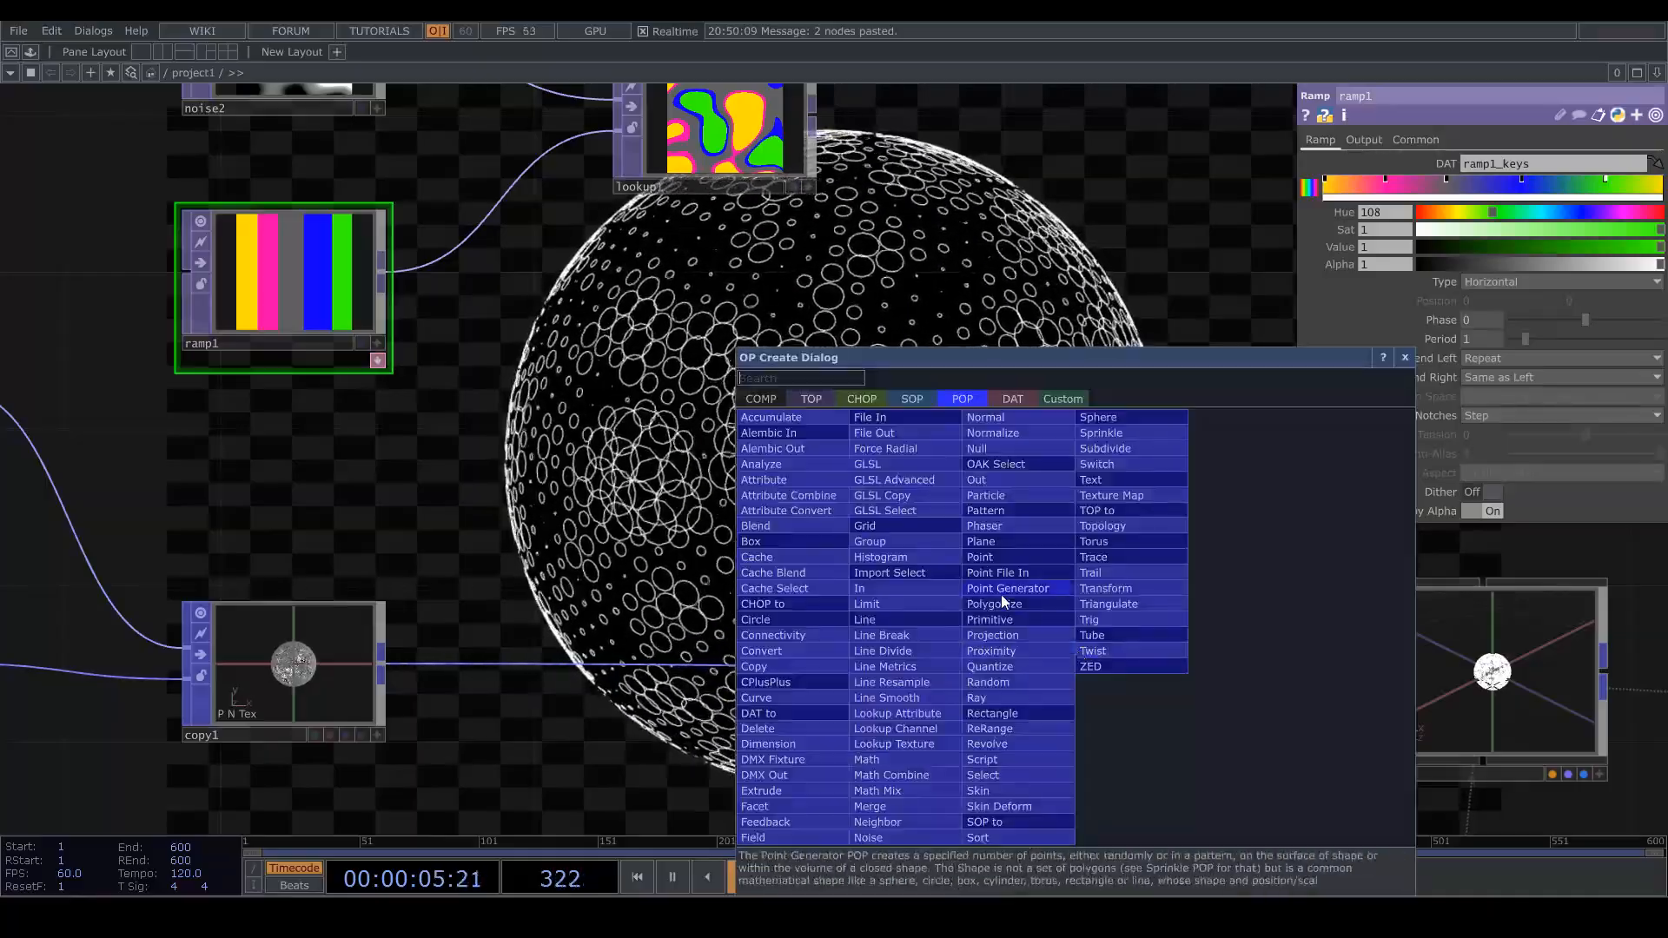
click(886, 745)
click(1039, 677)
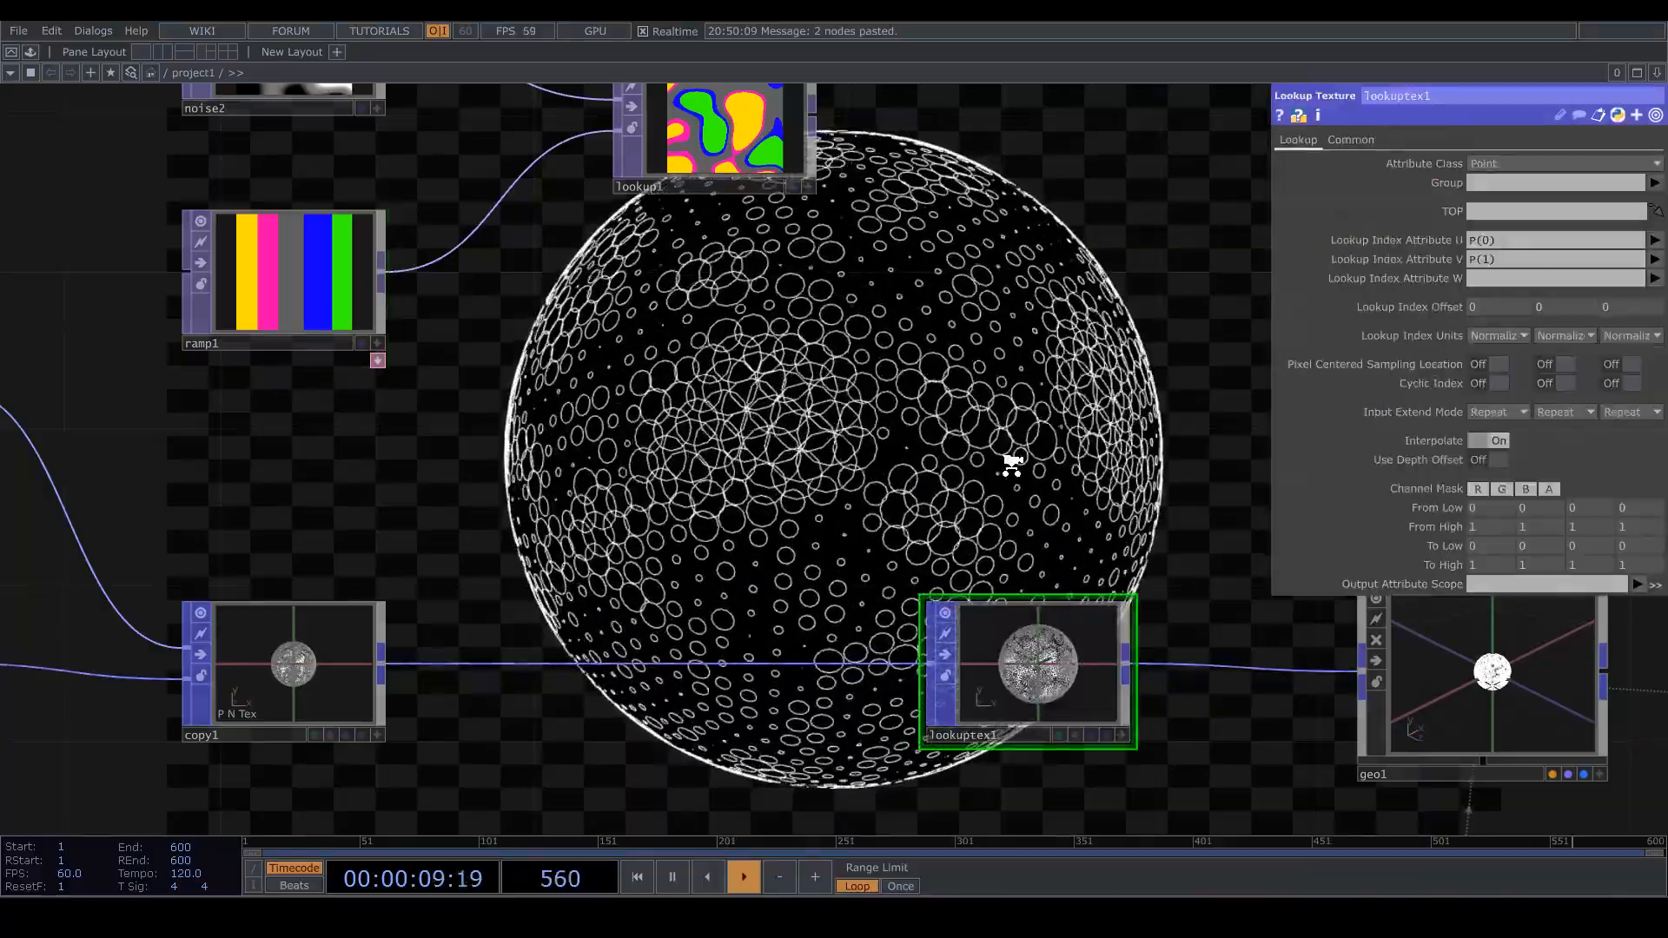
Assign lookup1 as the Lookup Texture's TOP and set its Output Attribute Scope to Color
scroll(1012, 465, down, 3)
drag(957, 476, 866, 521)
drag(761, 346, 920, 615)
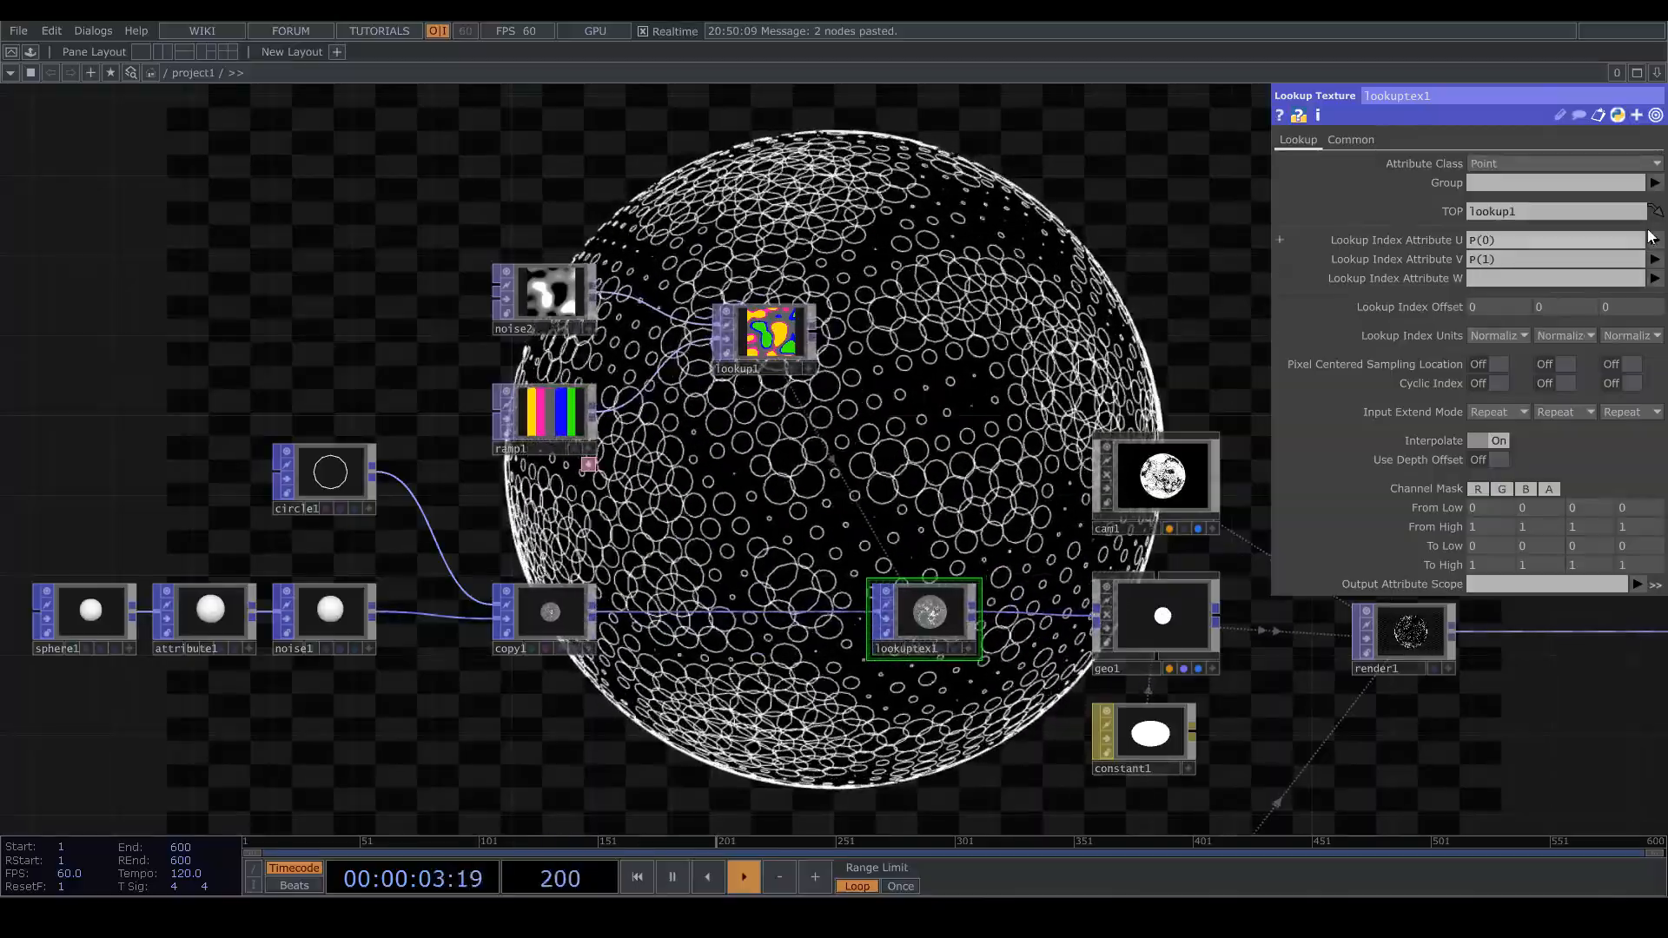
click(1637, 583)
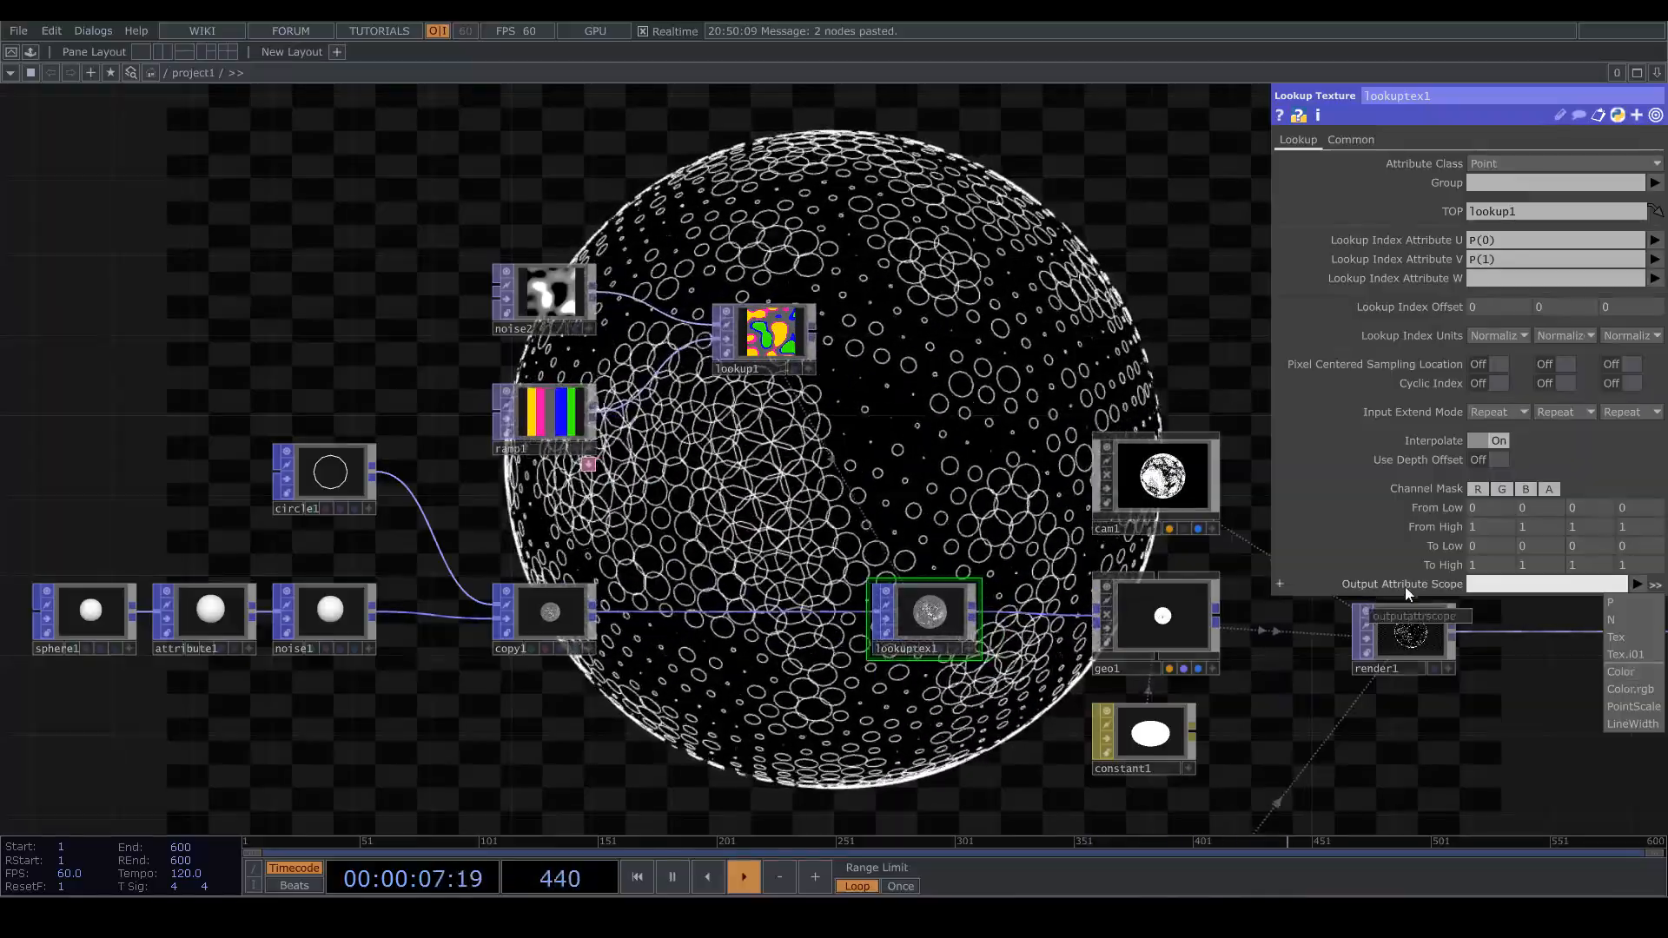
click(1621, 672)
Set the Lookup Texture's Lookup Index Attribute U to N(0)
drag(913, 337, 868, 358)
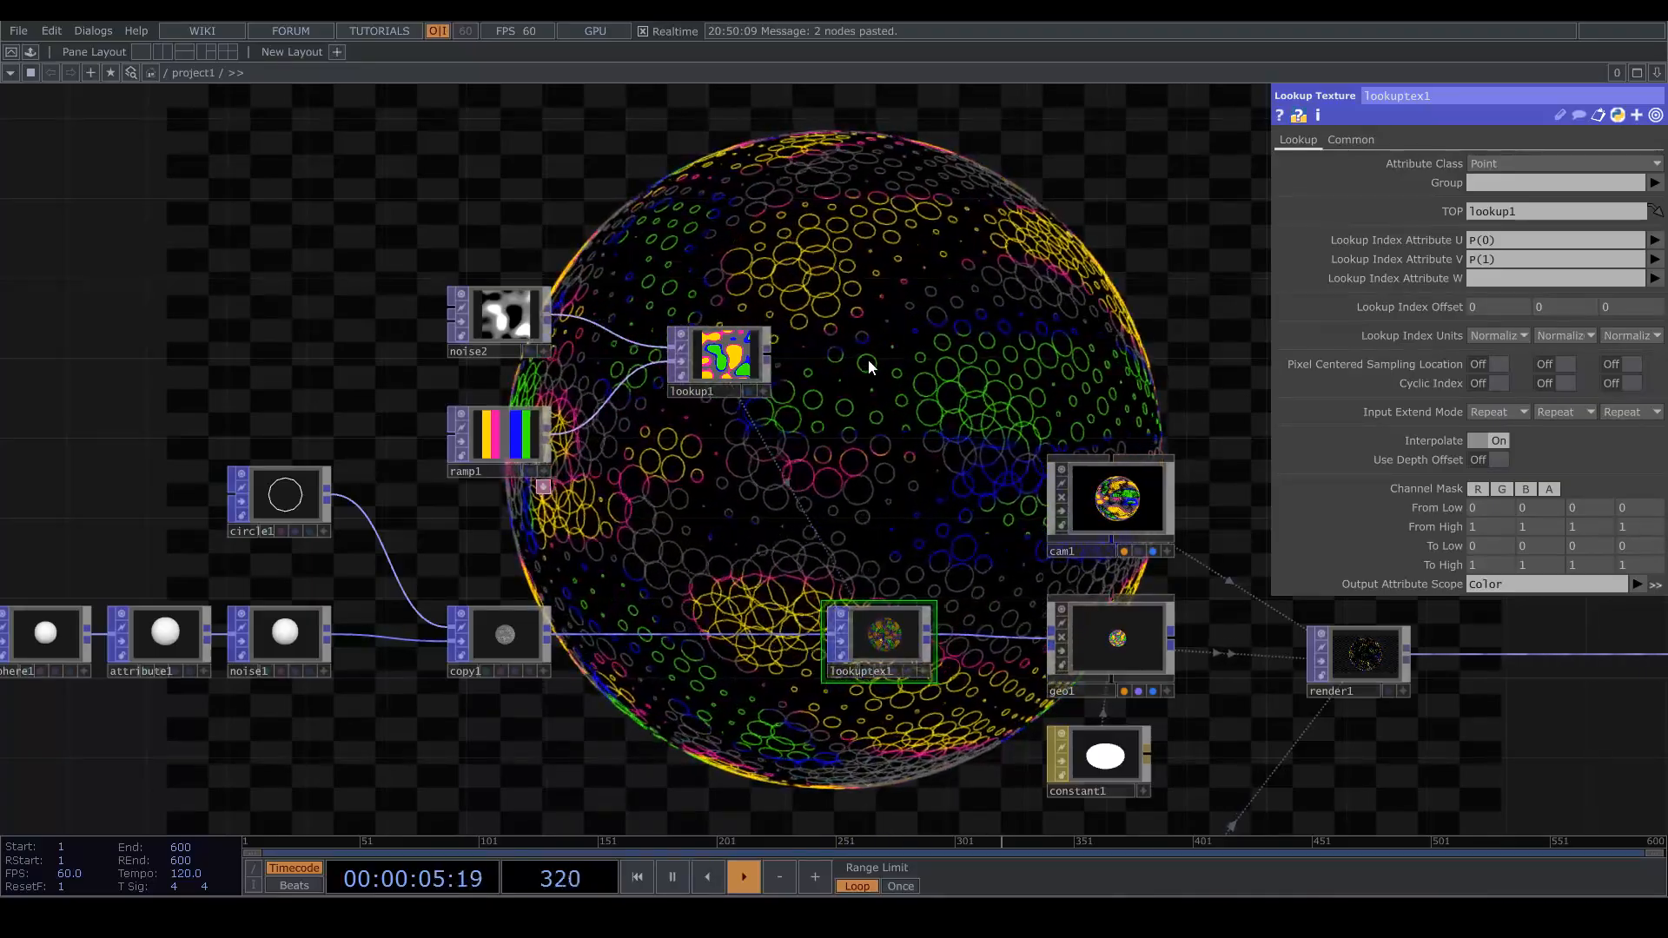
click(1655, 240)
click(1652, 320)
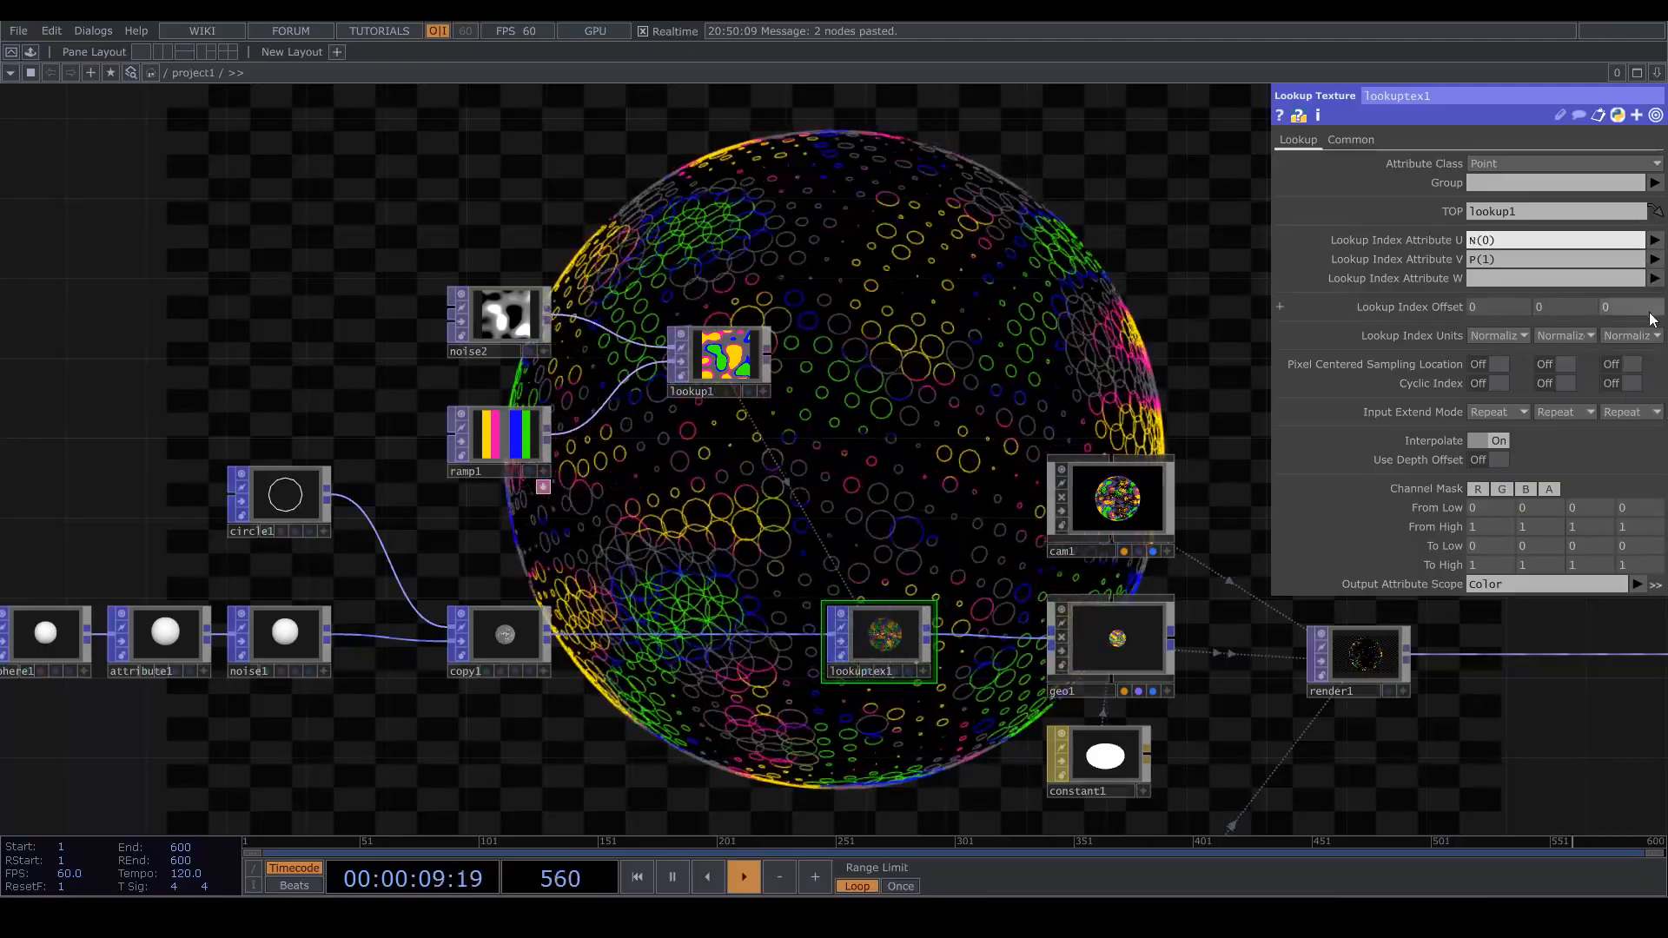
Set the Lookup Texture's Lookup Index Attribute V to N(2)
click(1655, 259)
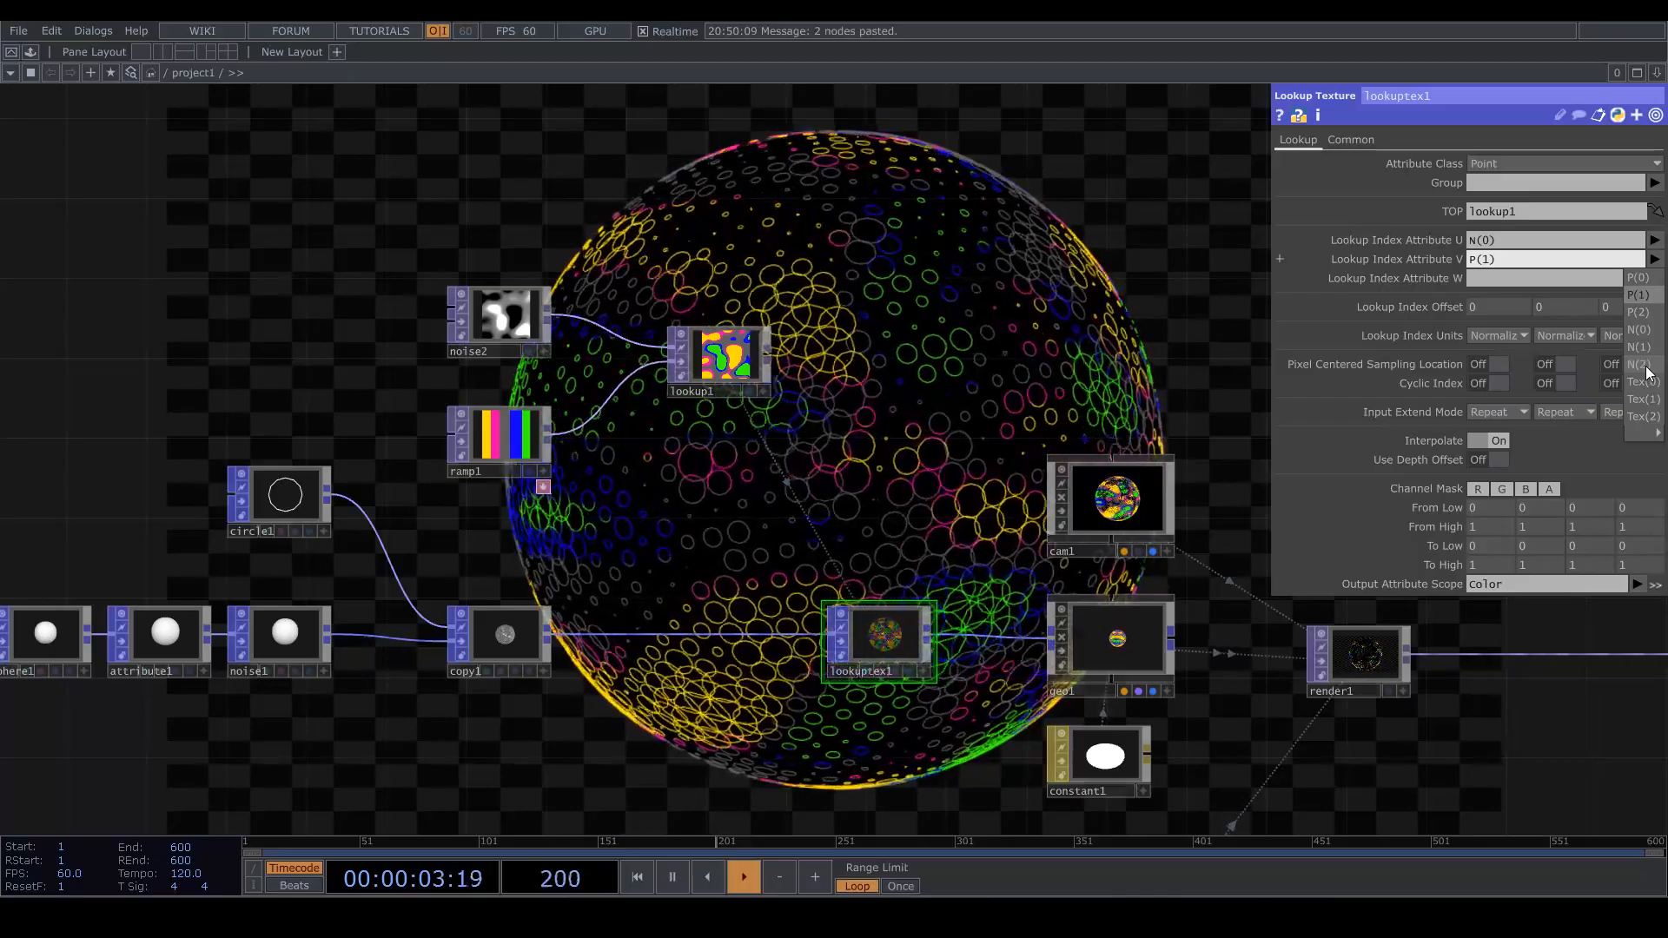
click(1649, 371)
drag(1117, 324, 1080, 327)
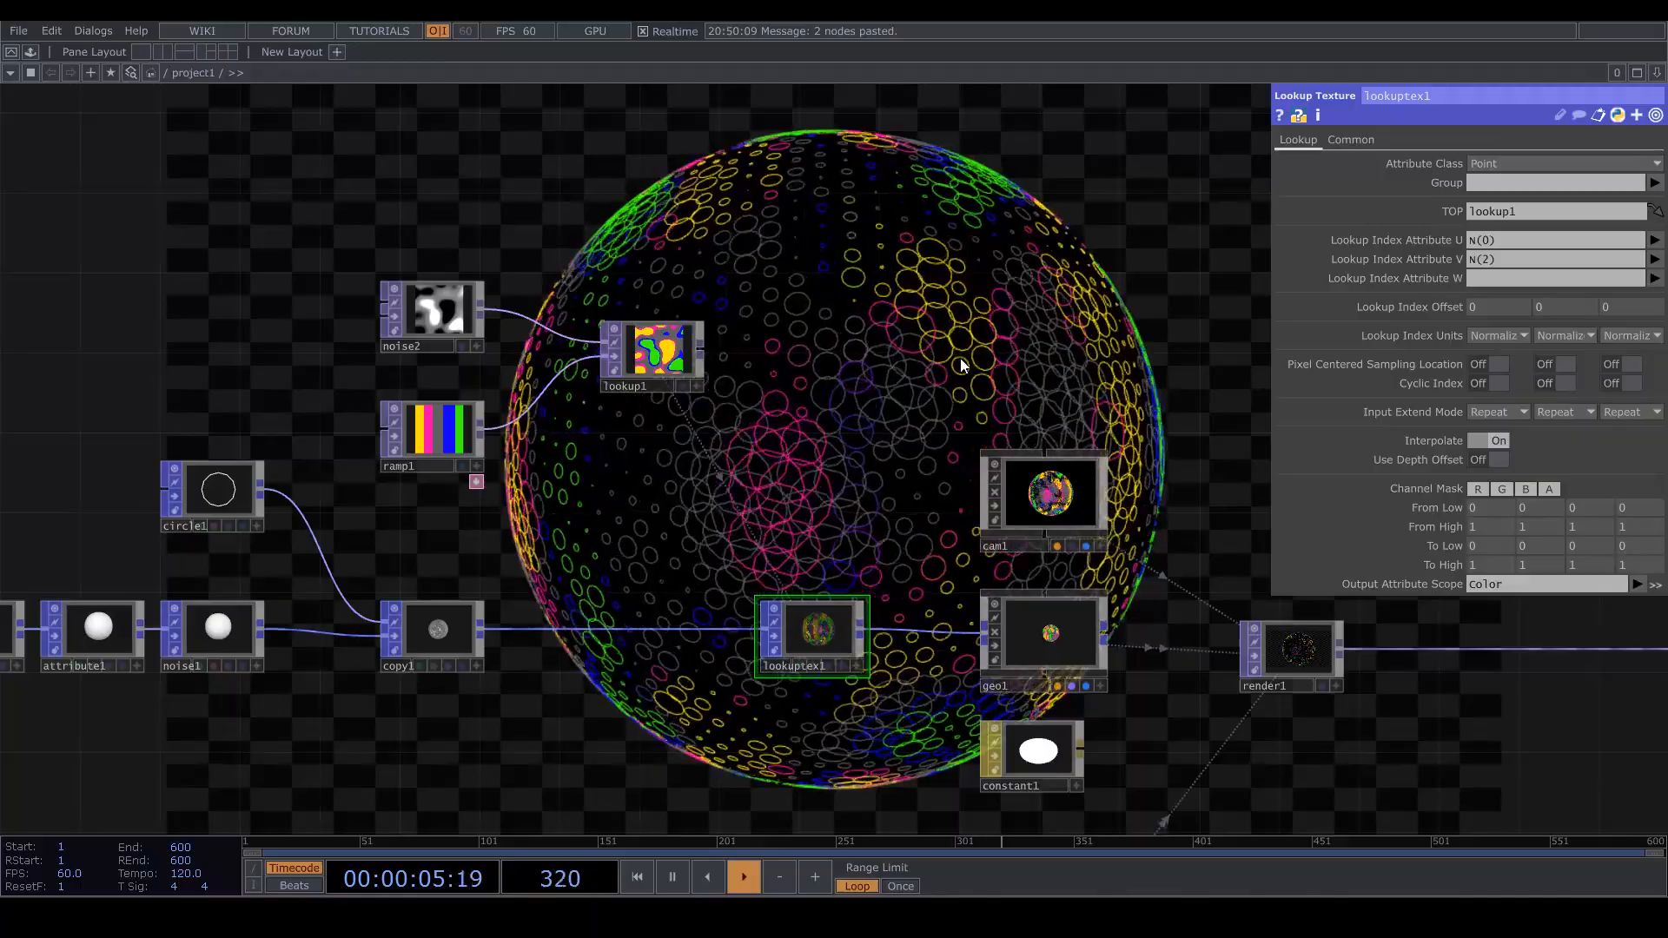
Begin an expression with "absTime." in the Translate Y parameter of the noise2 TOP
drag(638, 359, 752, 309)
scroll(758, 335, up, 2)
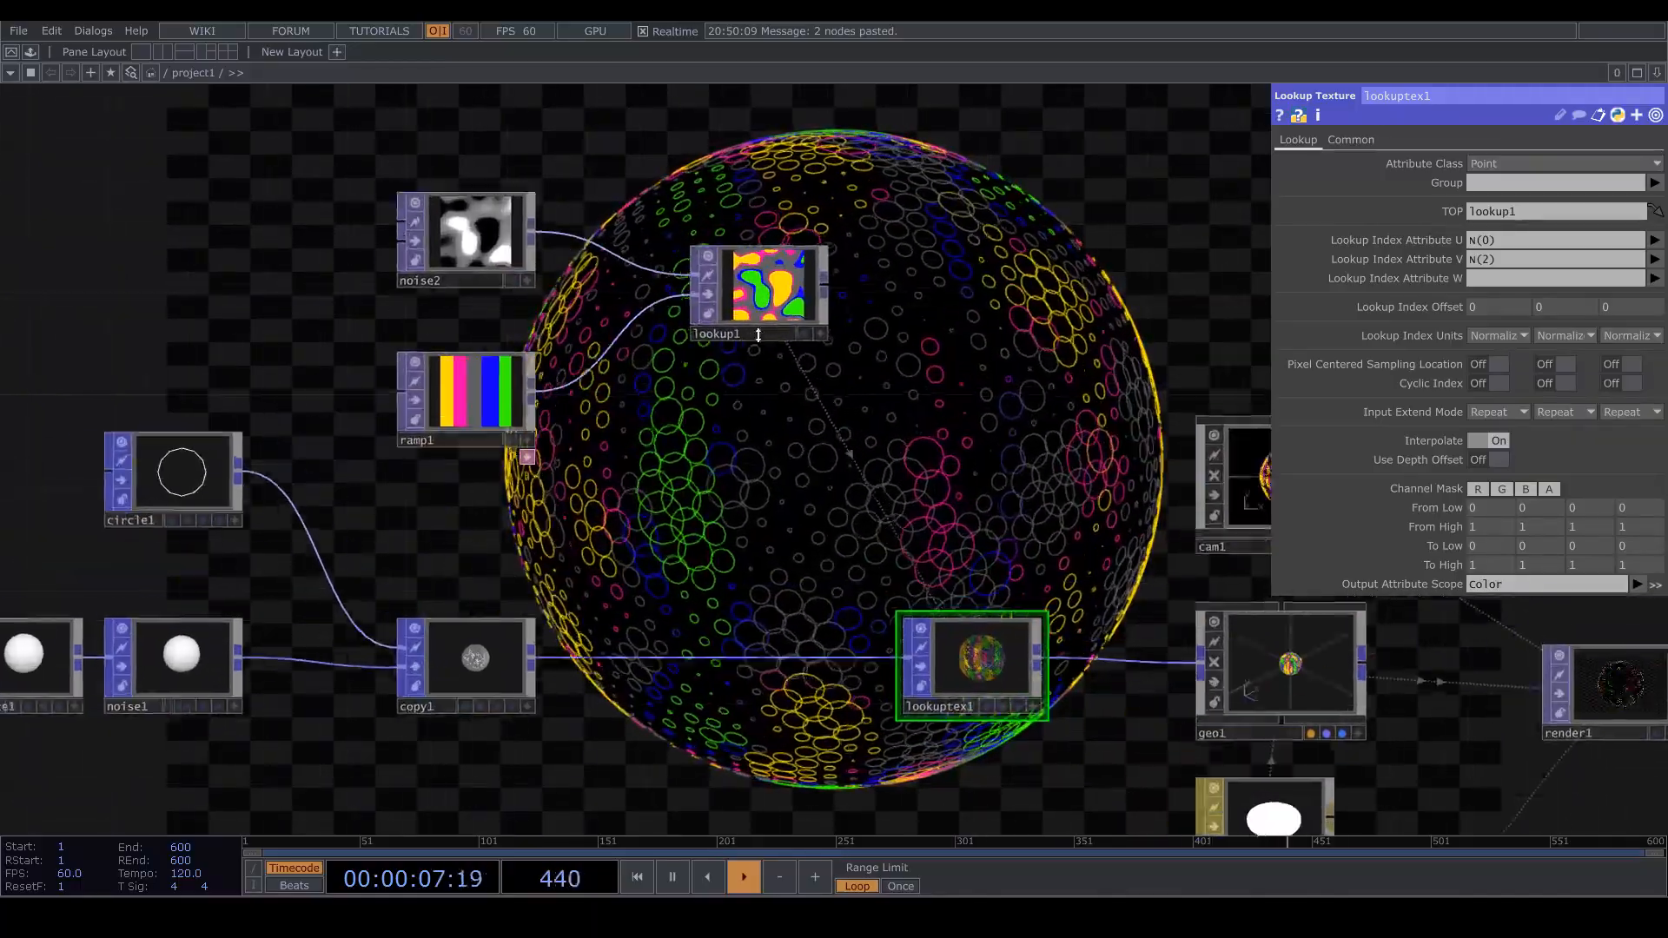
scroll(758, 335, up, 1)
click(491, 226)
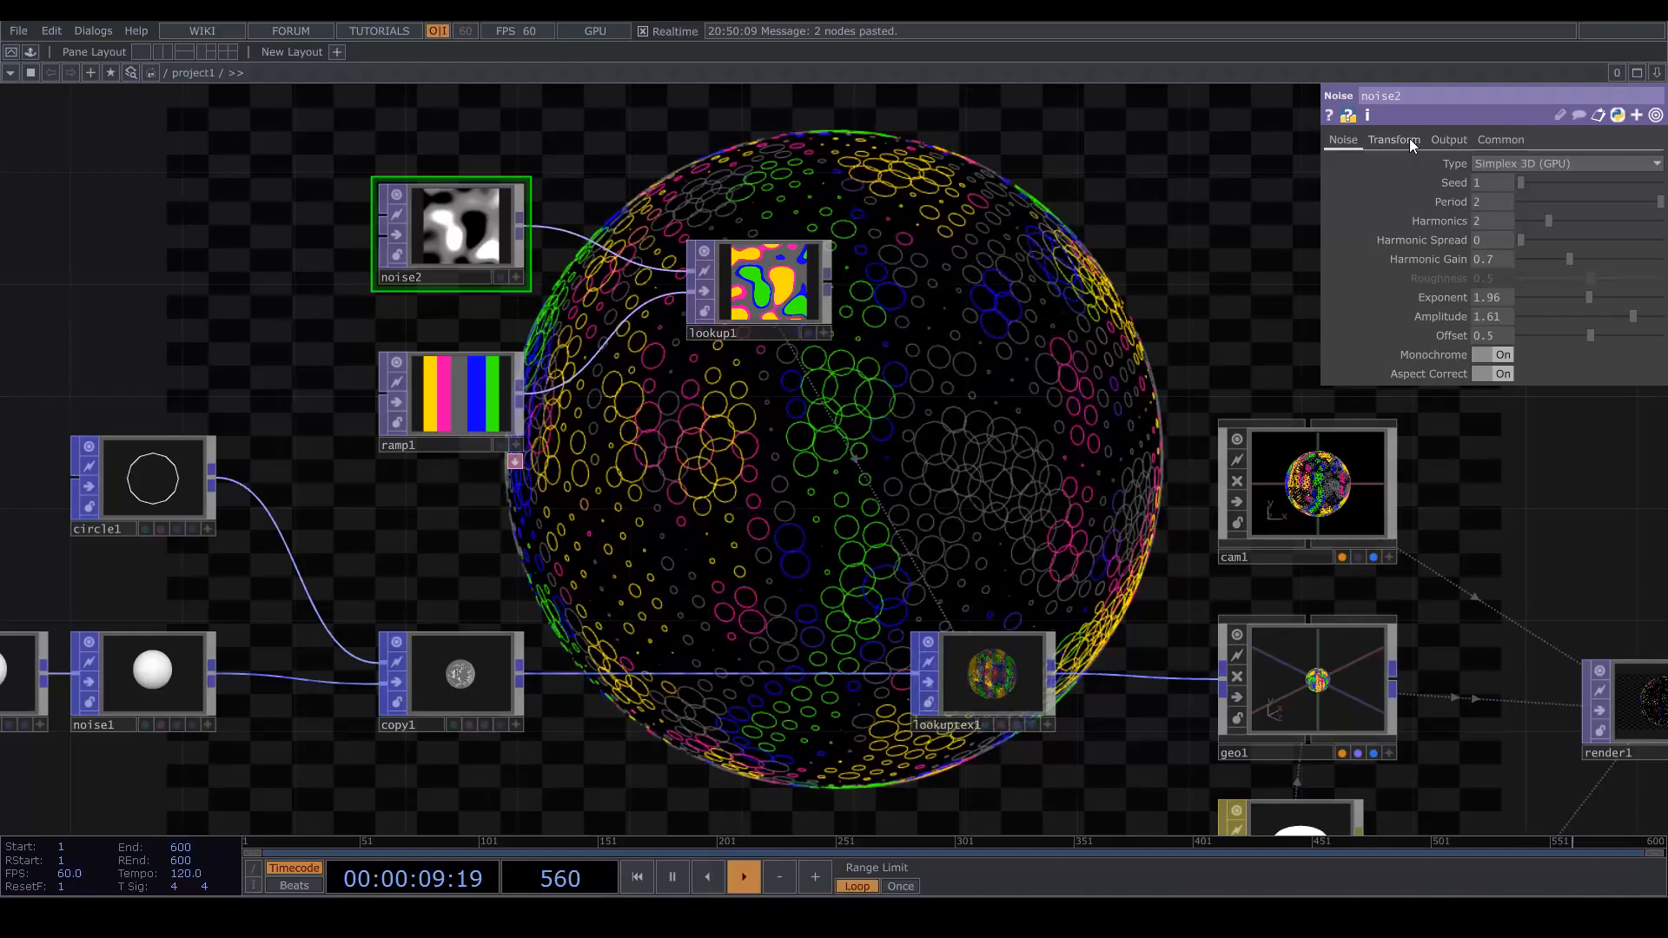
click(1407, 139)
click(1555, 207)
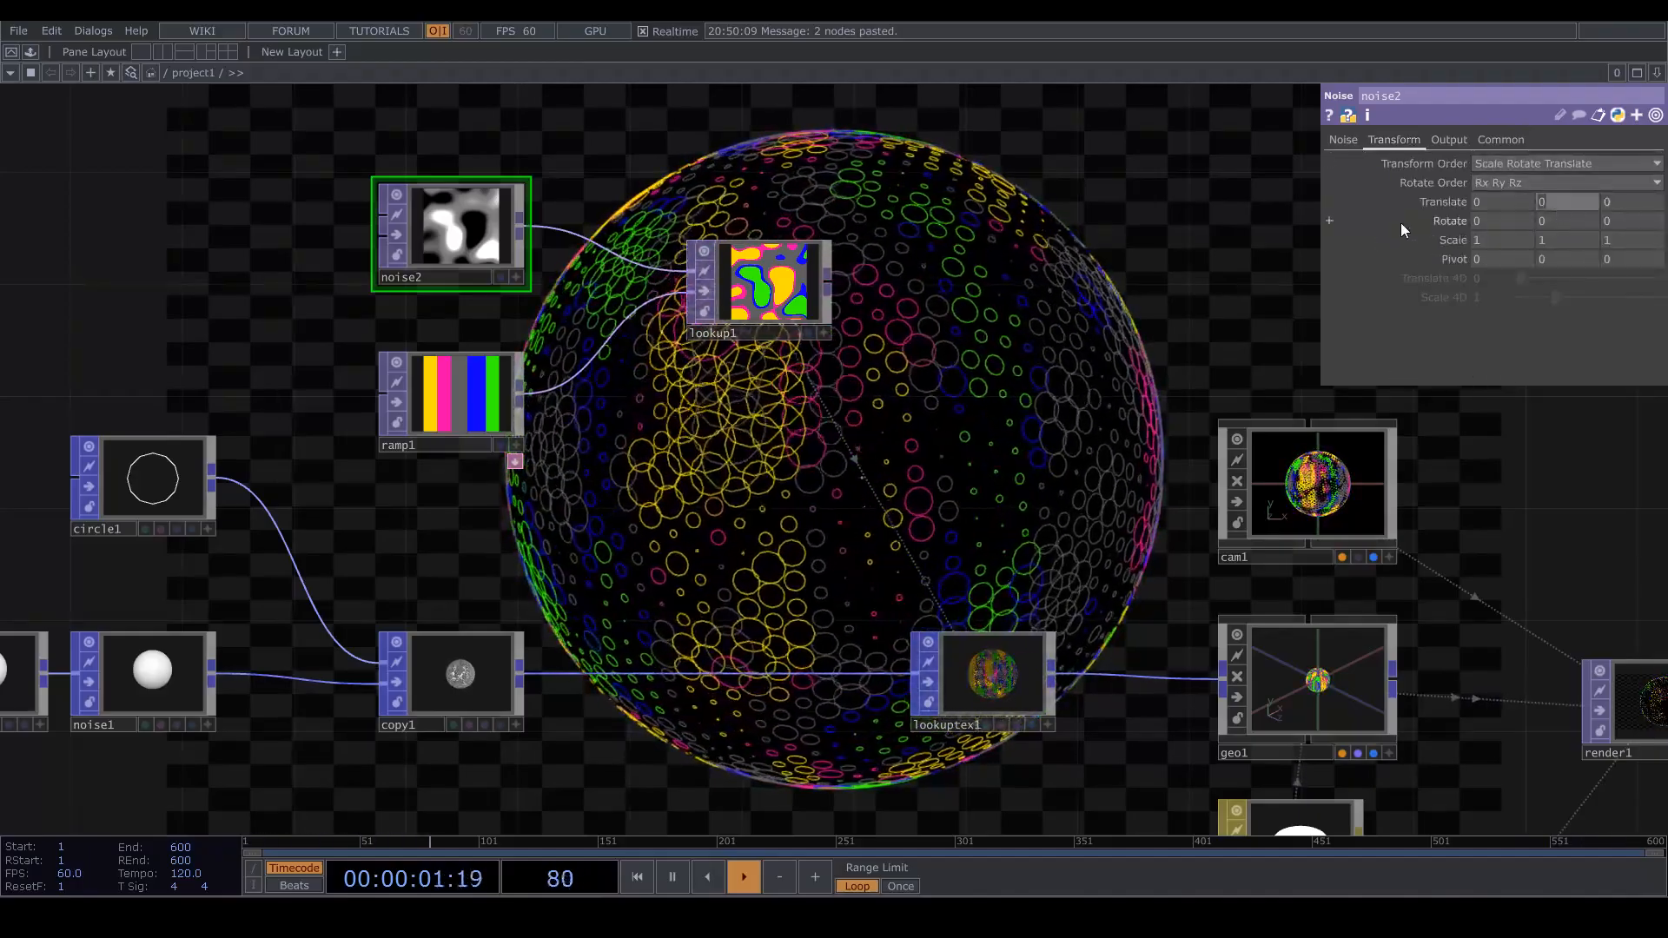
text(absTime)
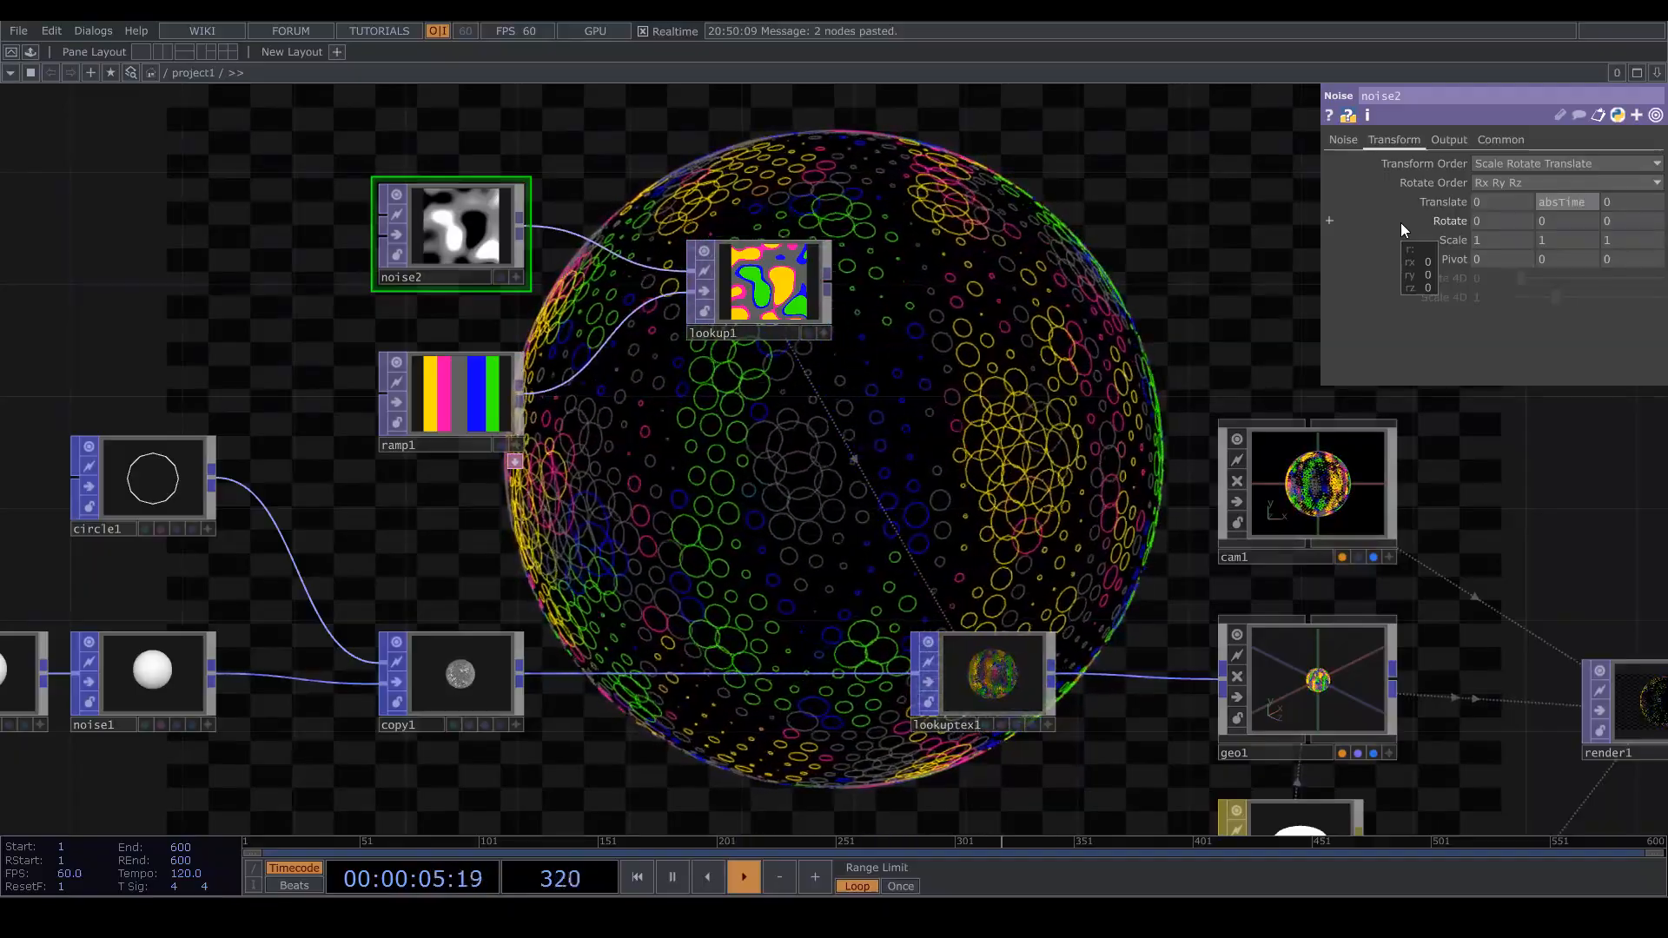
text(.)
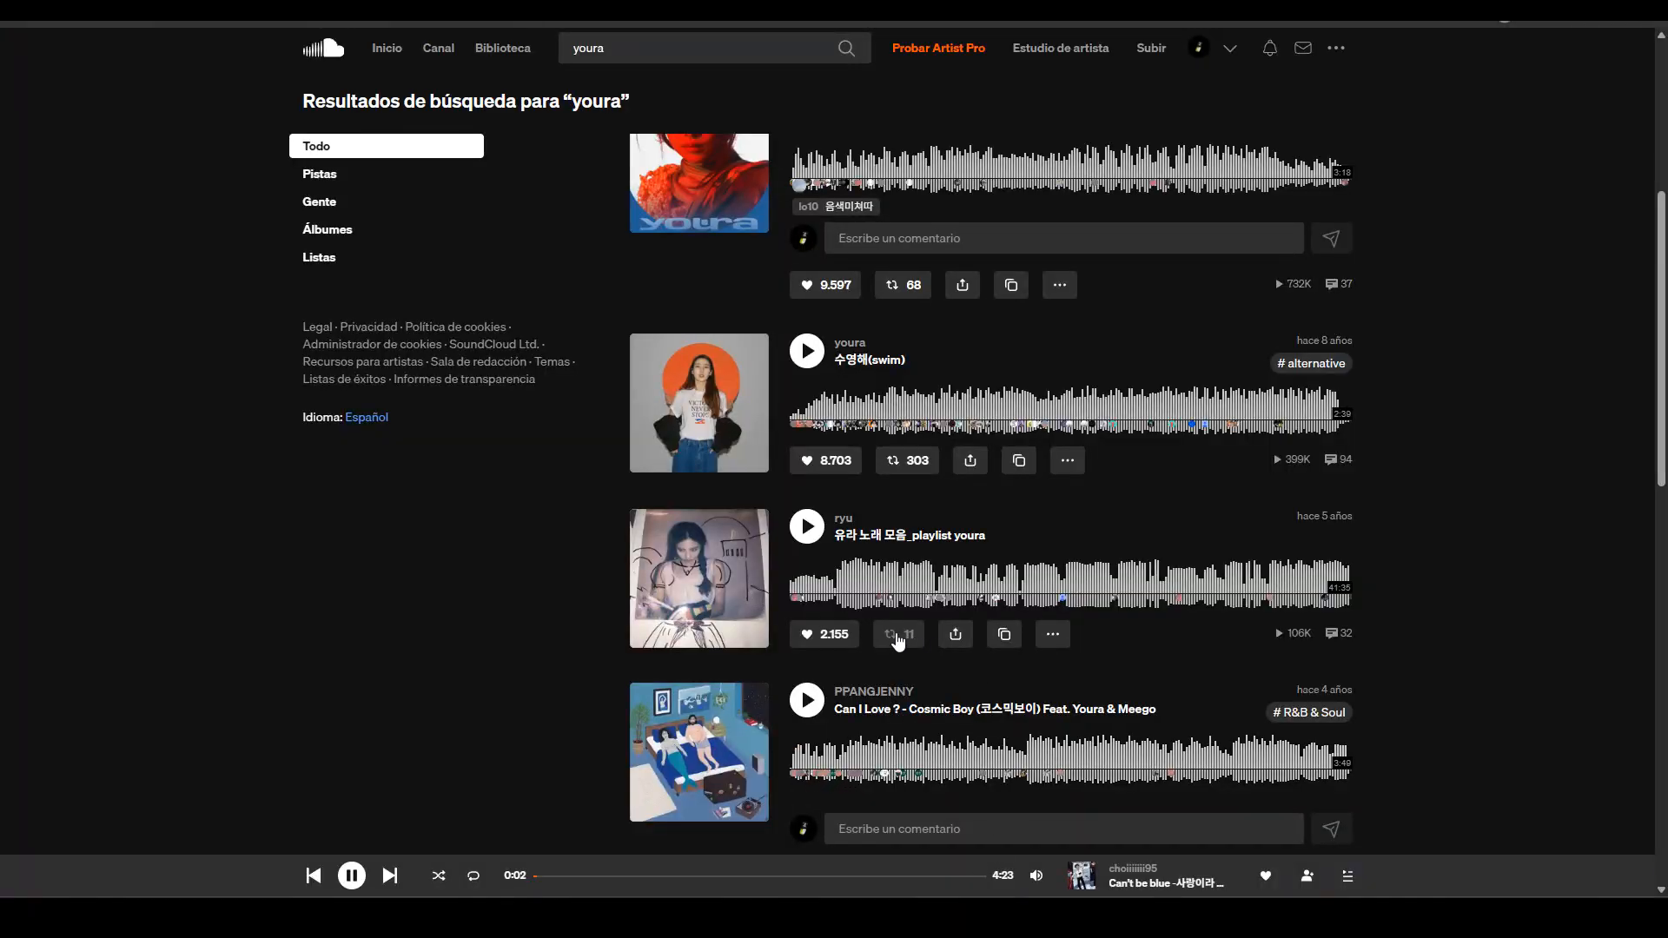
scroll(787, 566, down, 1)
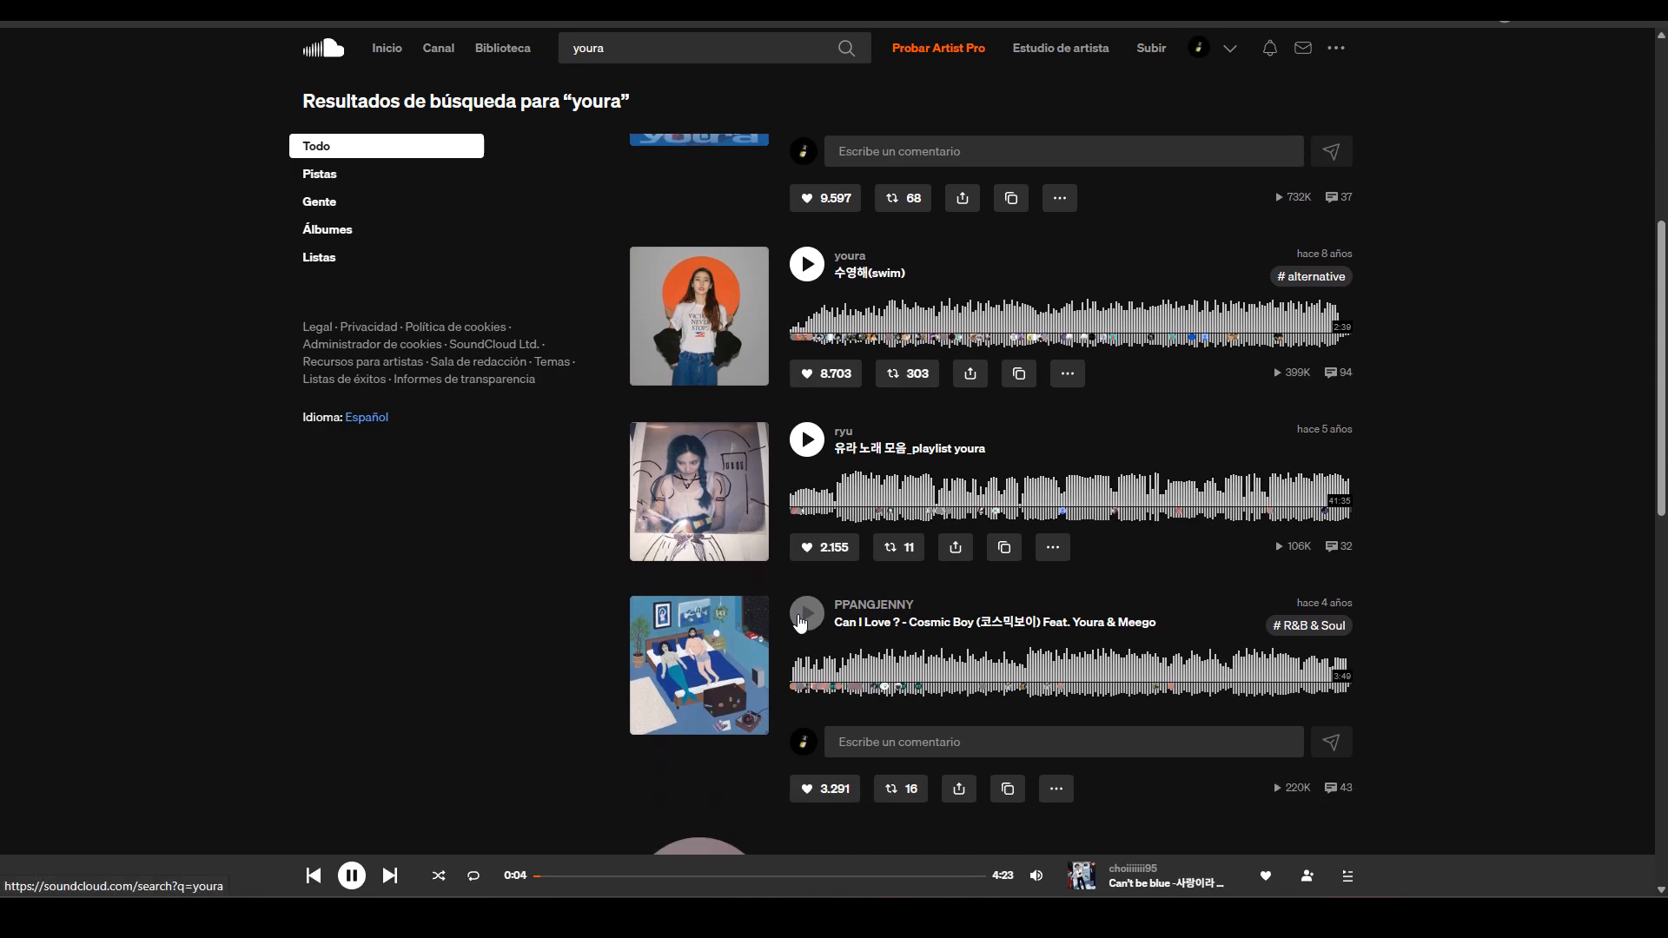
click(805, 264)
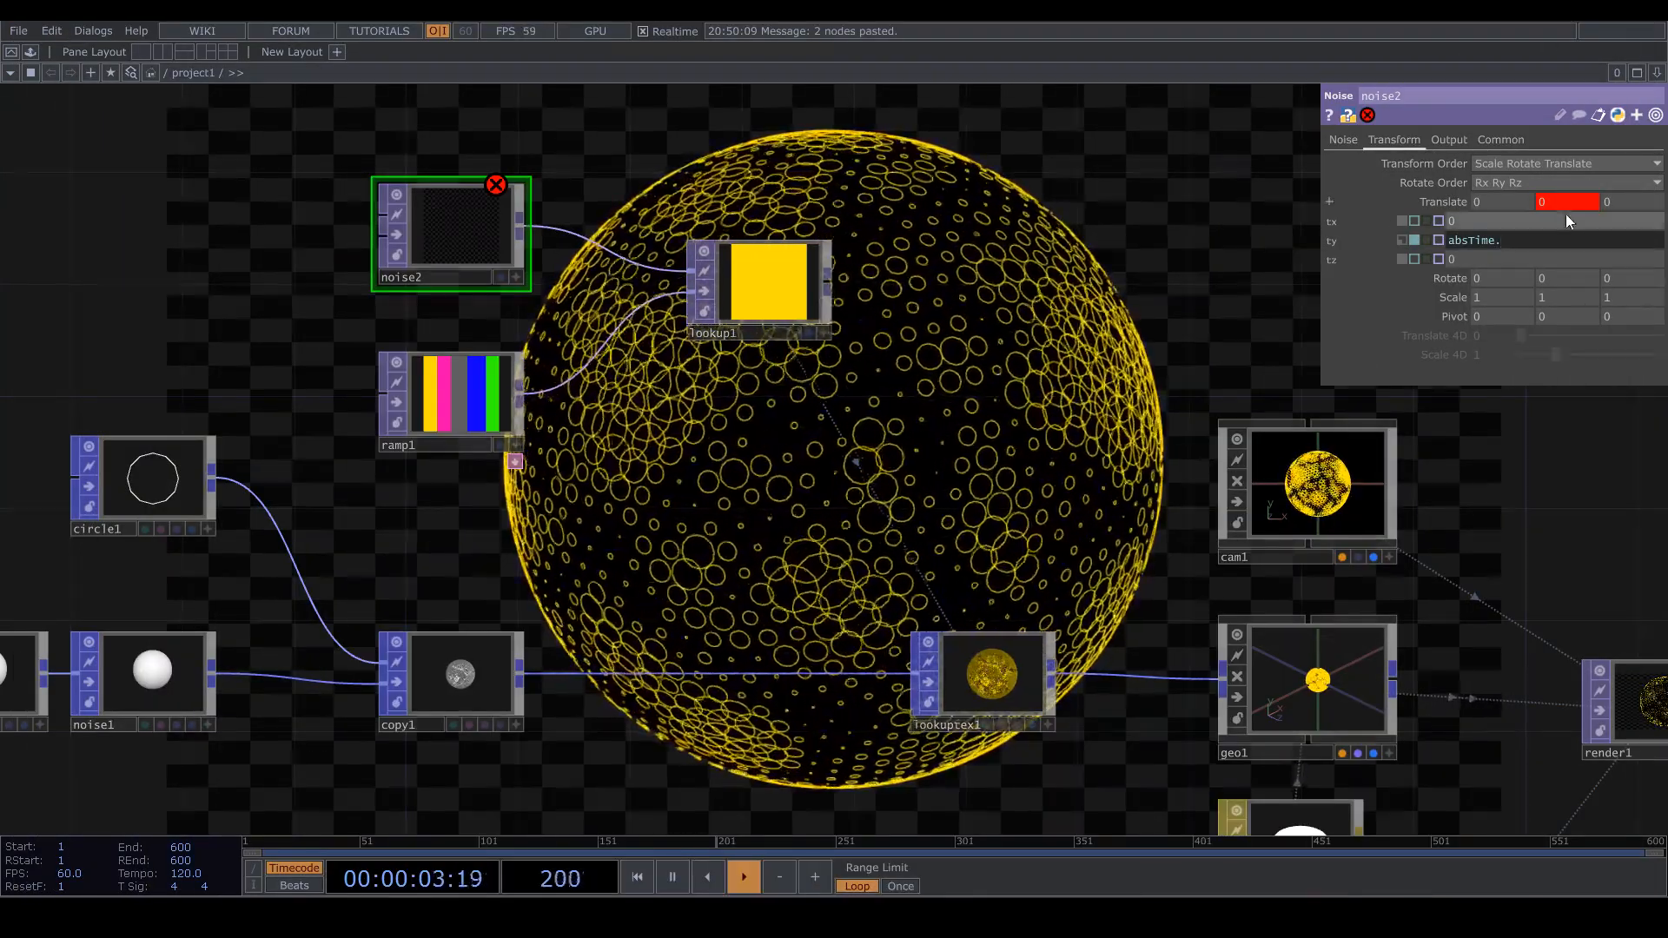
Complete noise2's Translate Y expression as absTime.seconds *0.2
text(s)
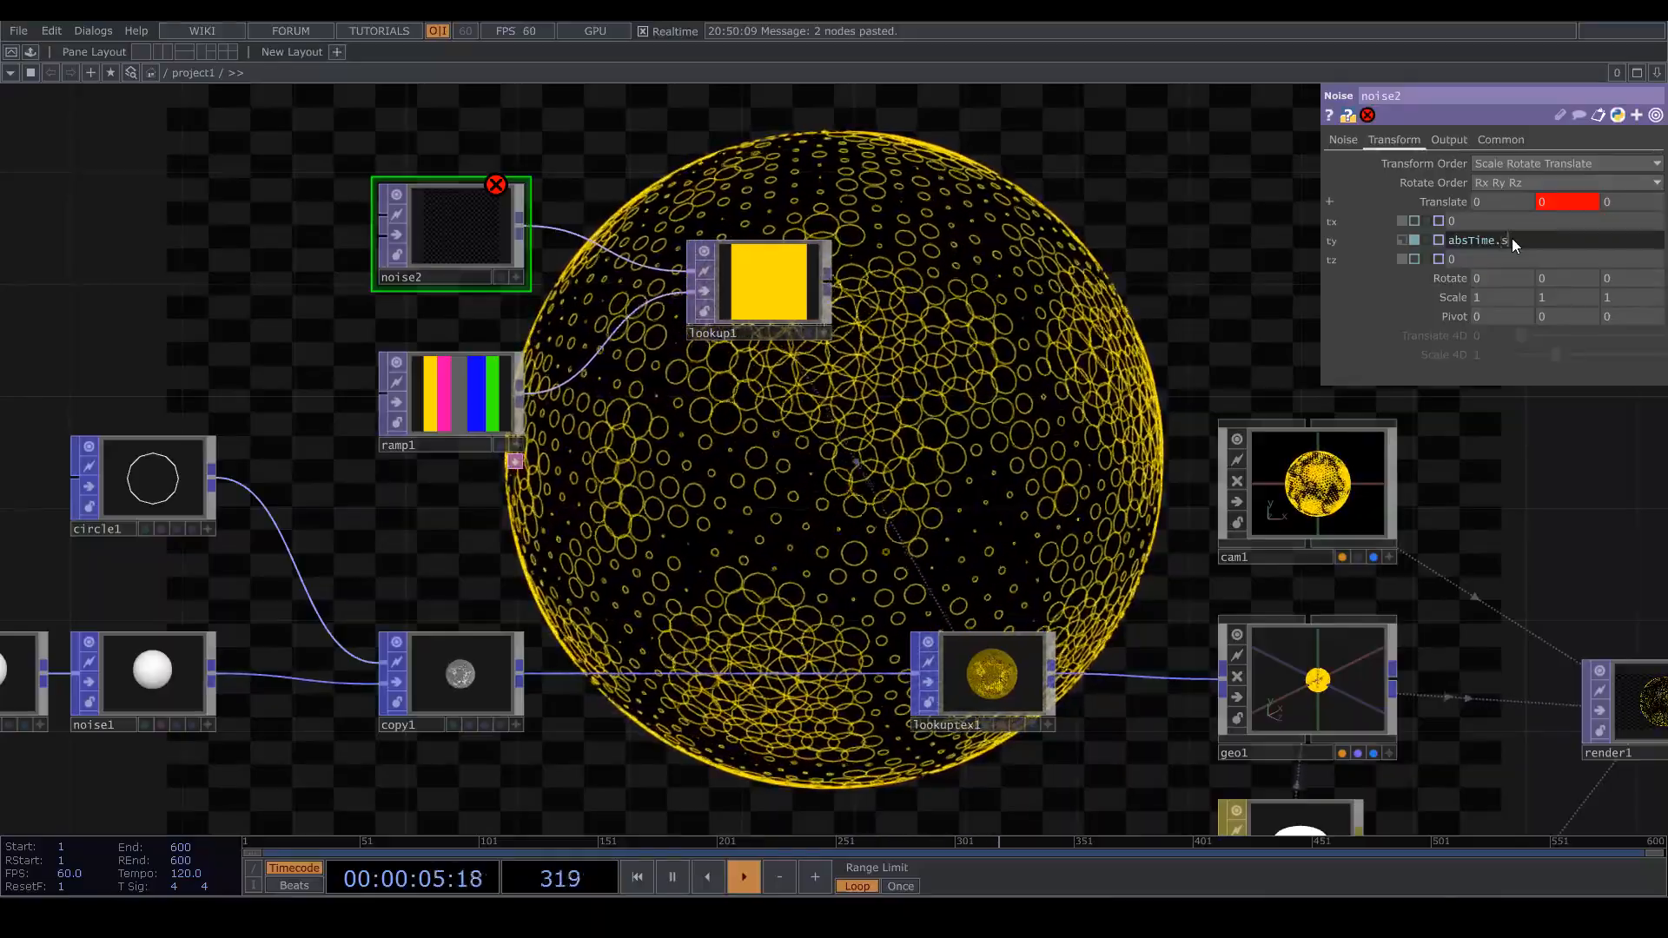
text(econds)
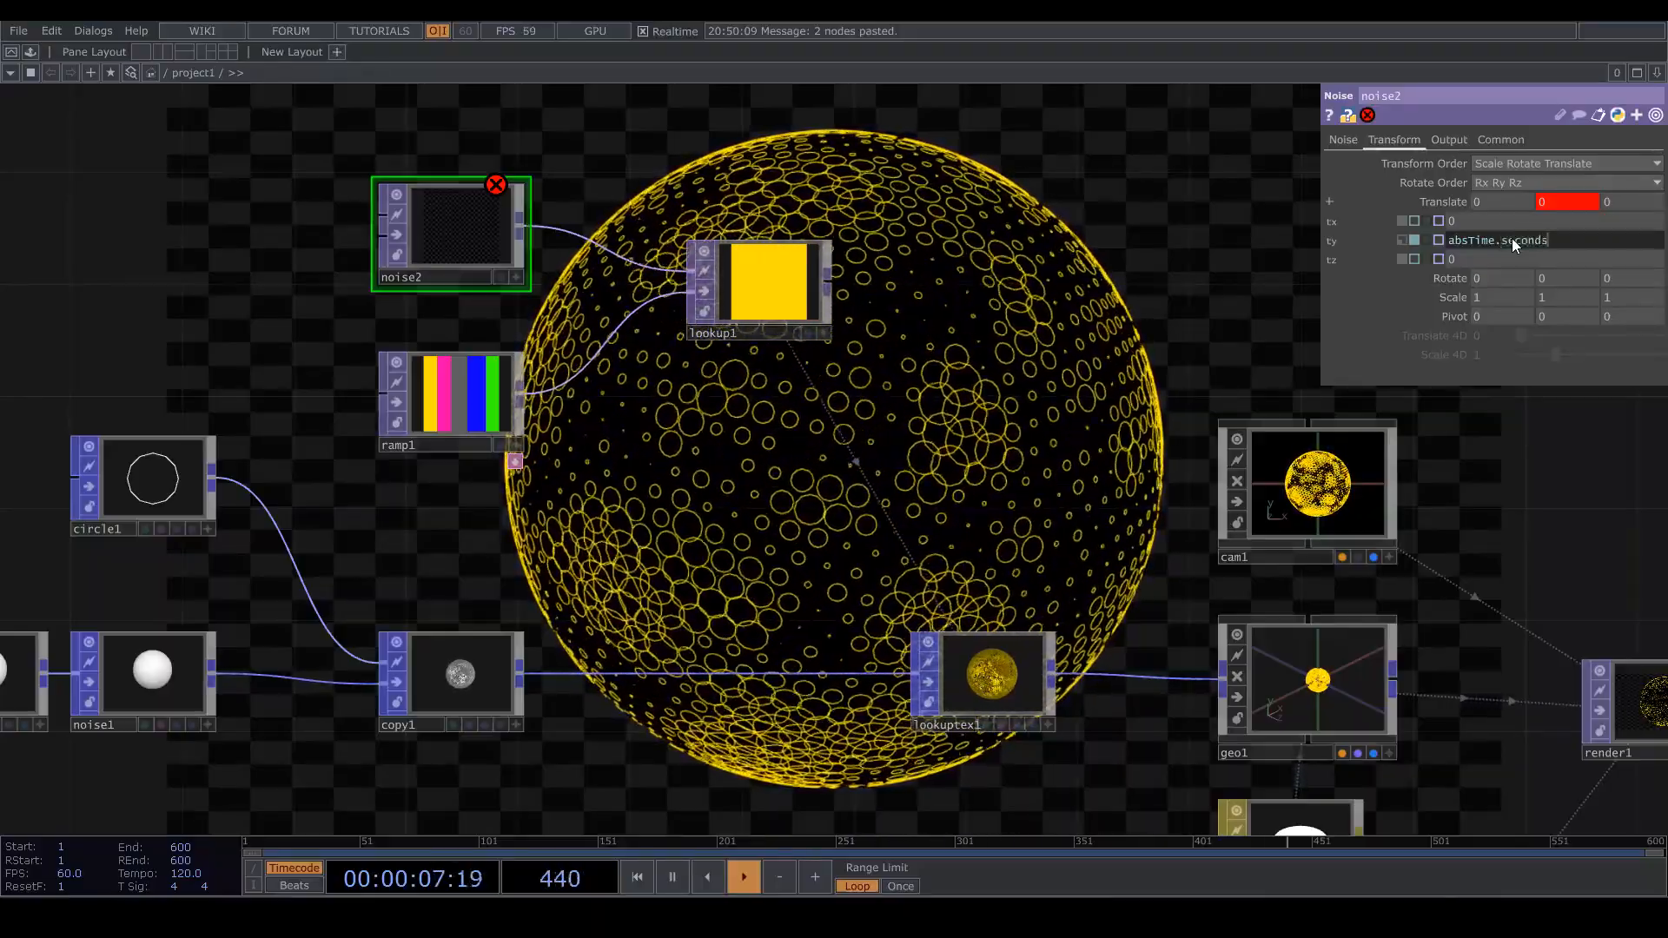
text( *0.2)
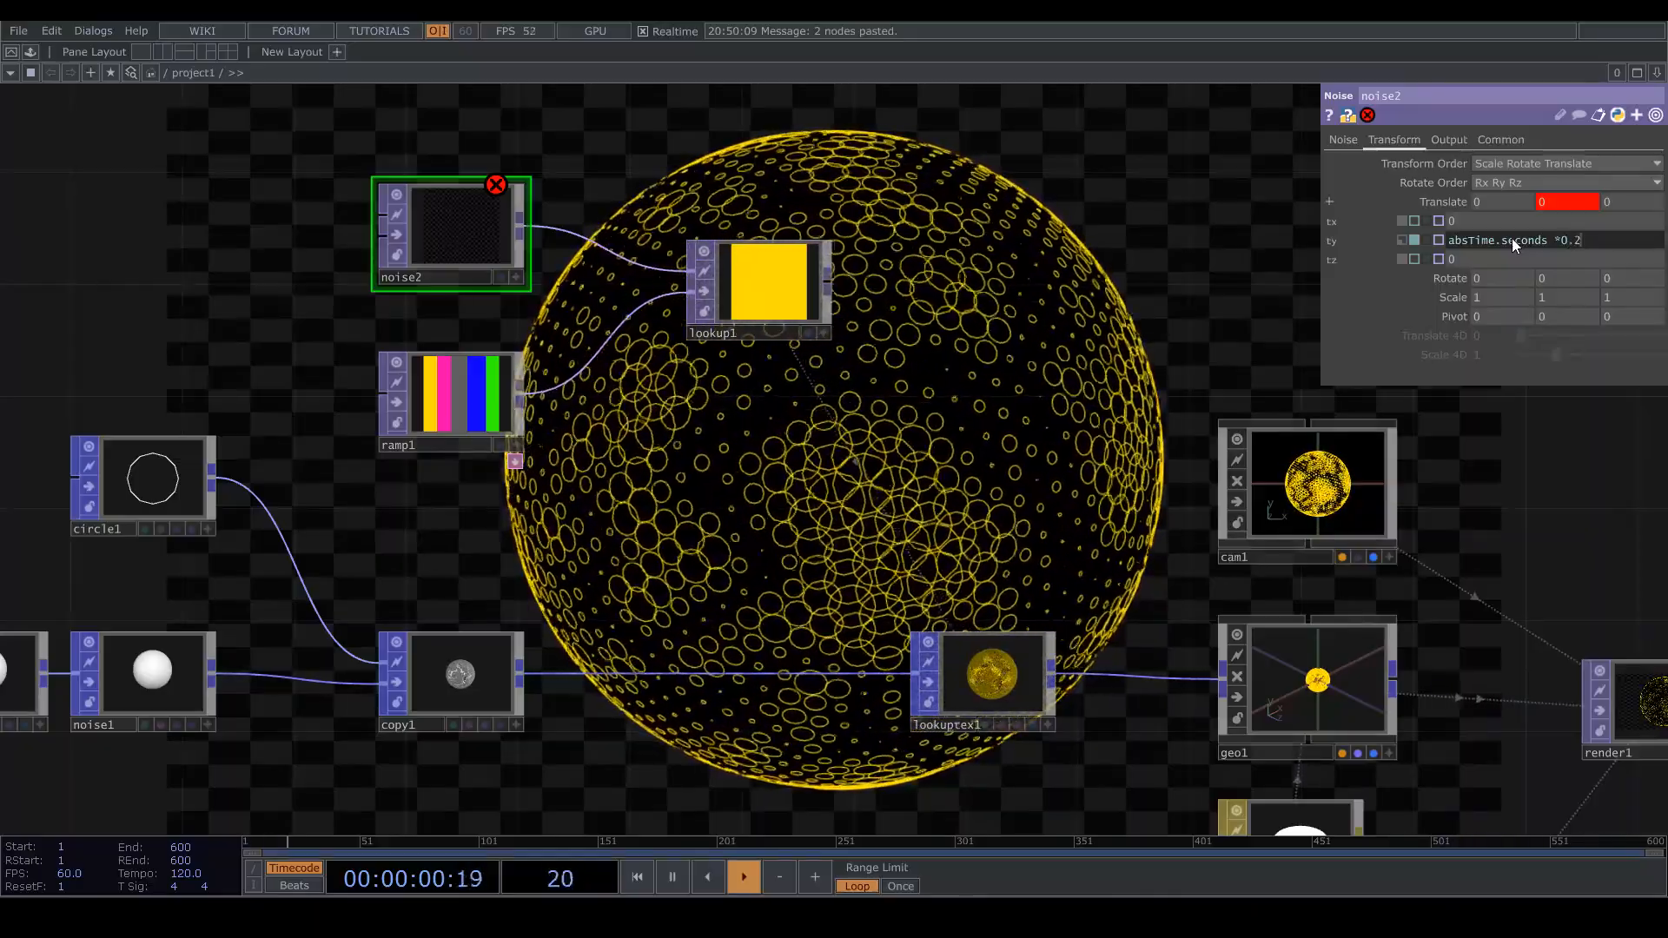
key(Return)
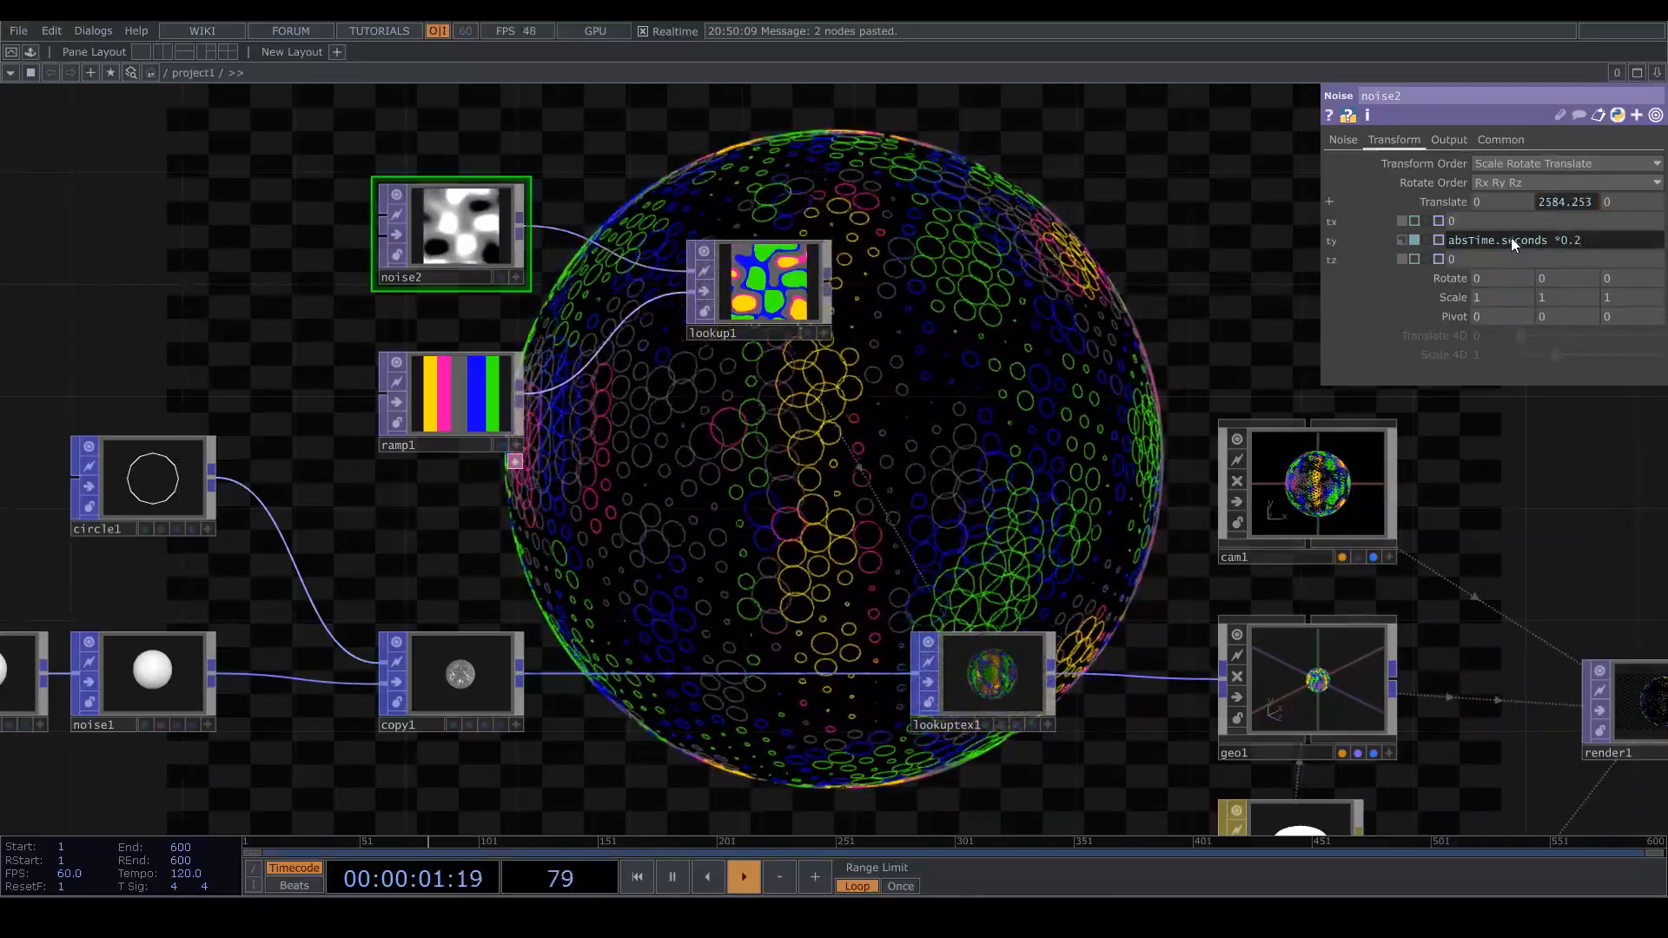
Set the Divisions of the circle1 node to 24
mouse_move(1040, 401)
mouse_down()
mouse_move(894, 398)
mouse_move(1040, 415)
mouse_up()
drag(784, 513, 1182, 422)
click(608, 398)
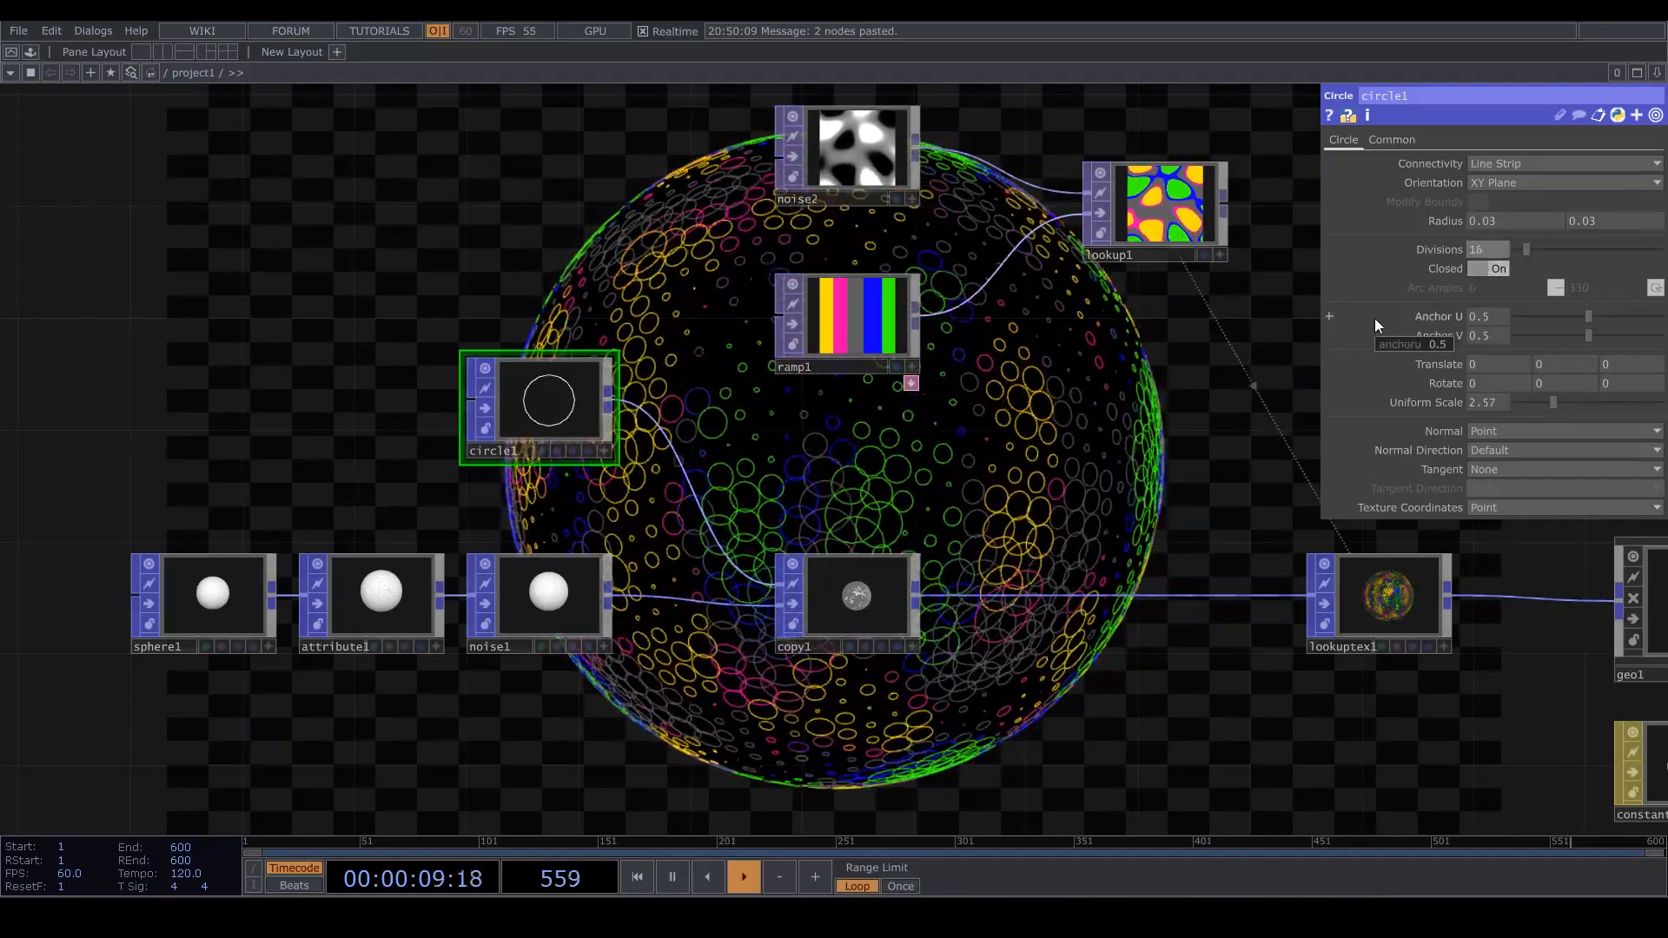
text(16)
key(Return)
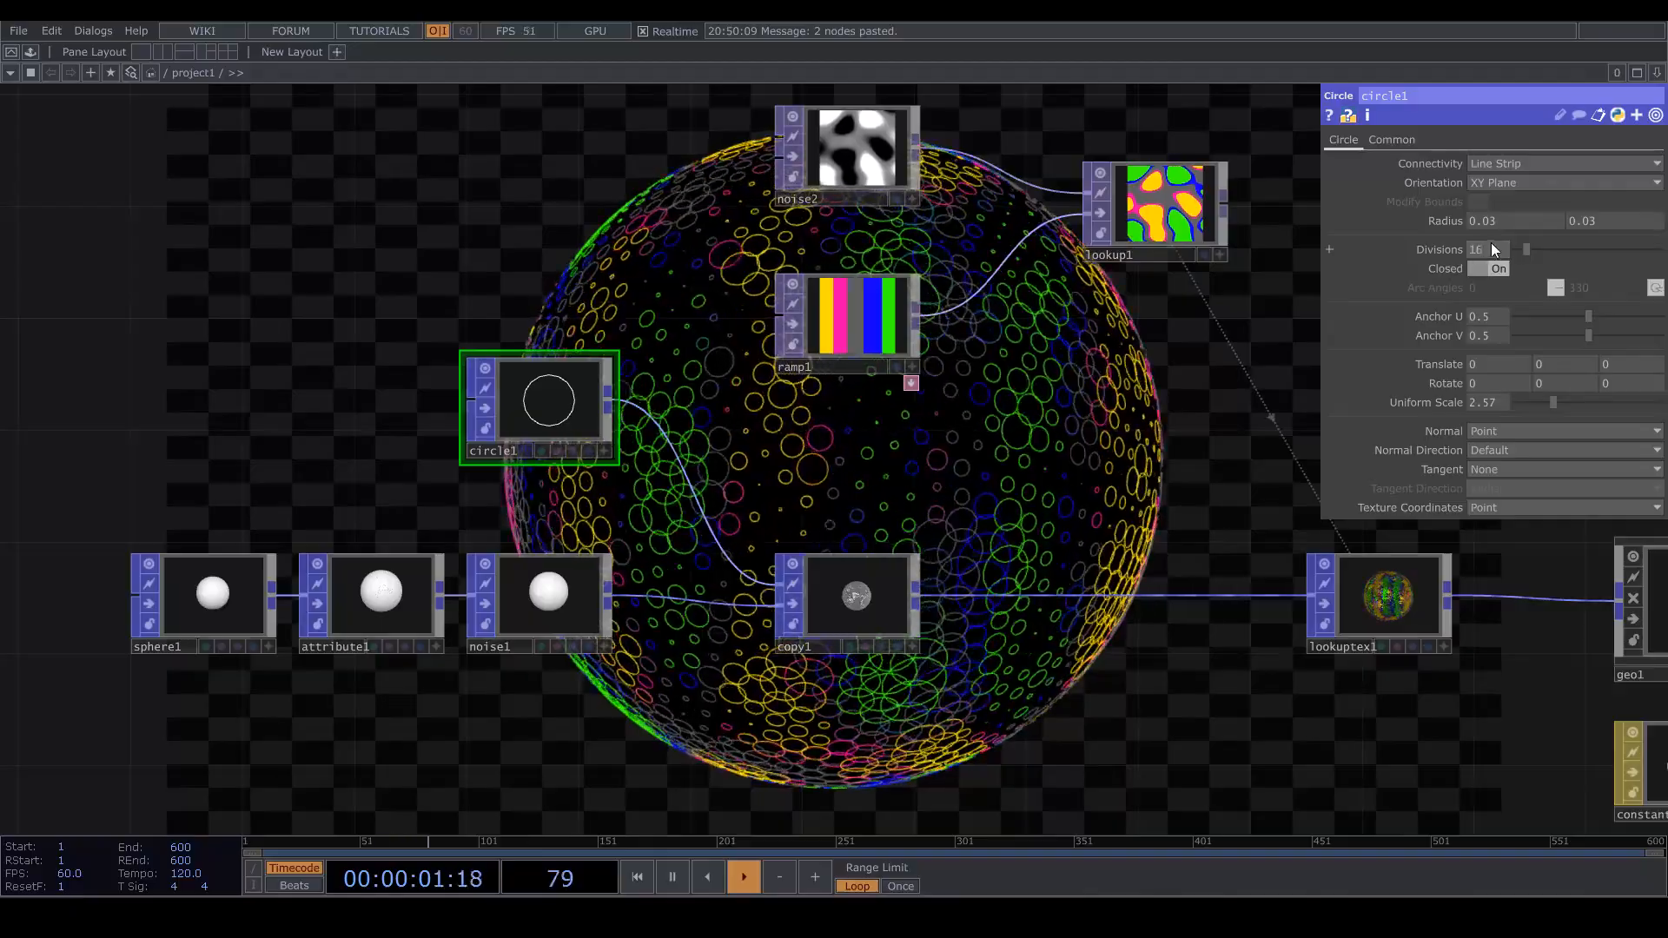
text(24)
key(Return)
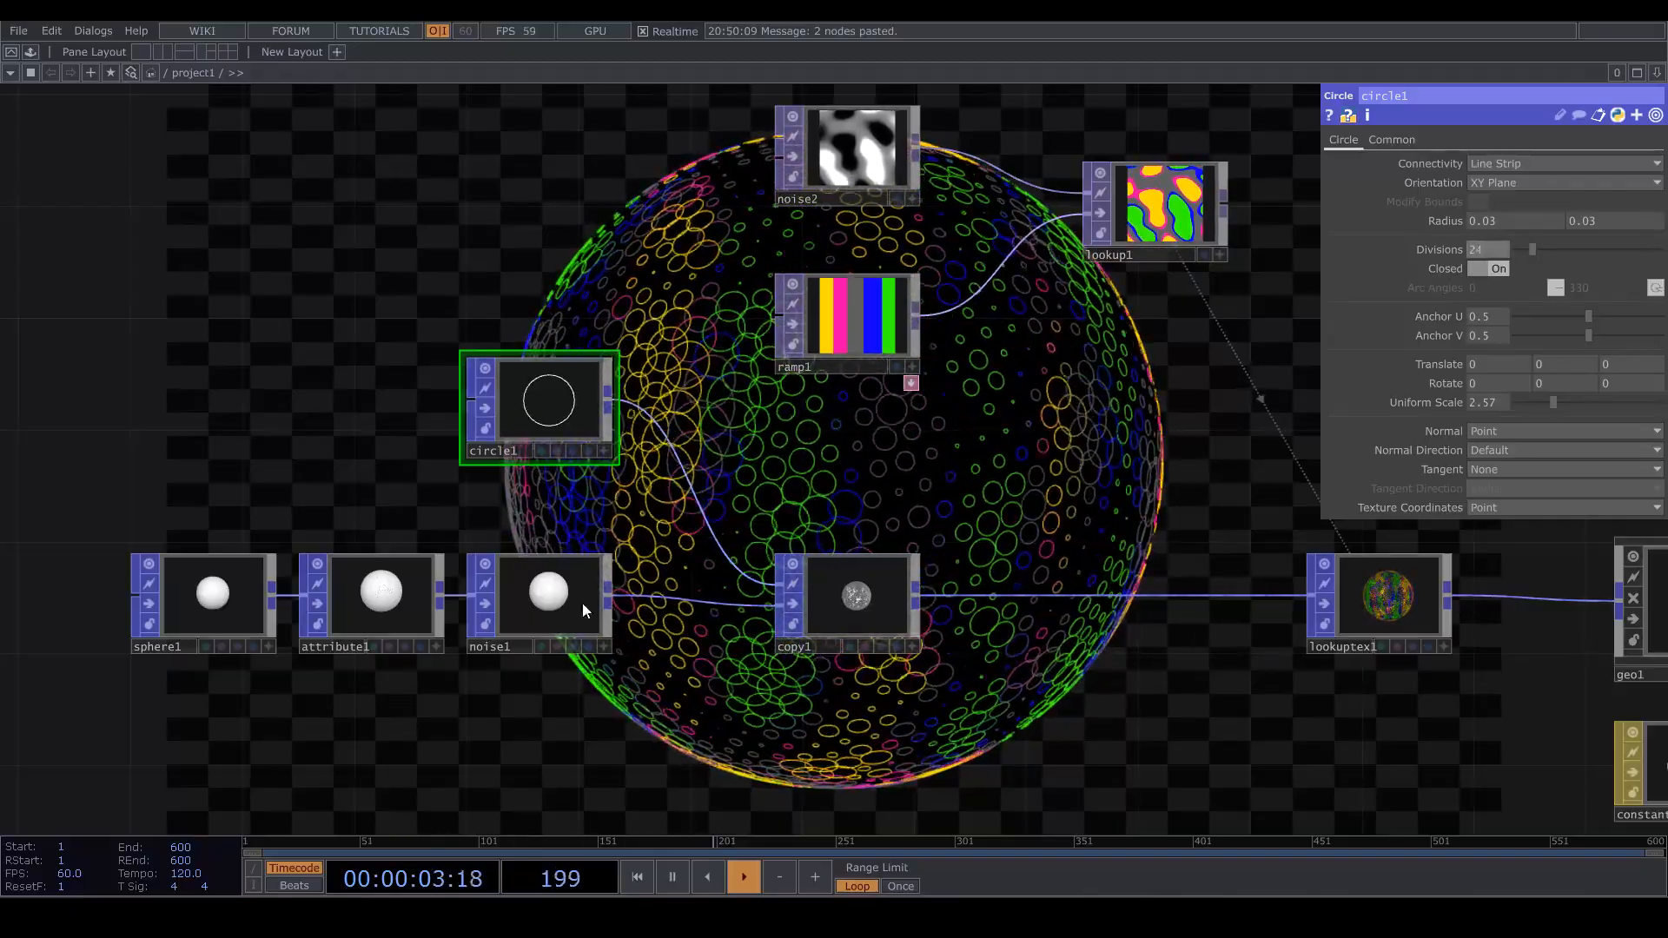
Move the lookup1 node directly above the Lookup Texture node
drag(951, 470, 430, 535)
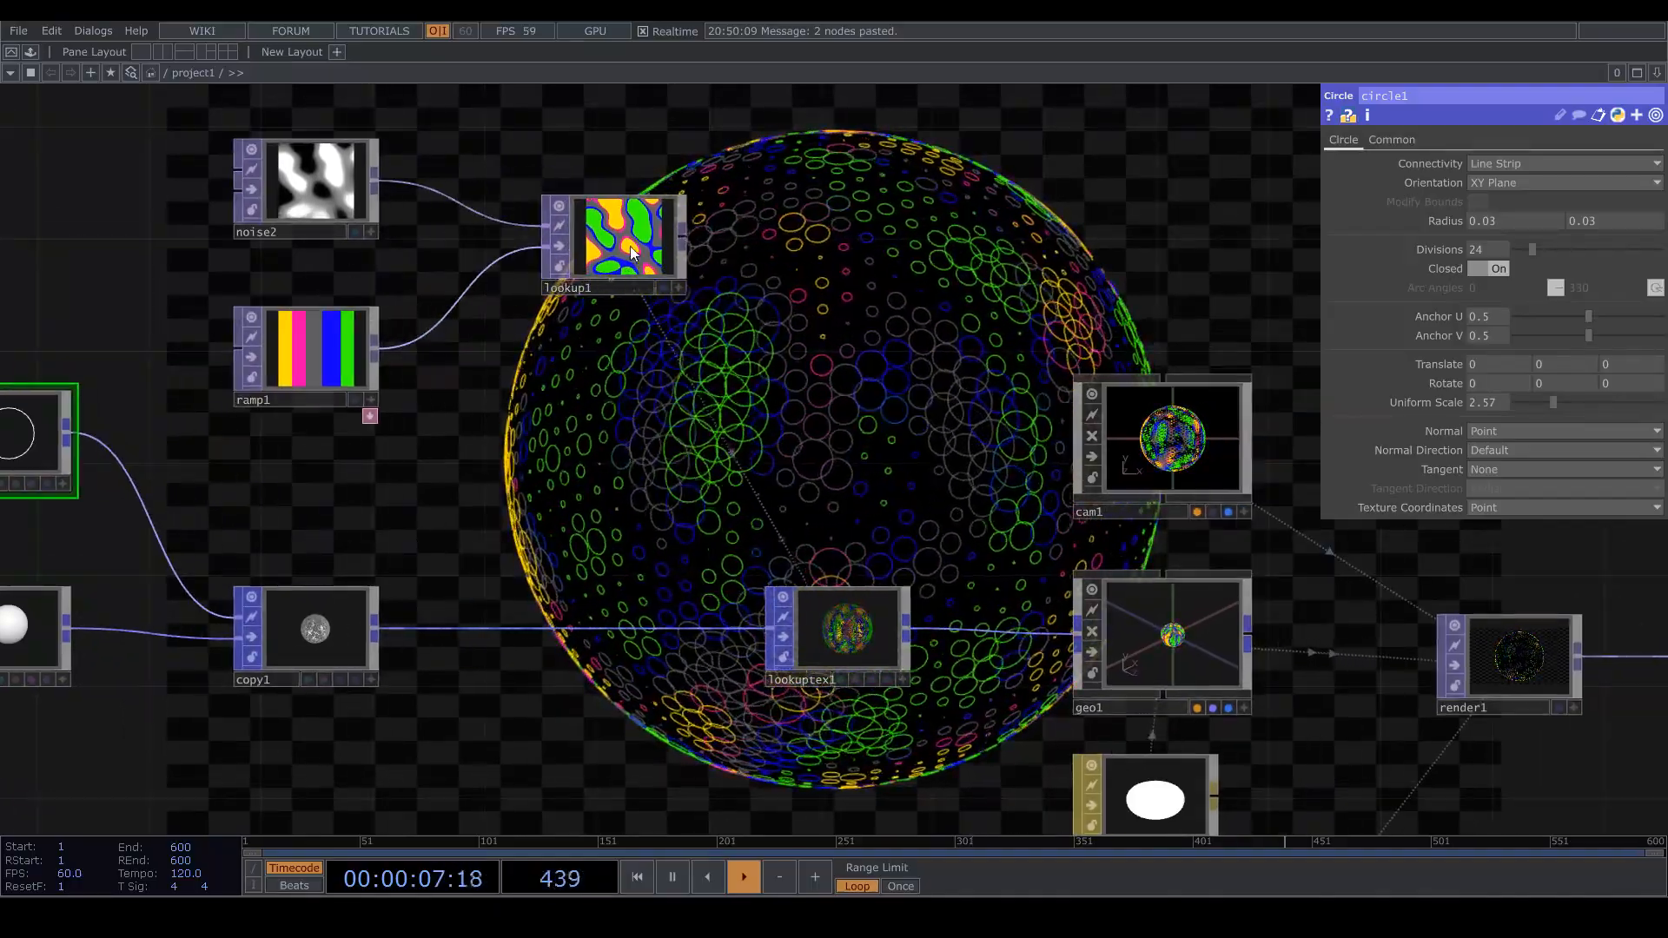
drag(657, 244, 851, 252)
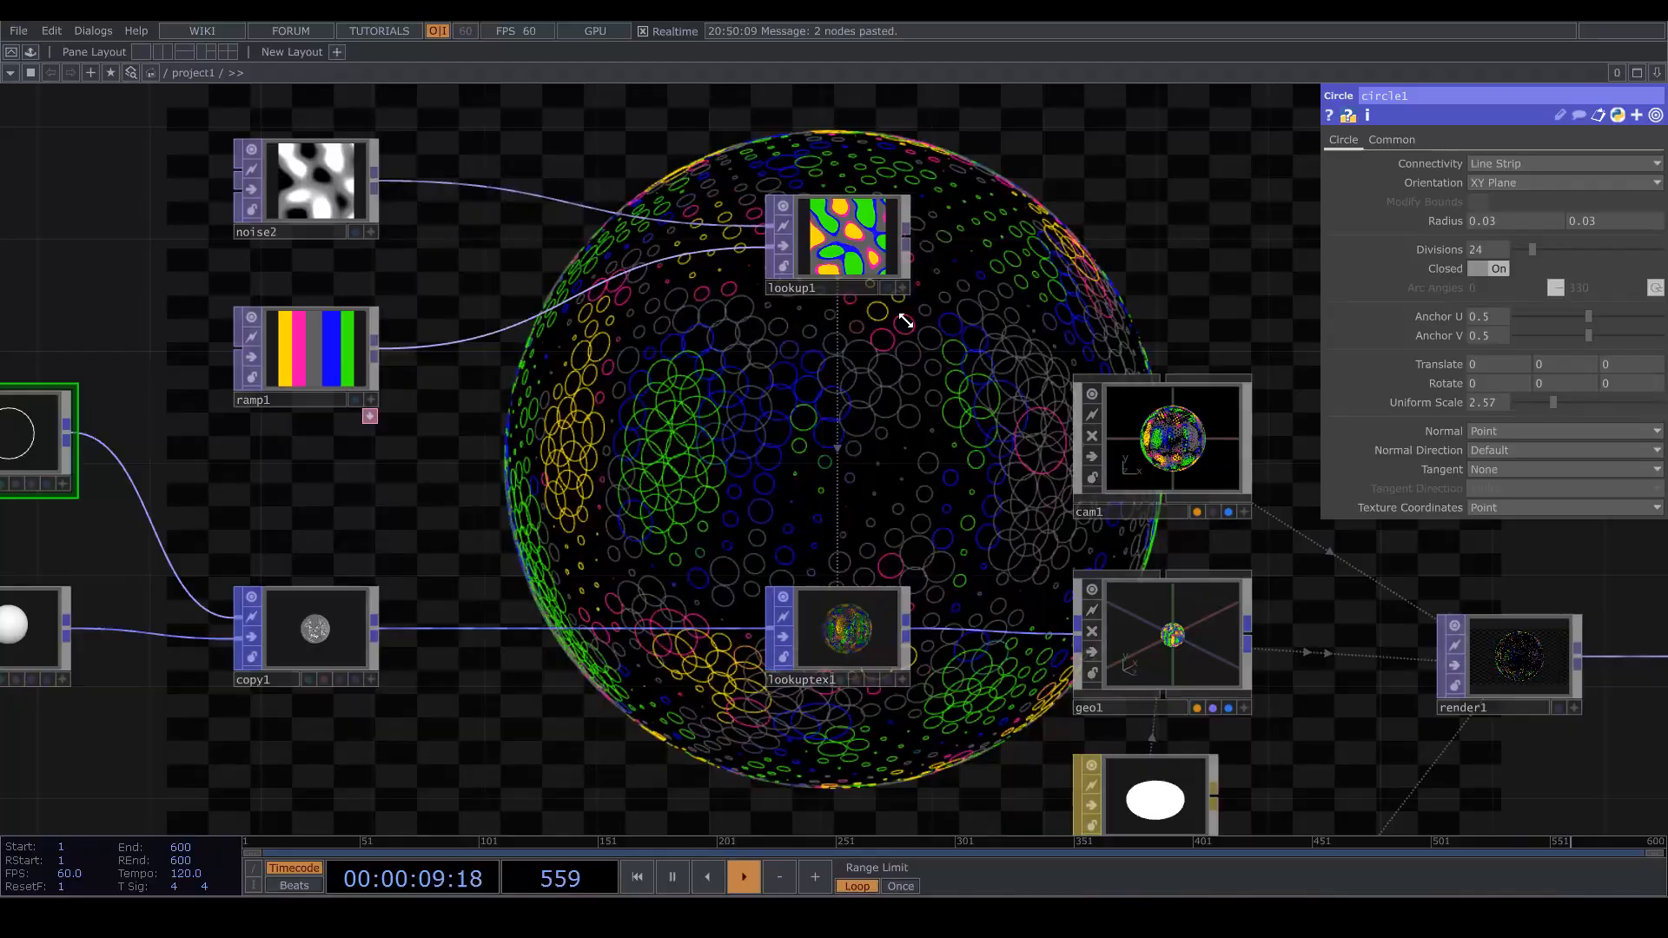
Review the node network from the sphere and circle sources through the lookup texture to the render output
drag(251, 570, 0, 570)
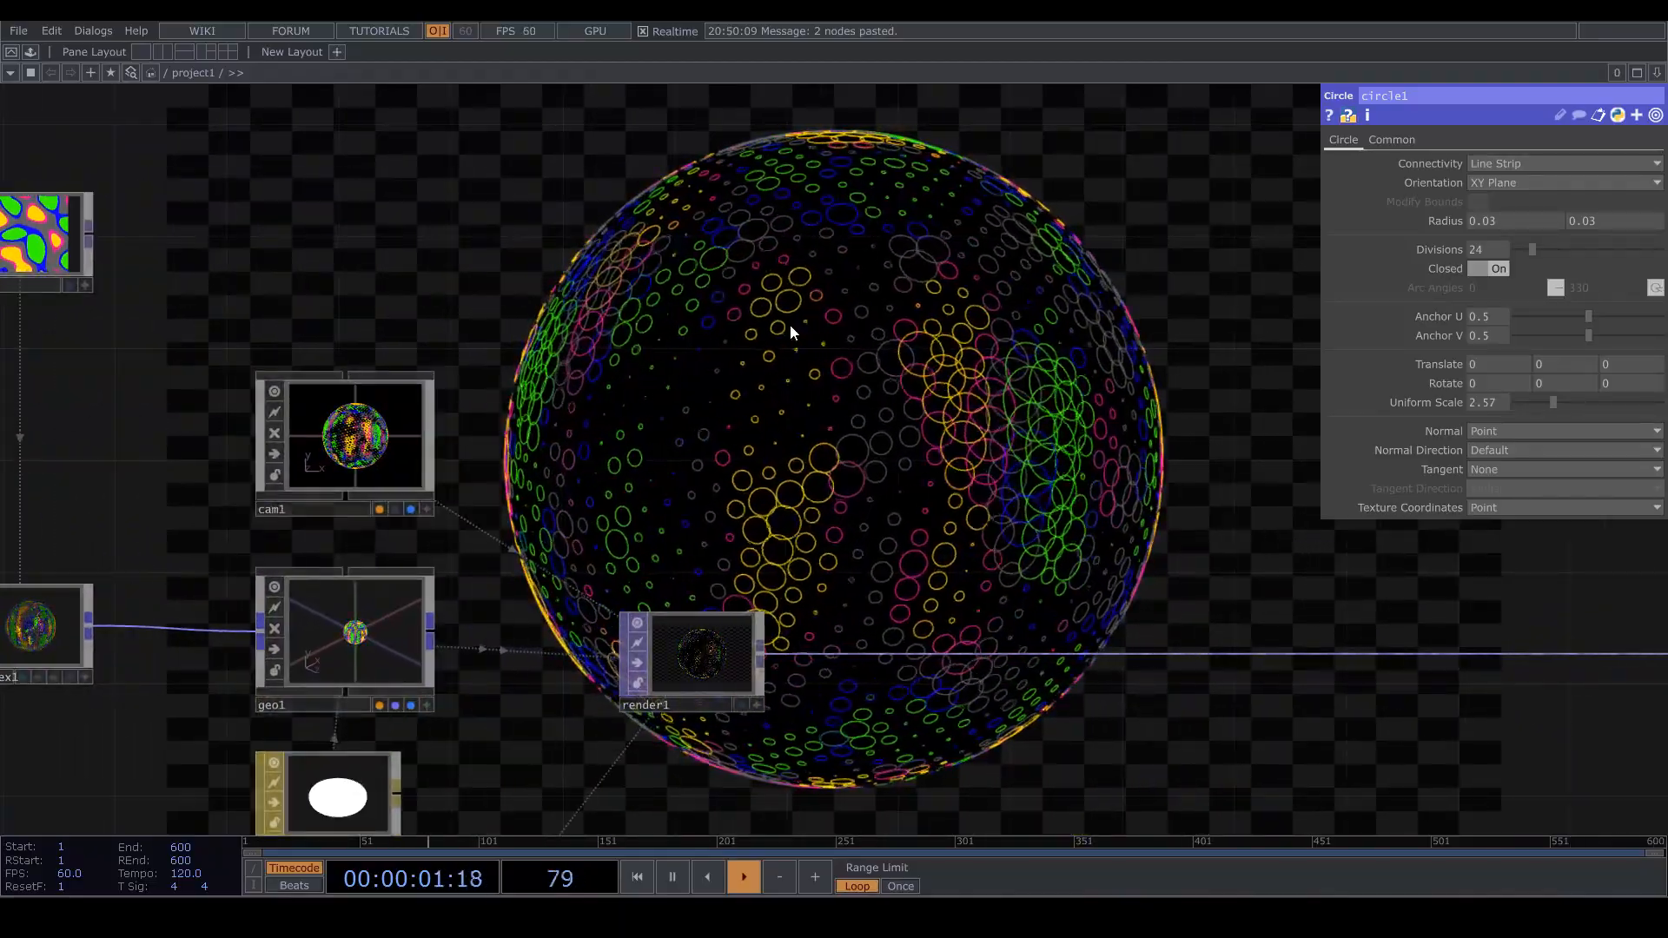
scroll(790, 326, down, 3)
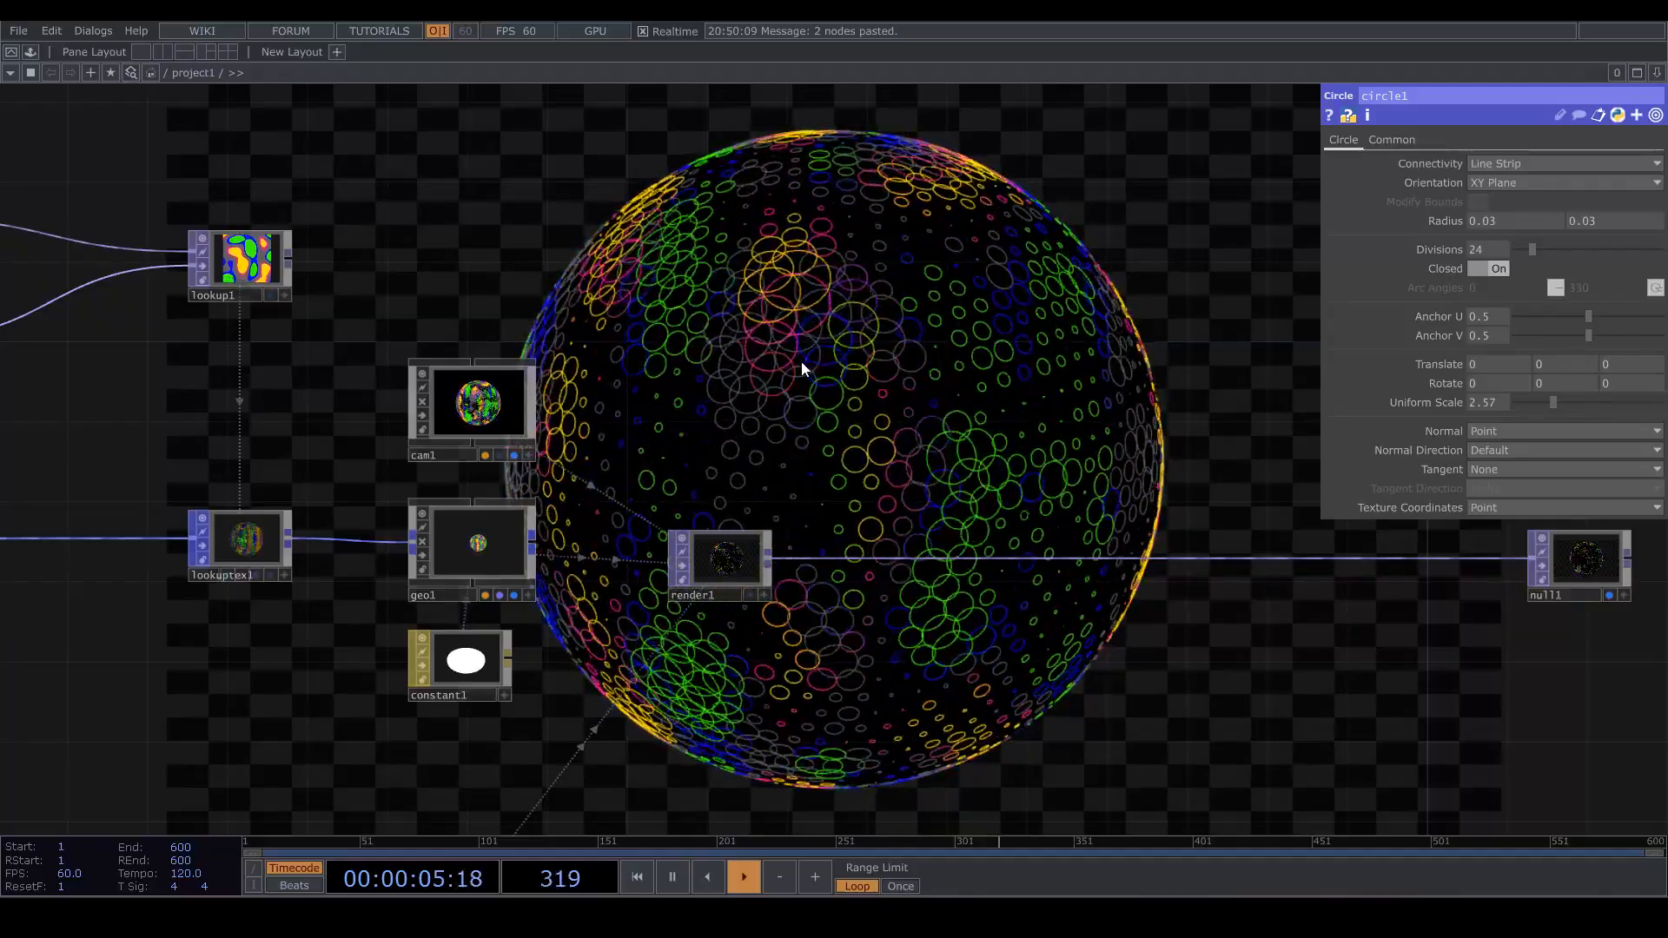
drag(836, 363, 906, 376)
drag(848, 269, 1021, 268)
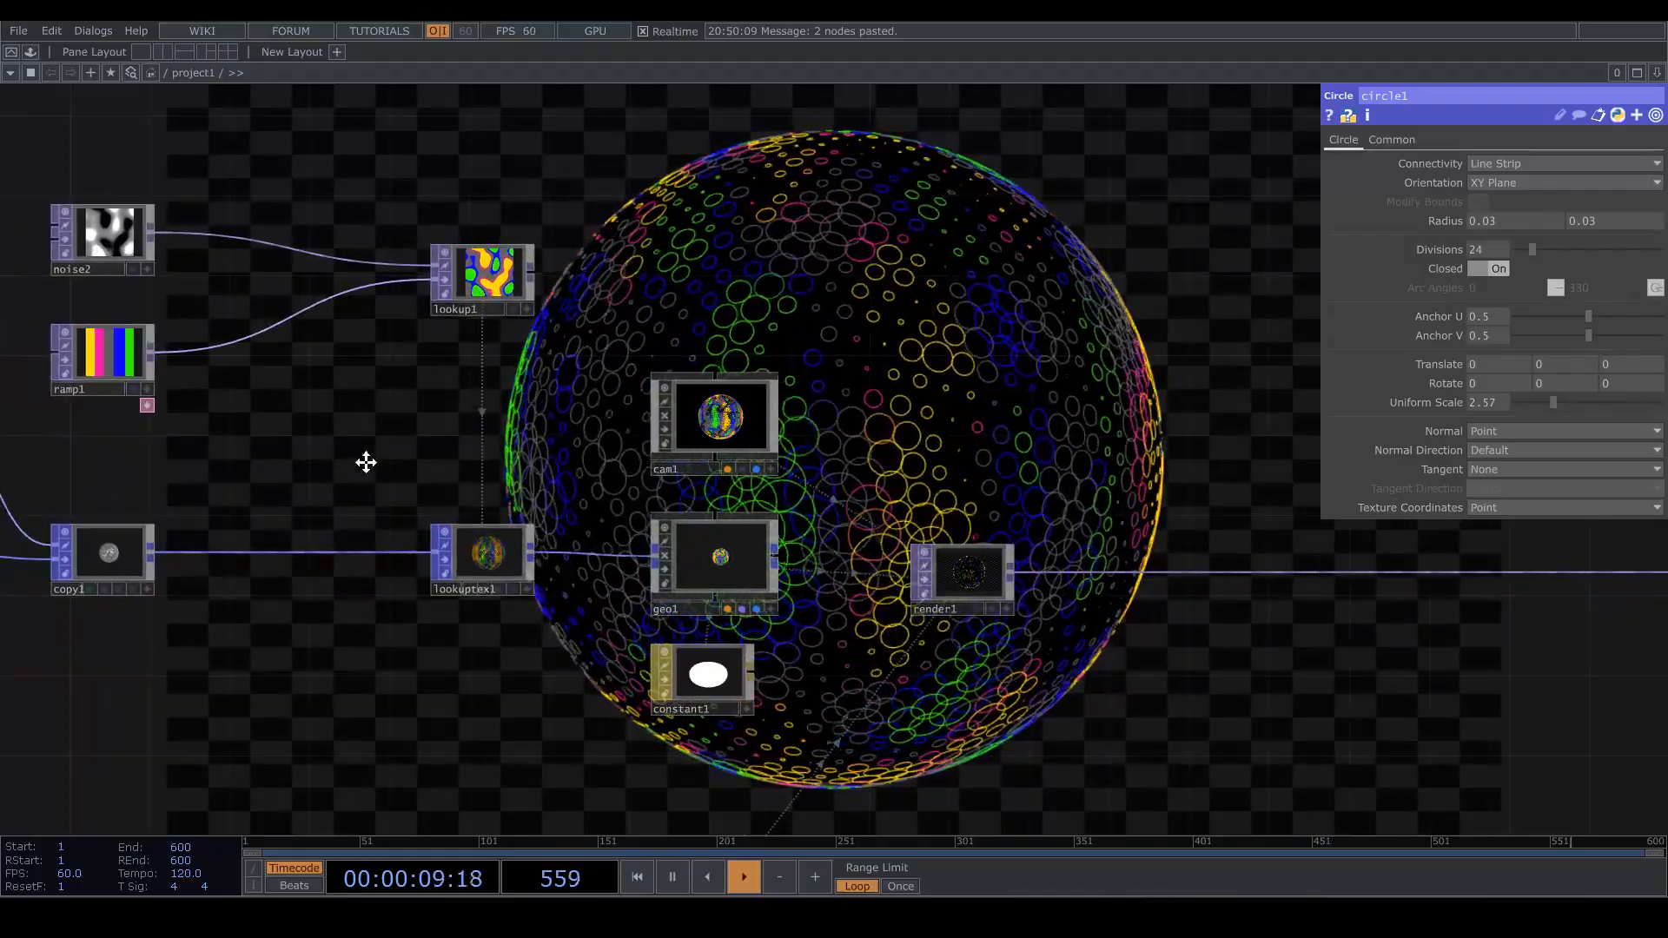
drag(365, 461, 585, 505)
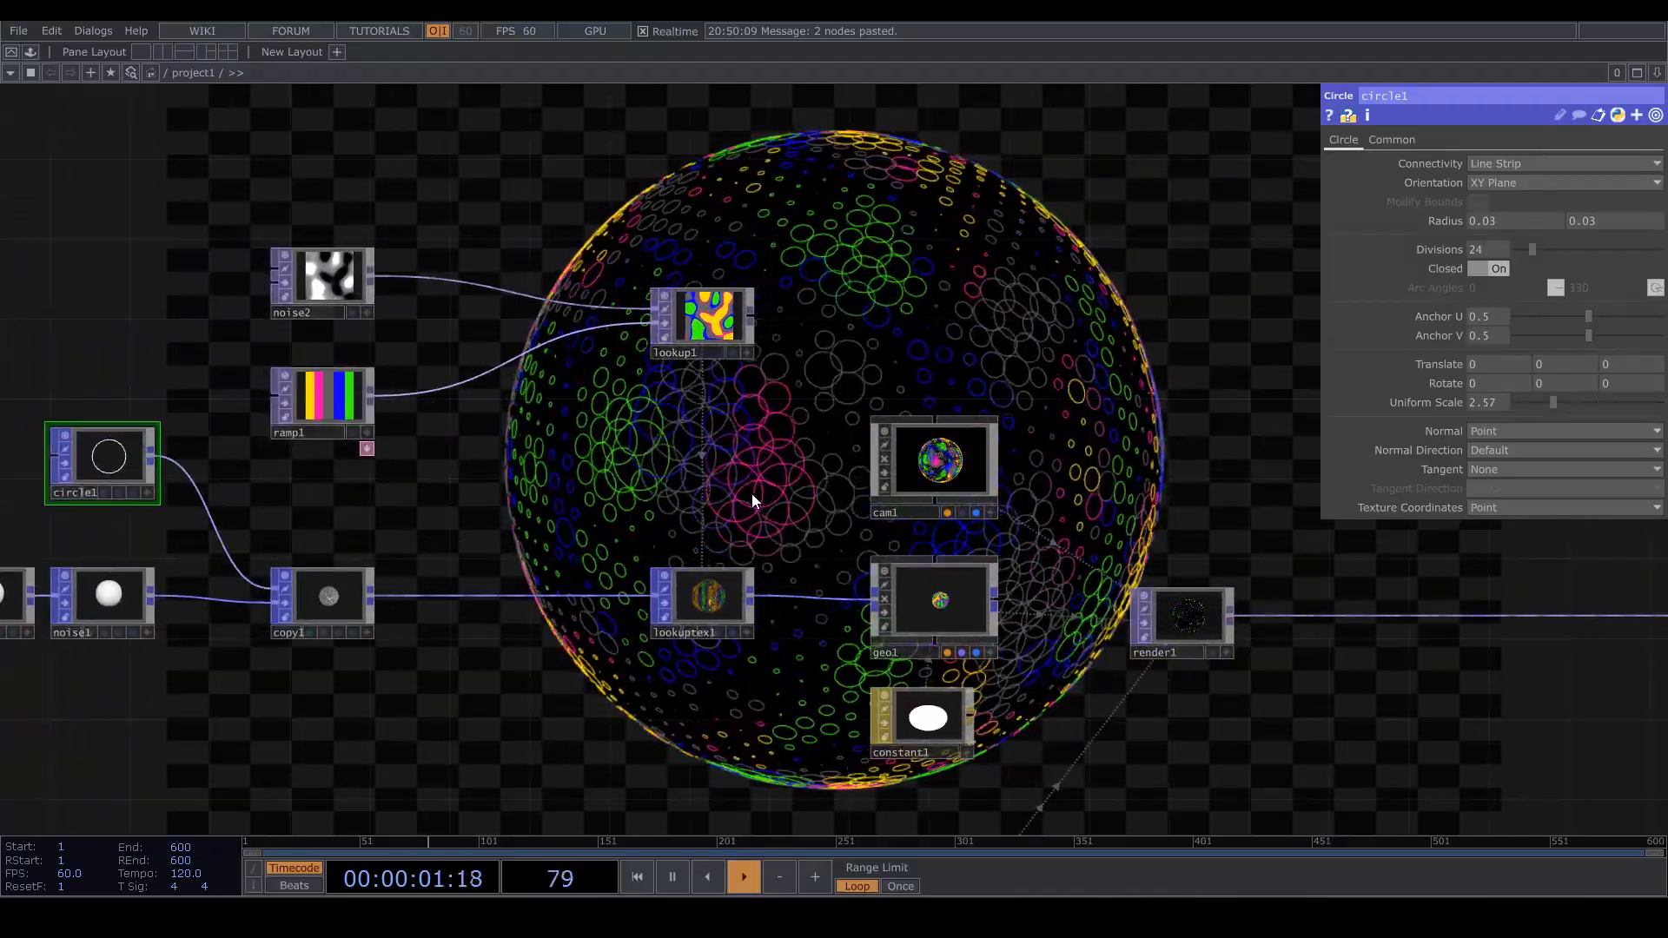
drag(474, 572, 817, 515)
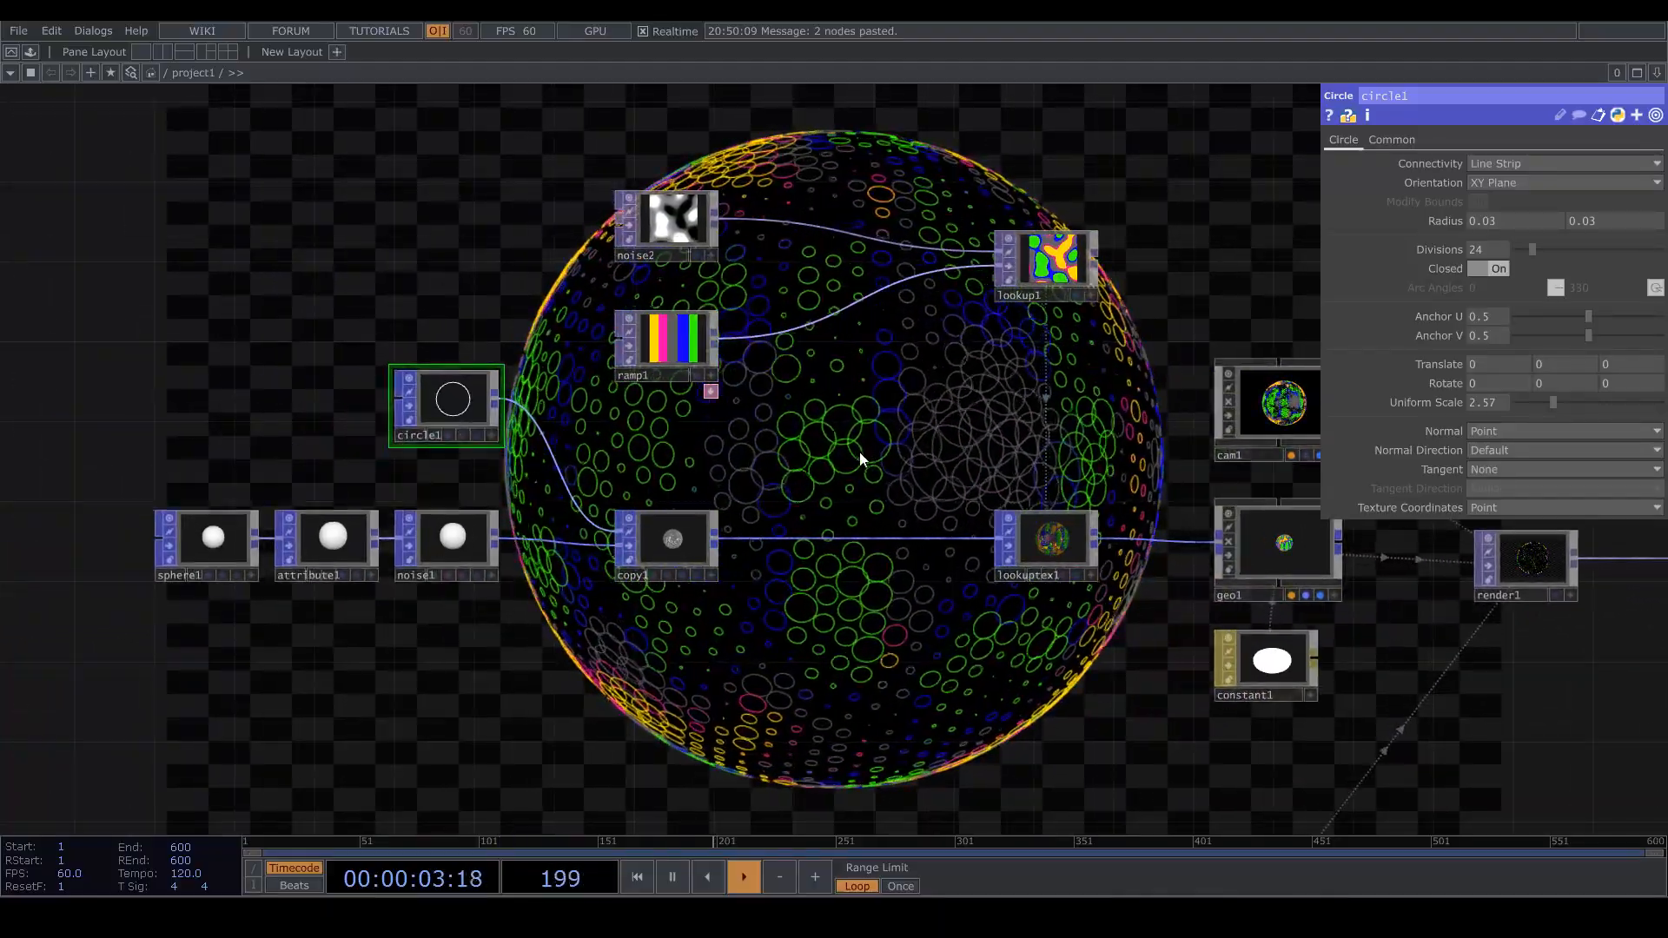
drag(680, 480, 229, 500)
Insert a Bloom TOP on the connection between render1 and null1, placing it close to null1
drag(1141, 387, 535, 328)
drag(1246, 535, 1186, 531)
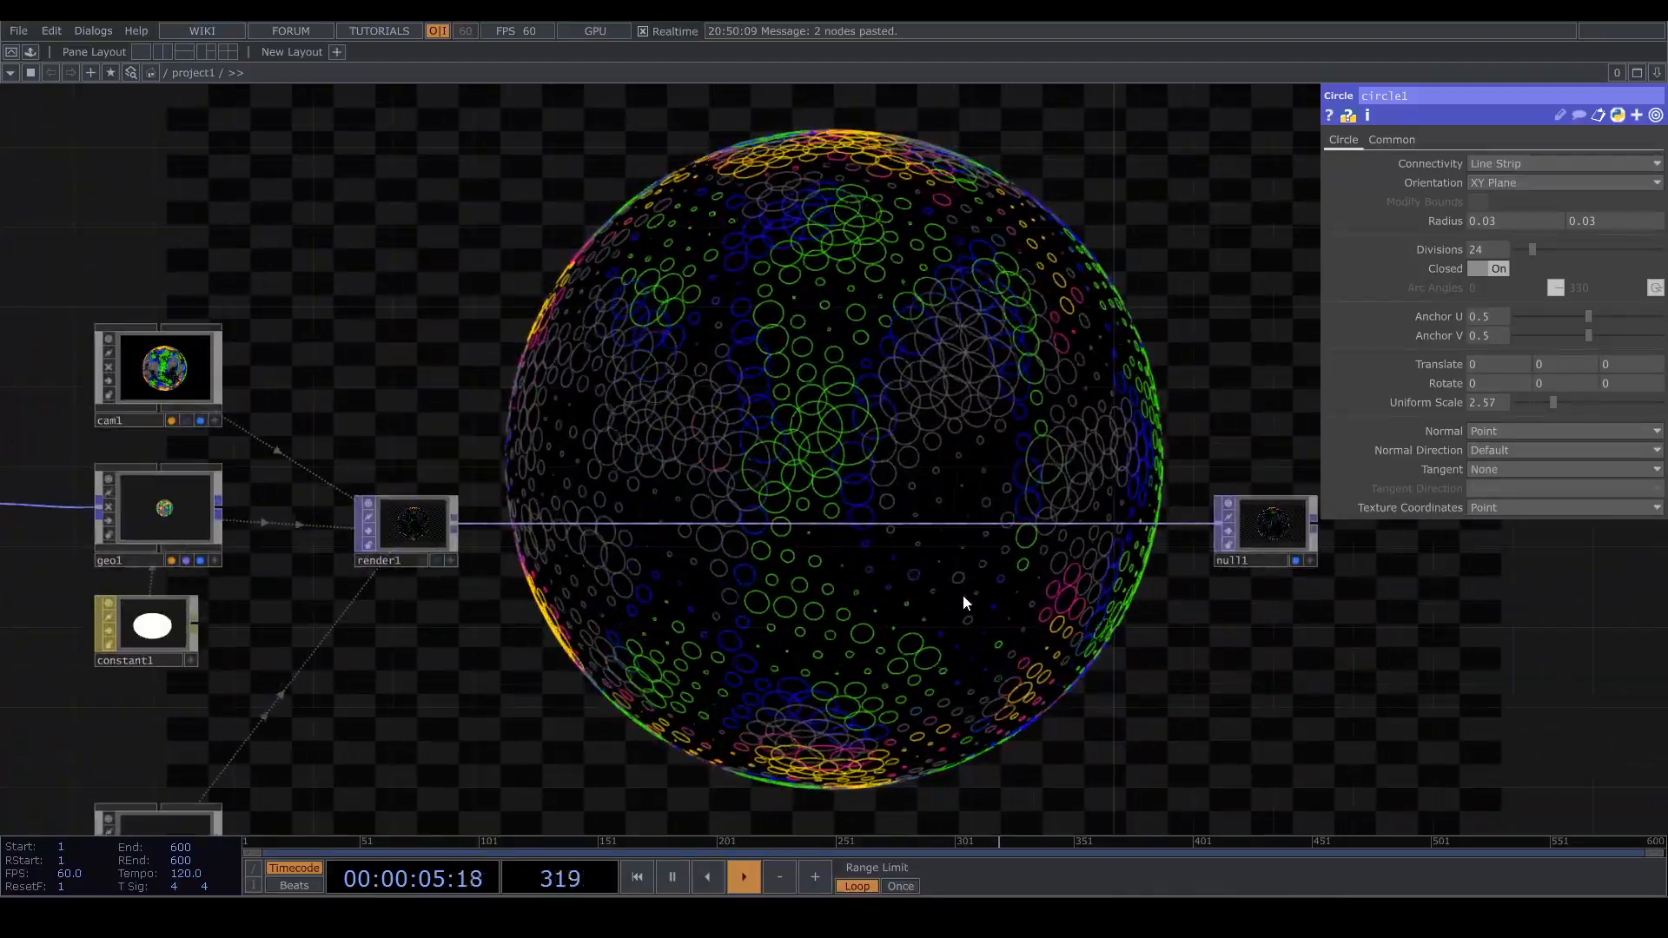
right_click(625, 521)
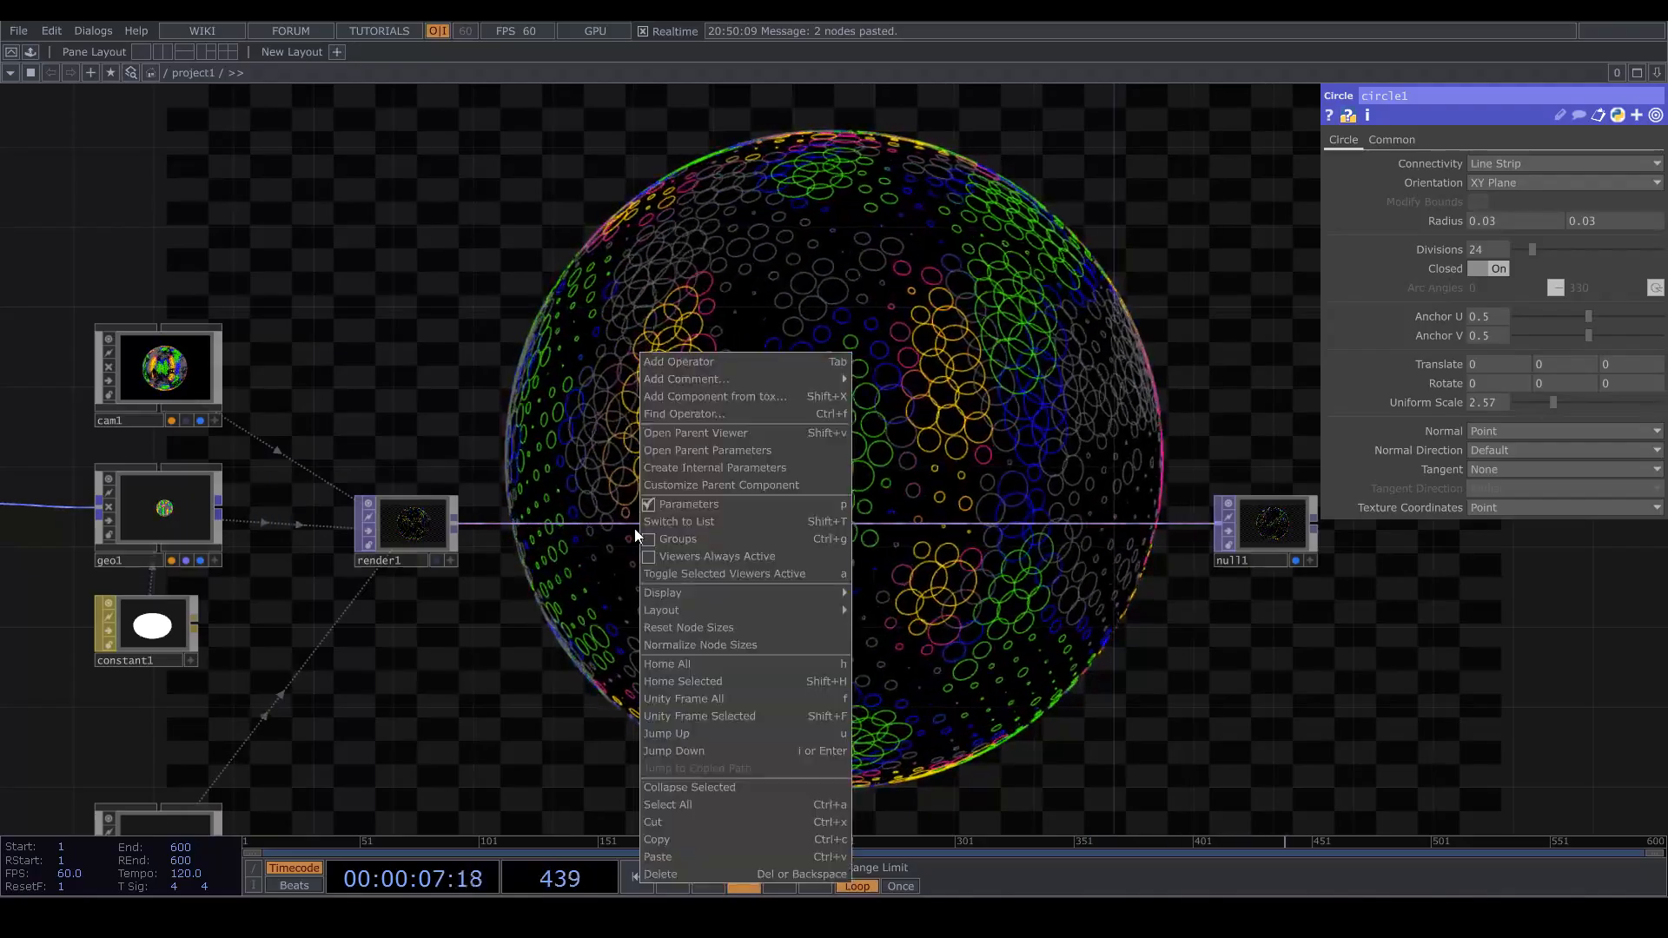
click(624, 520)
right_click(627, 523)
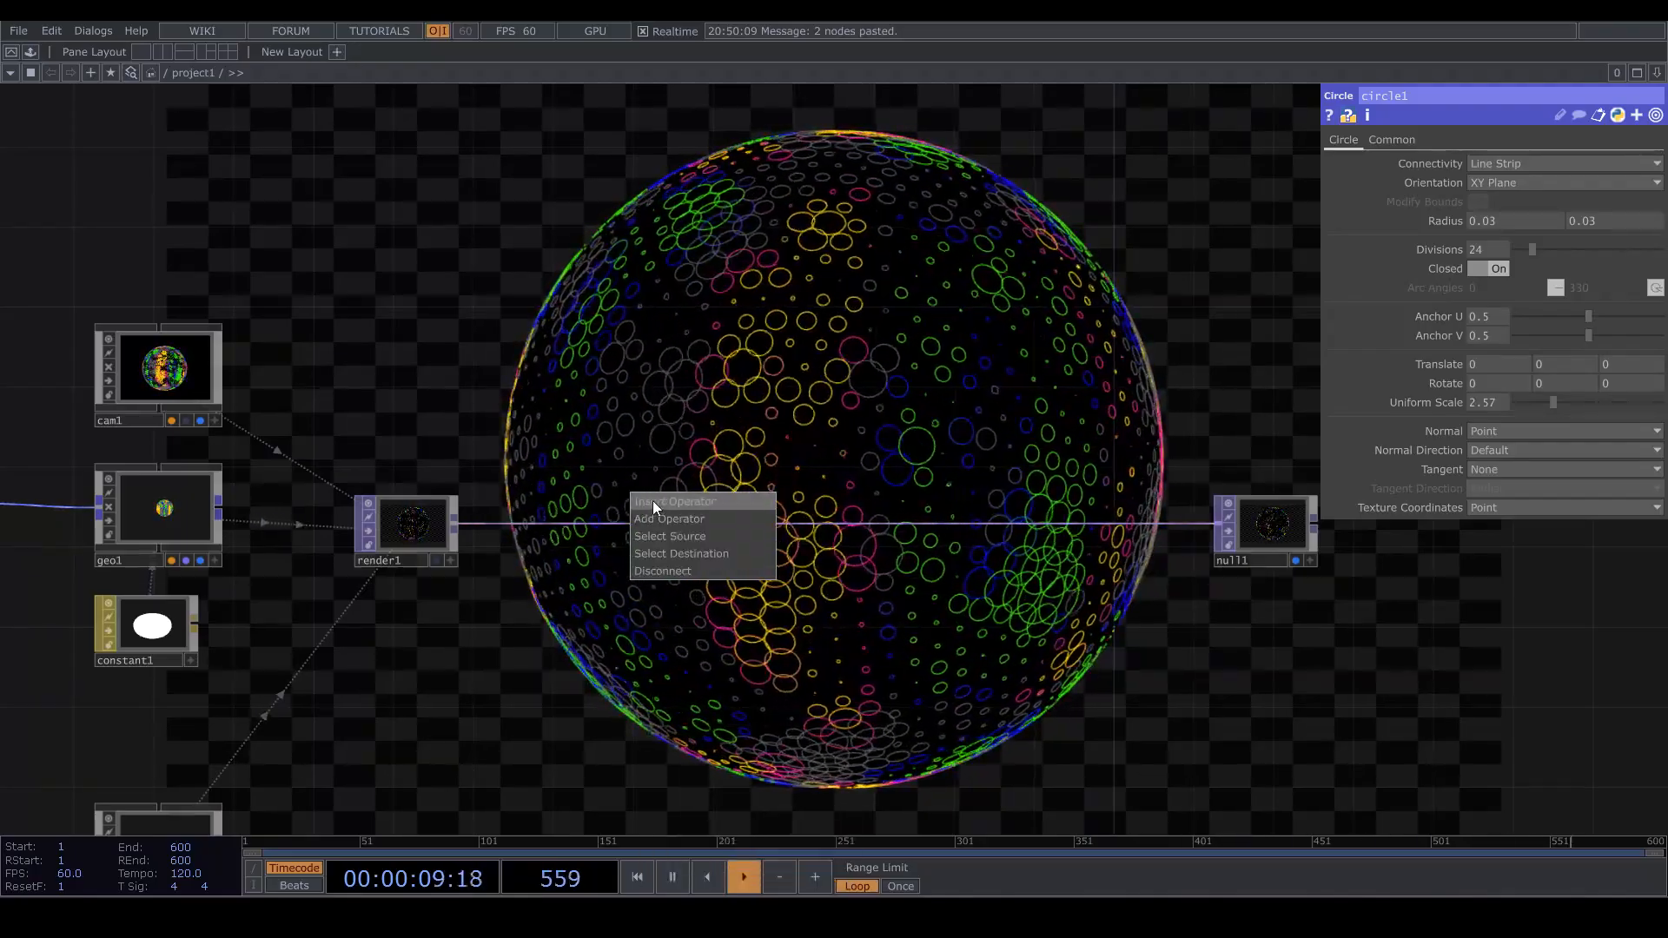
click(654, 500)
text(bloom)
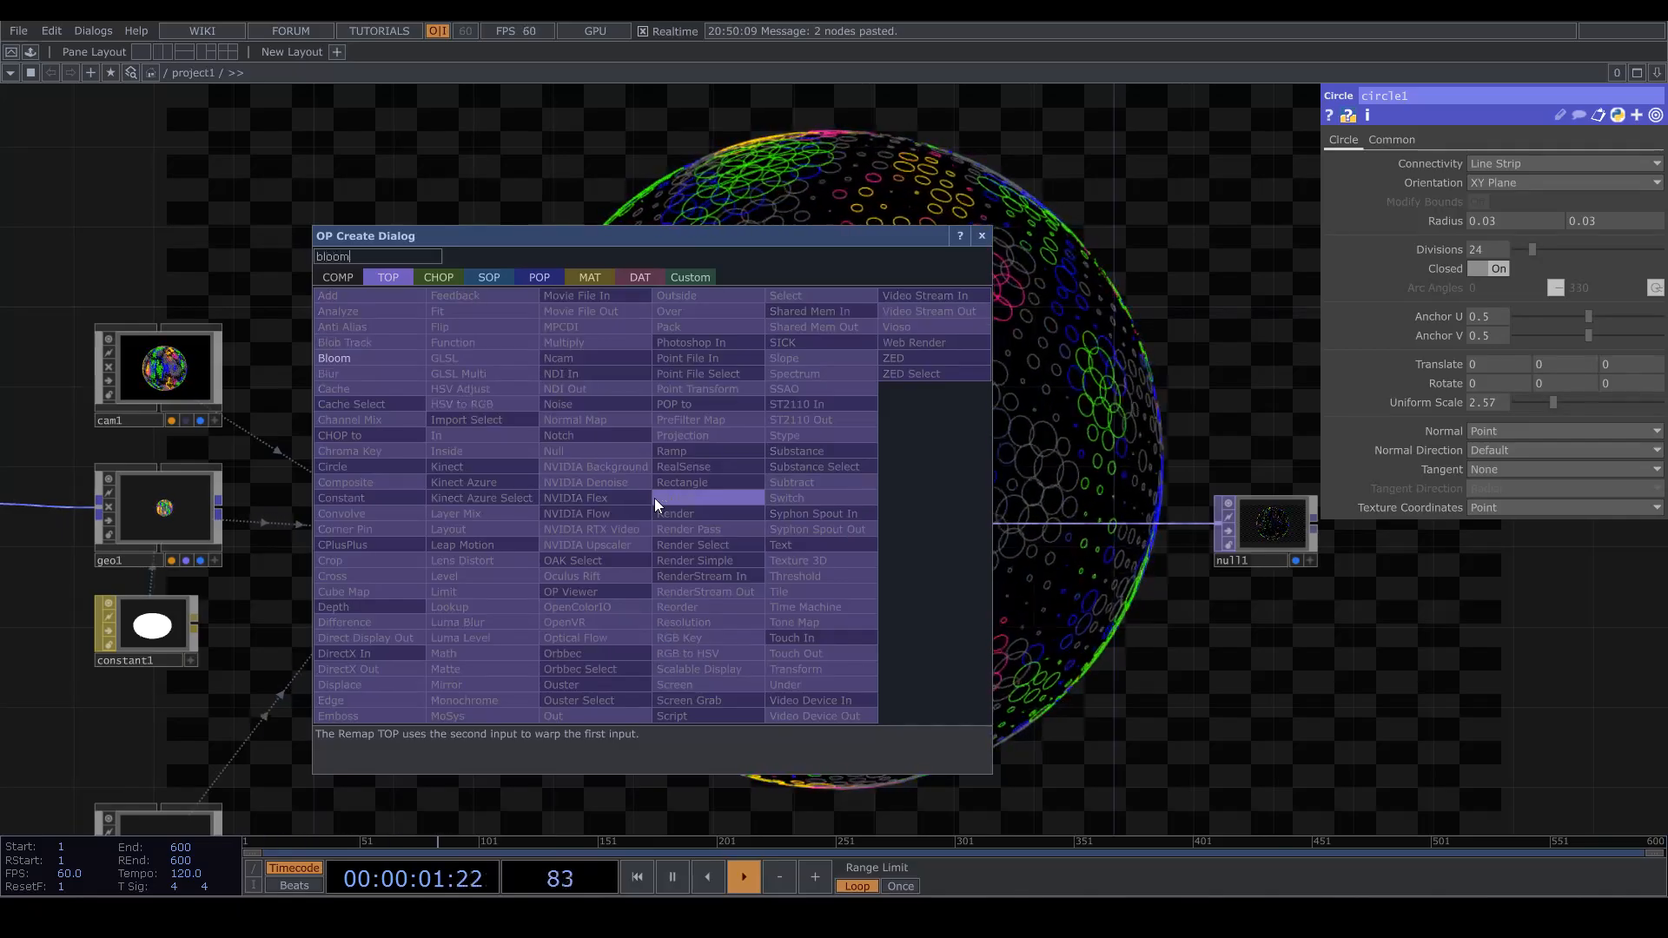
key(Return)
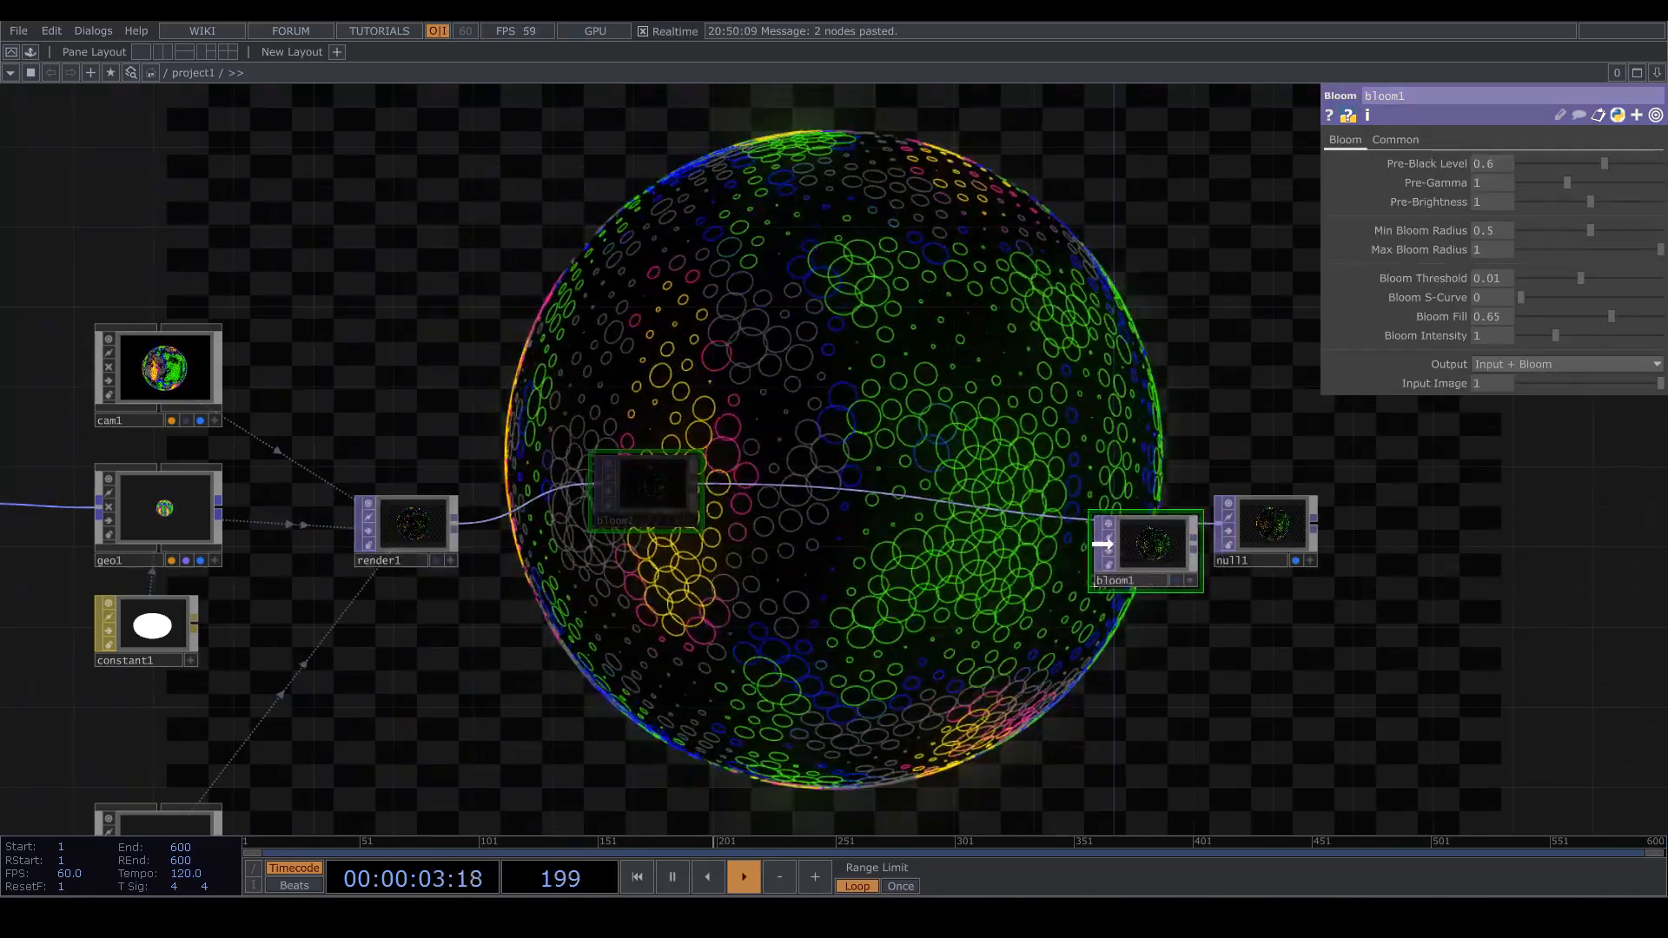
click(1023, 525)
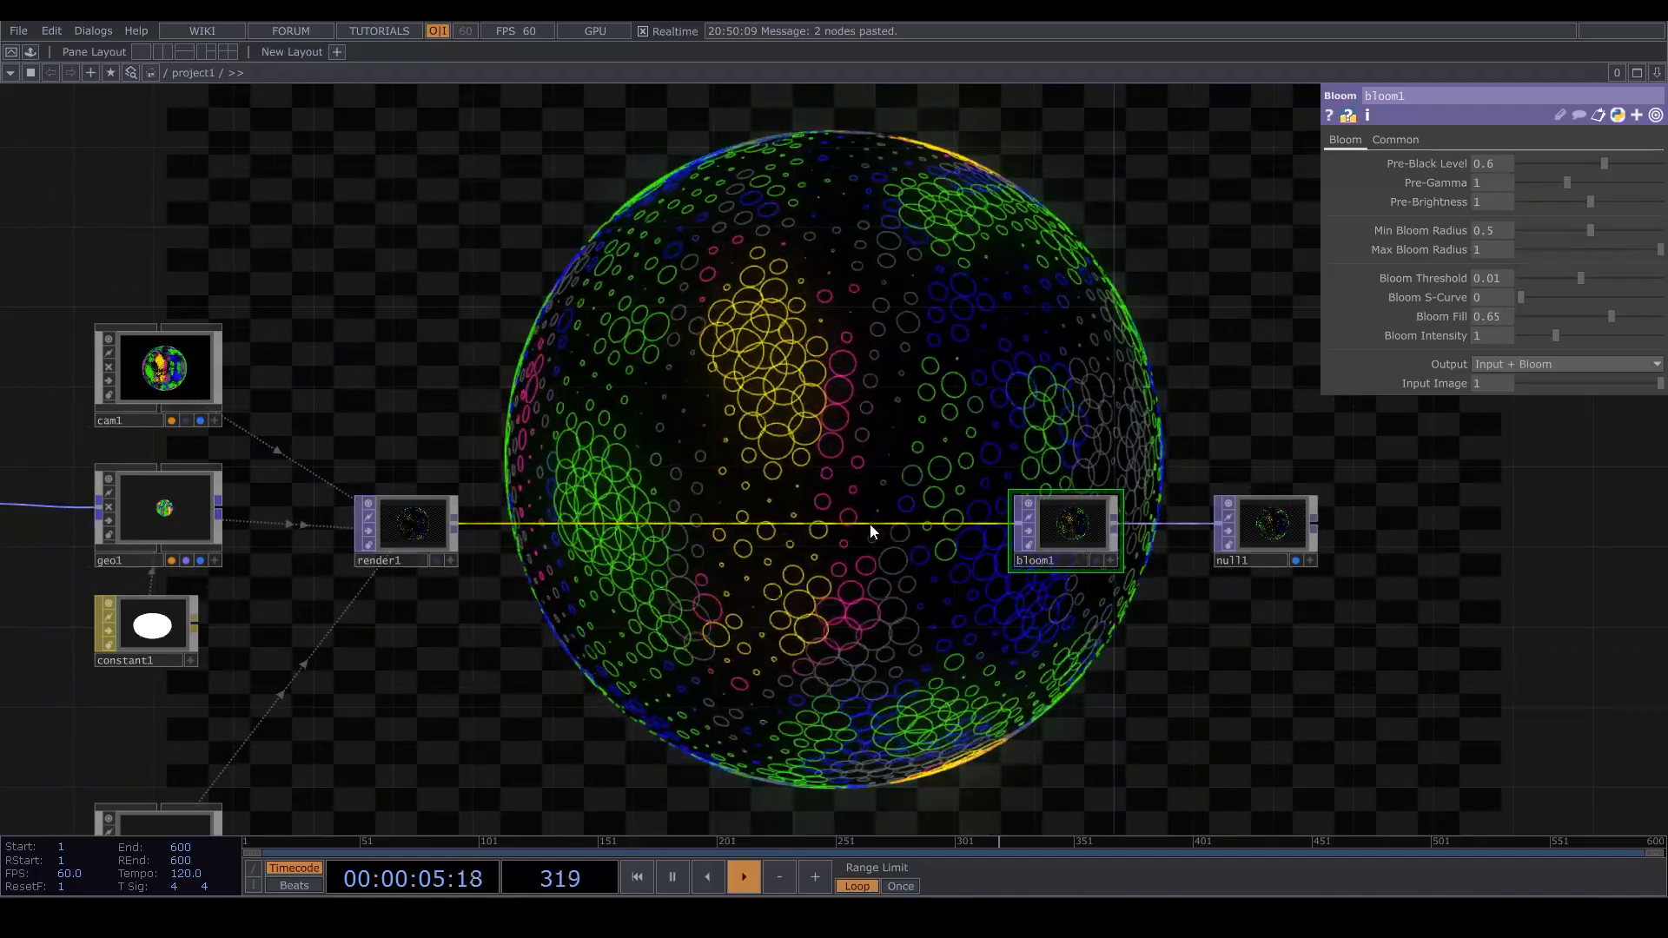
Insert an HSV Adjust TOP between render1 and bloom1, with Saturation Multiplier 3 and Value Multiplier 1.39
right_click(873, 525)
click(890, 505)
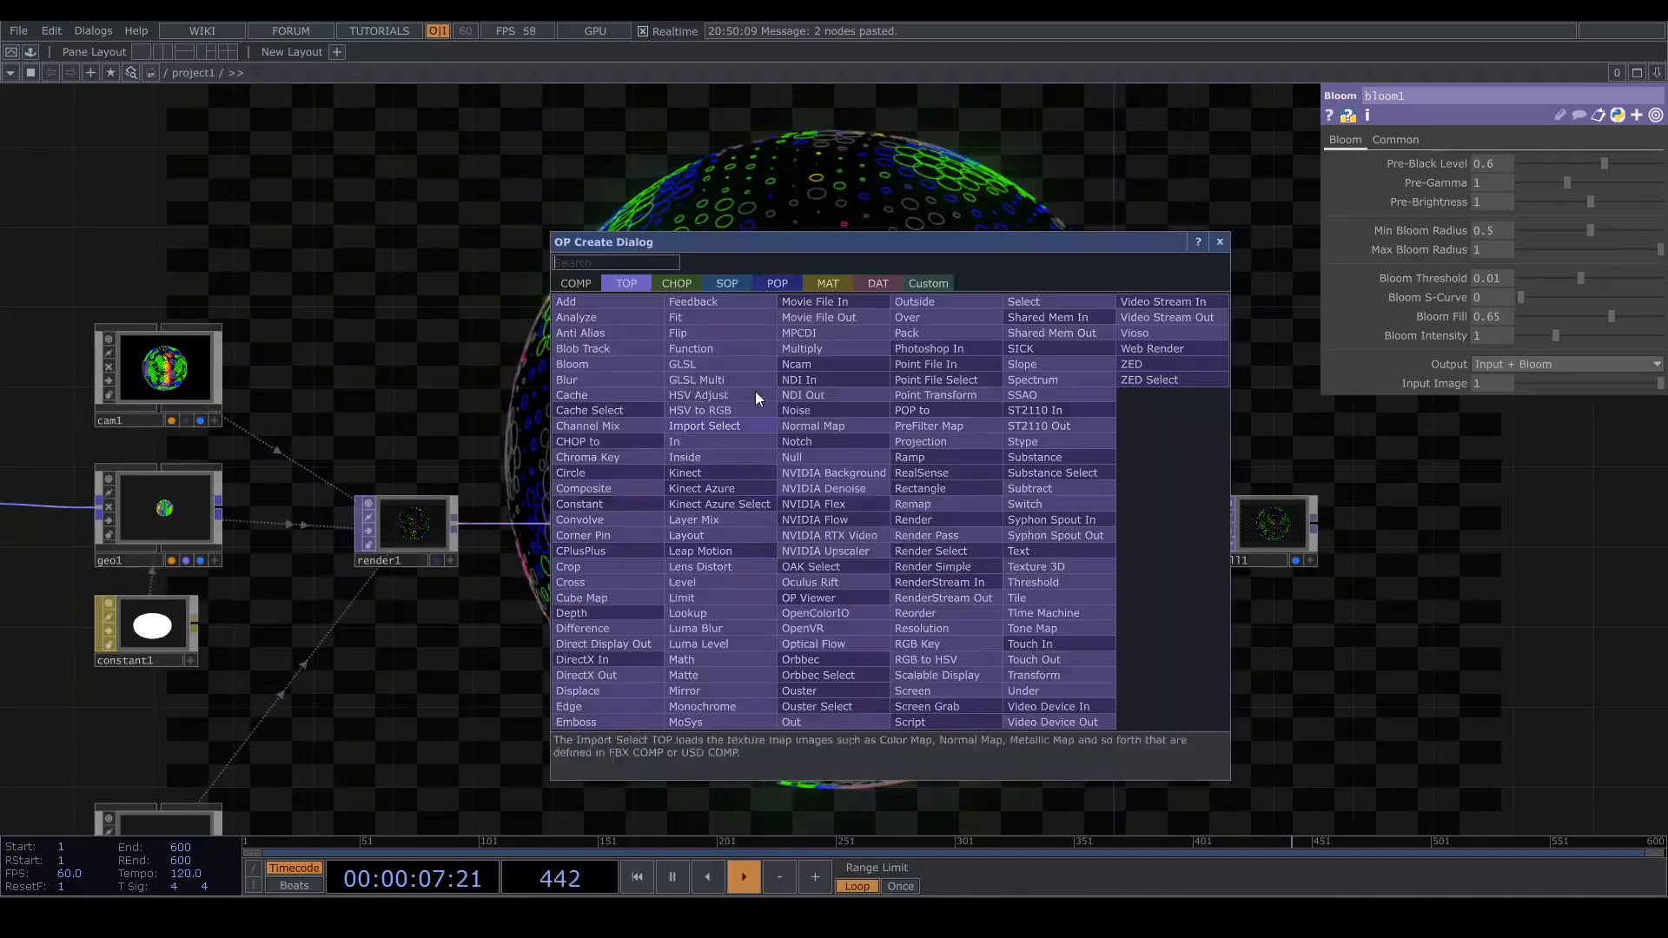
click(719, 396)
click(906, 527)
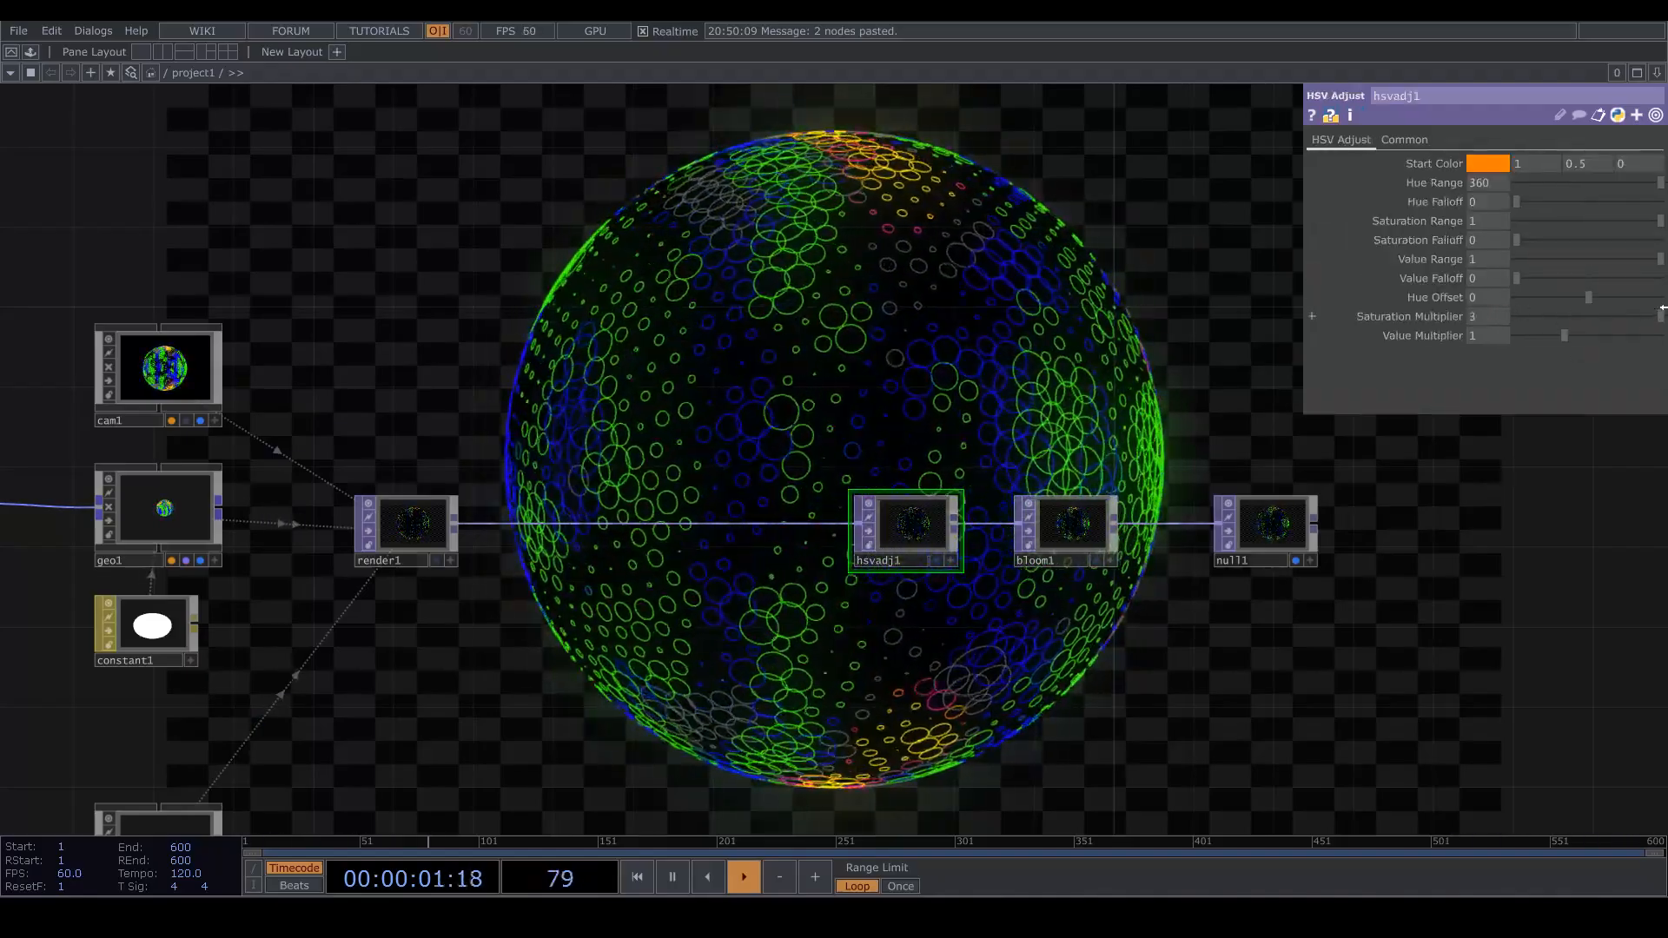
drag(1559, 333, 1583, 335)
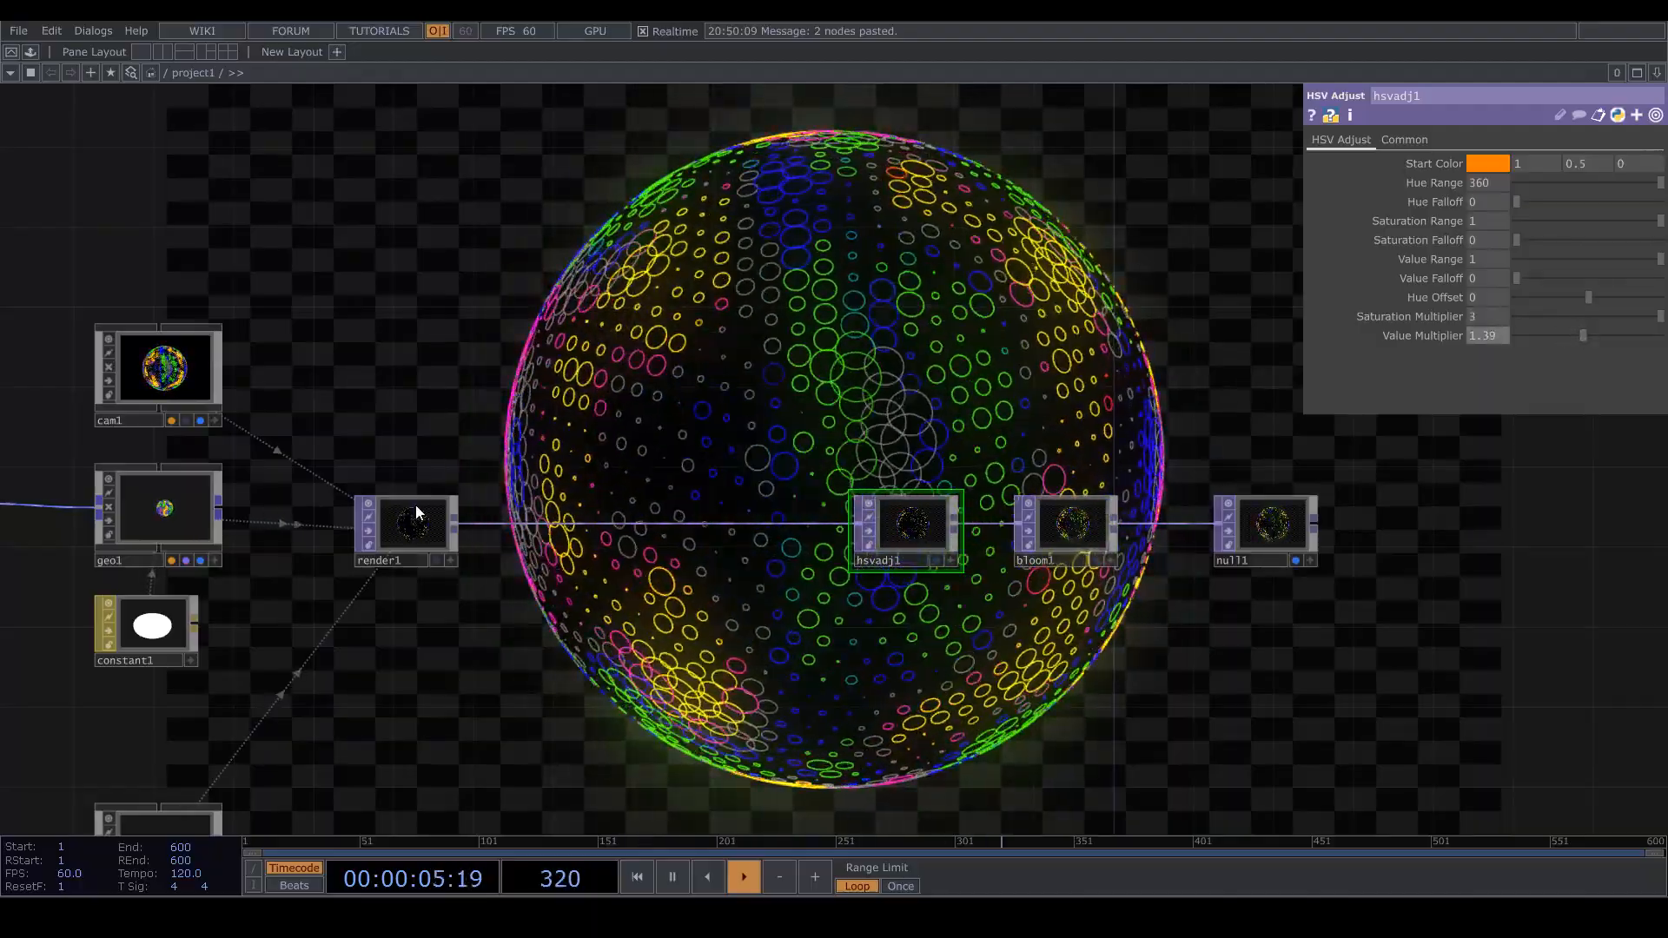
Set render1's background colour to dark grey 0.1, 0.1, 0.1 with an alpha of 1
click(418, 519)
click(1456, 259)
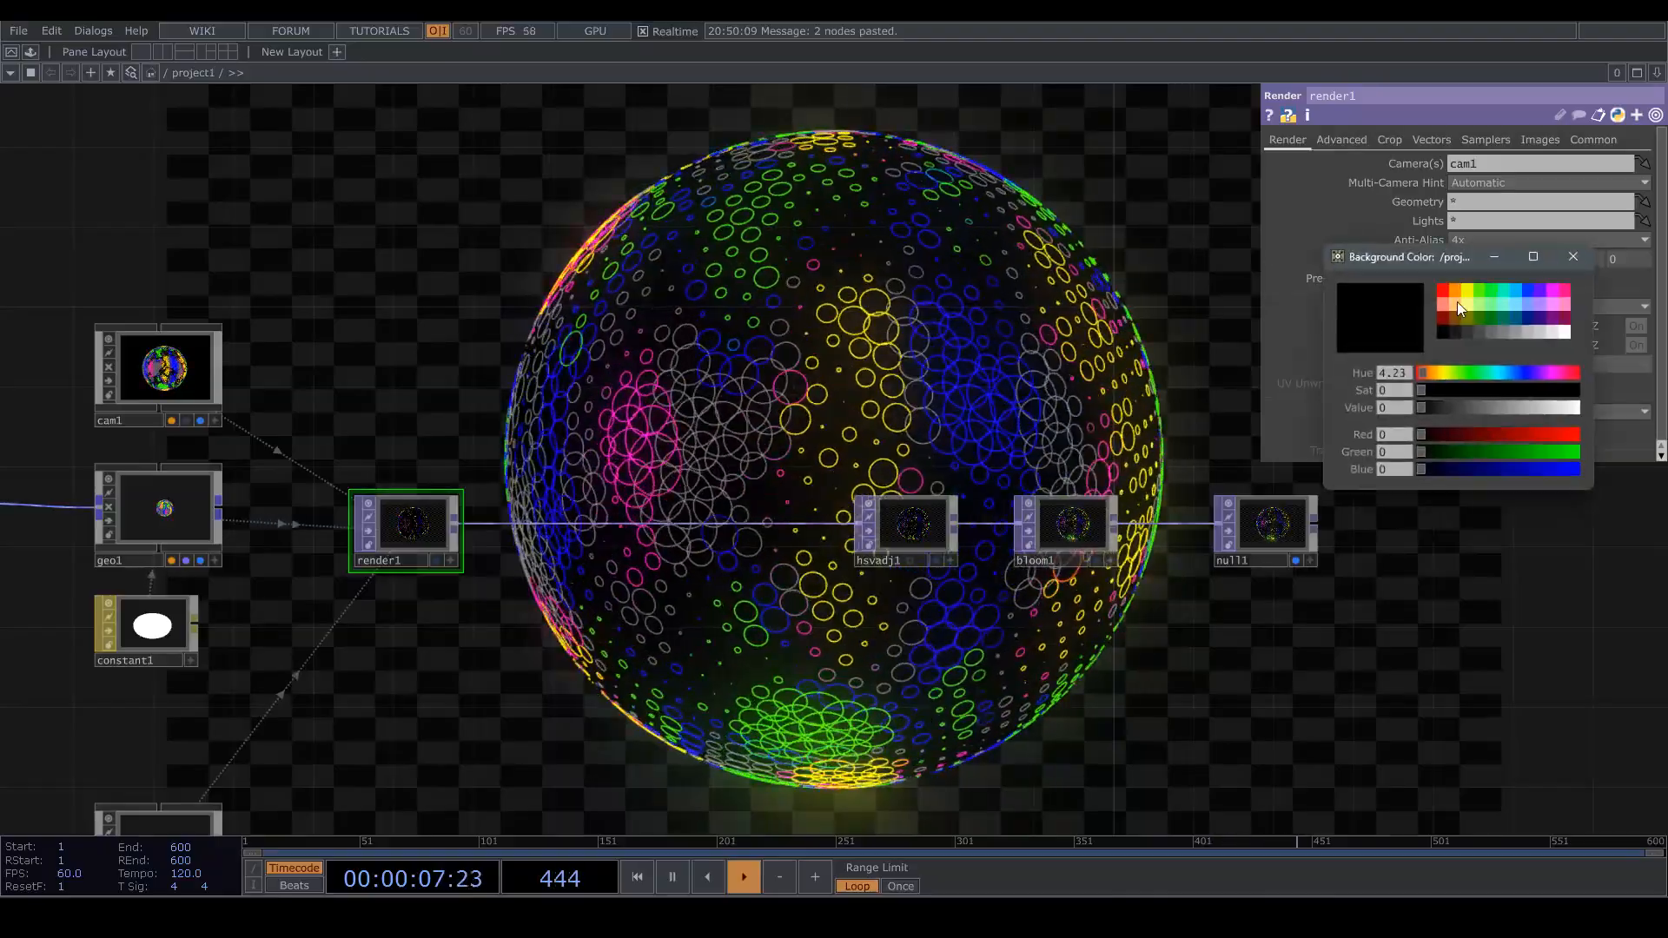
click(1470, 335)
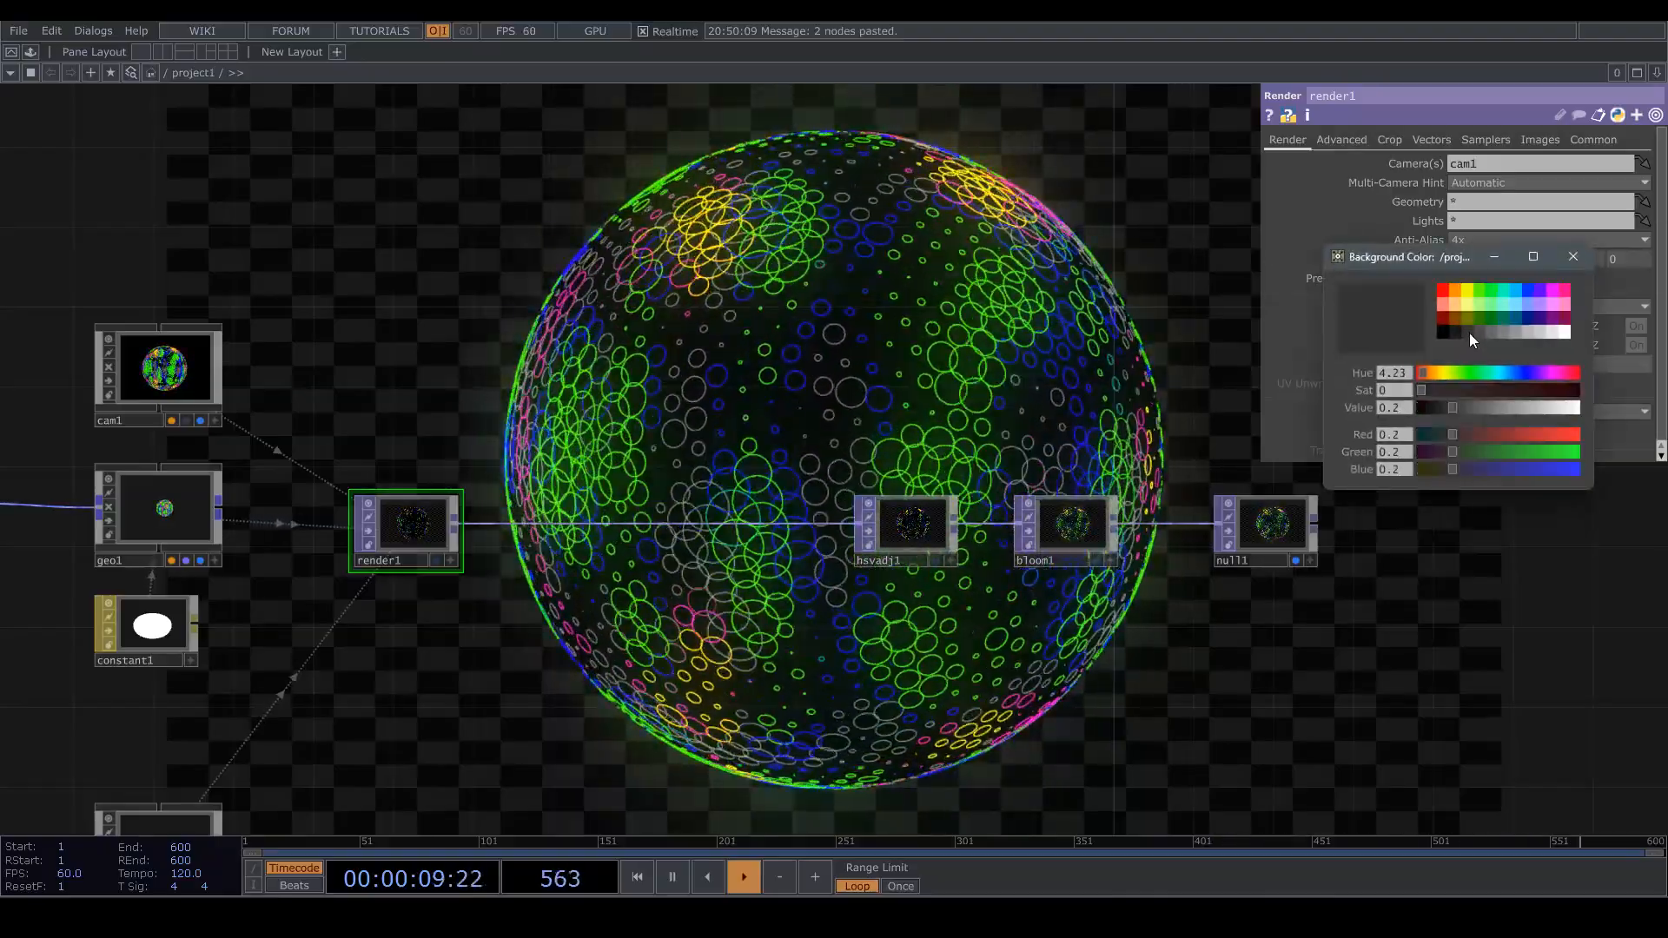
click(1573, 257)
click(1613, 266)
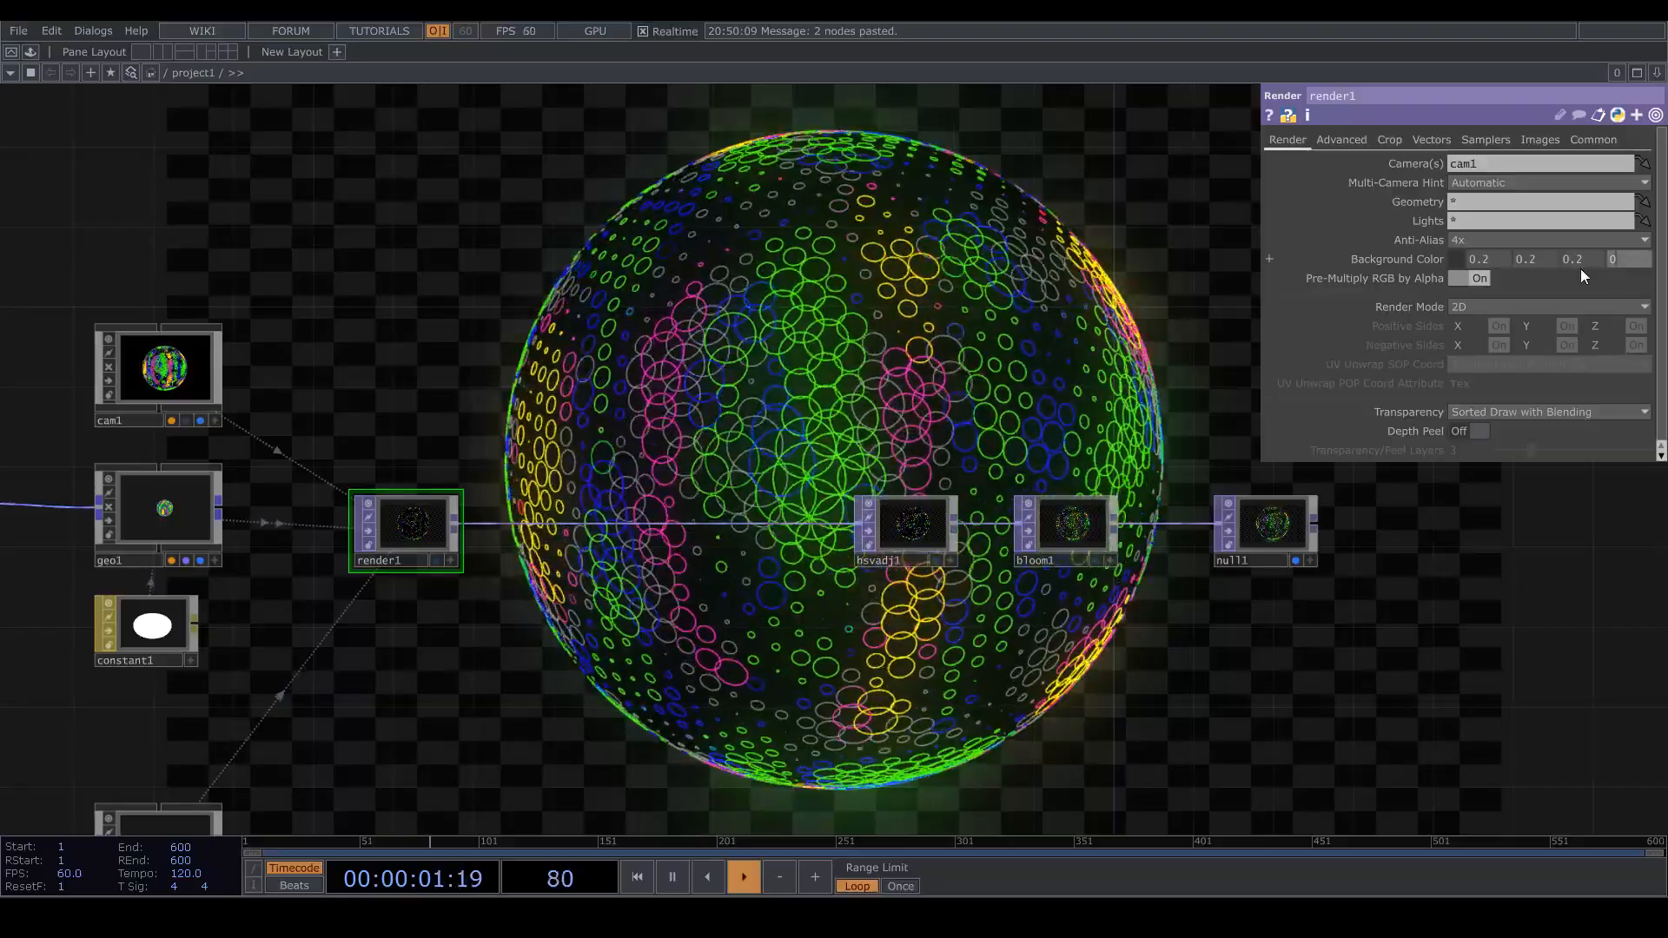
text(1)
key(Return)
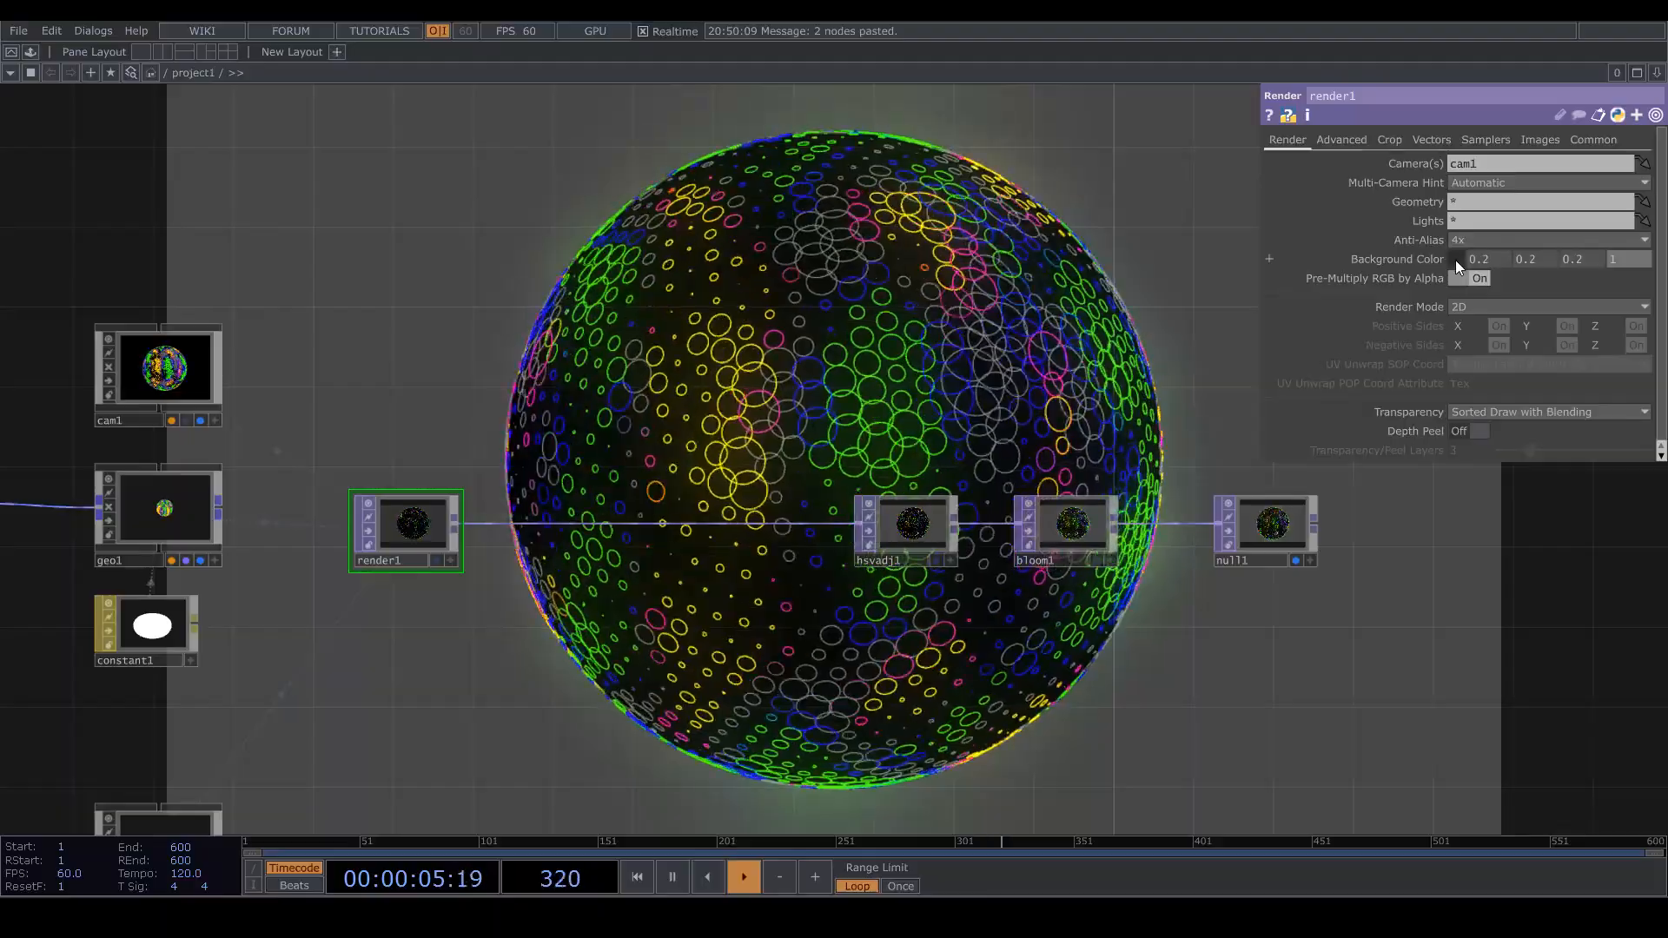
click(1457, 259)
click(1456, 334)
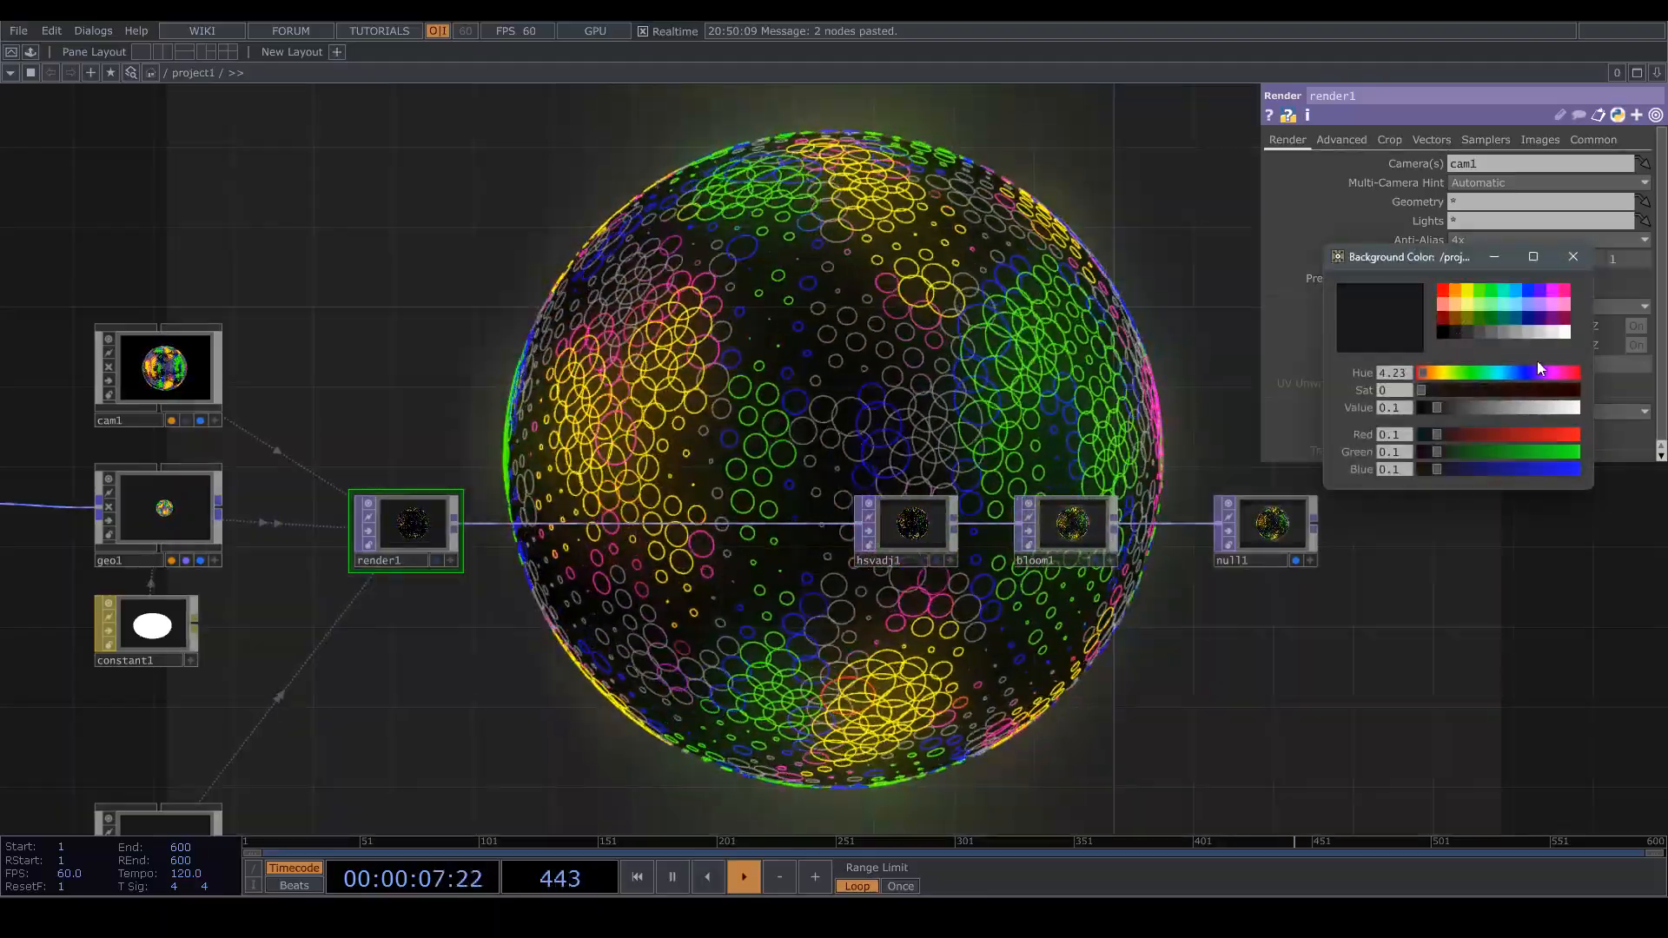
click(1573, 256)
Examine the whole node network, from the sphere, circle and noise1 nodes through the render to the final null
drag(545, 664, 626, 532)
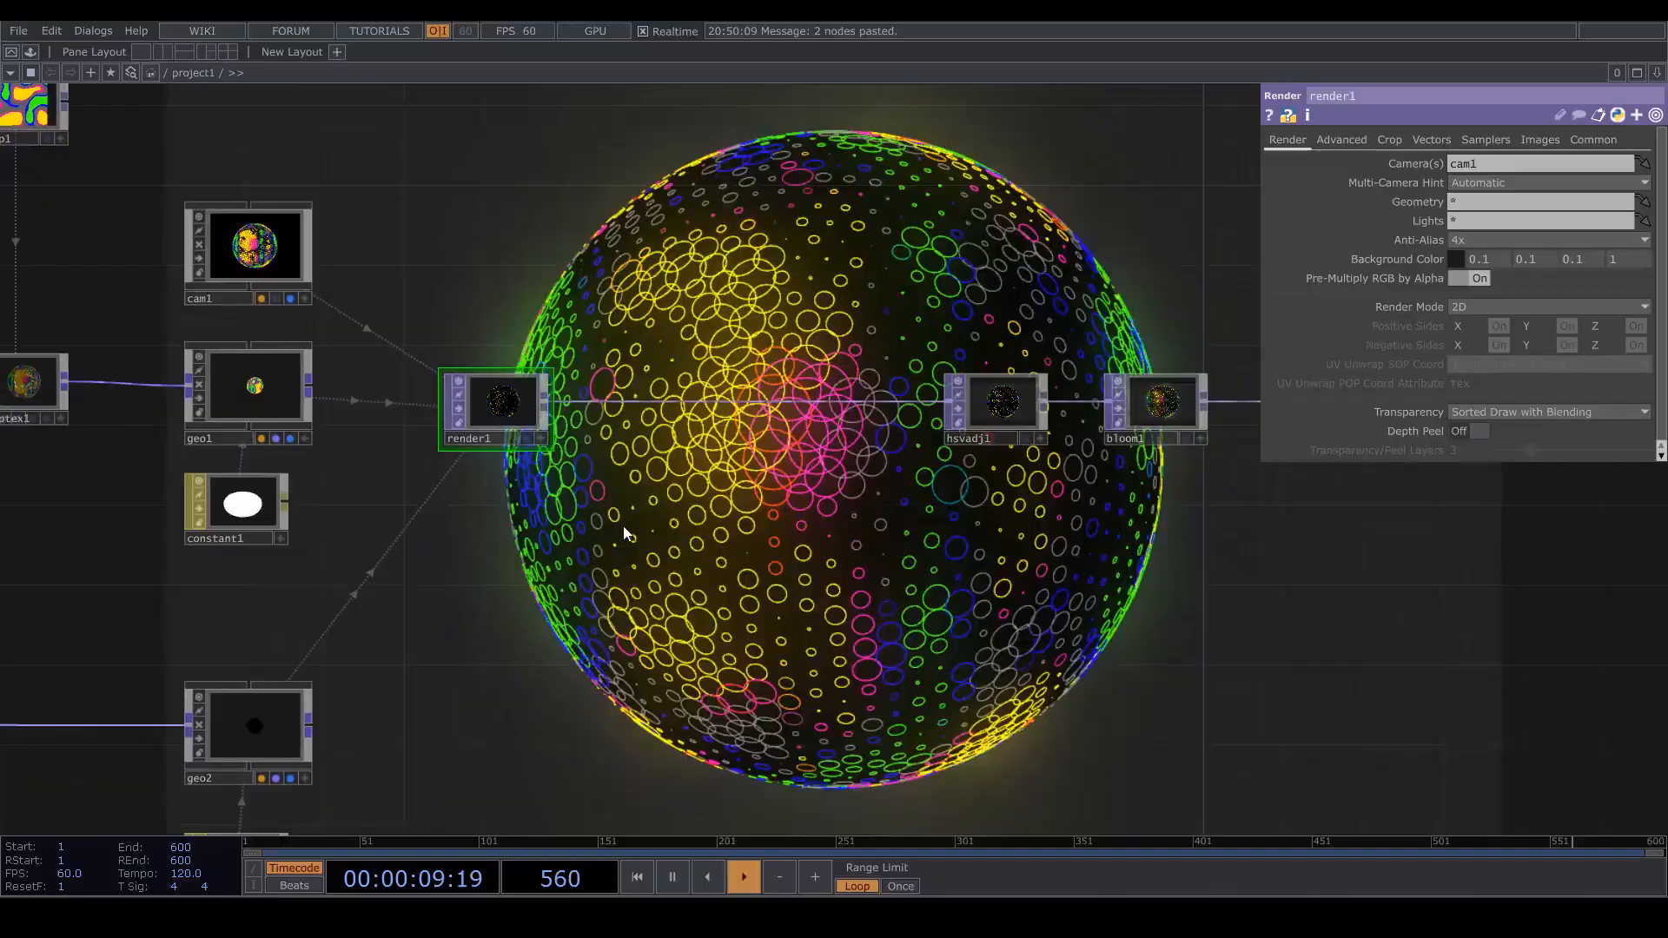
middle_drag(621, 525, 608, 632)
drag(615, 633, 750, 669)
drag(308, 573, 553, 545)
scroll(425, 489, up, 5)
click(357, 442)
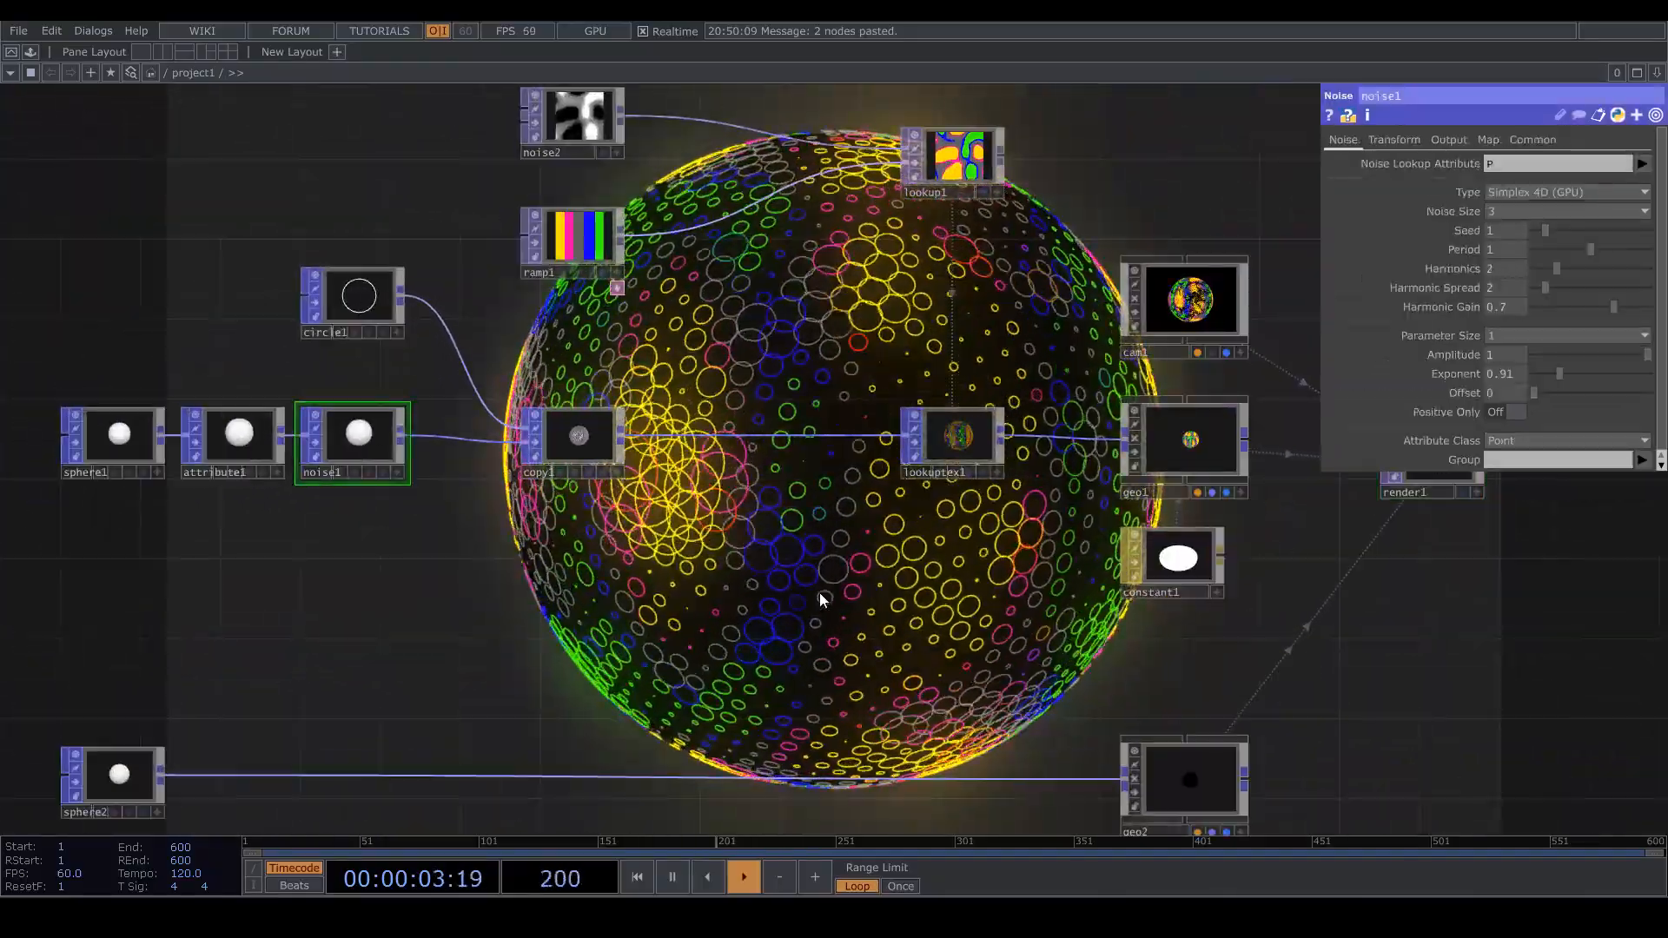
drag(820, 593, 577, 607)
scroll(556, 651, down, 5)
drag(545, 680, 428, 553)
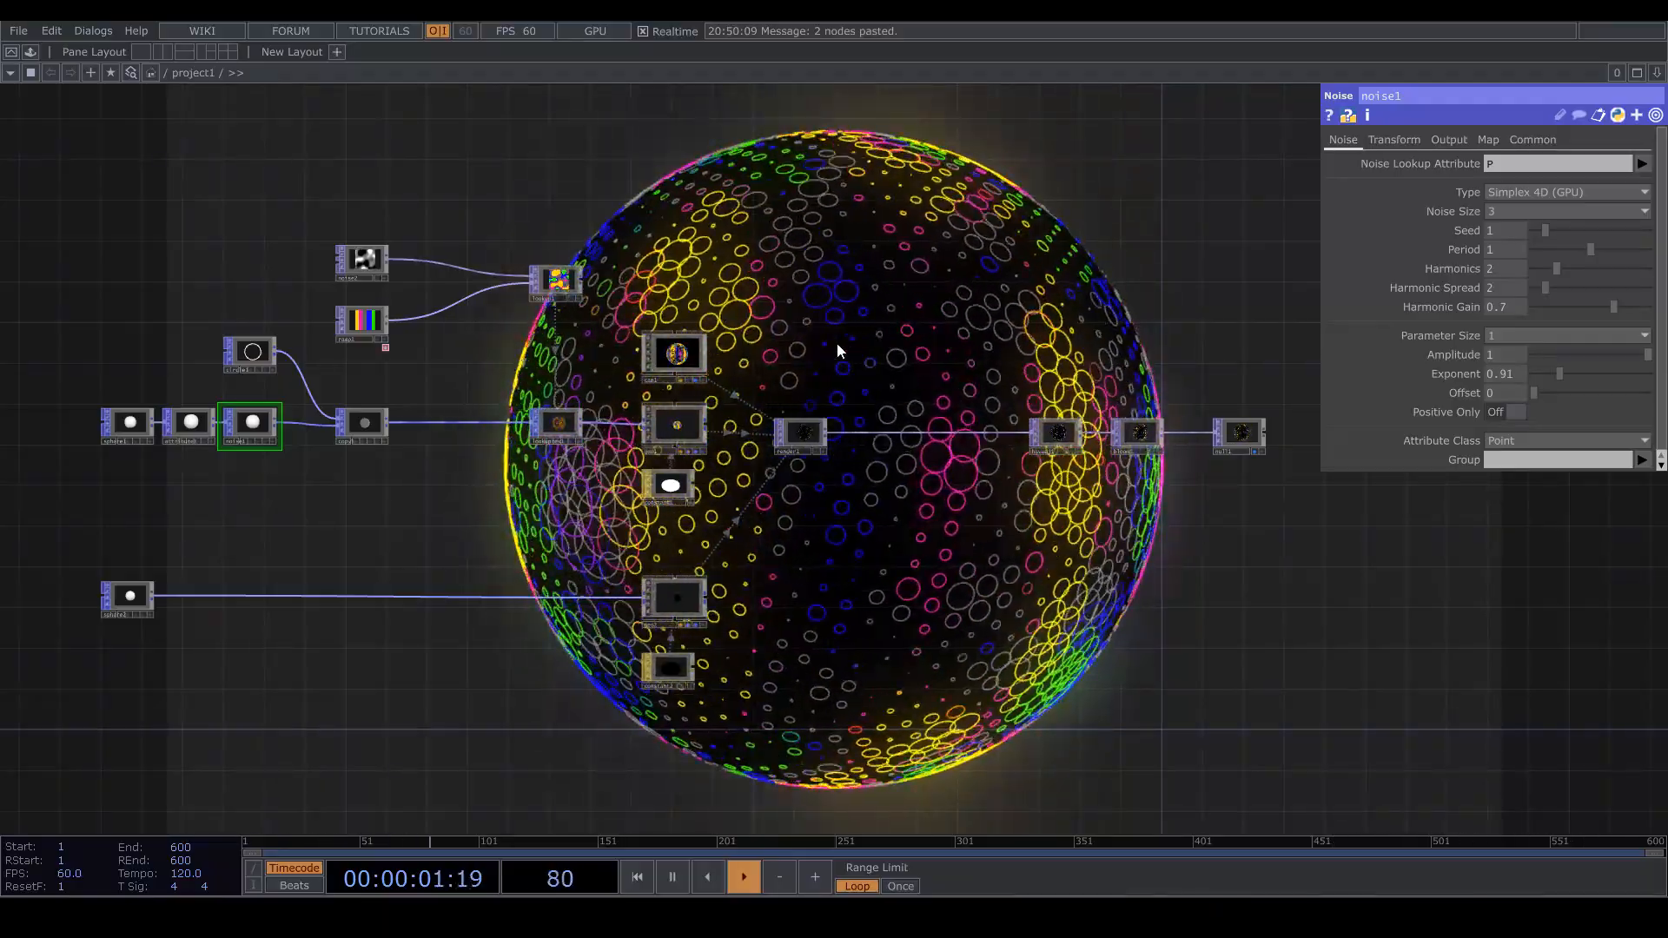
drag(871, 580, 728, 522)
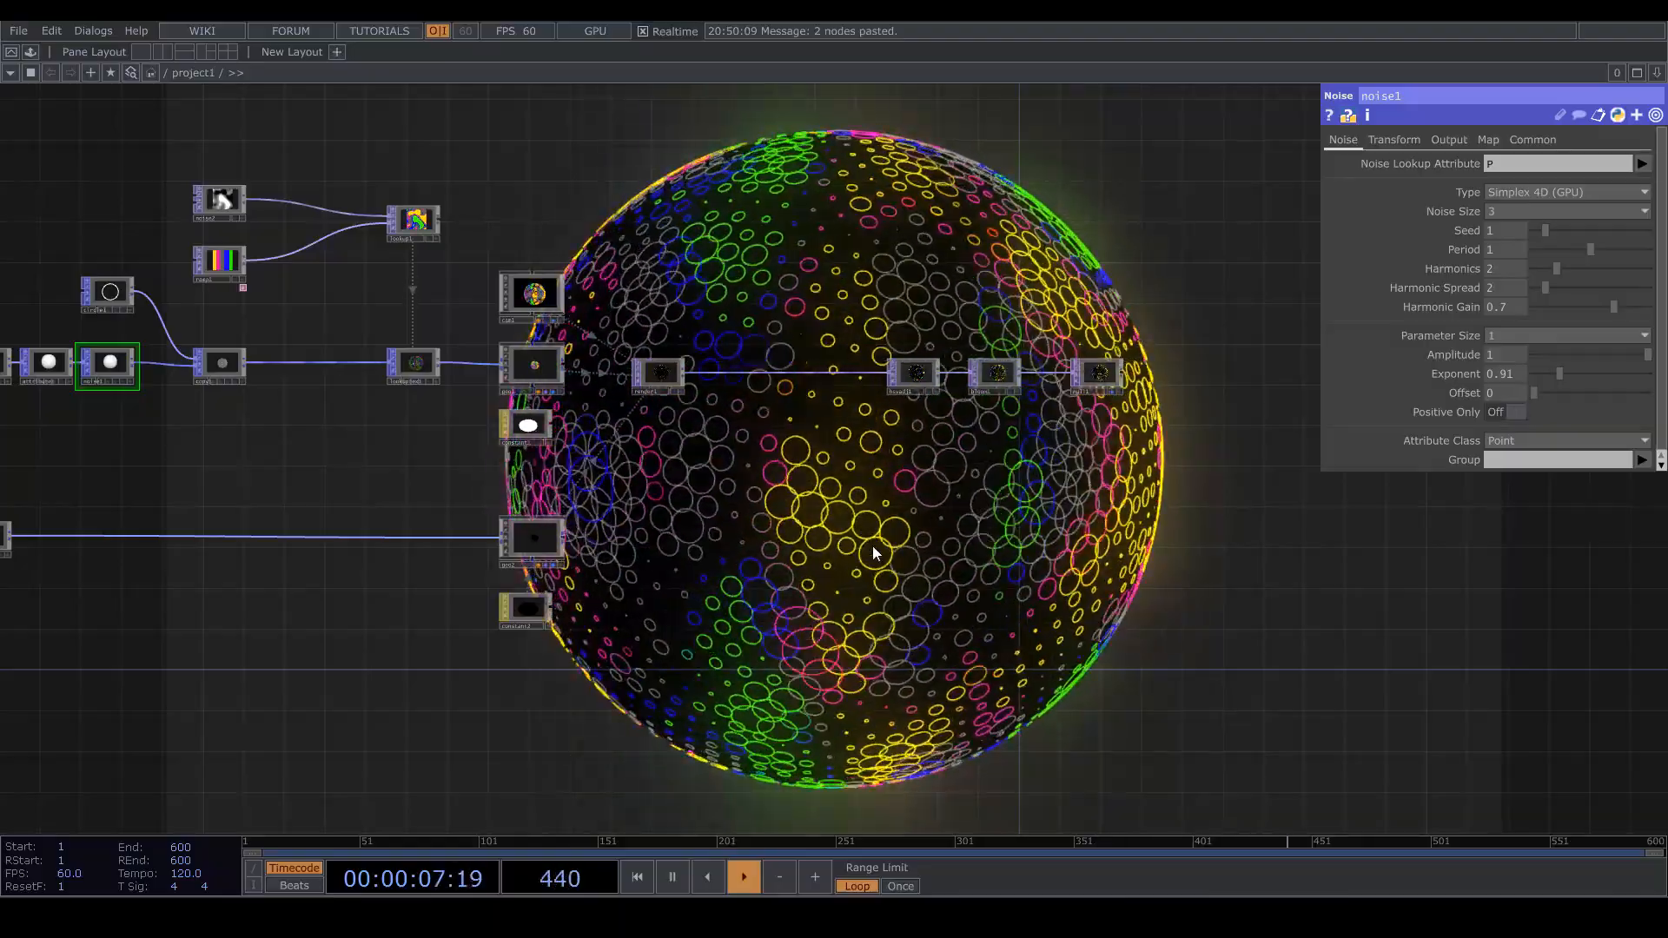
drag(901, 583, 1028, 624)
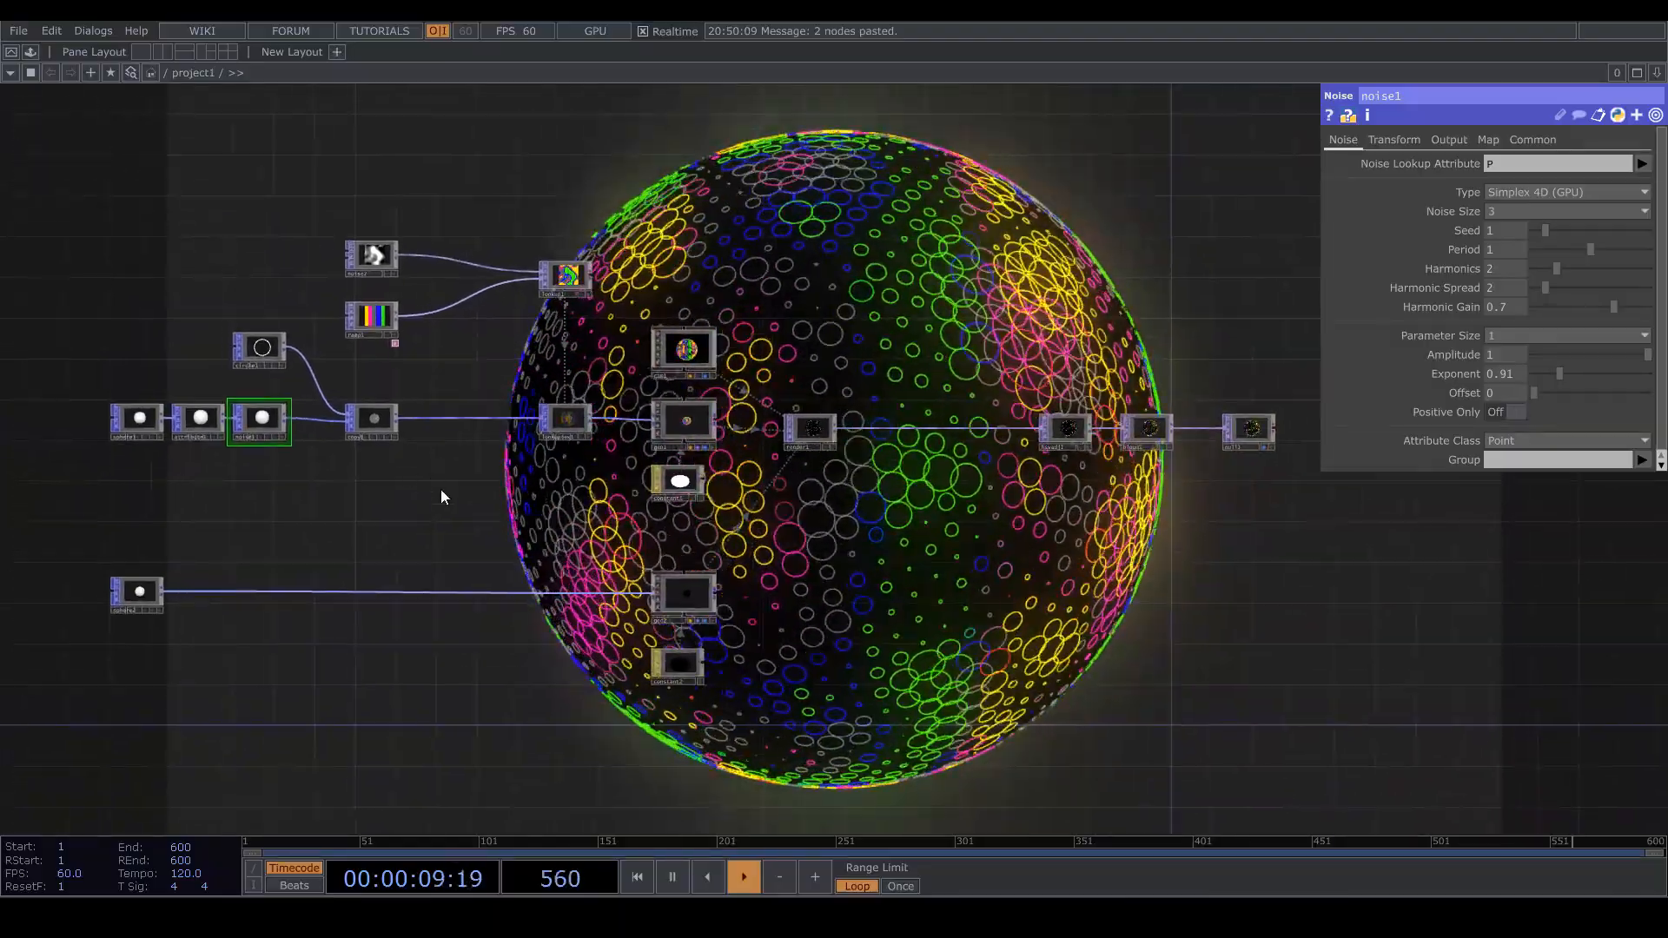
Insert a Noise POP on the connection between copy1 and lookuptex1
scroll(490, 438, up, 3)
right_click(488, 431)
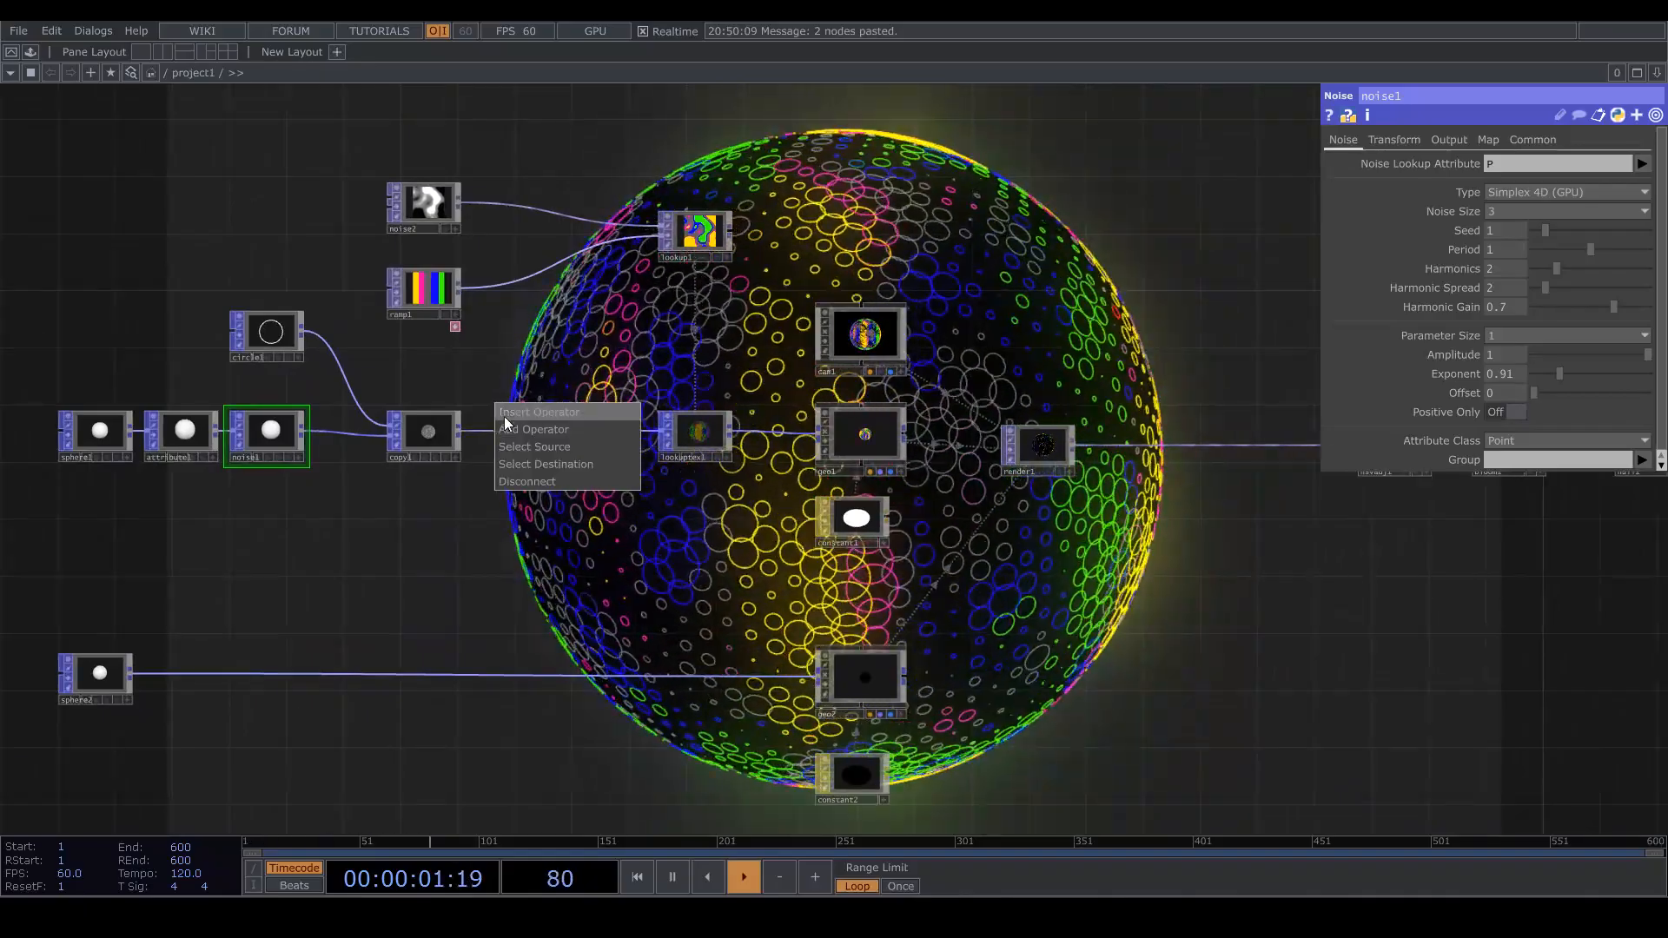
click(504, 413)
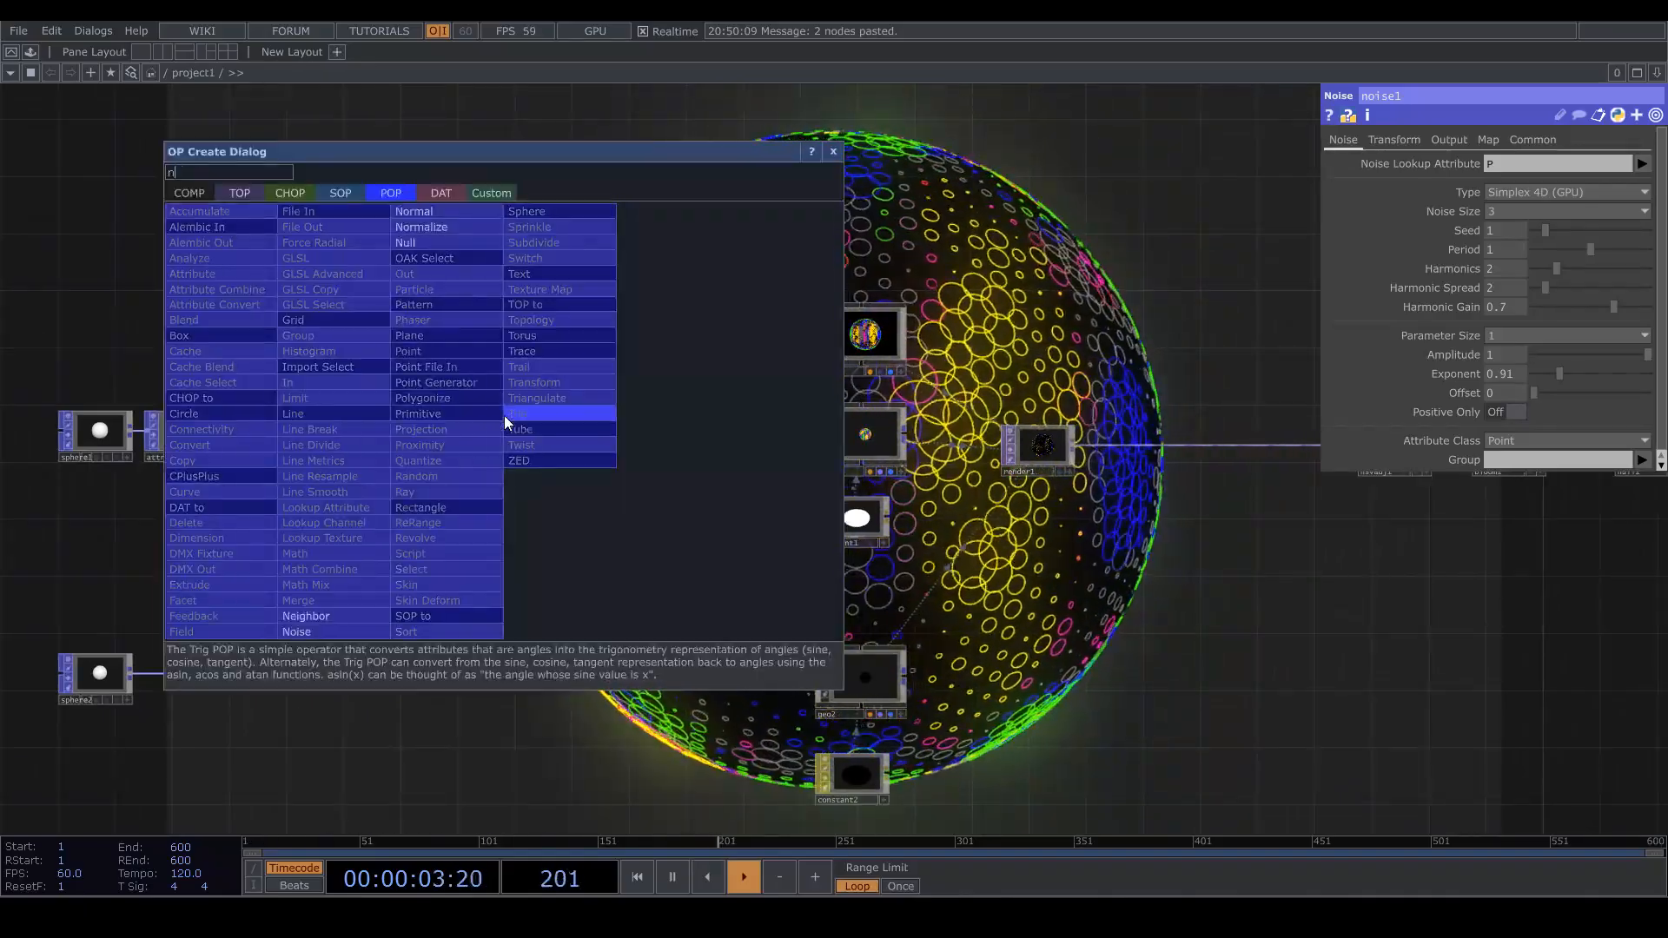
text(noi)
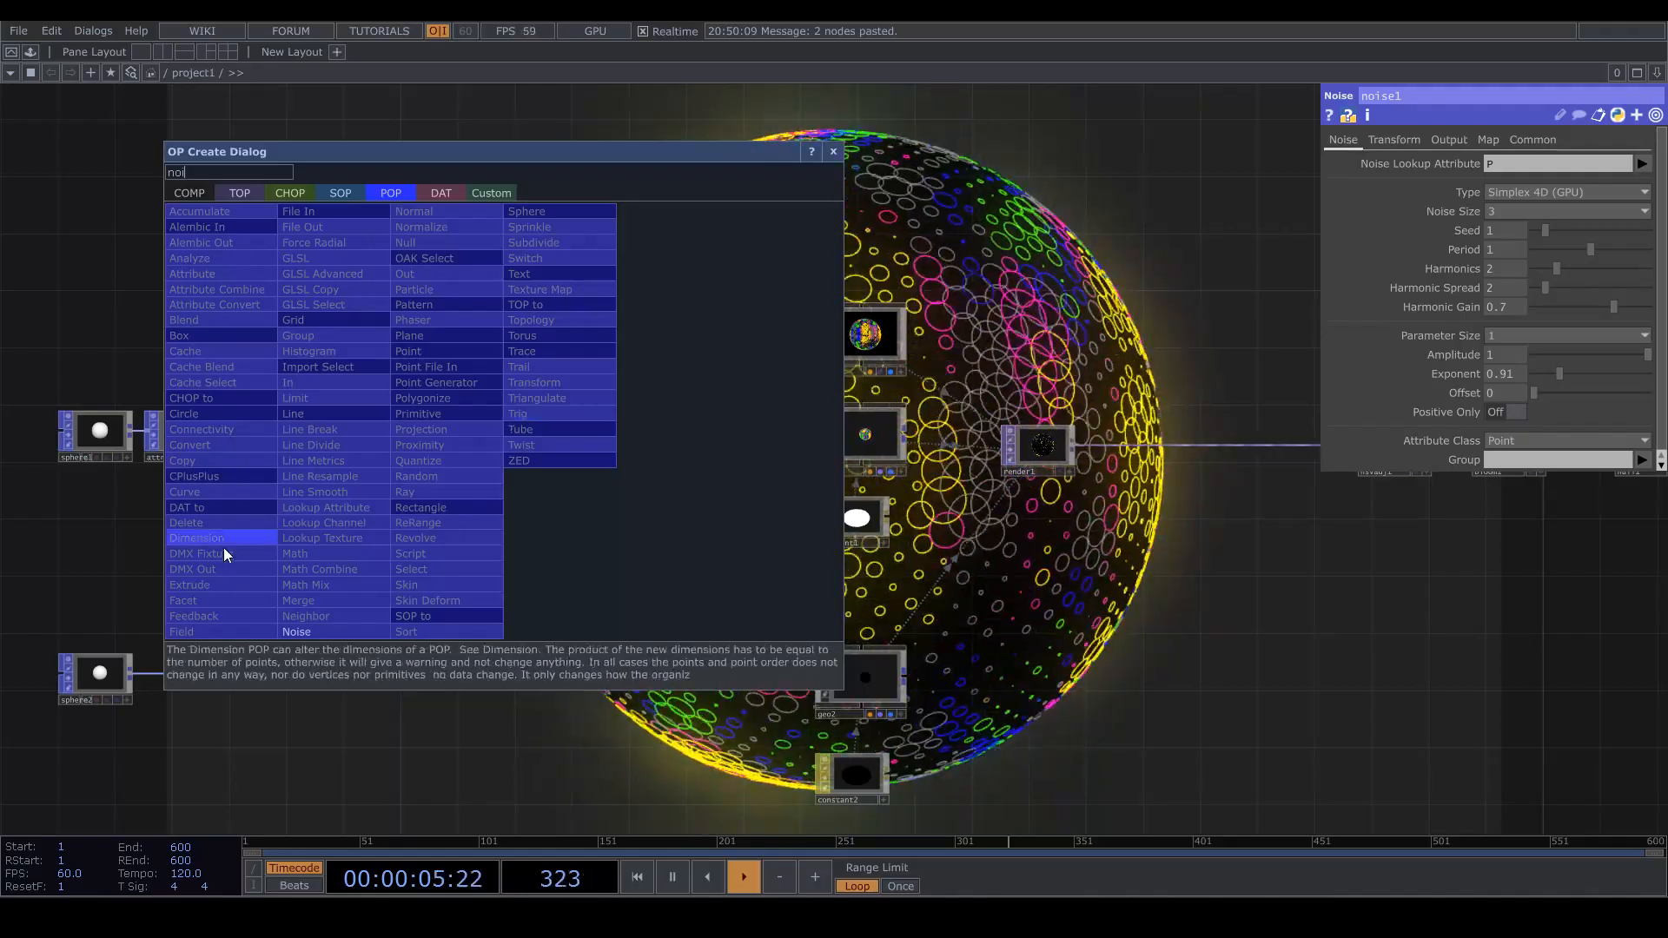
click(304, 631)
click(523, 432)
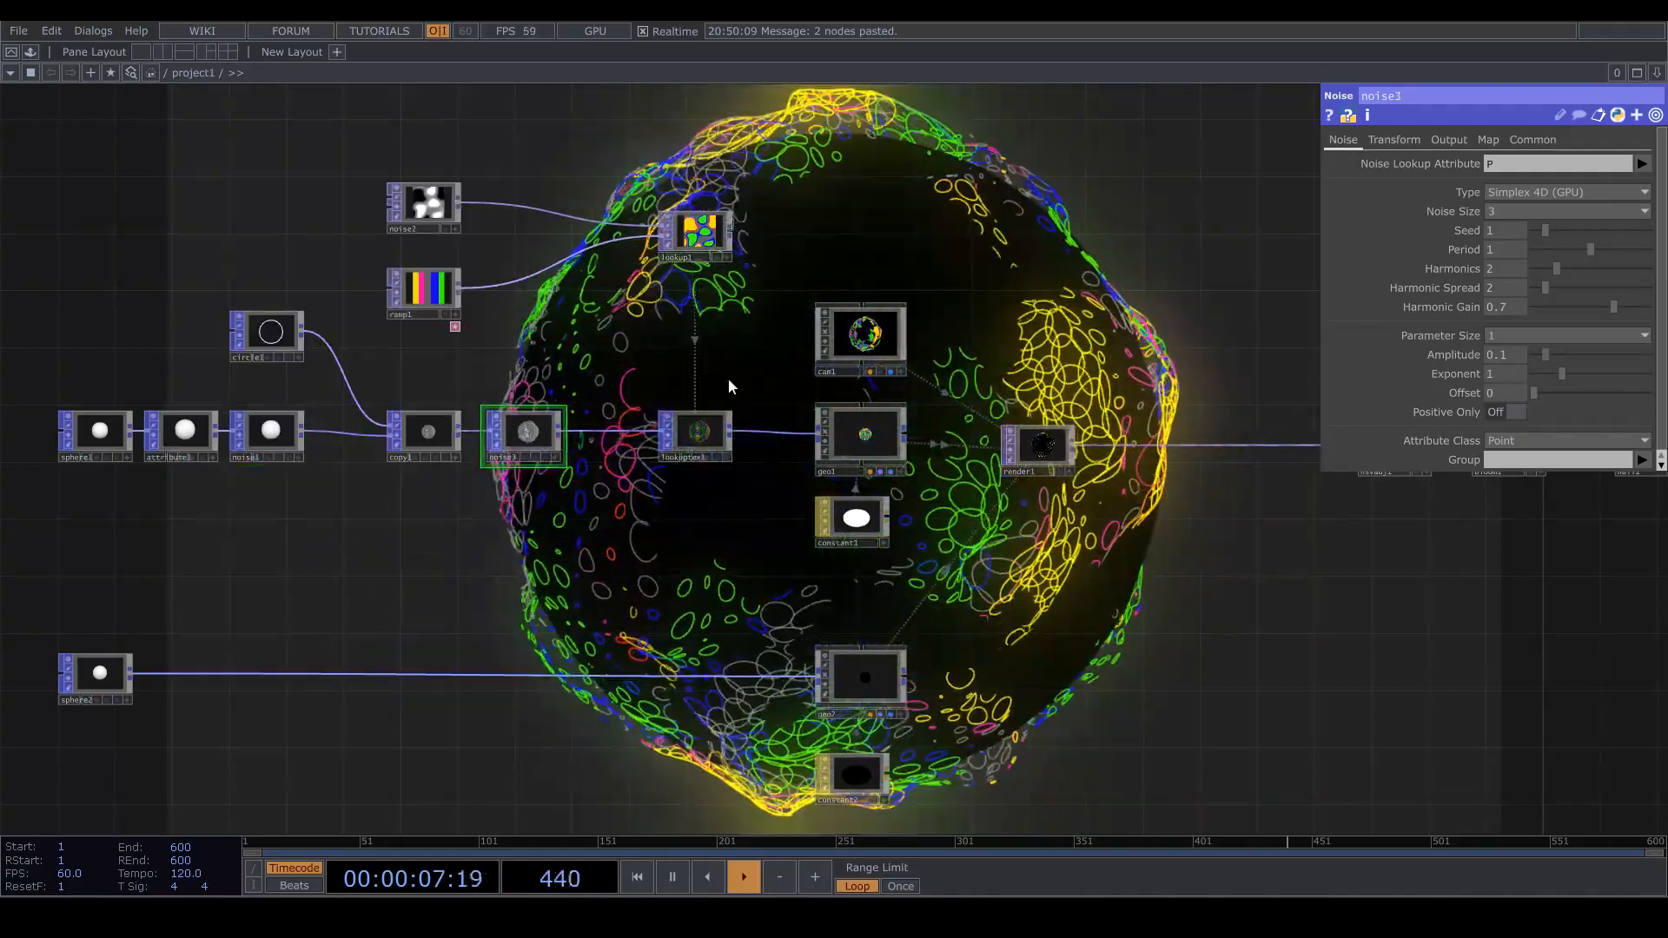
Try a much stronger Amplitude on noise3, and undo the change
drag(1083, 577, 935, 562)
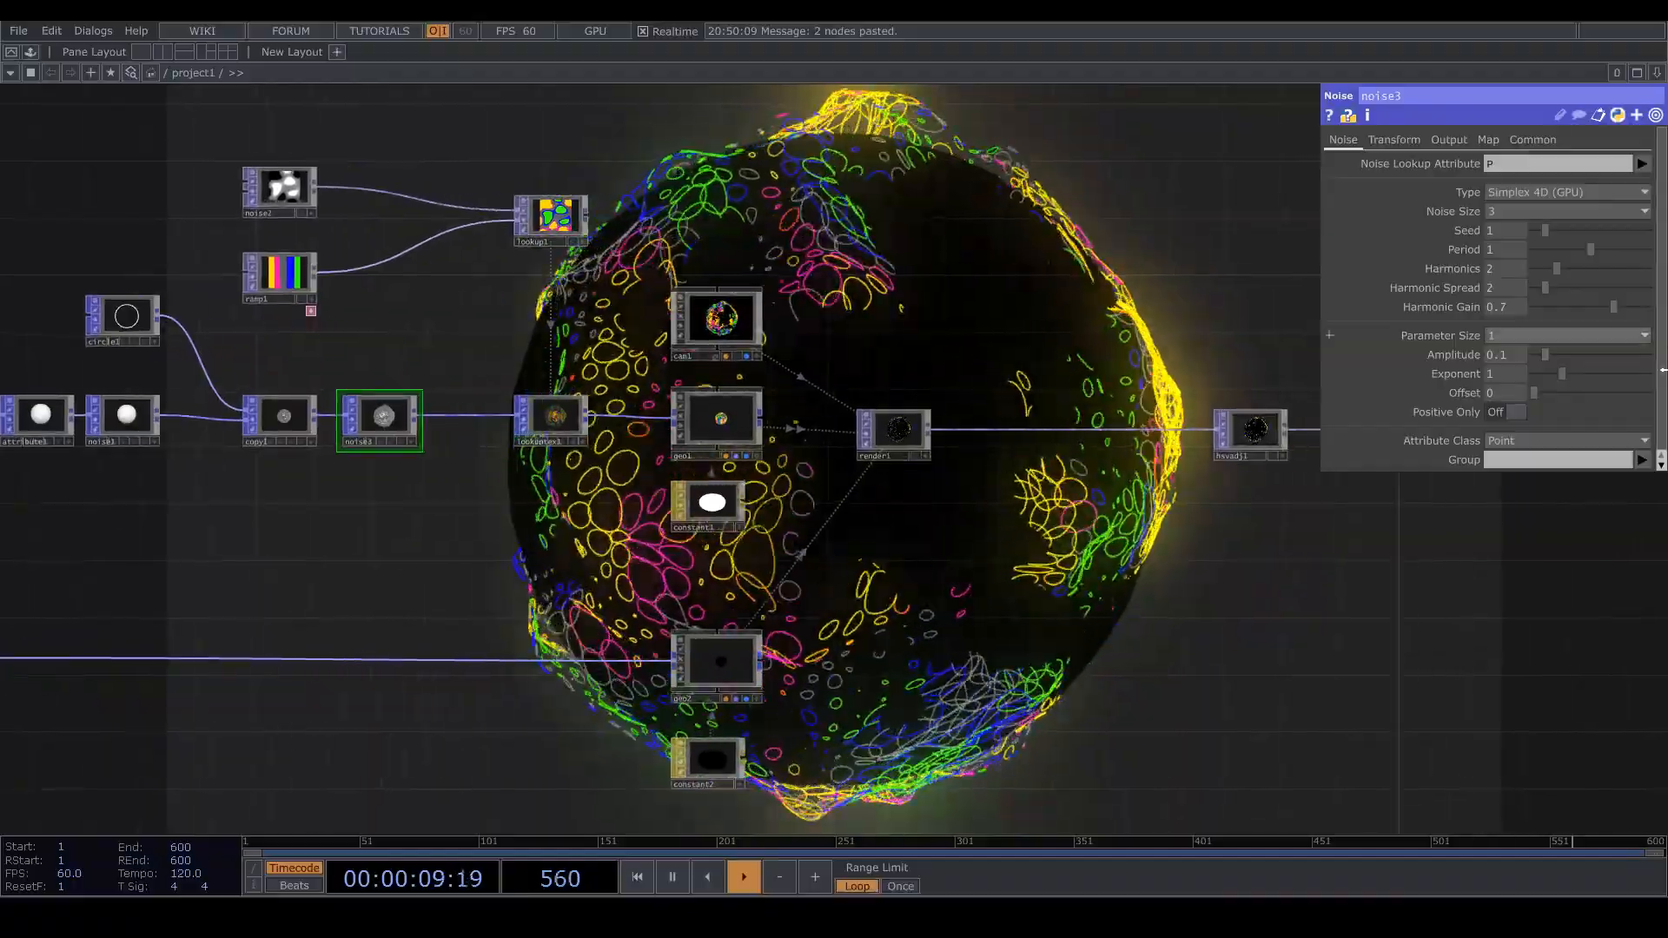
mouse_move(1552, 355)
mouse_down()
mouse_move(1594, 358)
mouse_move(1578, 355)
mouse_up()
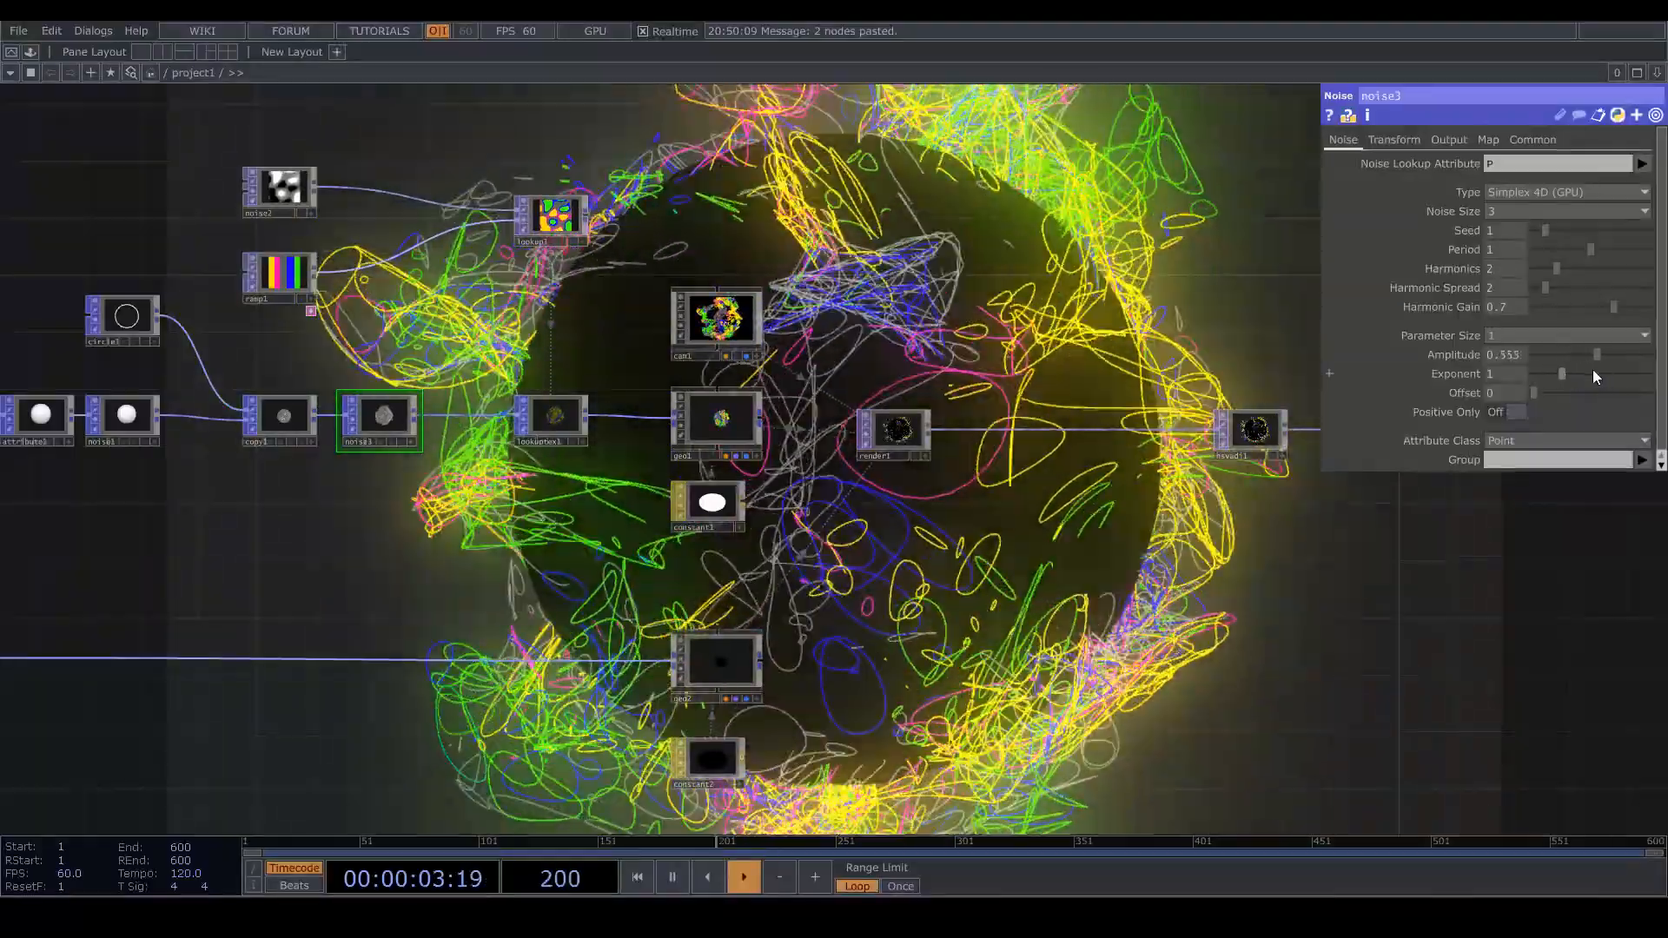
key(ctrl+z)
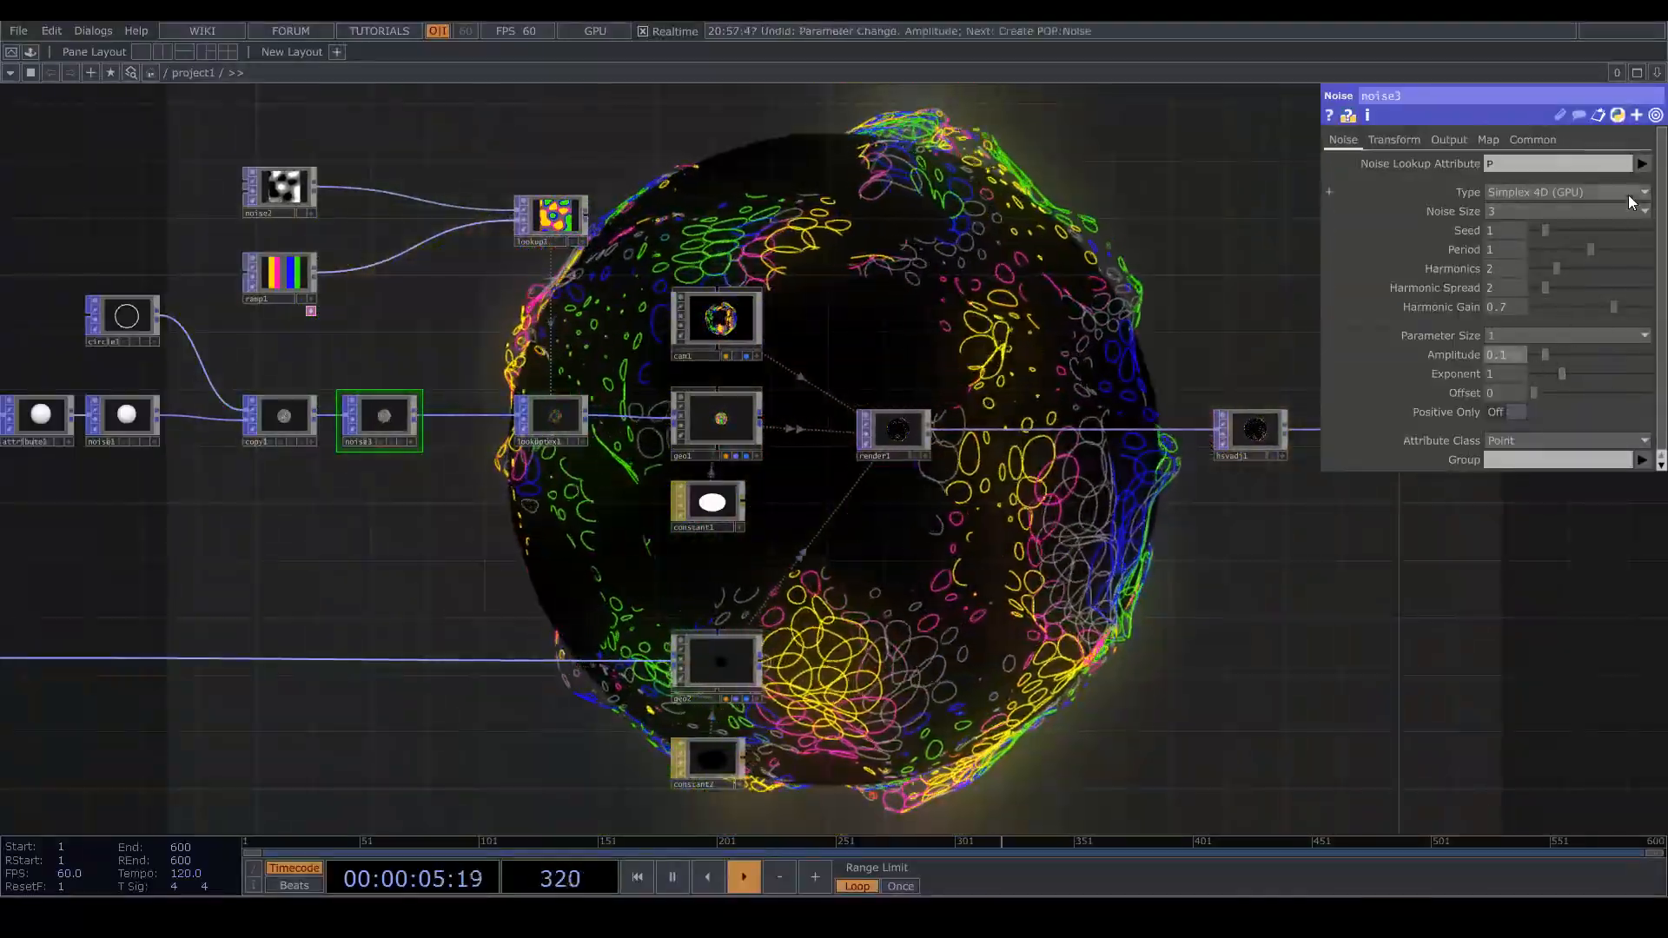
Set noise3's Noise Lookup Attribute to N, Amplitude to 0.456, Exponent to 1.73, Harmonic Spread to 1.2 and Period to 0.76
click(1642, 164)
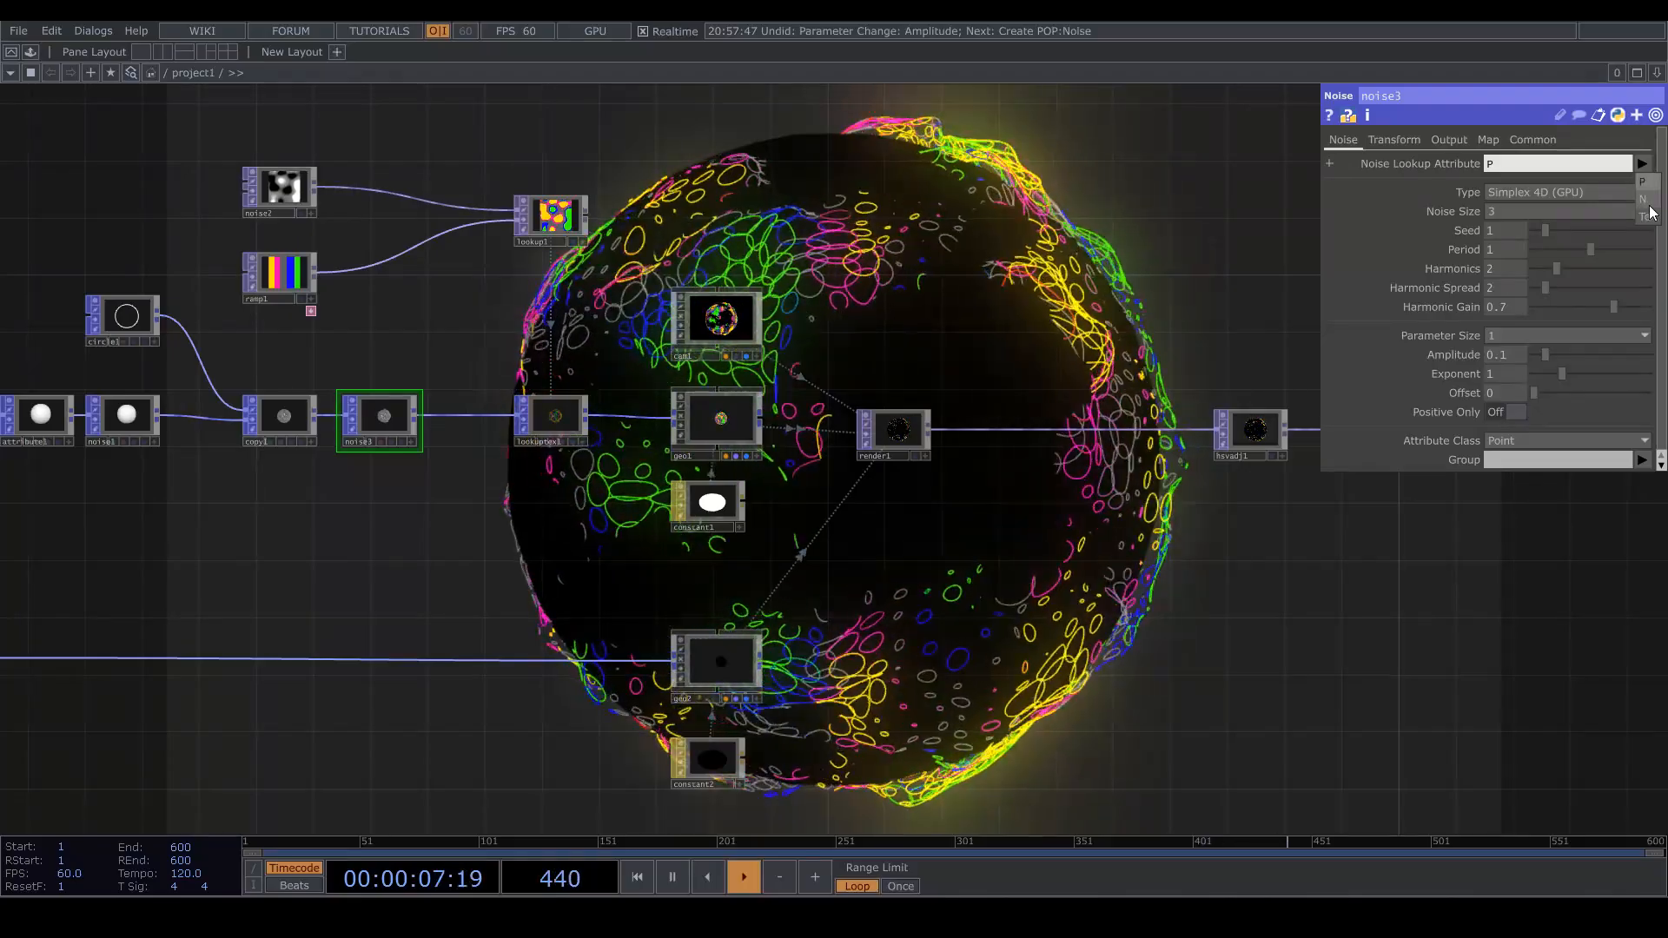
click(1645, 200)
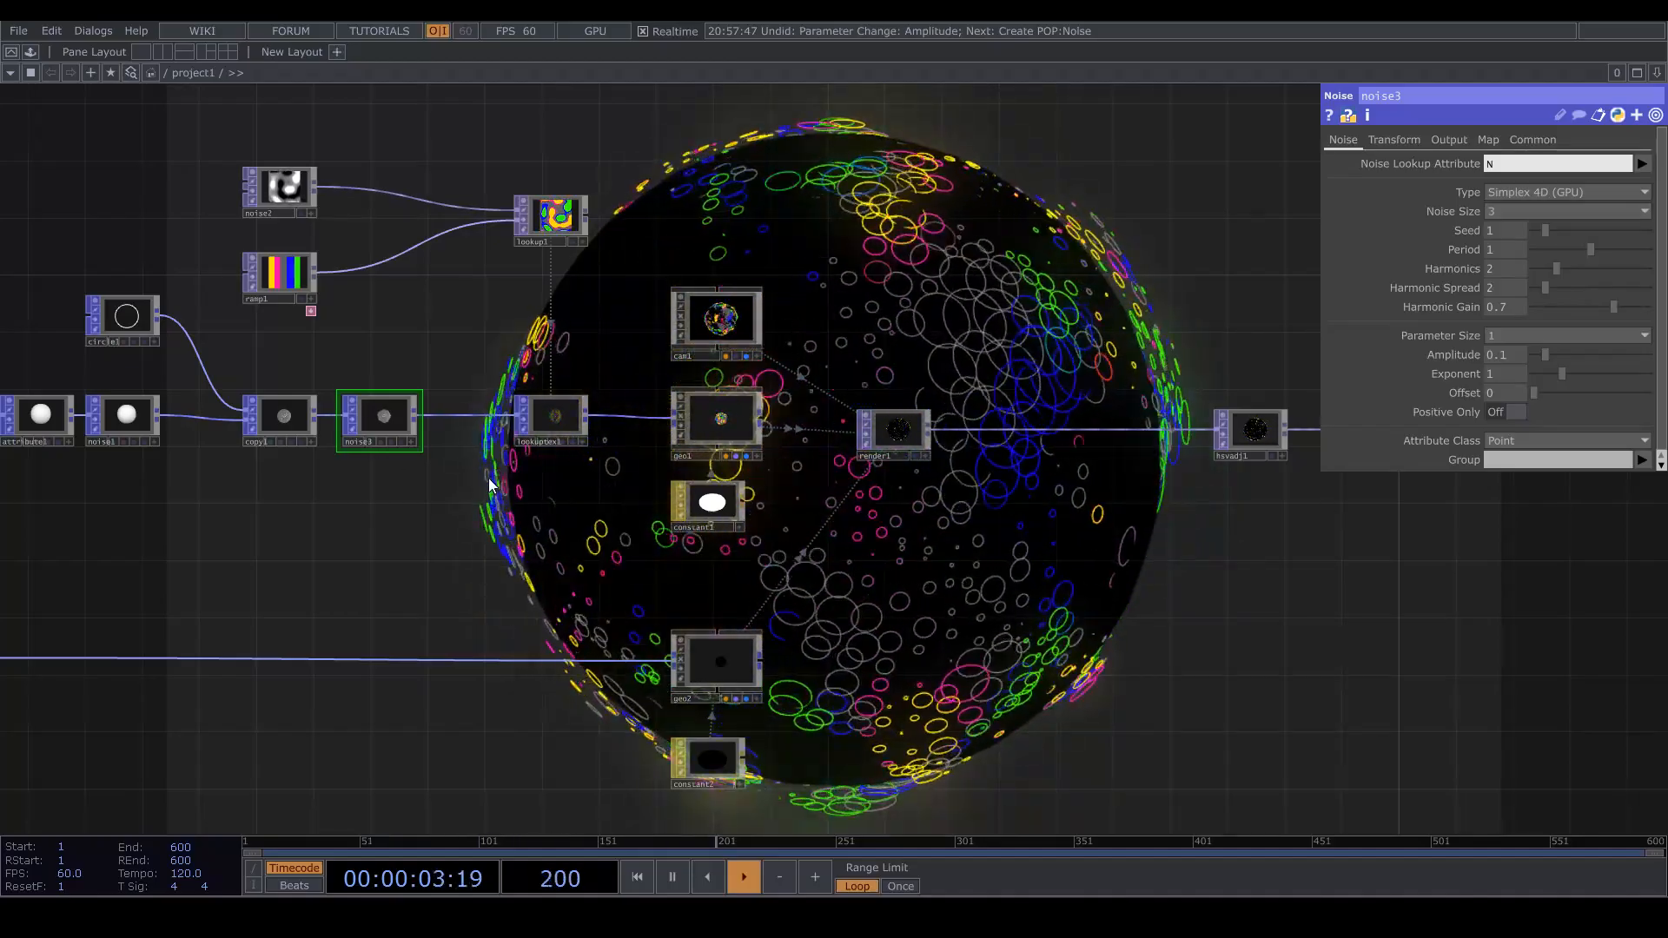
drag(1548, 373, 1584, 374)
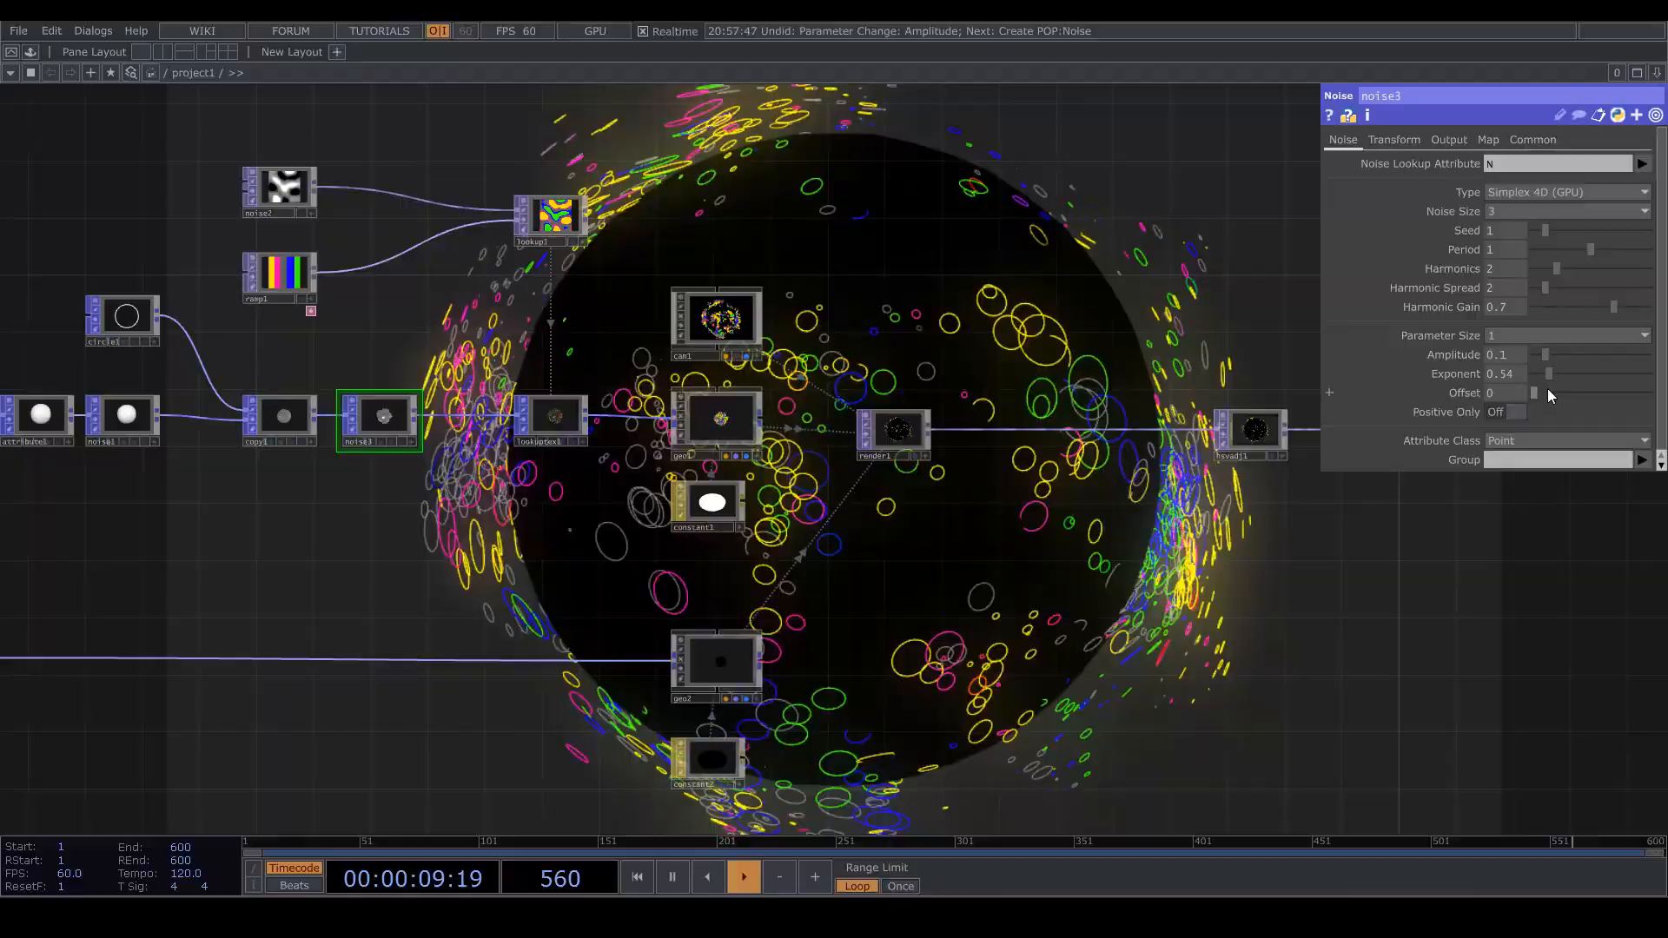
mouse_move(1548, 374)
mouse_down()
mouse_move(1625, 357)
mouse_move(1552, 372)
mouse_up()
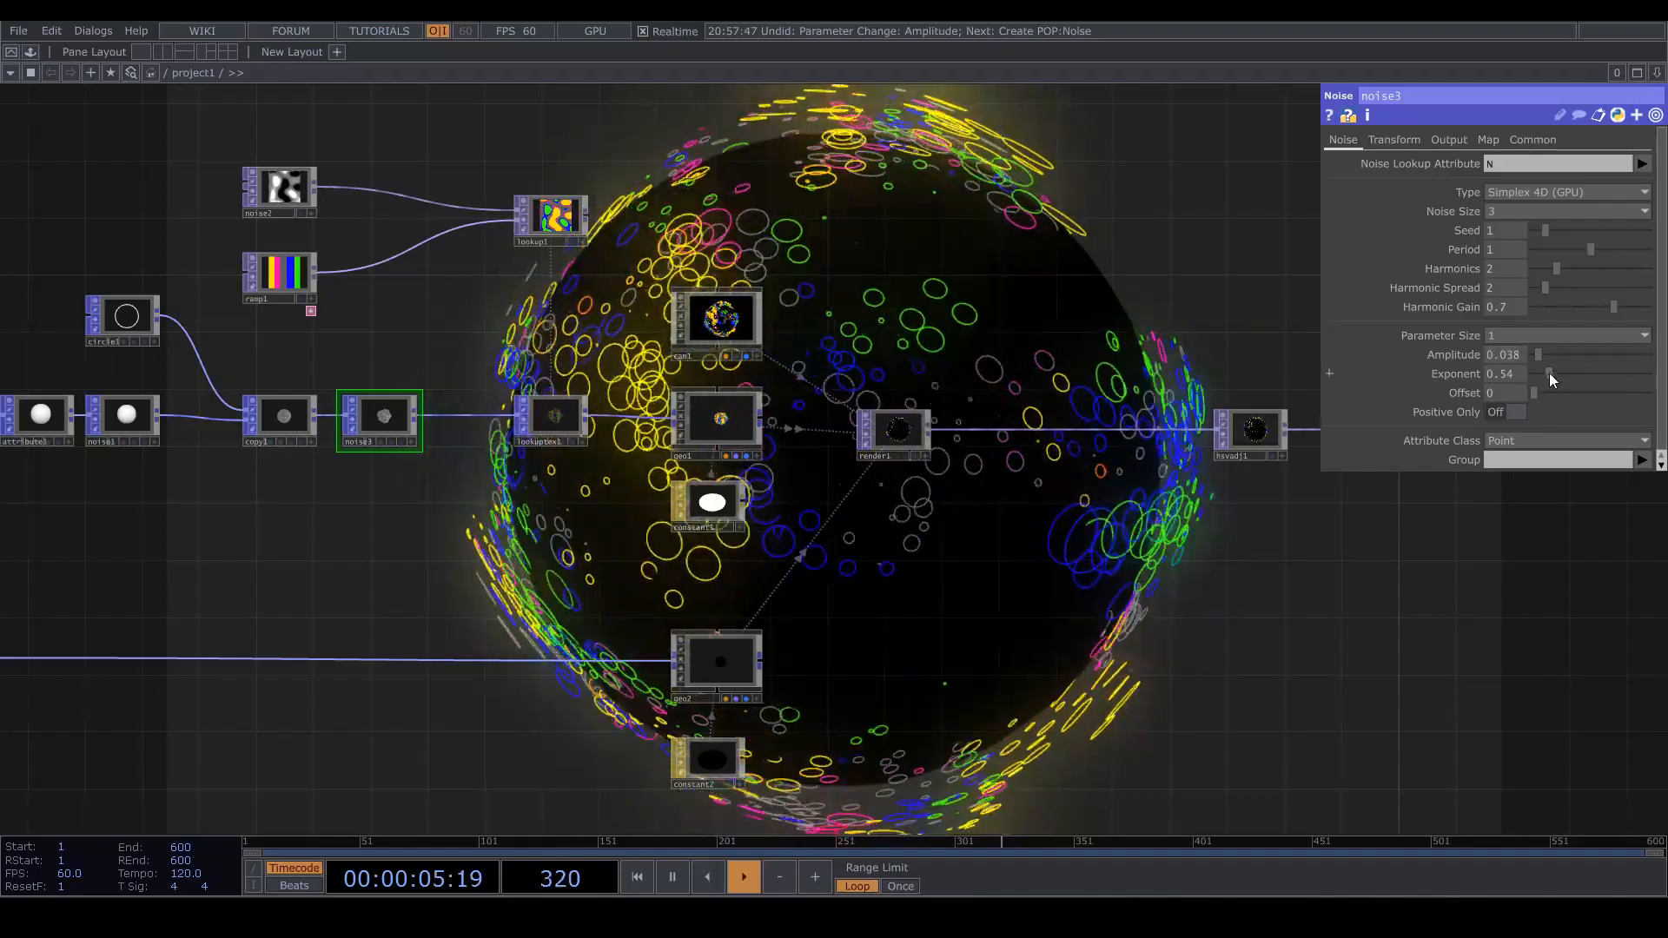
drag(1552, 351, 1576, 358)
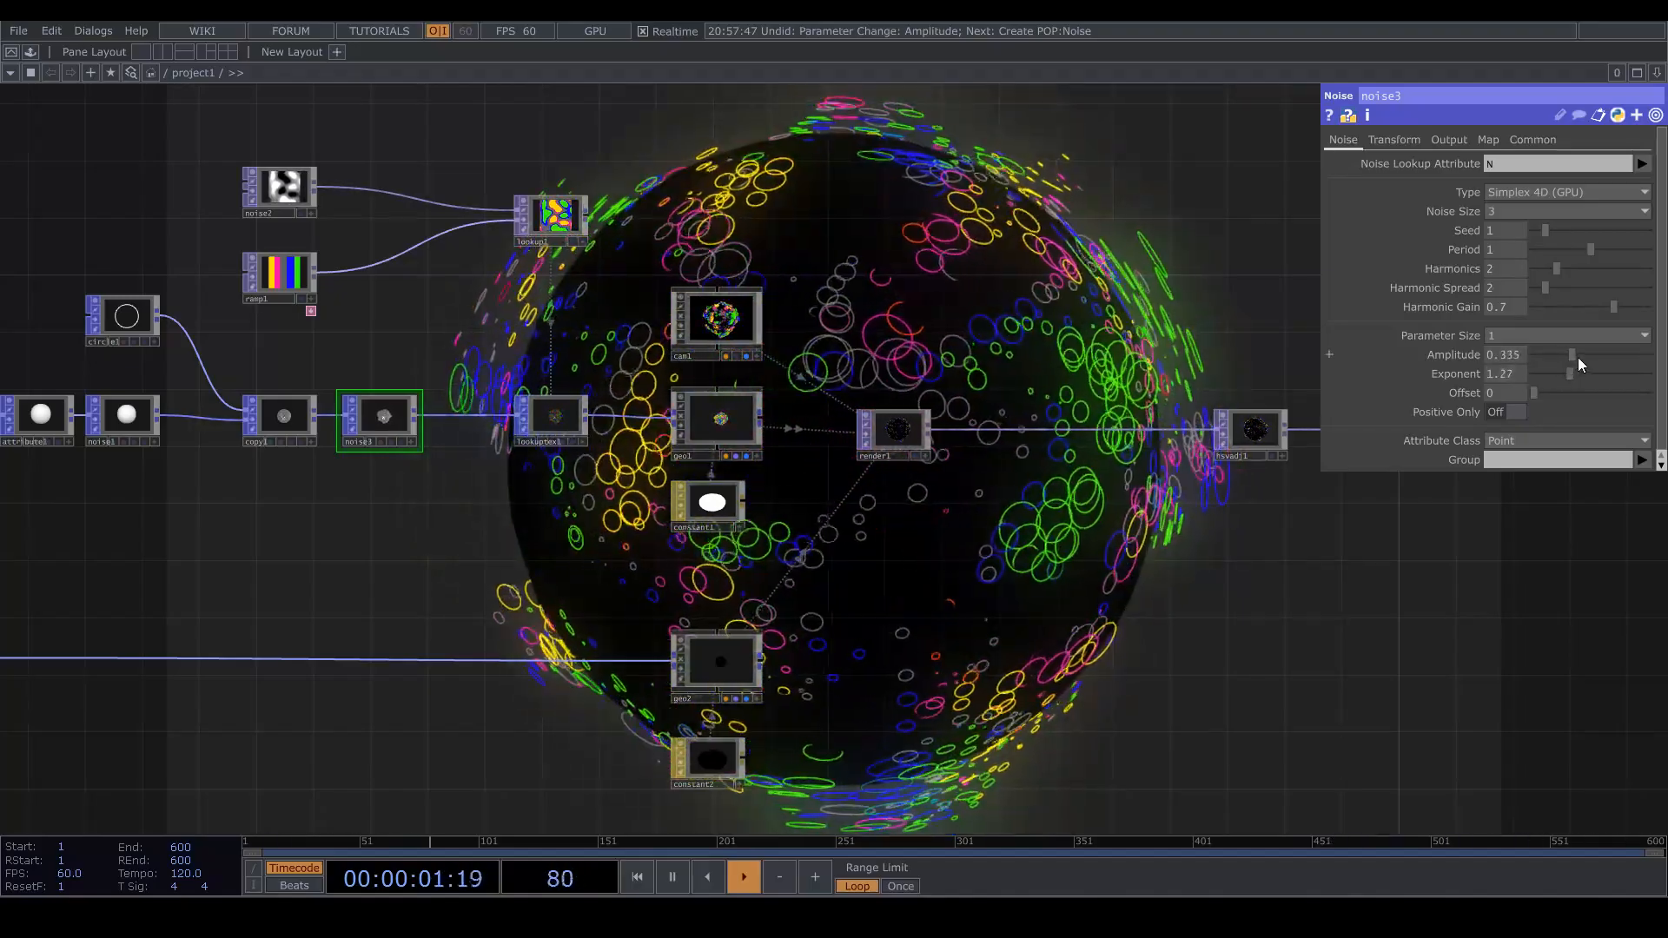
drag(1582, 358, 1630, 358)
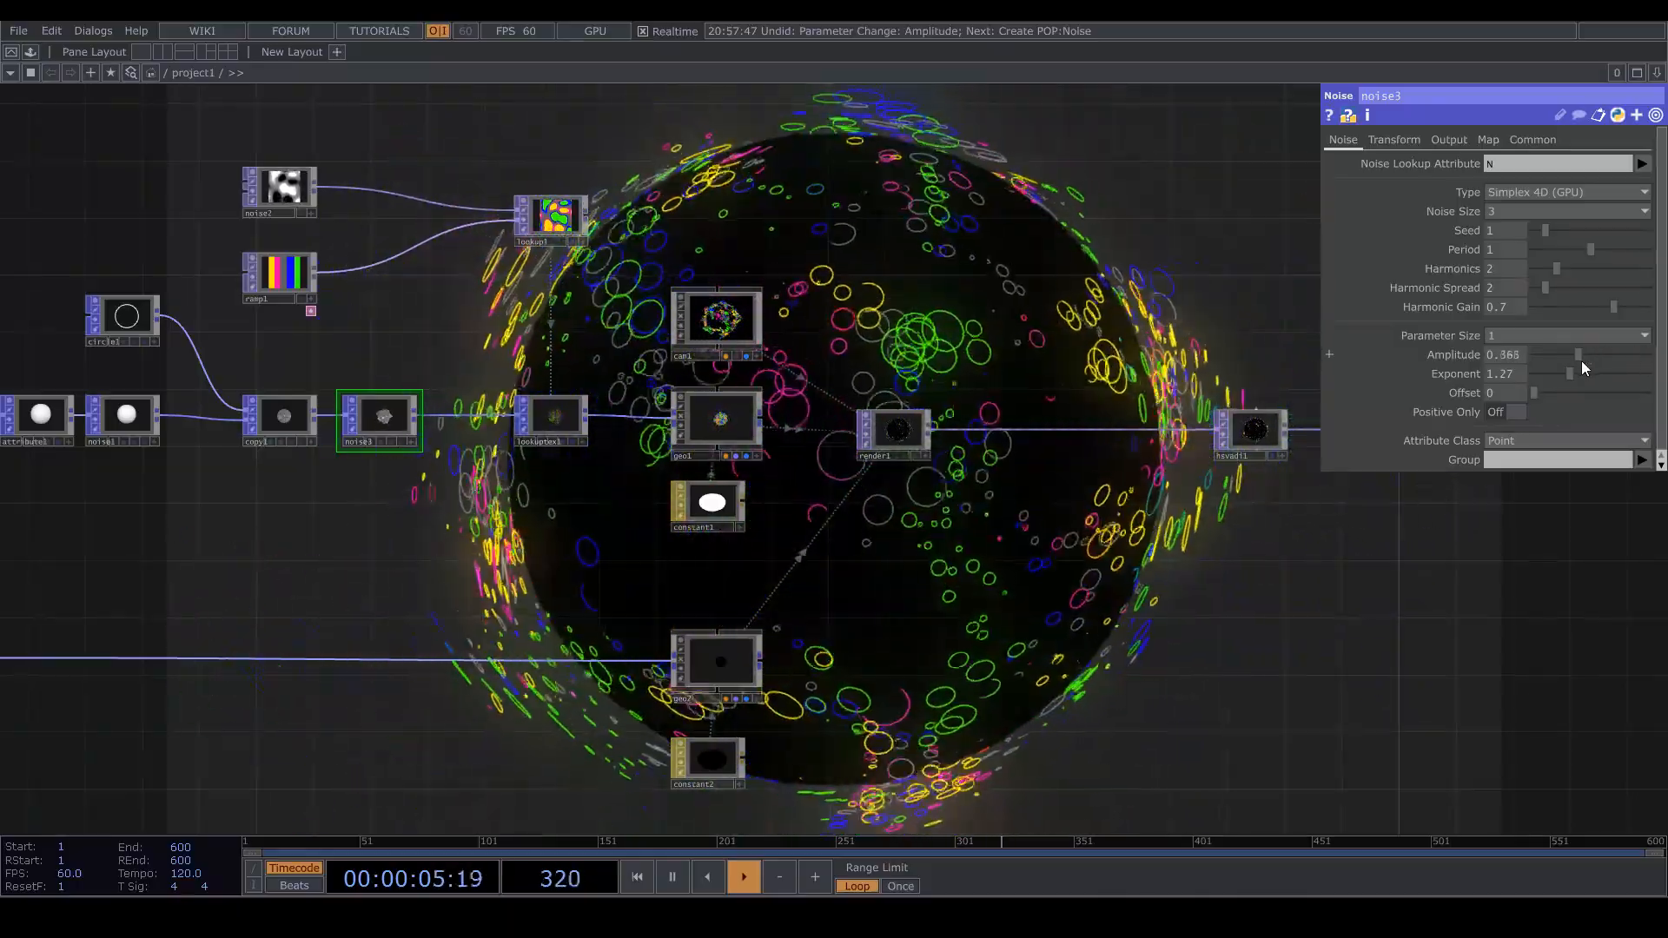
drag(1581, 362, 1583, 373)
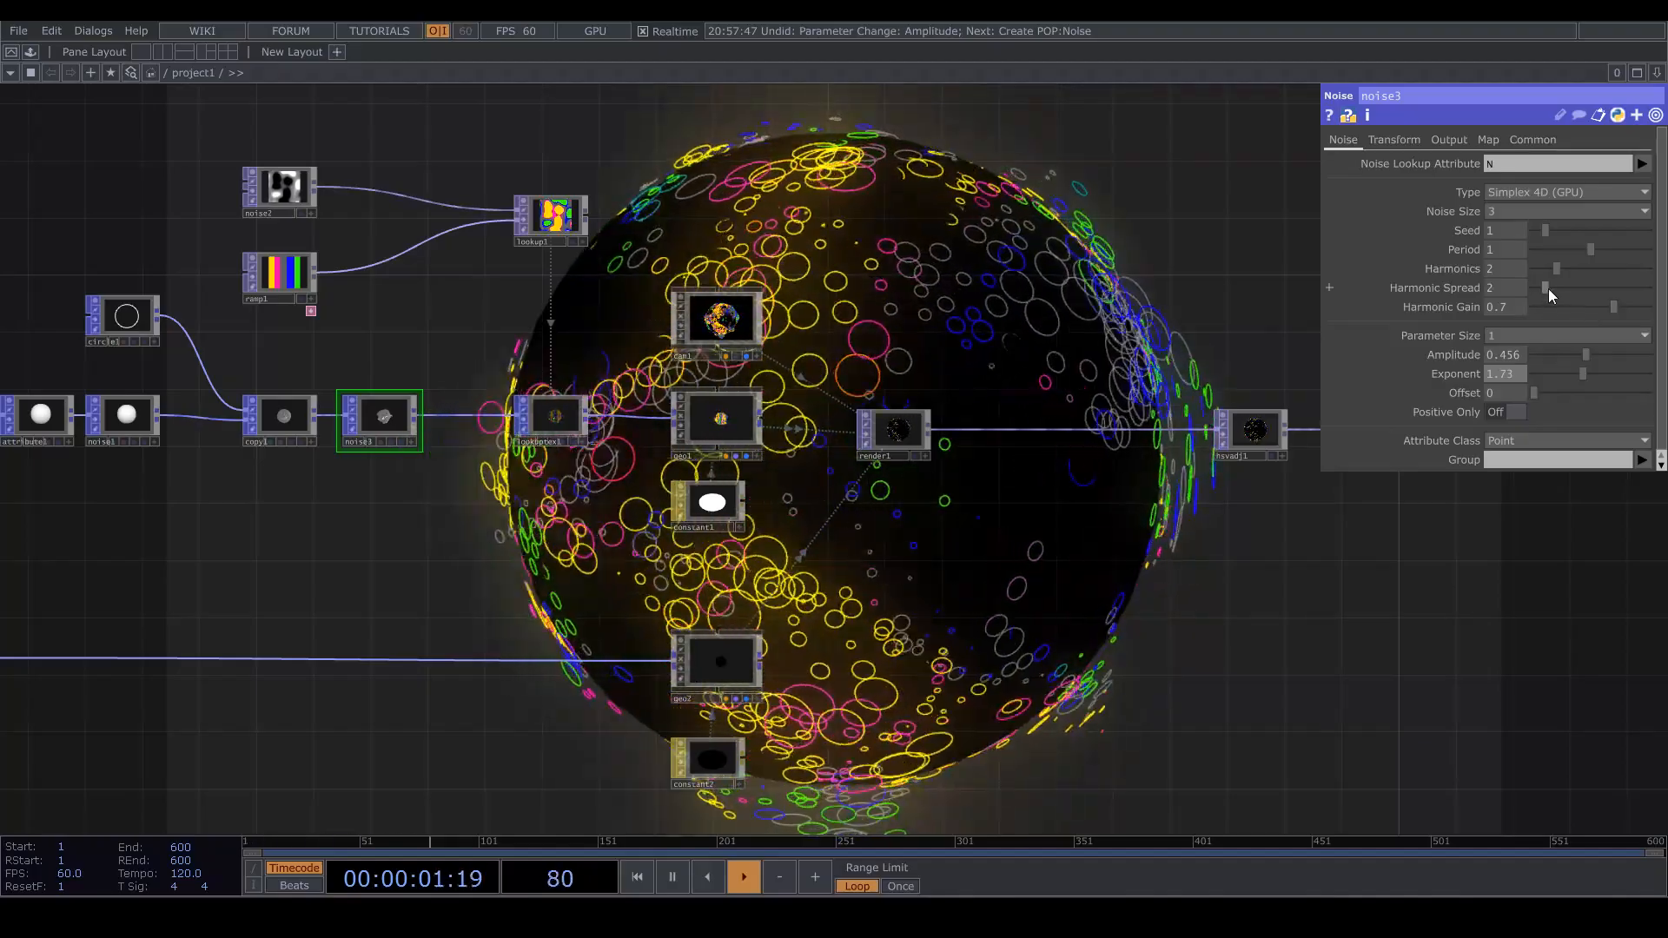
drag(1549, 289, 1578, 258)
Bypass the noise3 node between copy1 and lookuptex1
drag(776, 740, 627, 763)
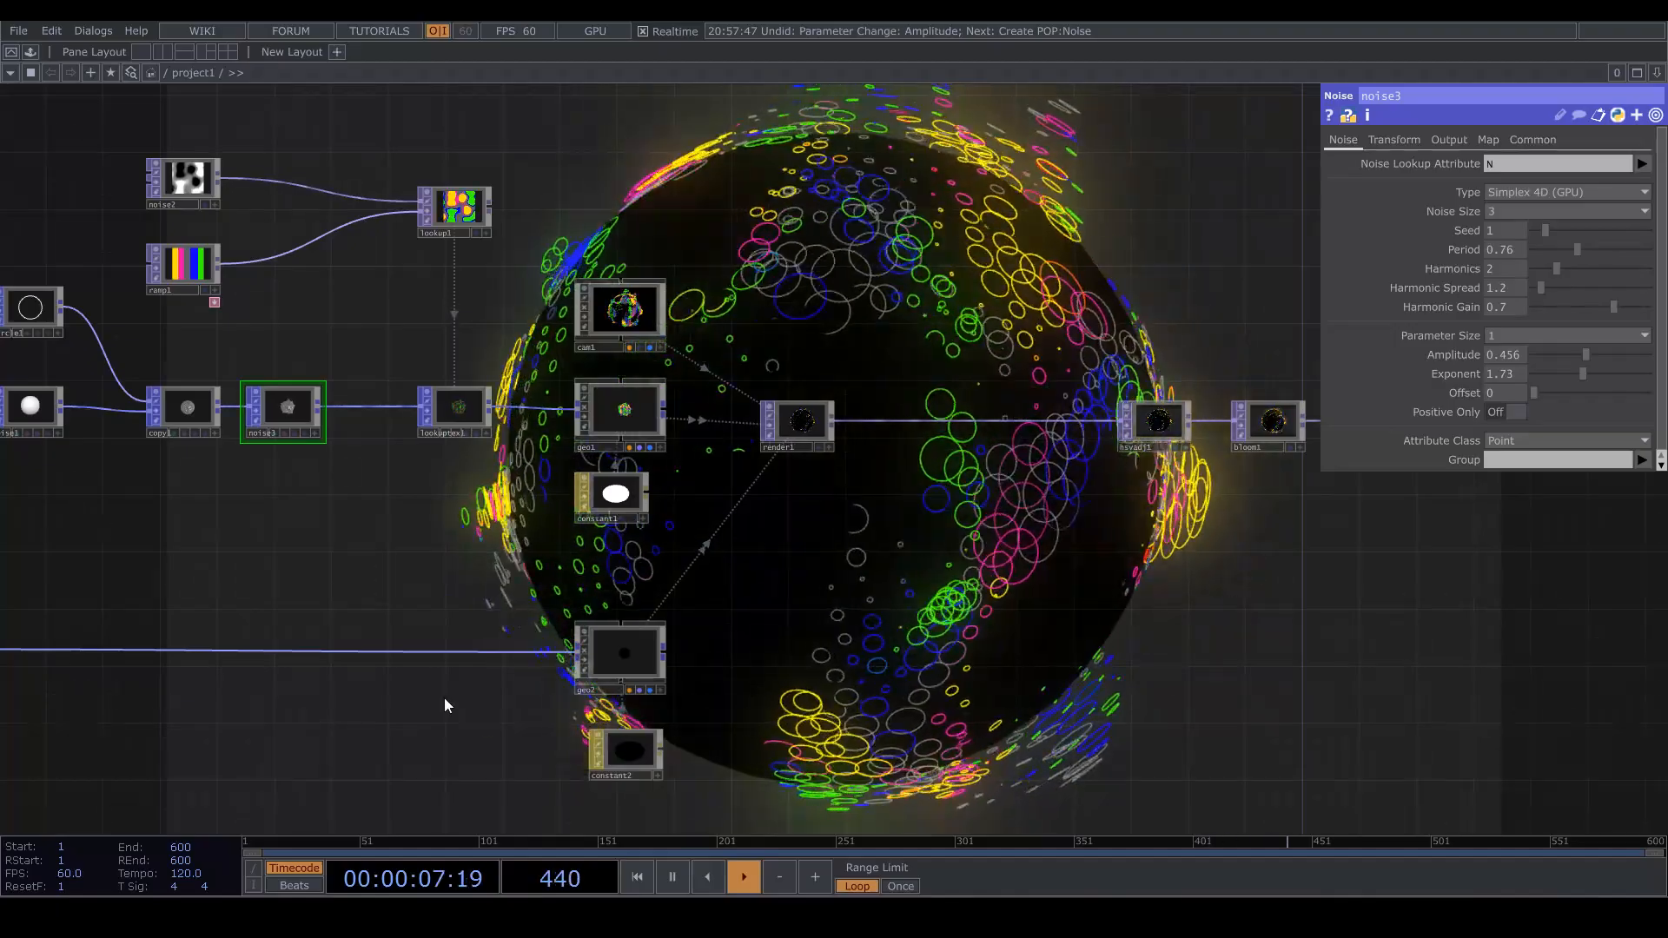
drag(337, 724, 554, 701)
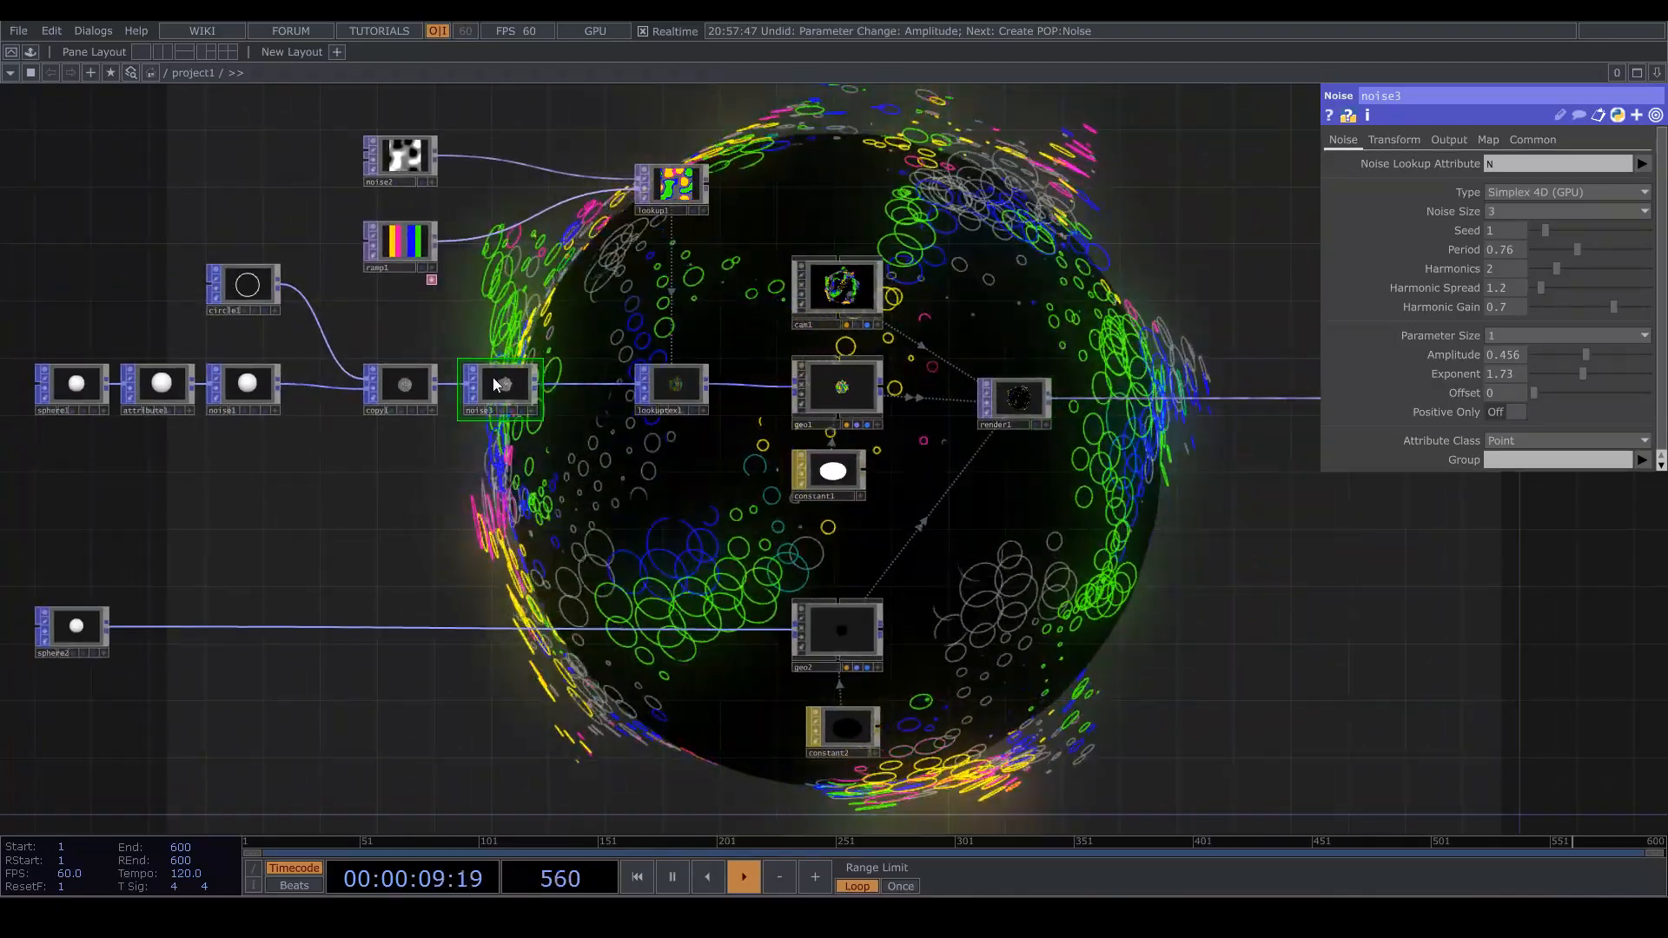
click(475, 389)
Set noise1's Amplitude to 0.555, Exponent to 0.58, Harmonic Spread to 4.6 and Harmonic Gain to 0
drag(490, 507, 698, 519)
scroll(509, 460, up, 3)
click(391, 335)
drag(521, 596, 312, 621)
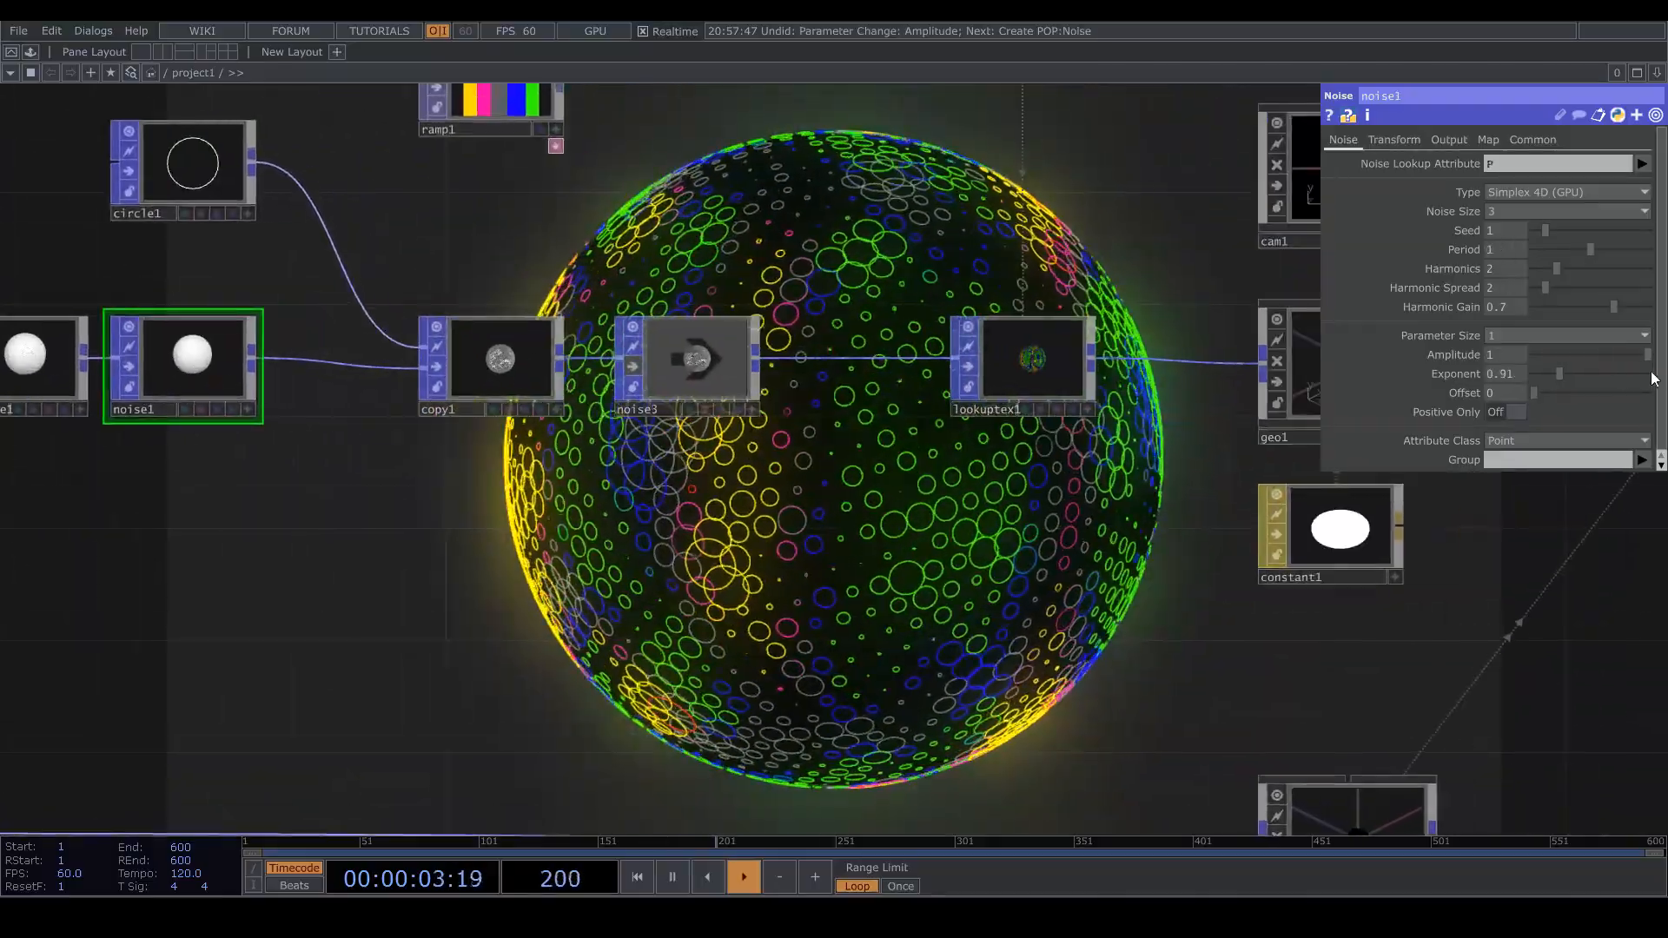
drag(1554, 377, 1624, 373)
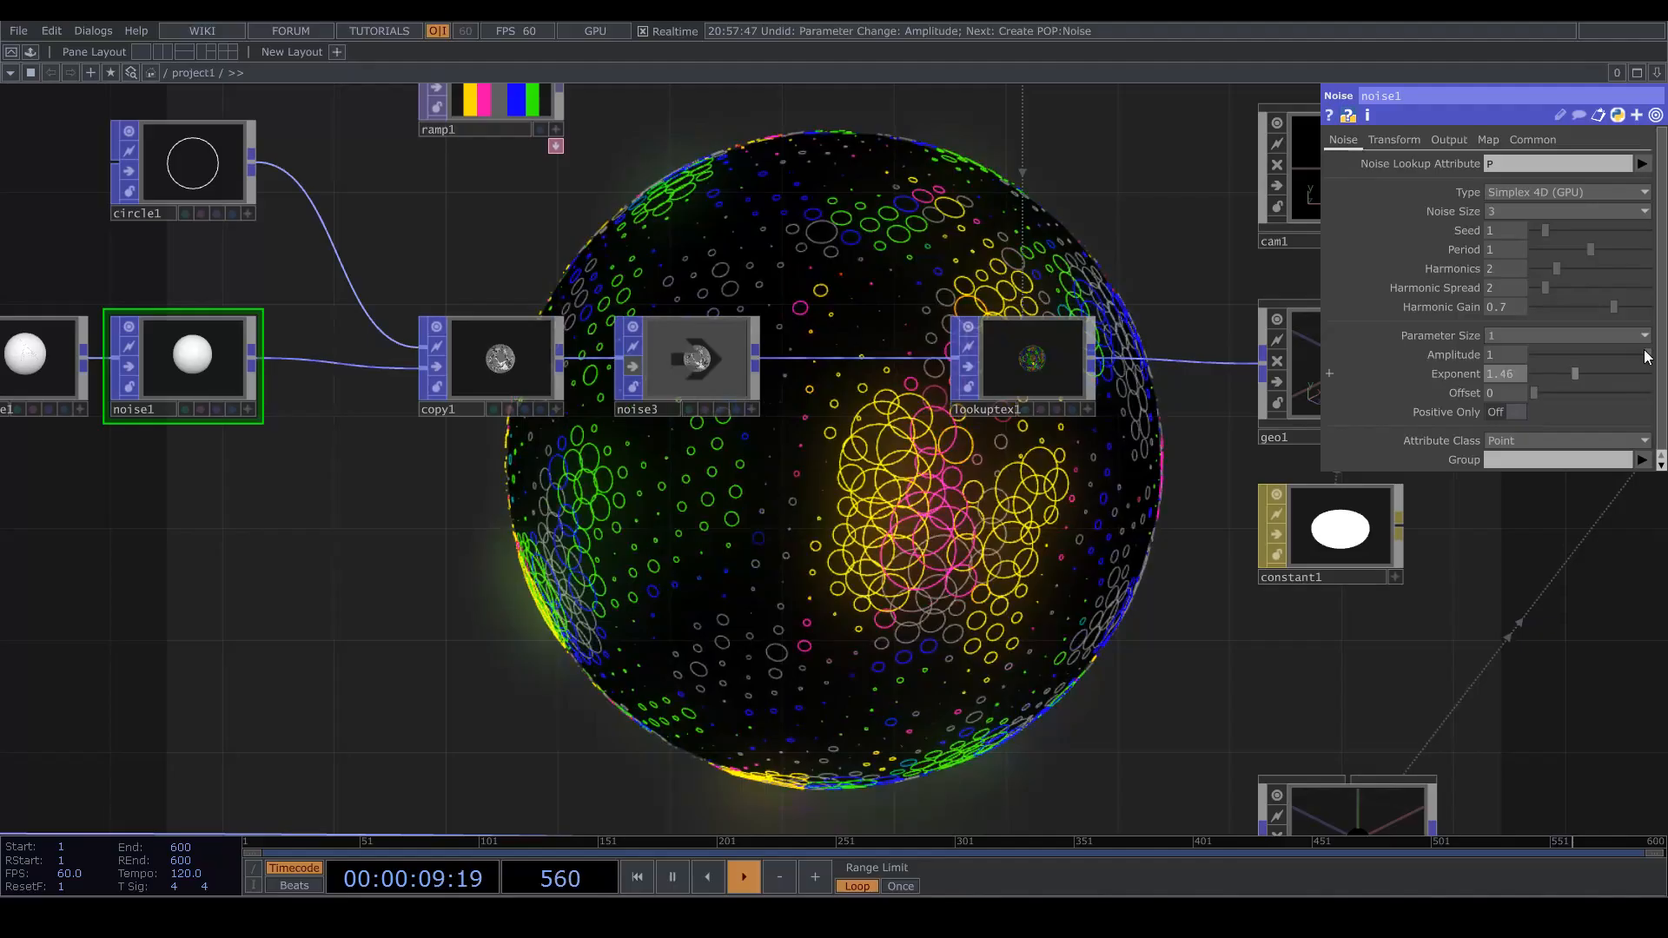
drag(1603, 357, 1539, 377)
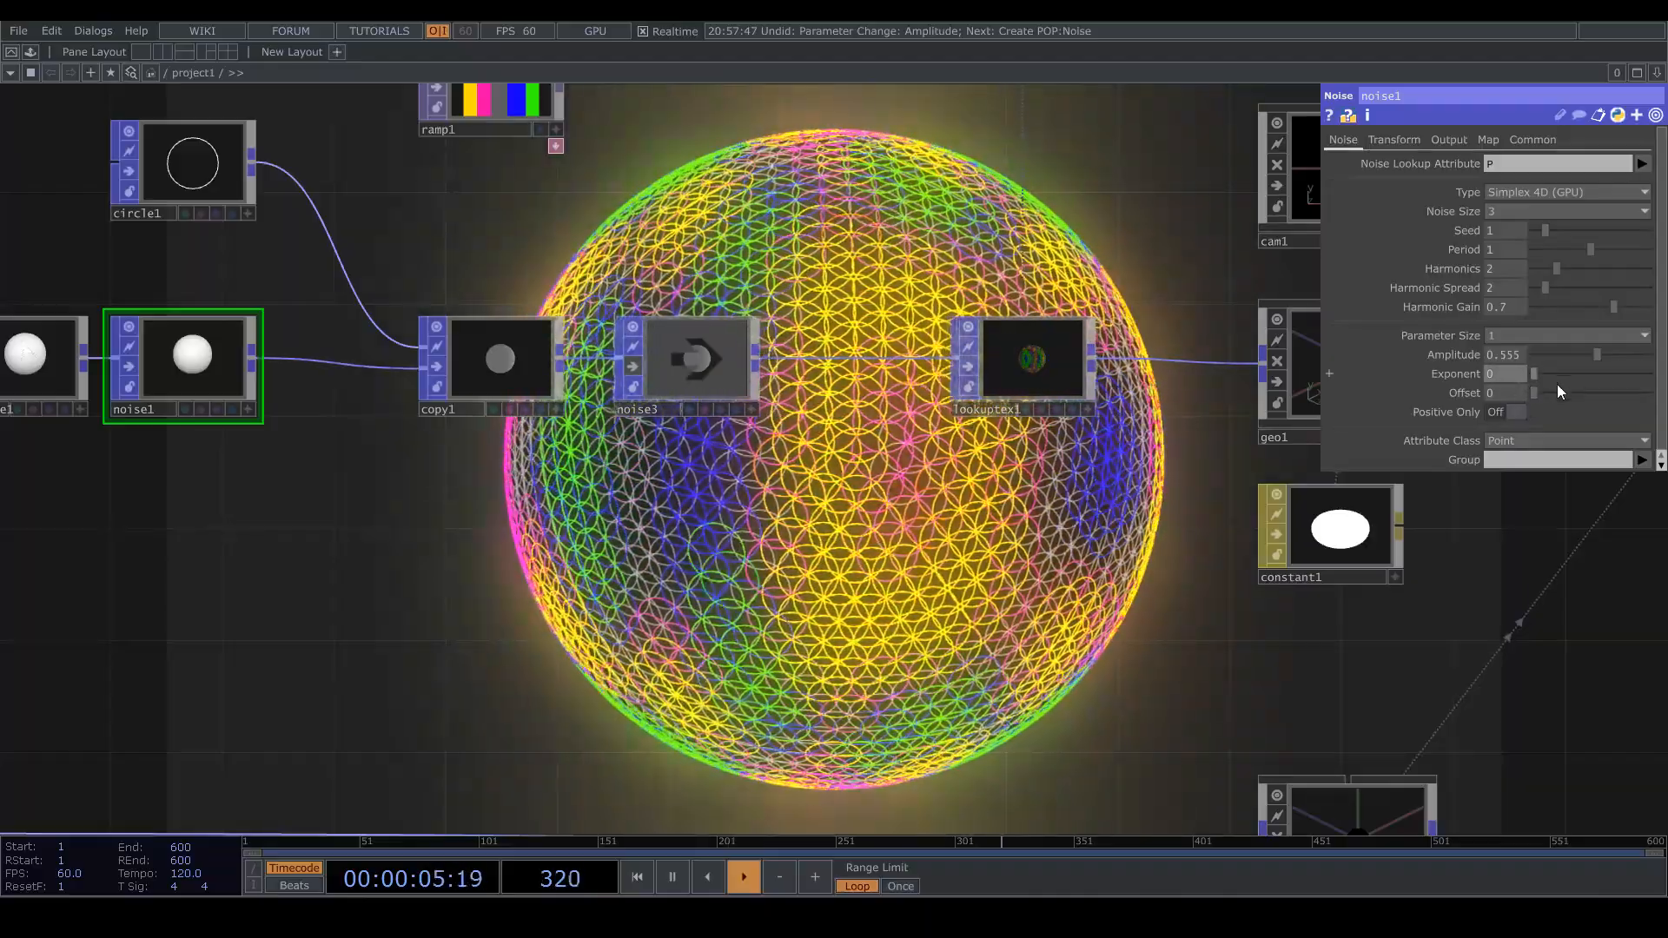
drag(858, 678, 658, 698)
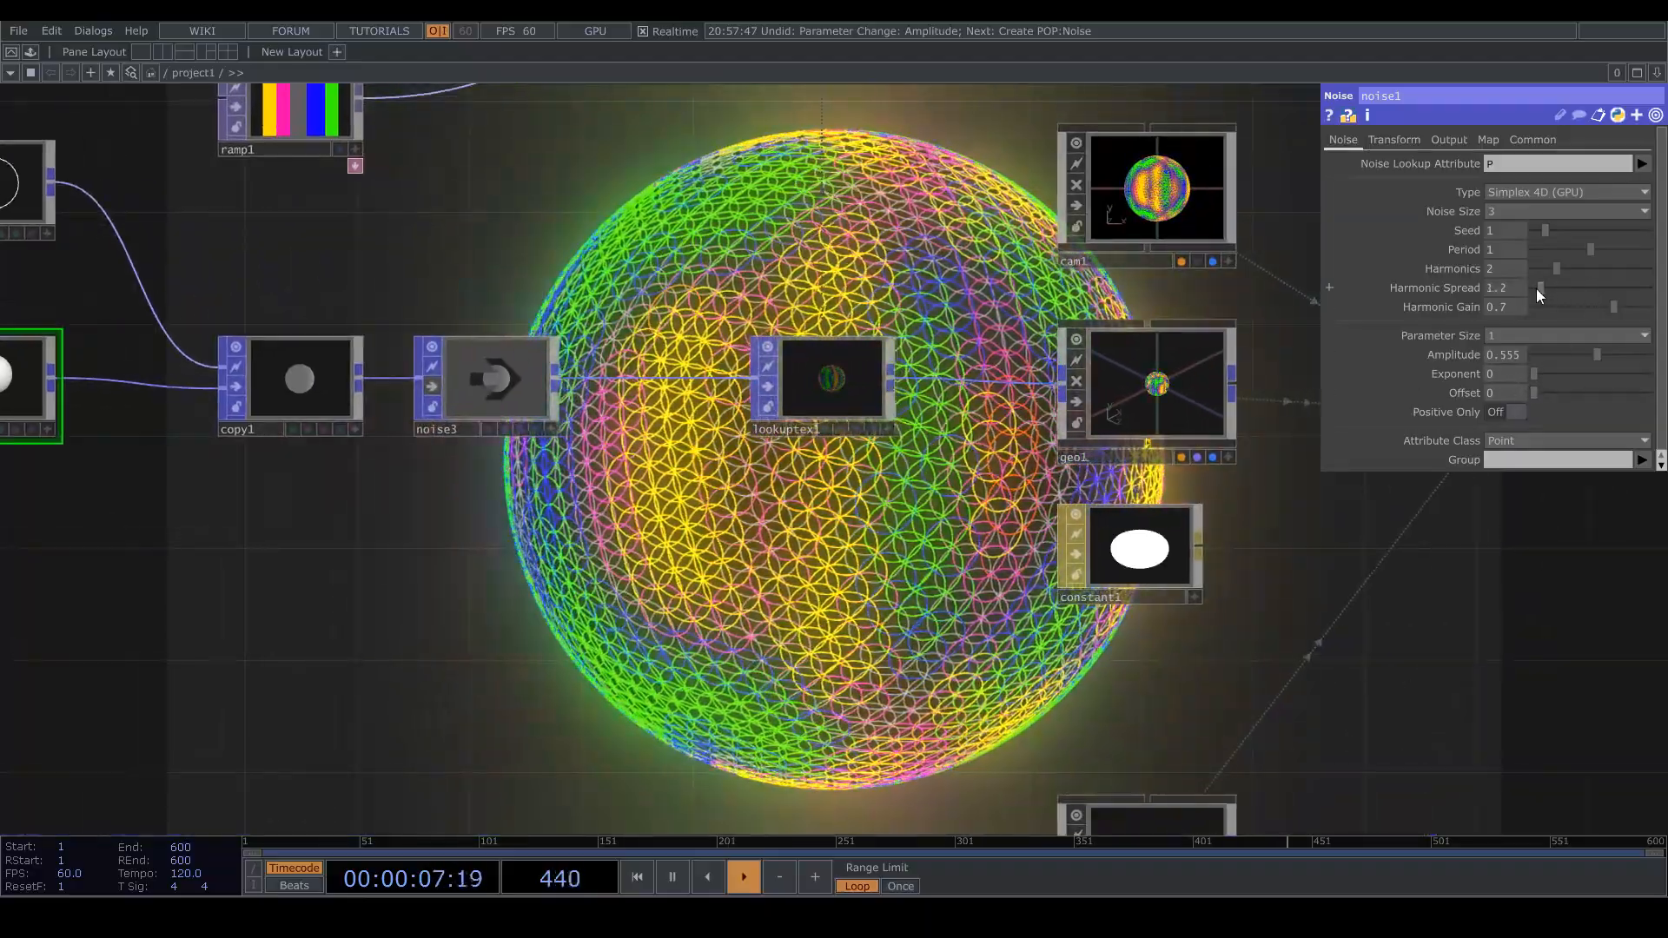
drag(1499, 295, 1603, 300)
drag(1537, 370, 1551, 374)
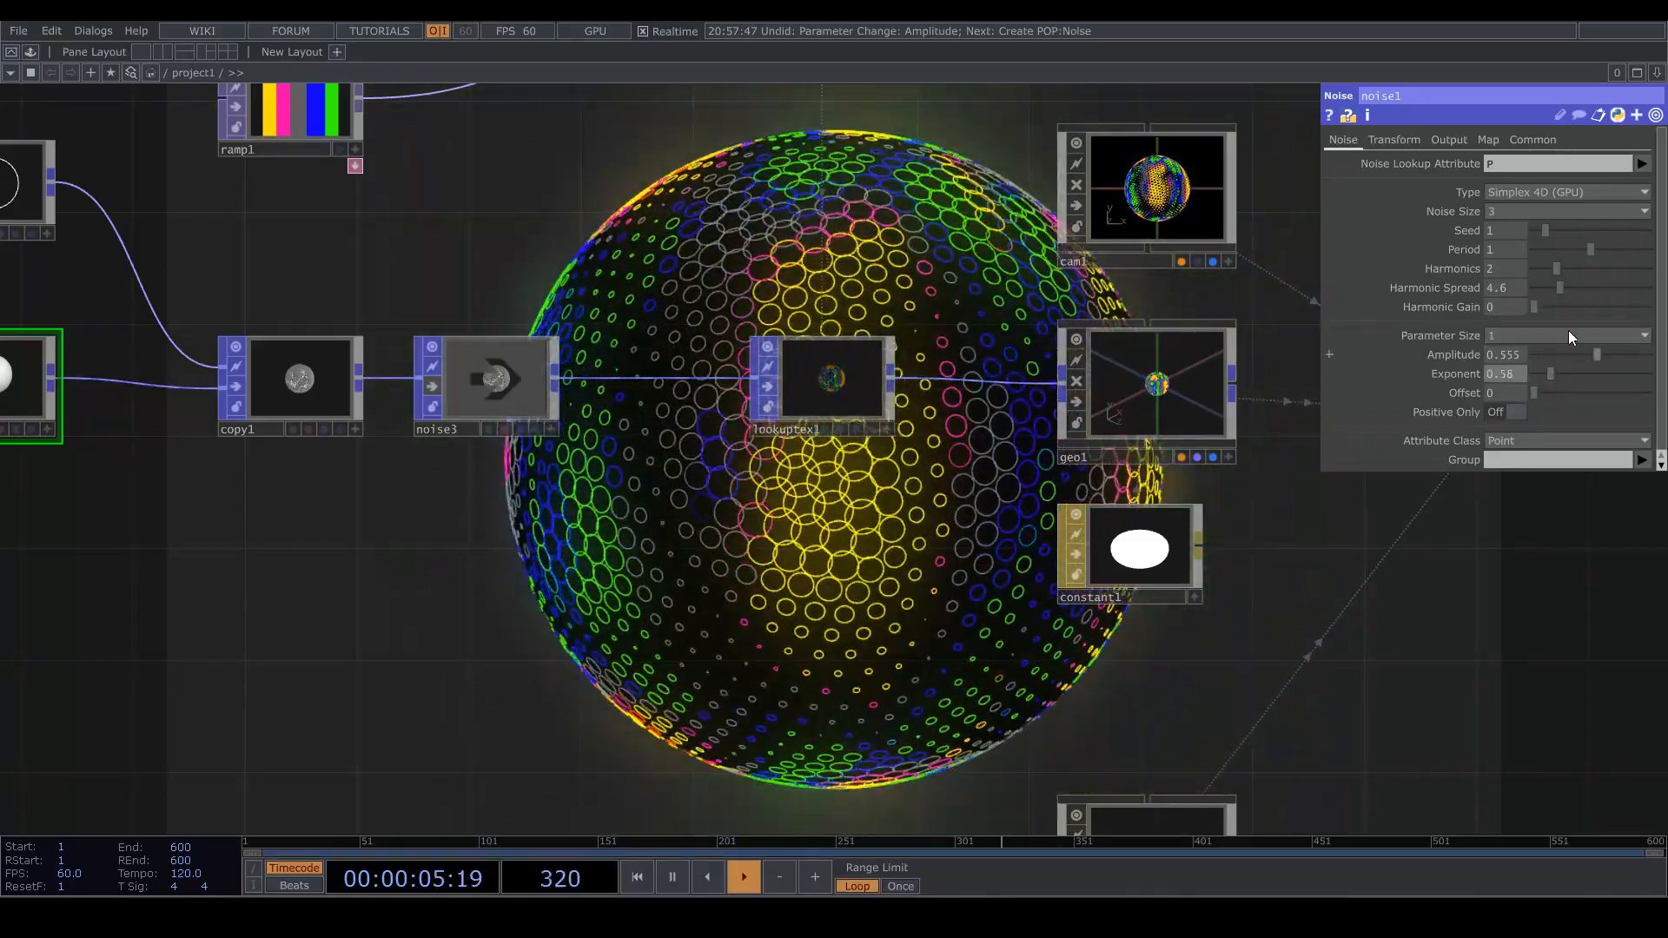
Set noise1's Period to 0.33, Exponent to 0.85 and Amplitude to 1
drag(1592, 248, 1534, 267)
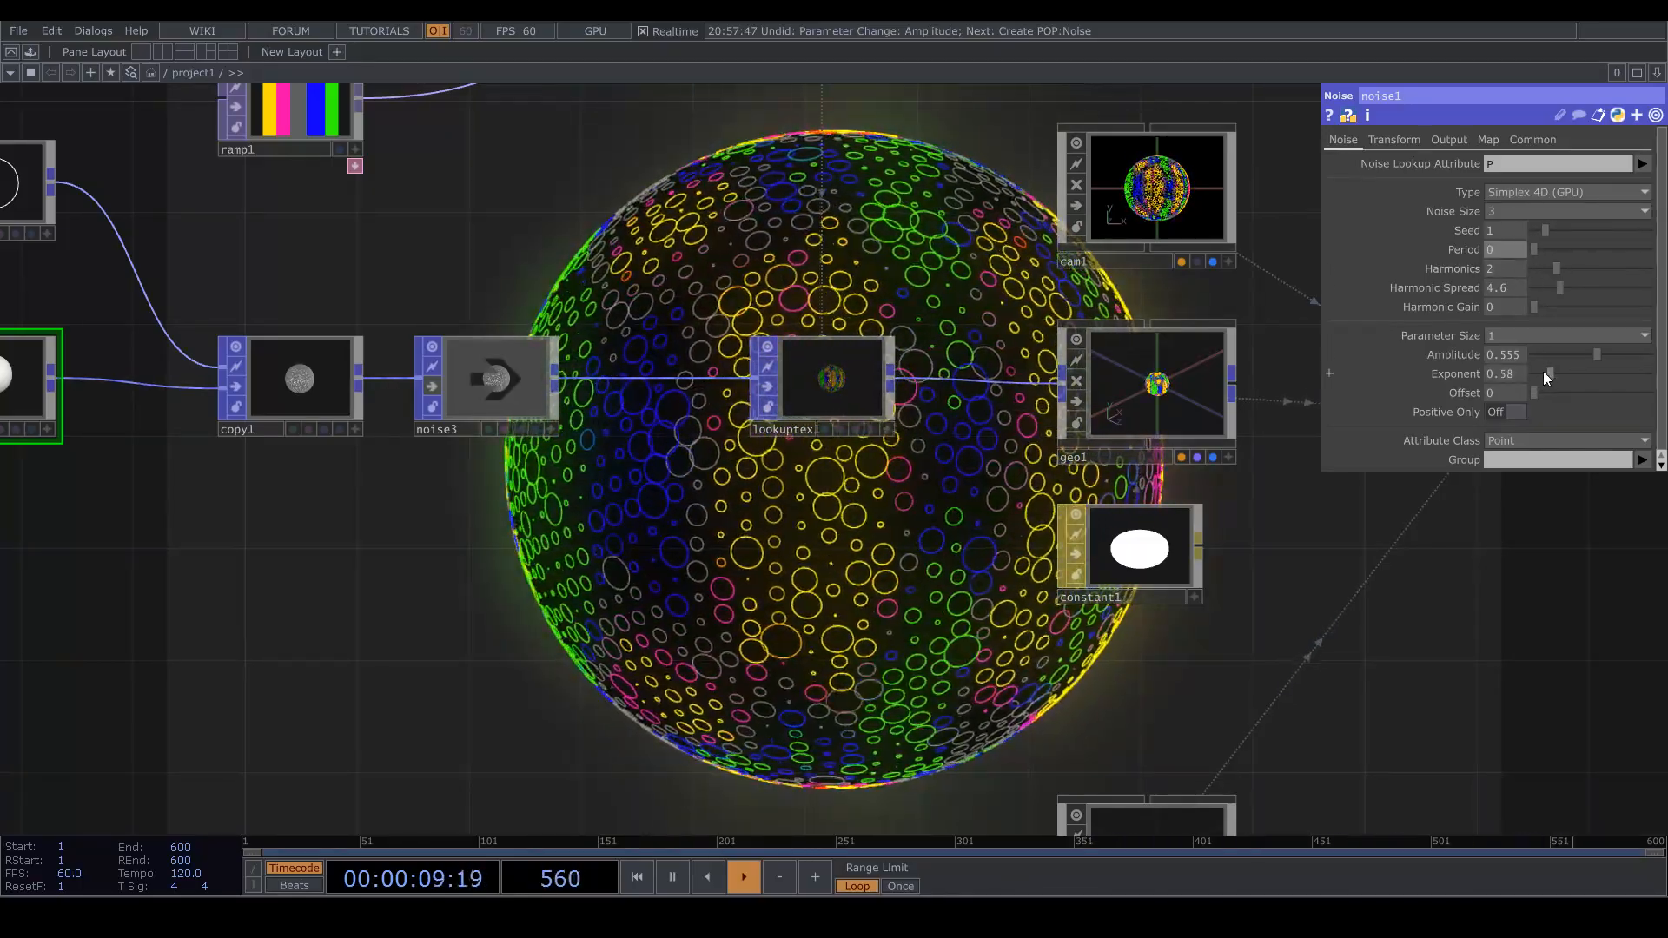
drag(1543, 372, 1558, 379)
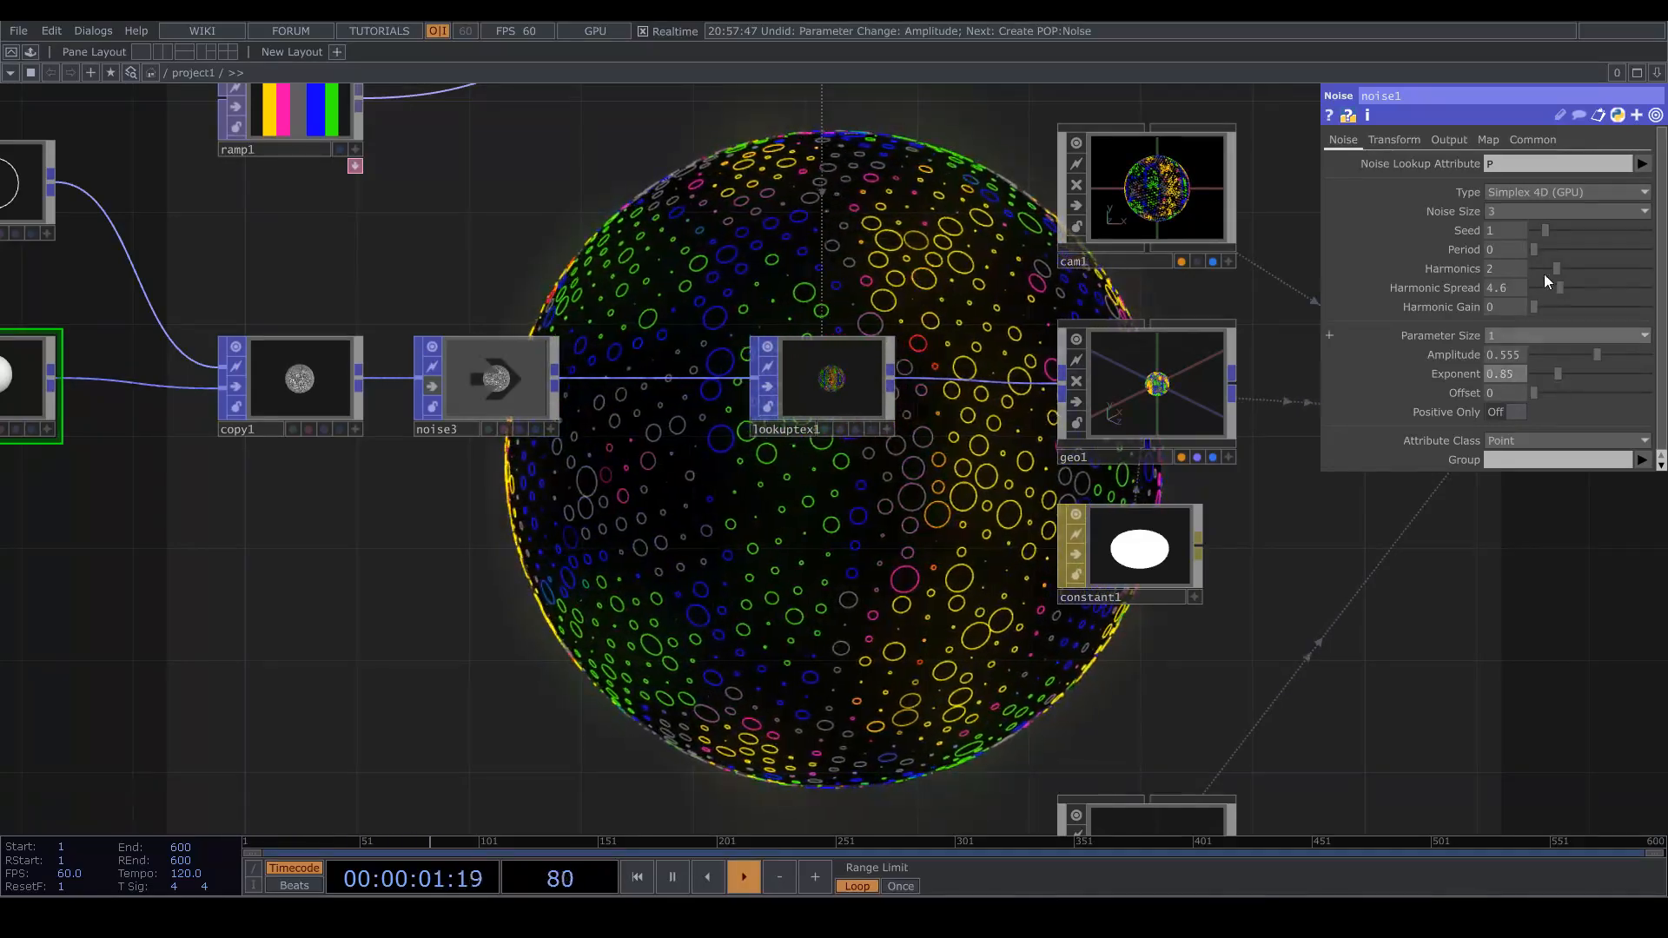
drag(1533, 247, 1553, 253)
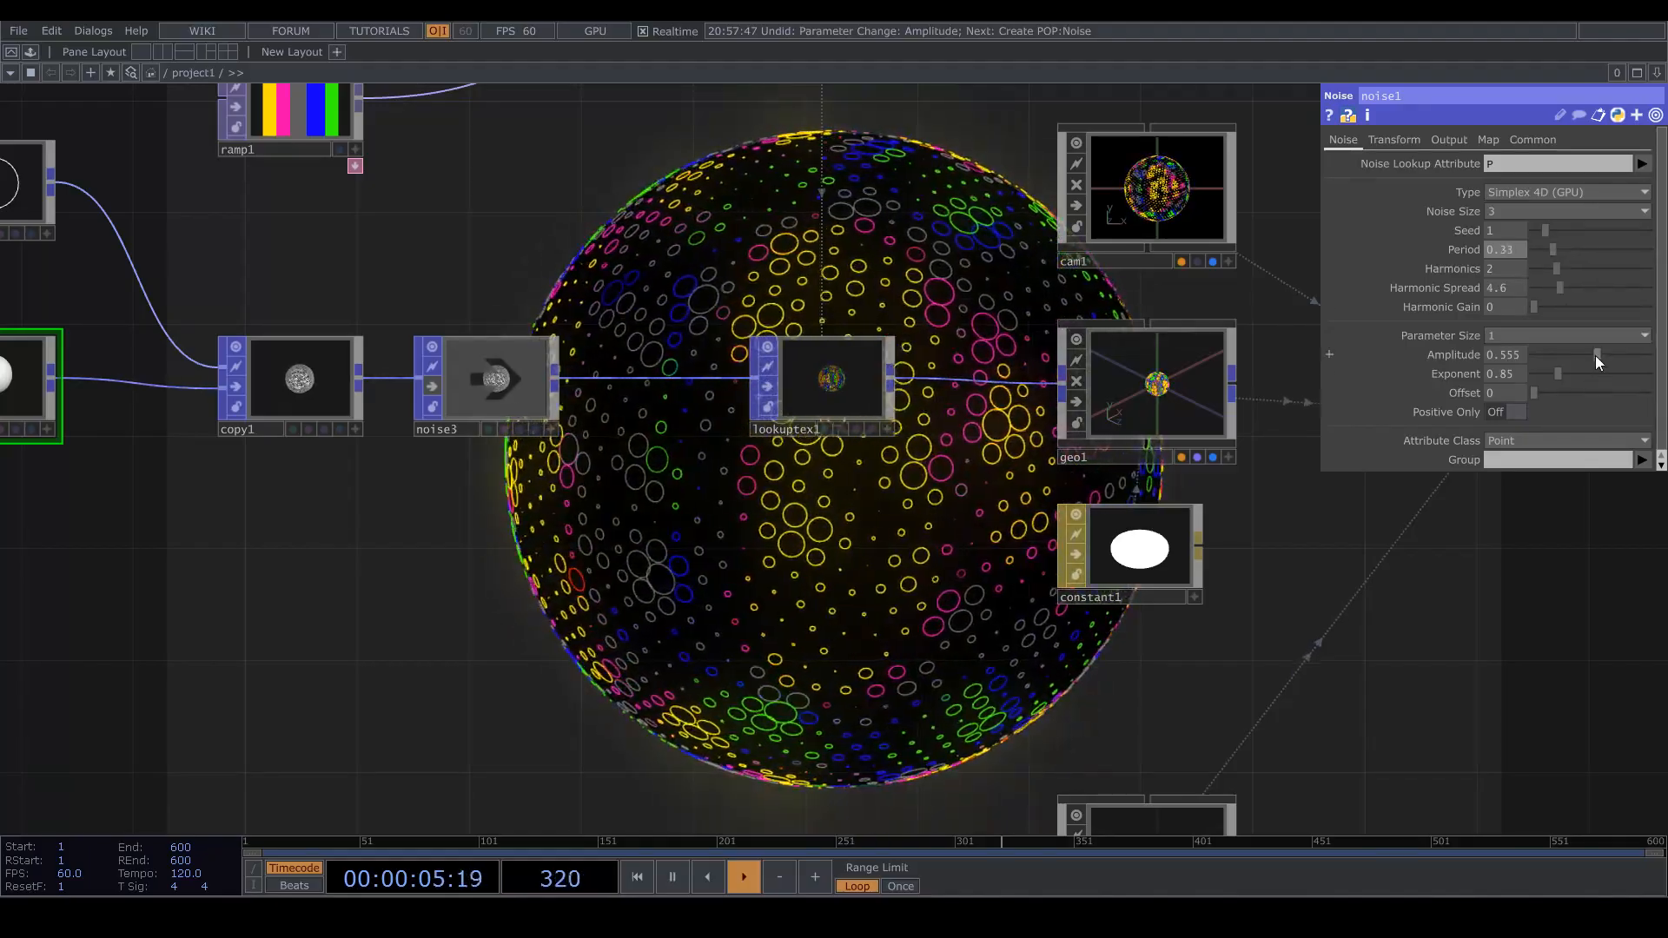
drag(1595, 356, 1650, 357)
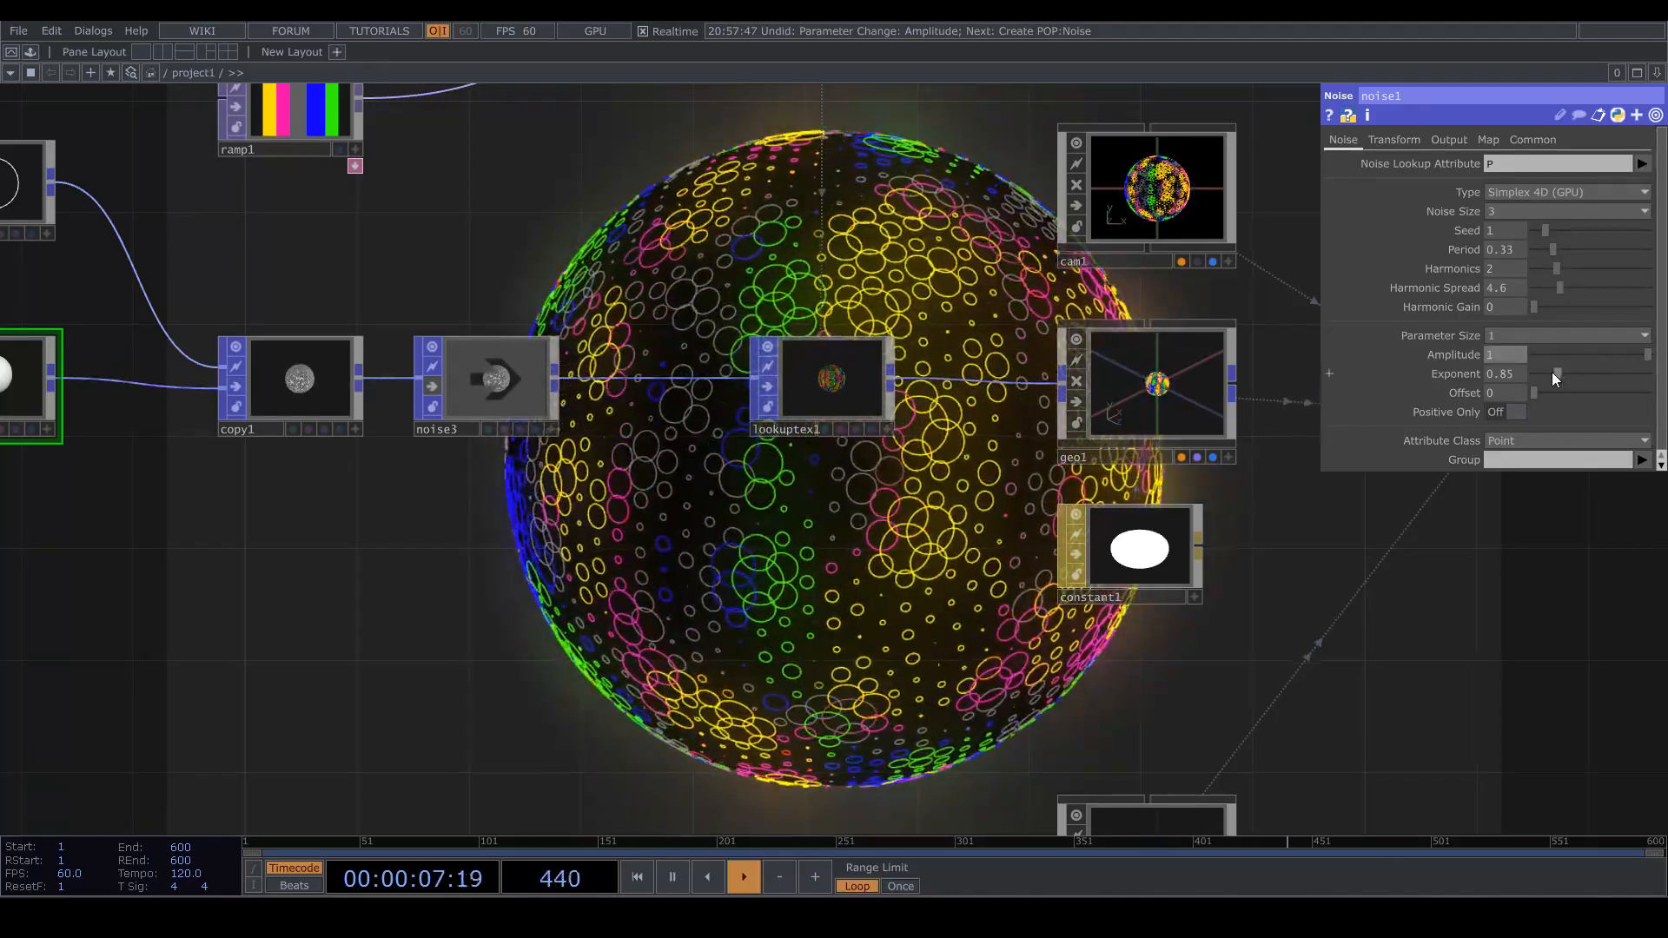
Set noise1's Exponent to 1.61 and turn off the bypass on the noise3 node
drag(1552, 372, 1581, 384)
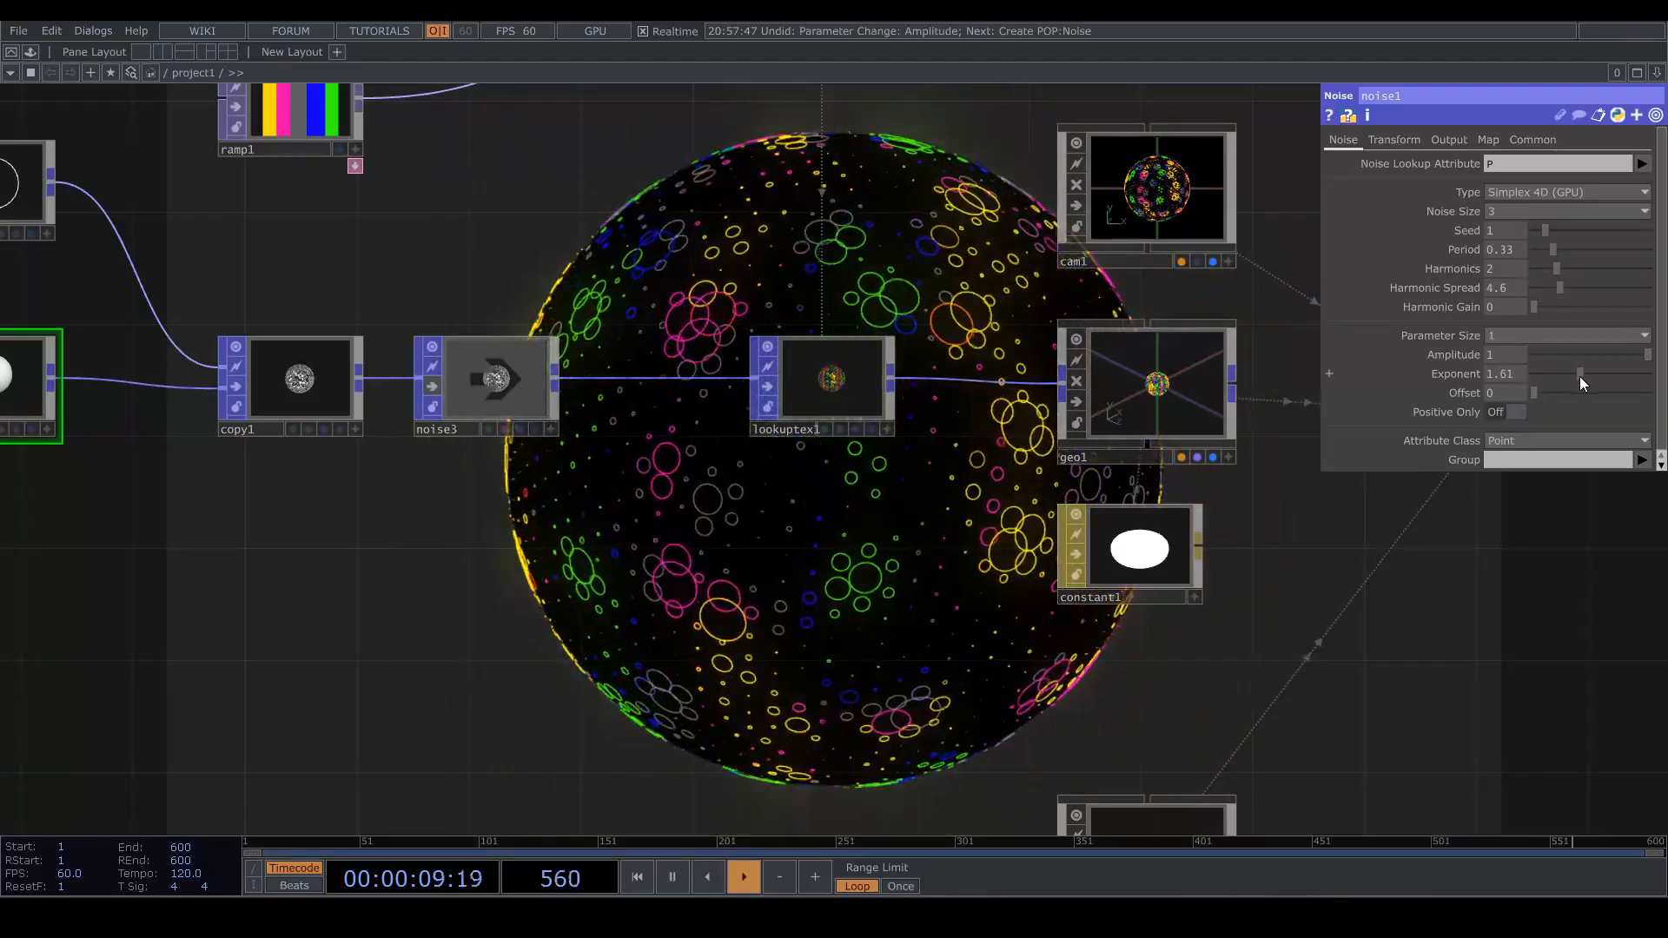
drag(831, 565, 472, 521)
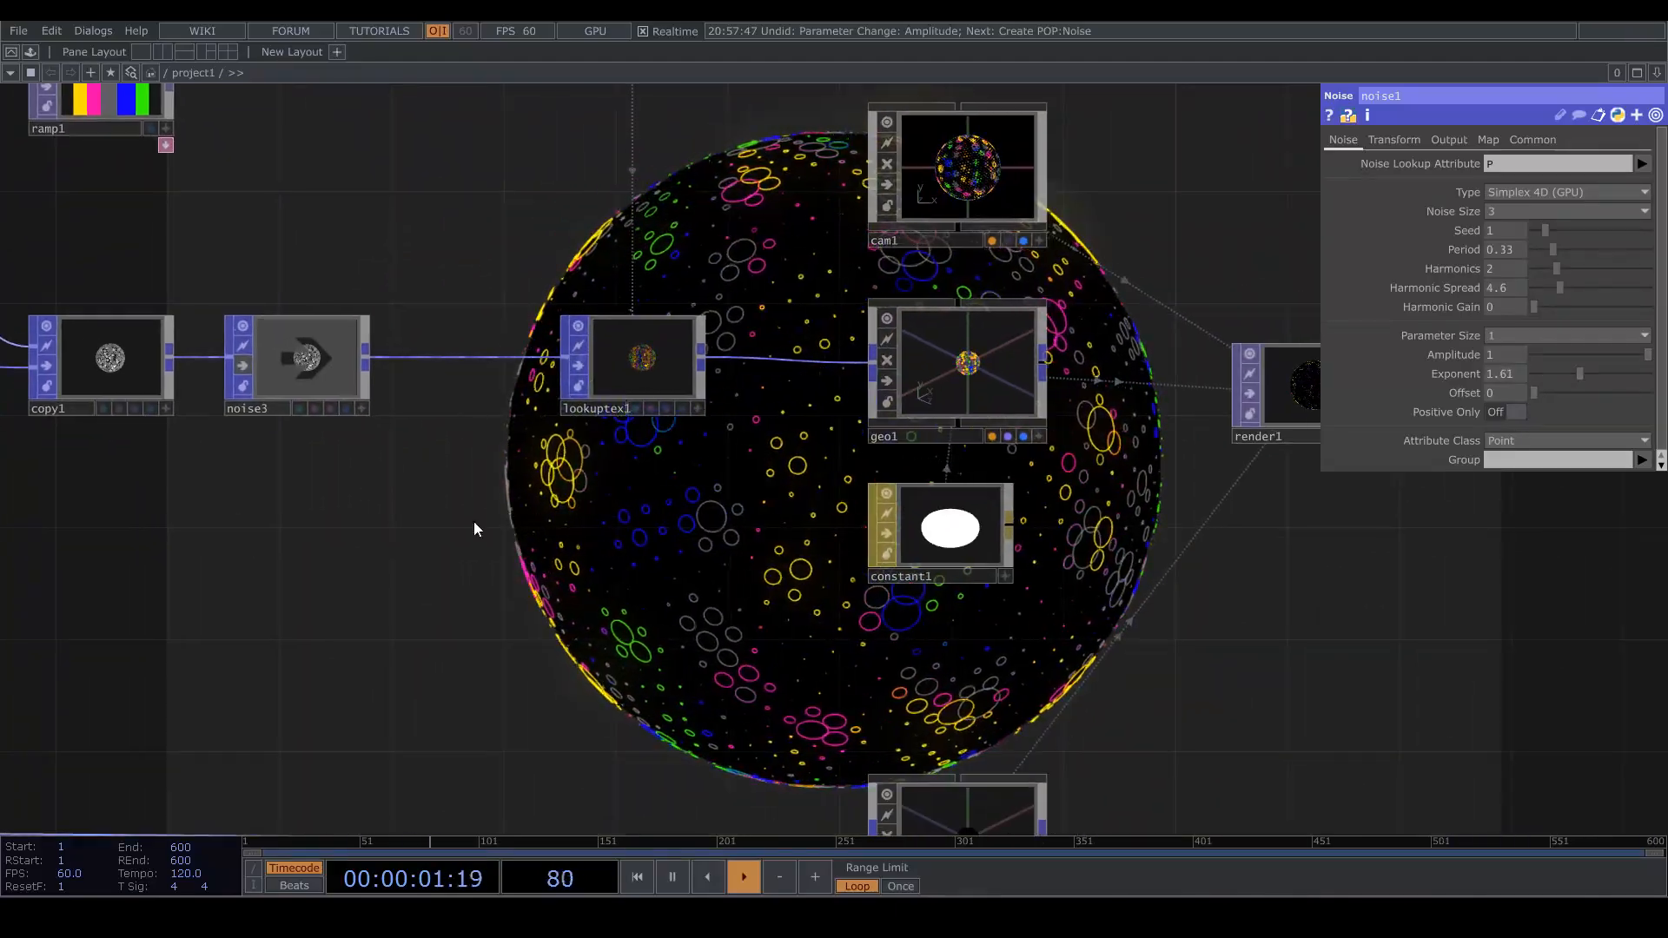
click(238, 364)
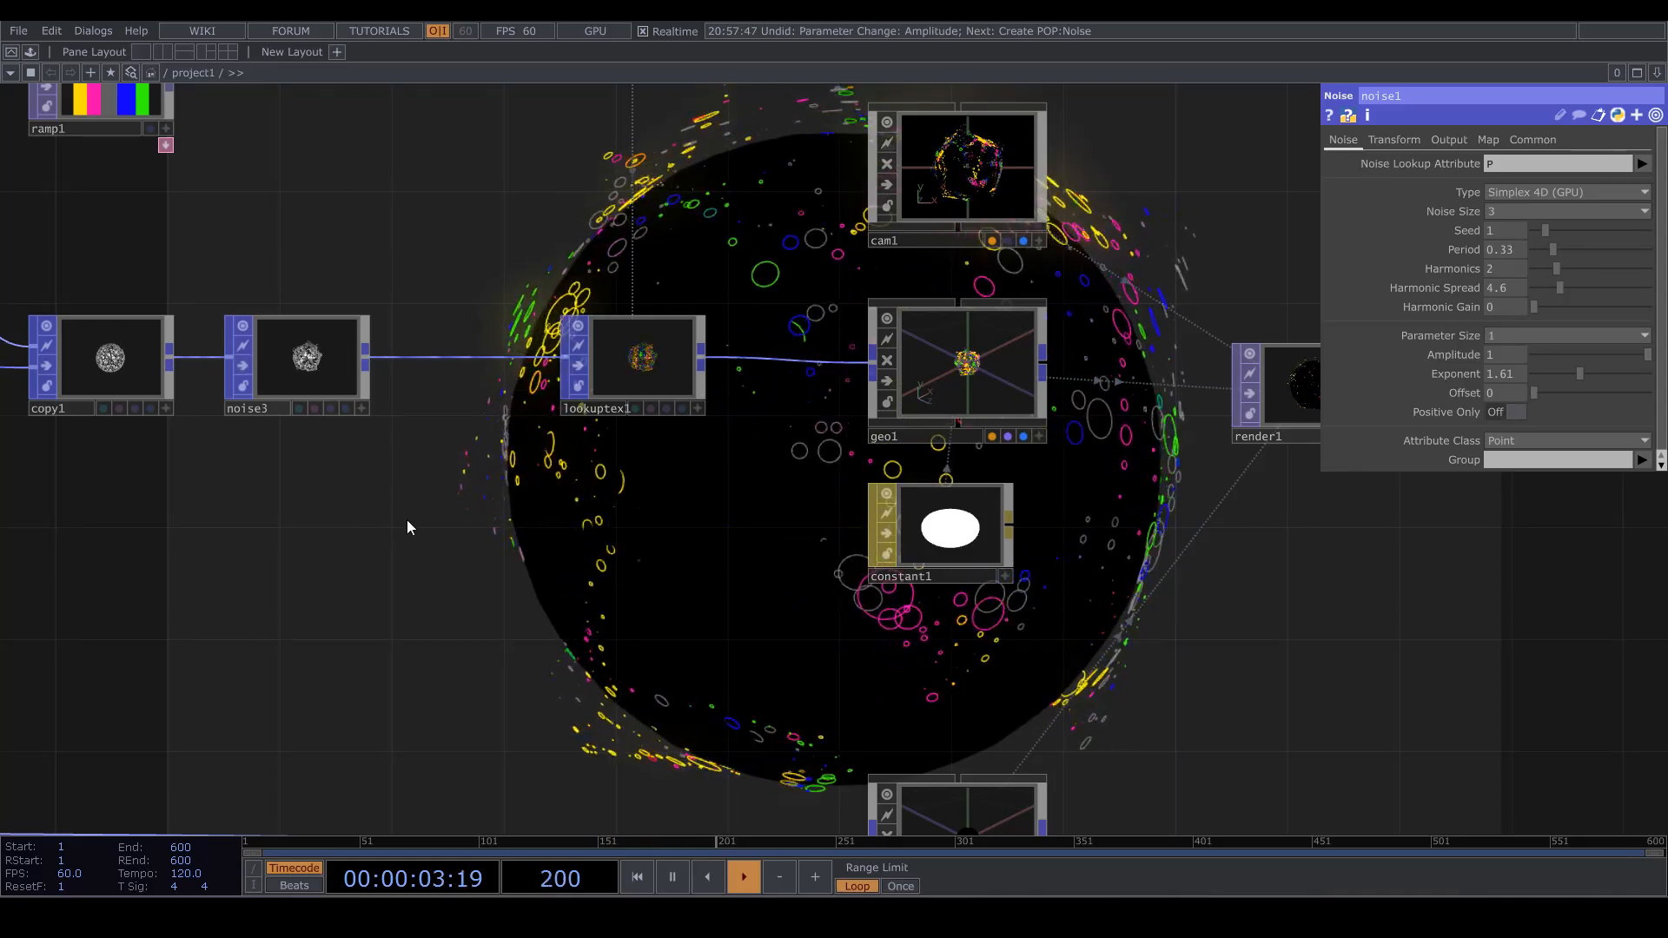
Set circle1's Divisions to 6 so the copied circles become hexagons
scroll(591, 565, down, 5)
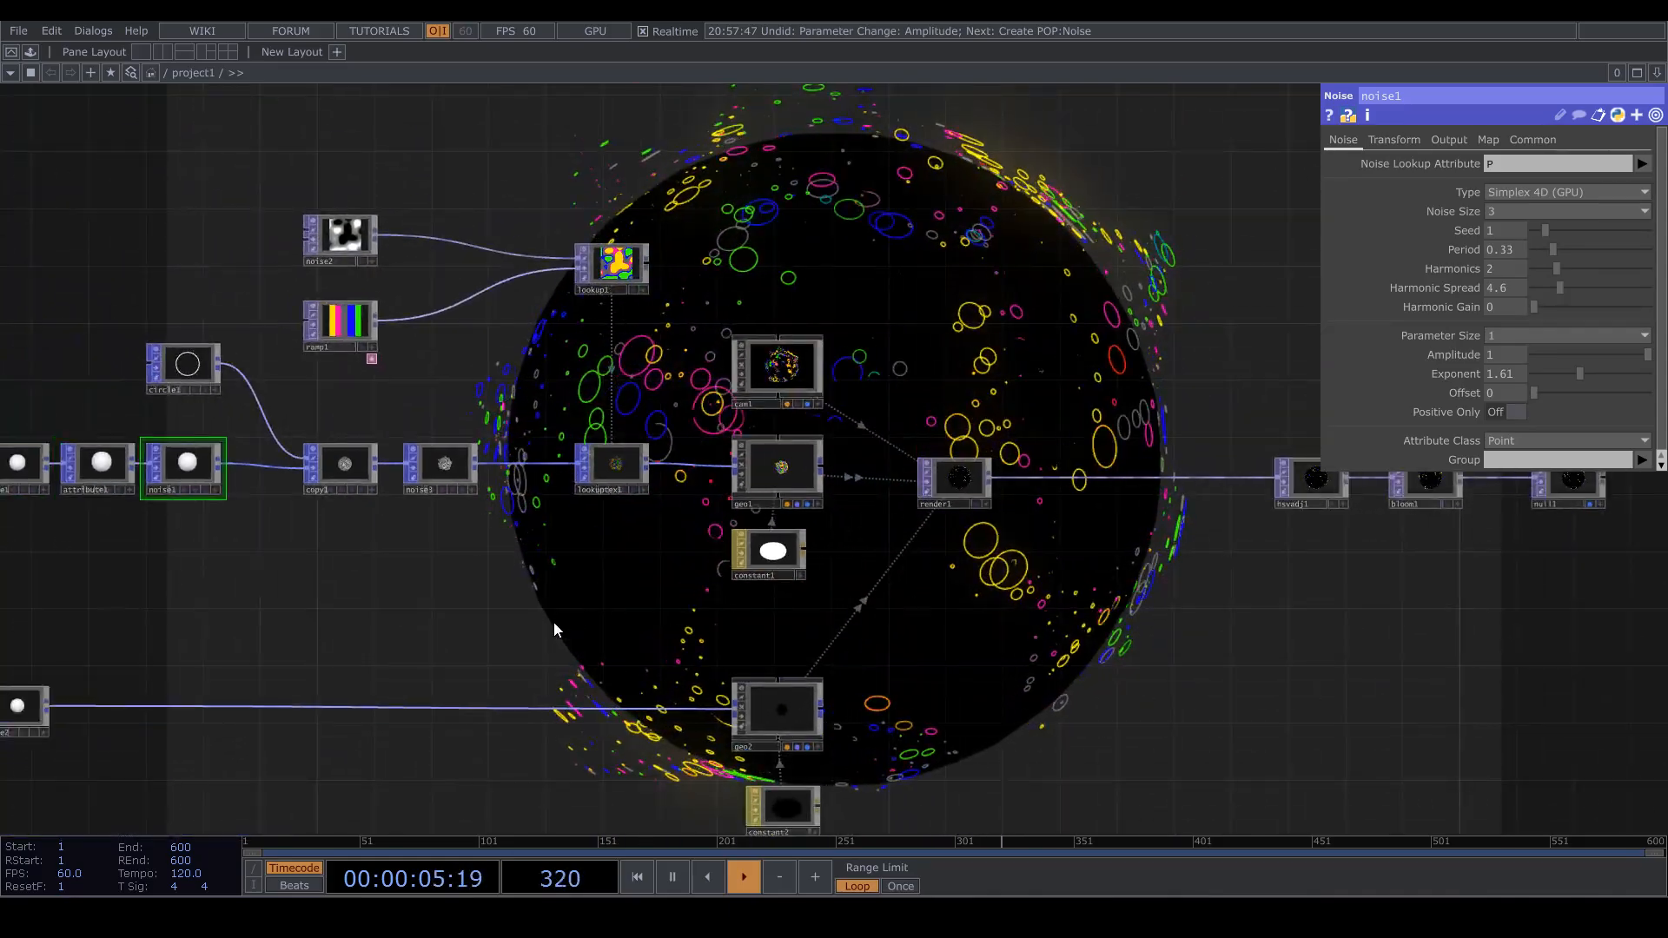
drag(622, 622, 795, 582)
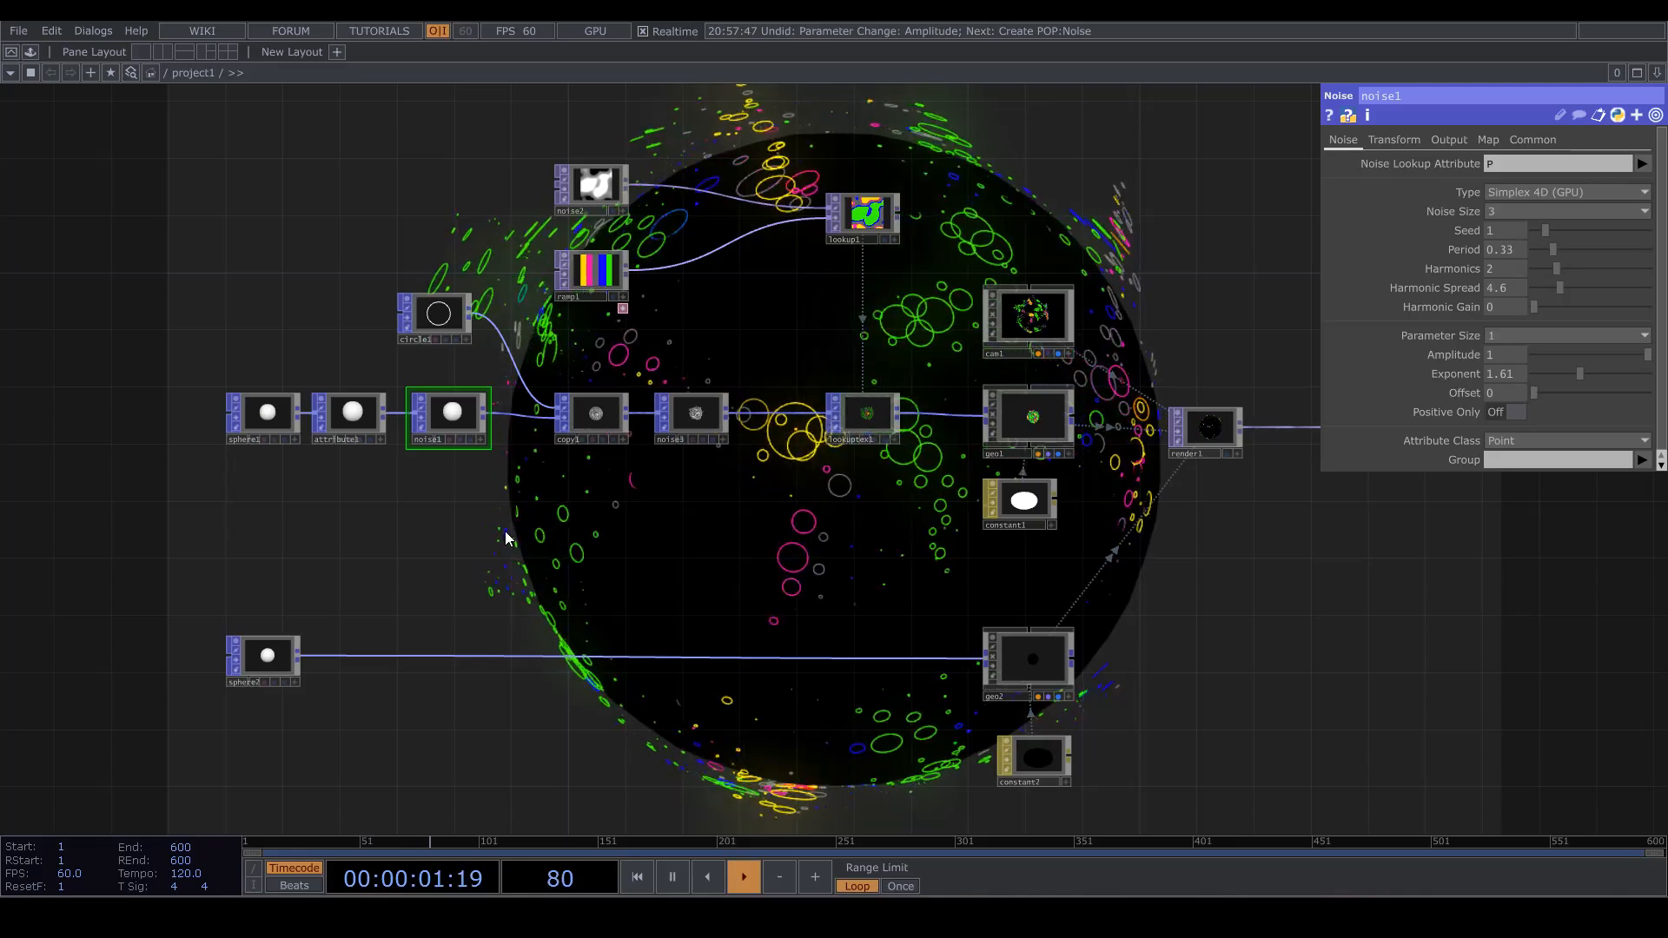
drag(506, 539, 465, 536)
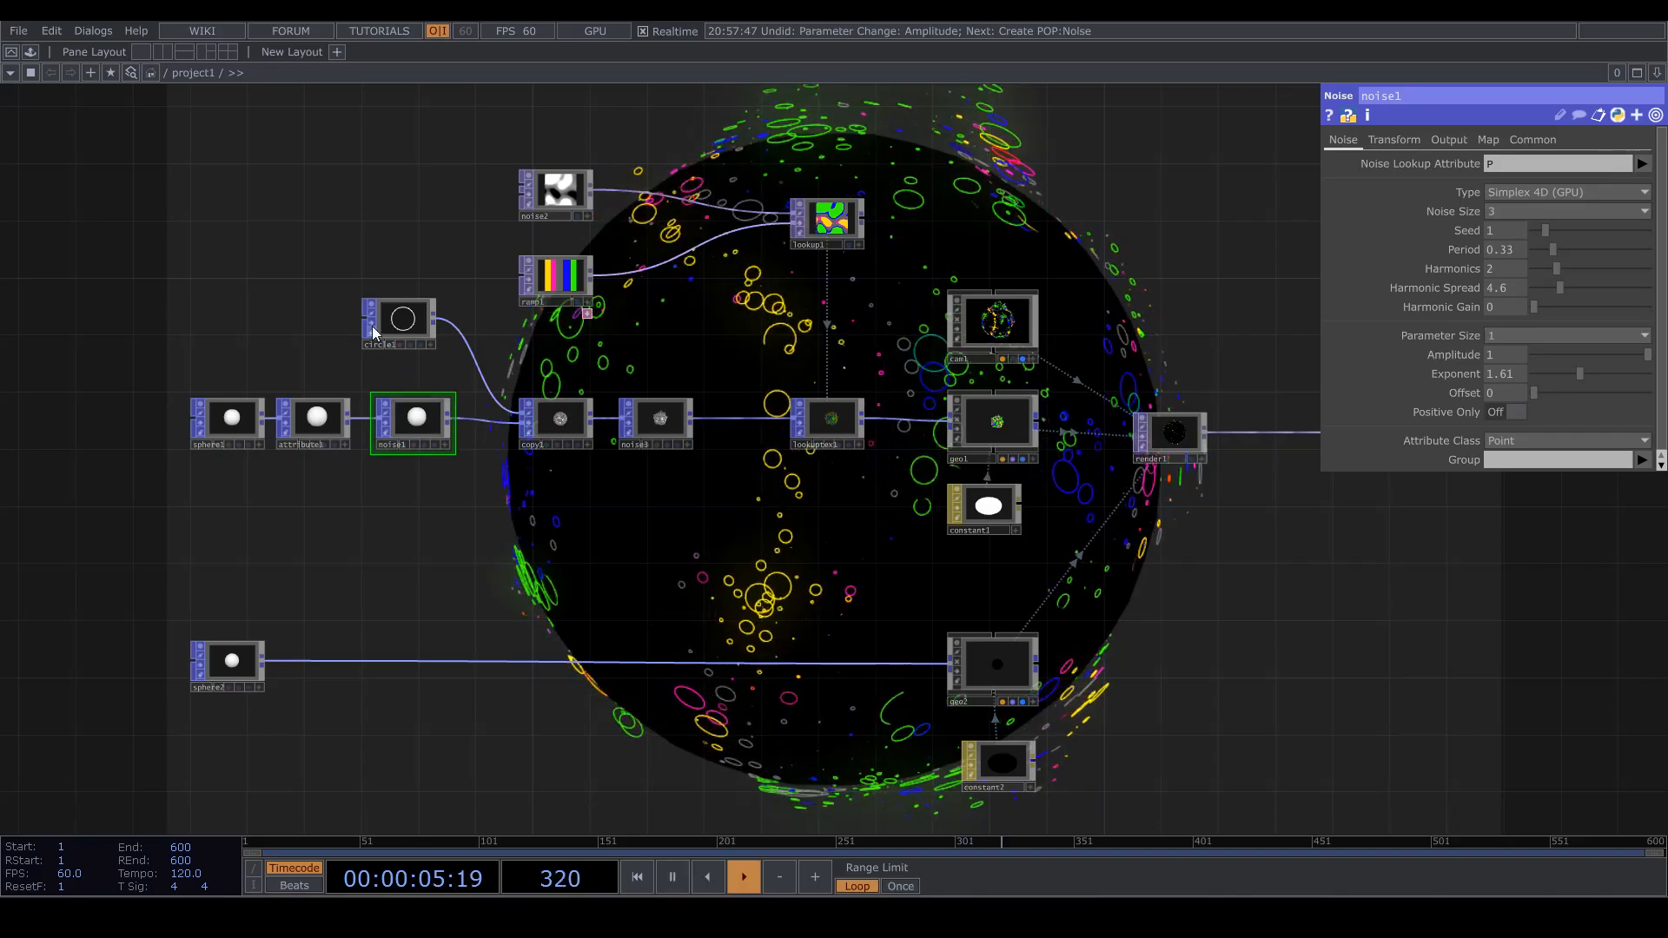
click(400, 320)
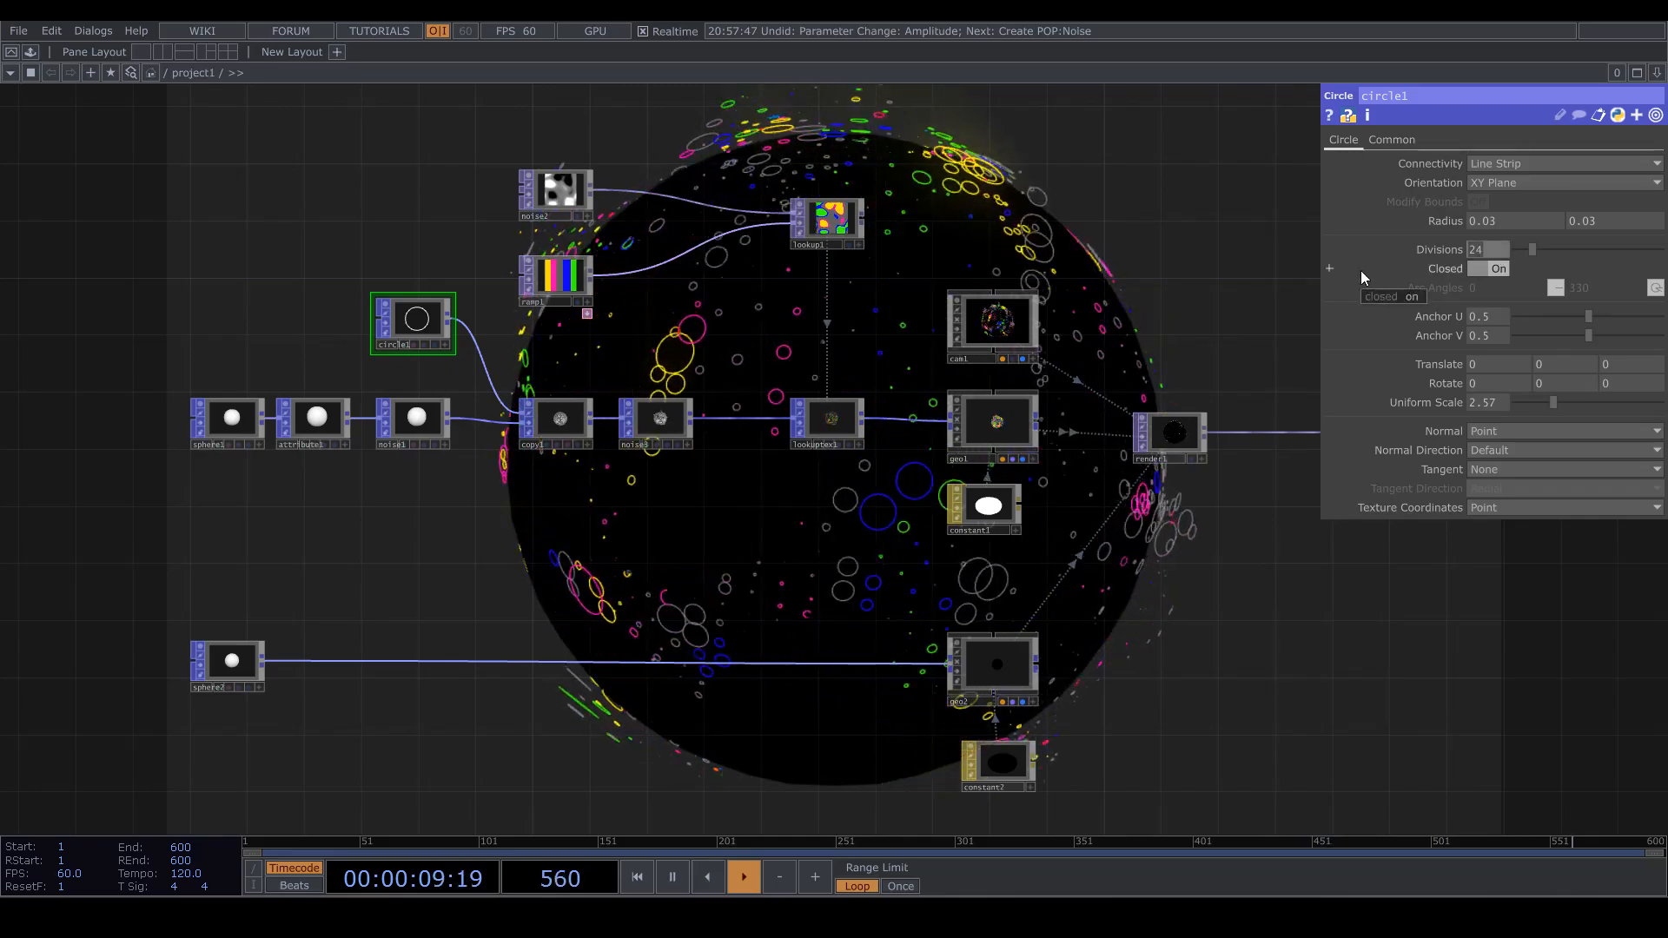
text(6)
key(Return)
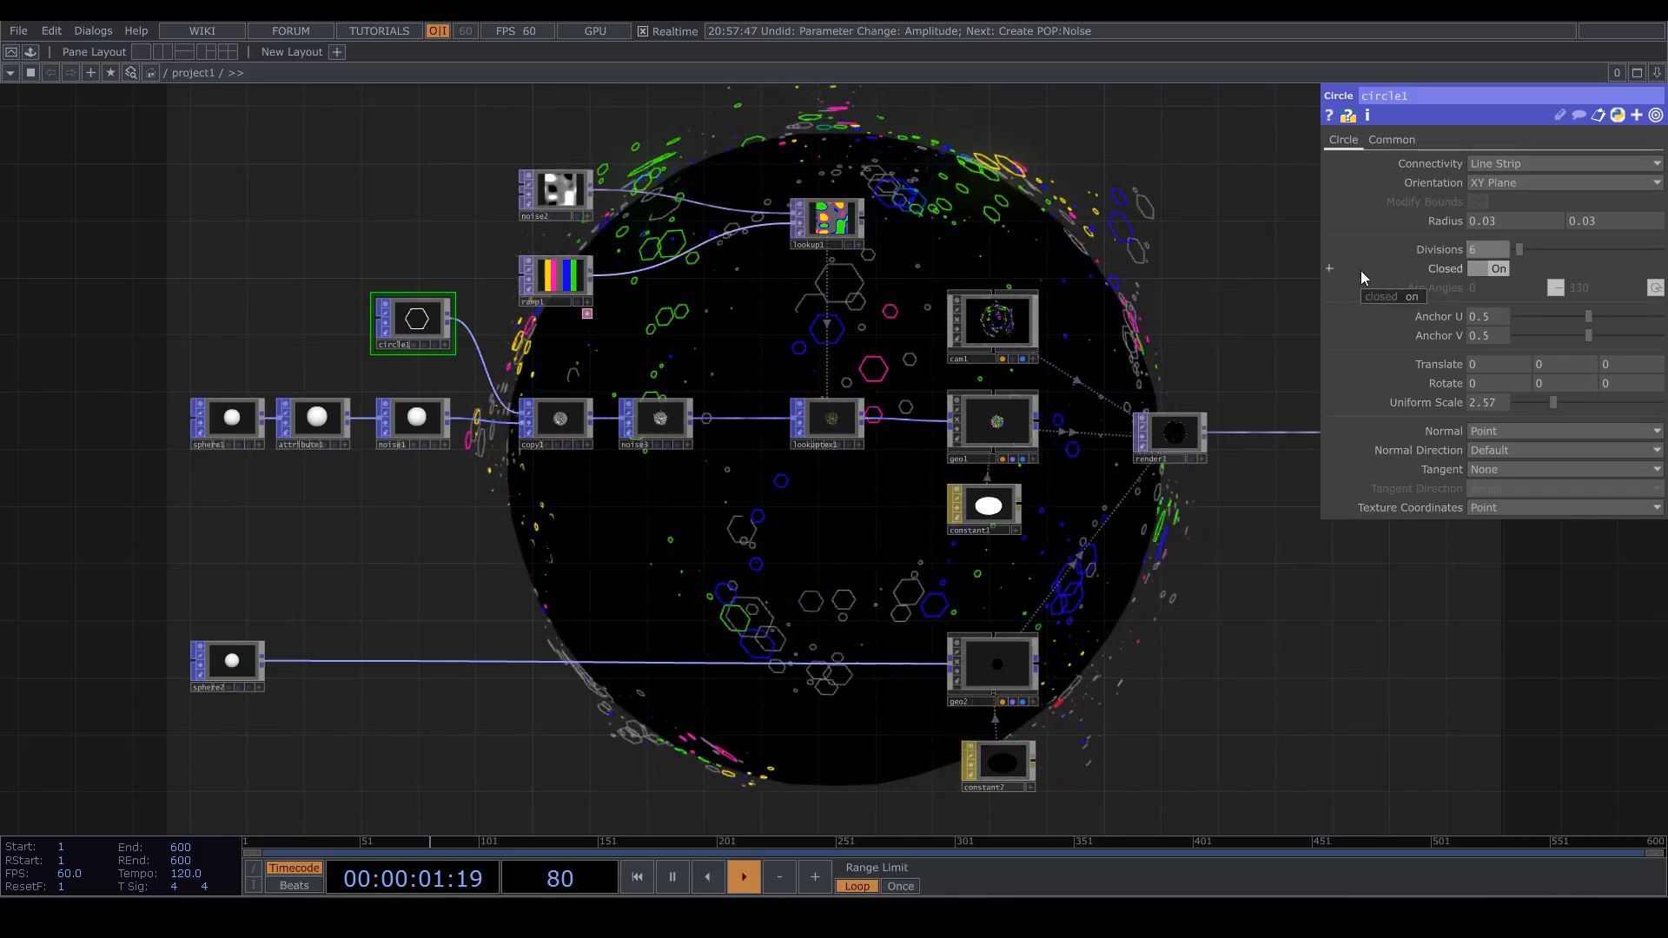
Try triangles as the copied shape by setting circle1's Divisions to 3
drag(707, 344, 752, 331)
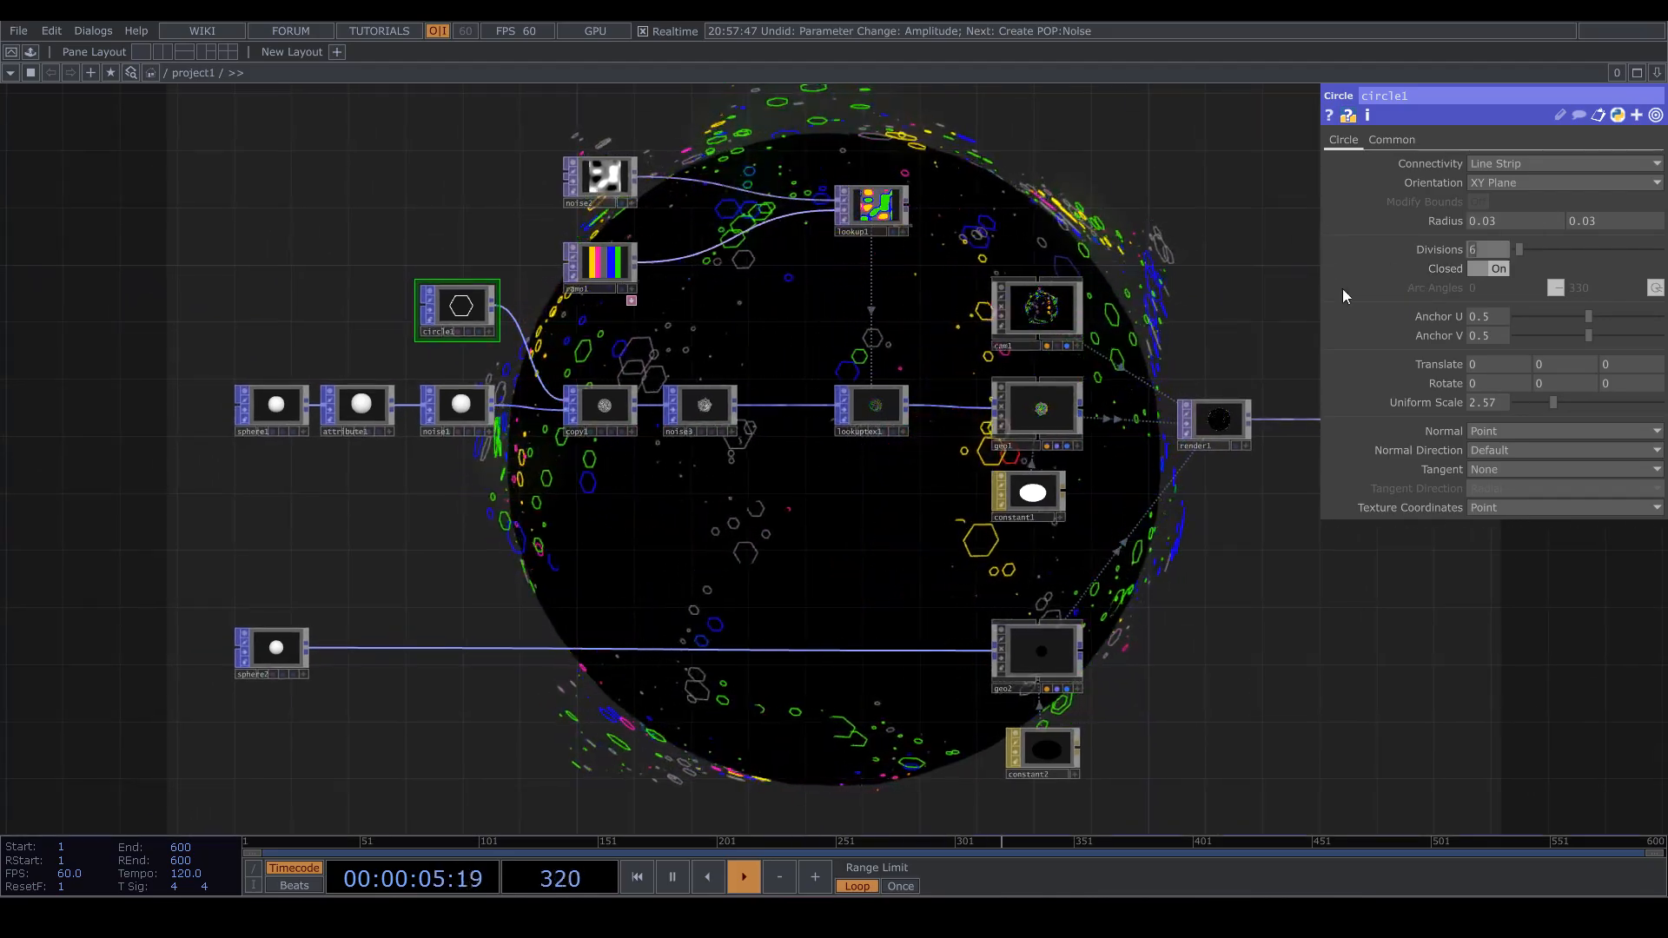
text(3)
key(Return)
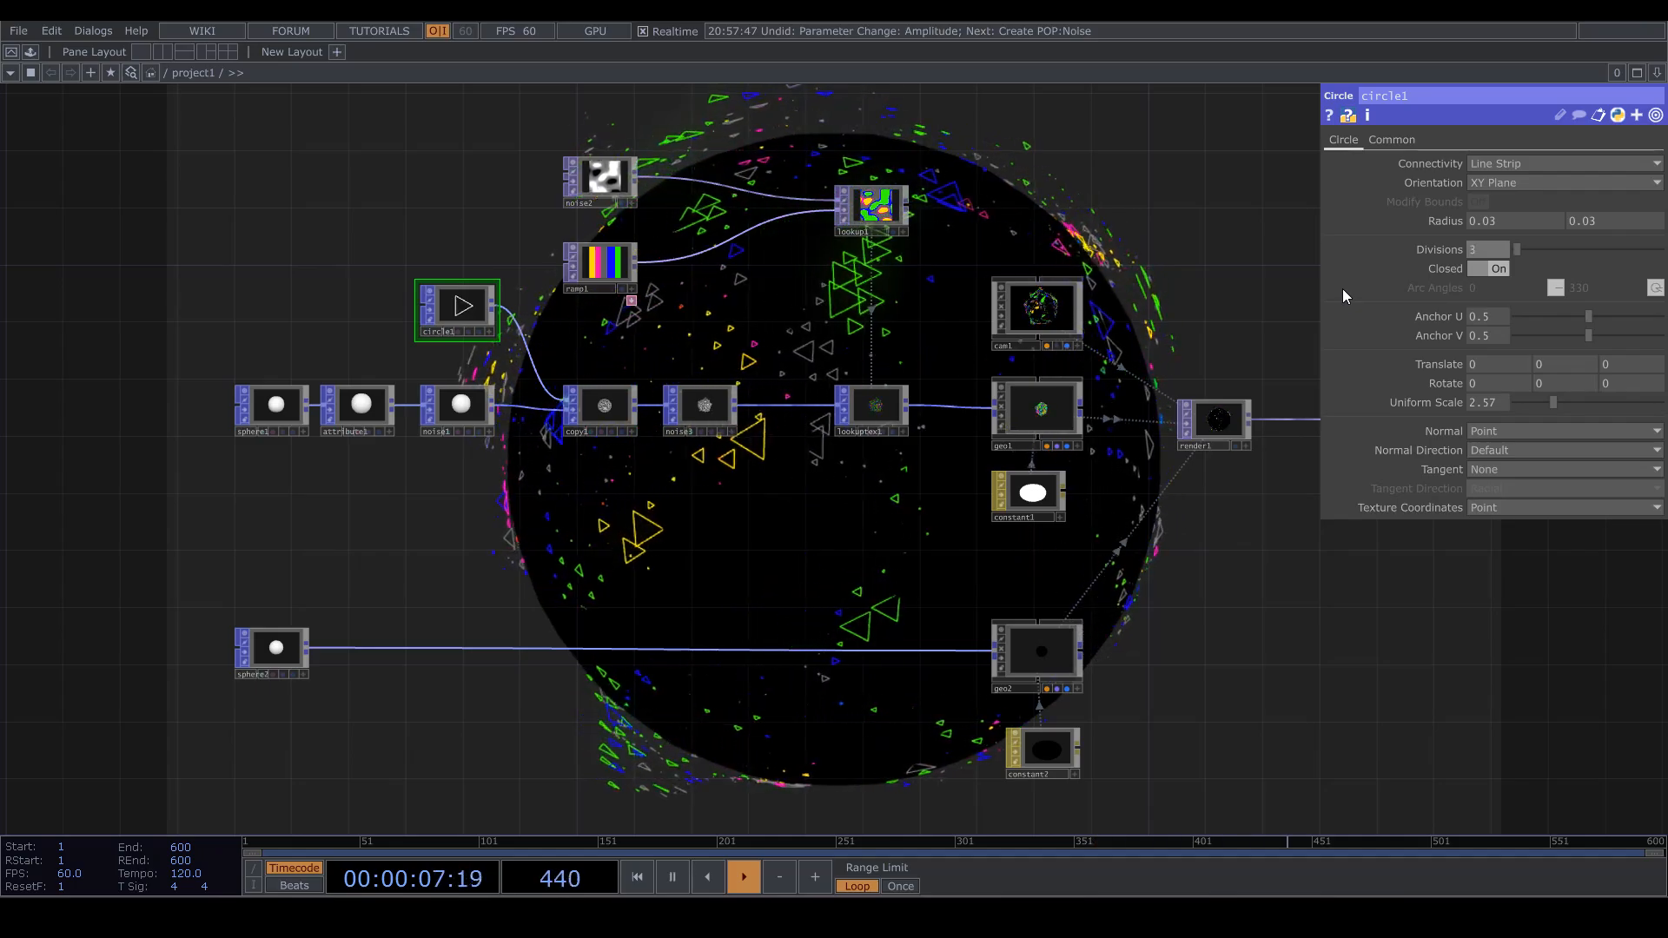
drag(725, 560, 640, 472)
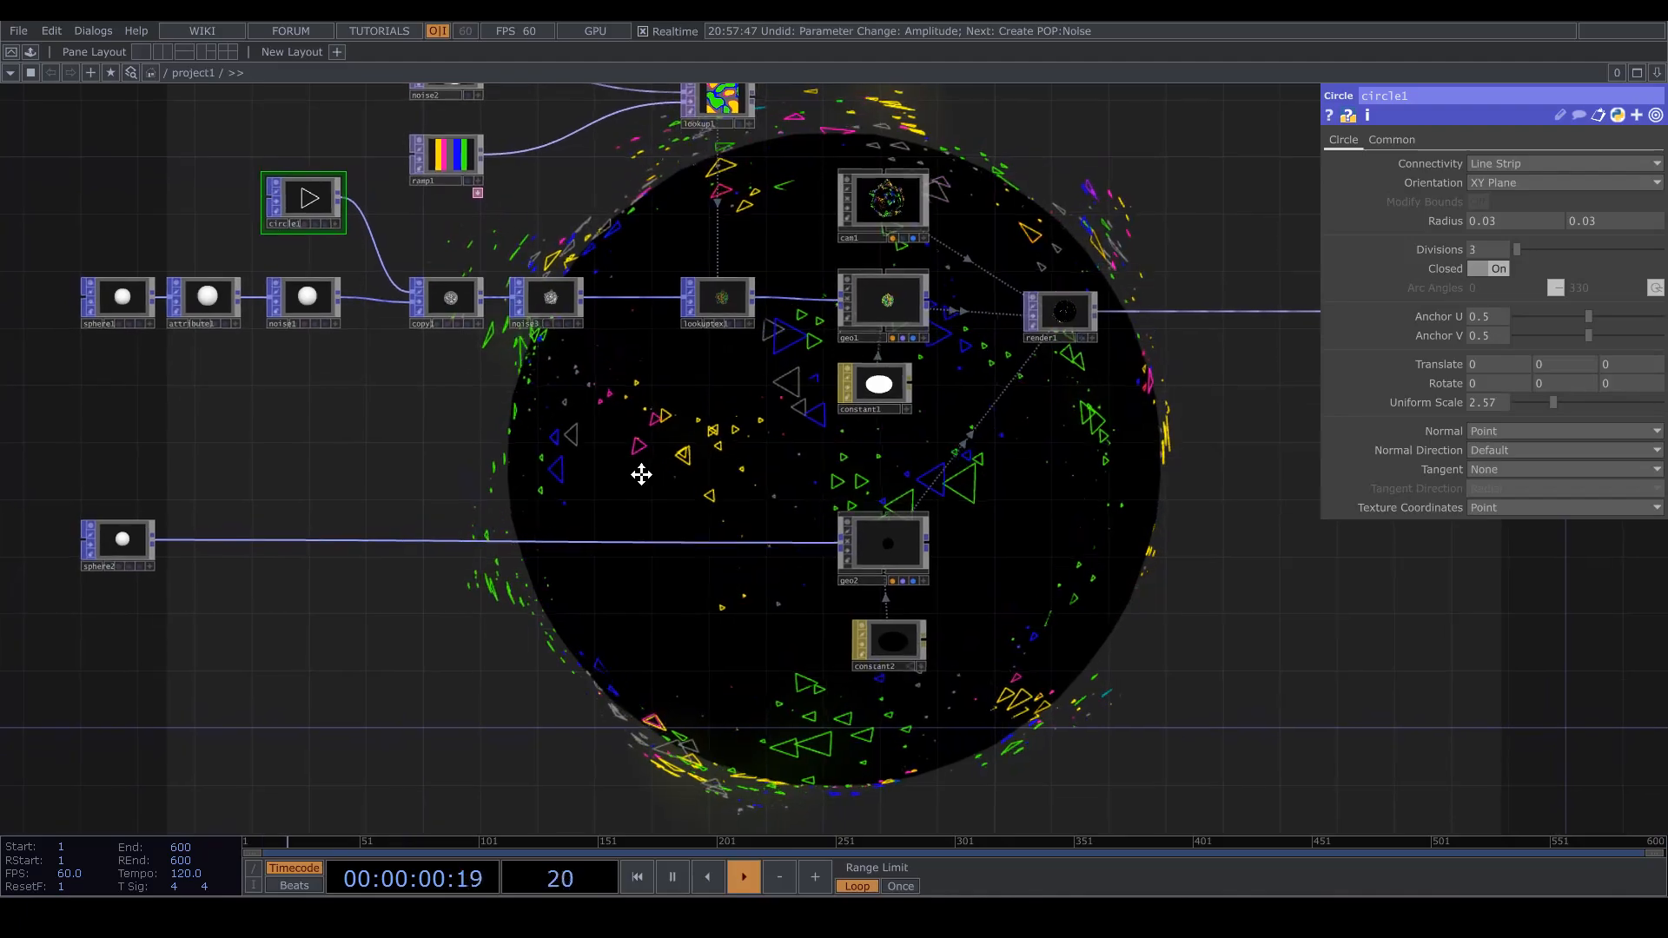
Return circle1's Divisions to 6 for hexagons and bypass the noise3 node
click(1482, 251)
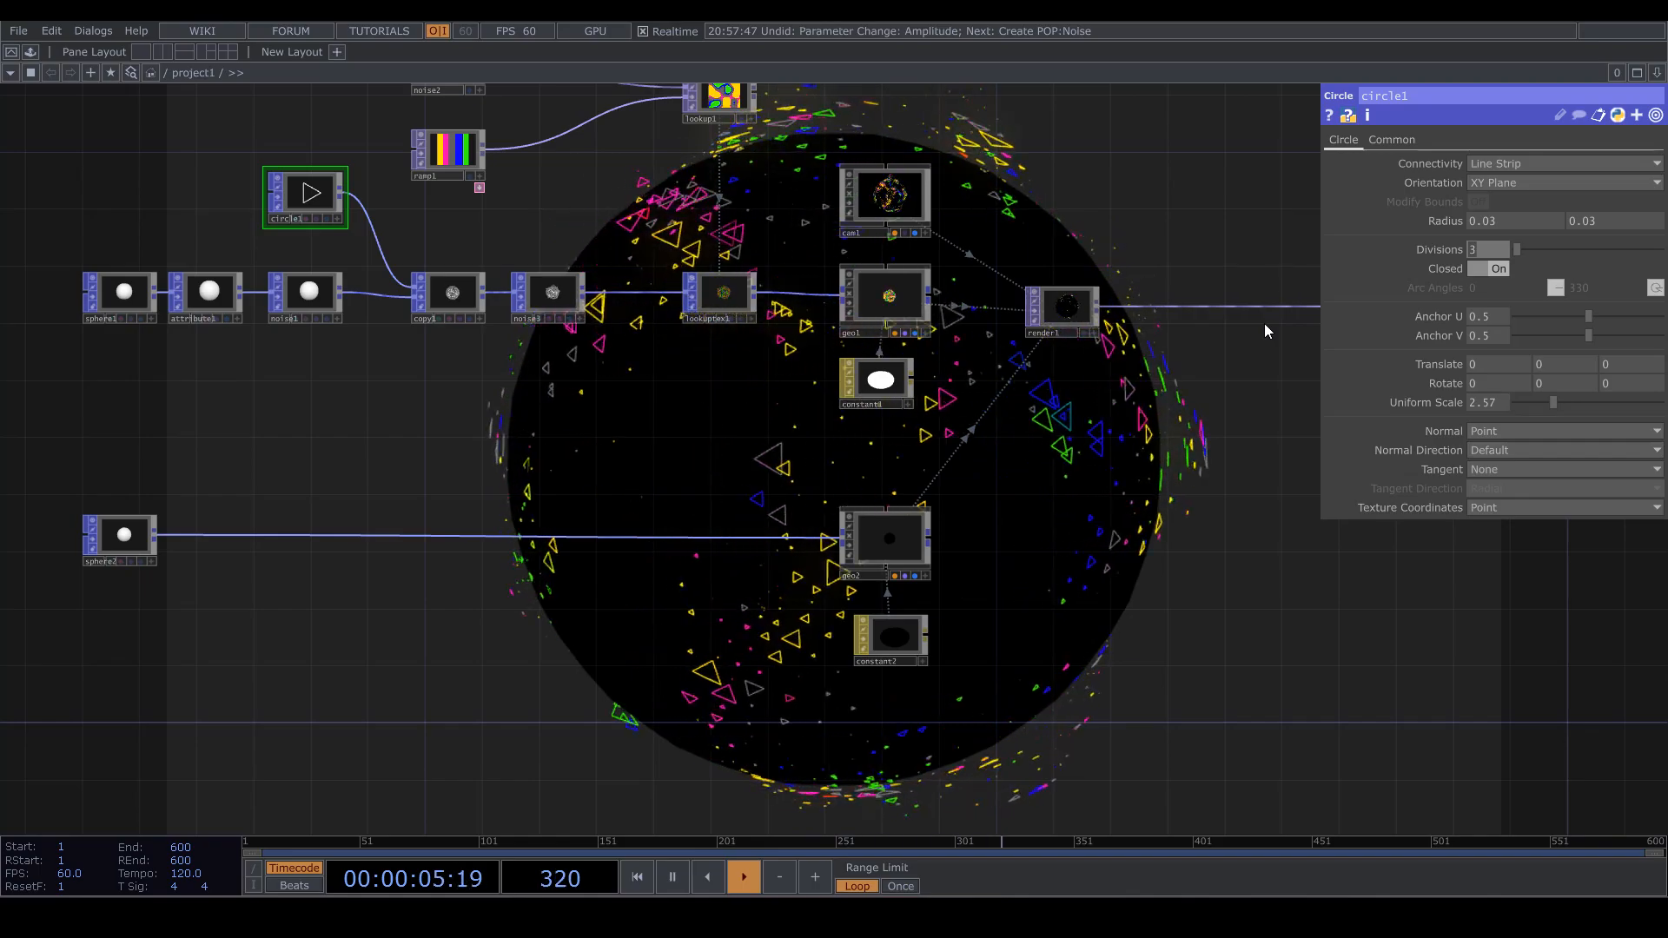
key(BackSpace)
text(6)
key(Return)
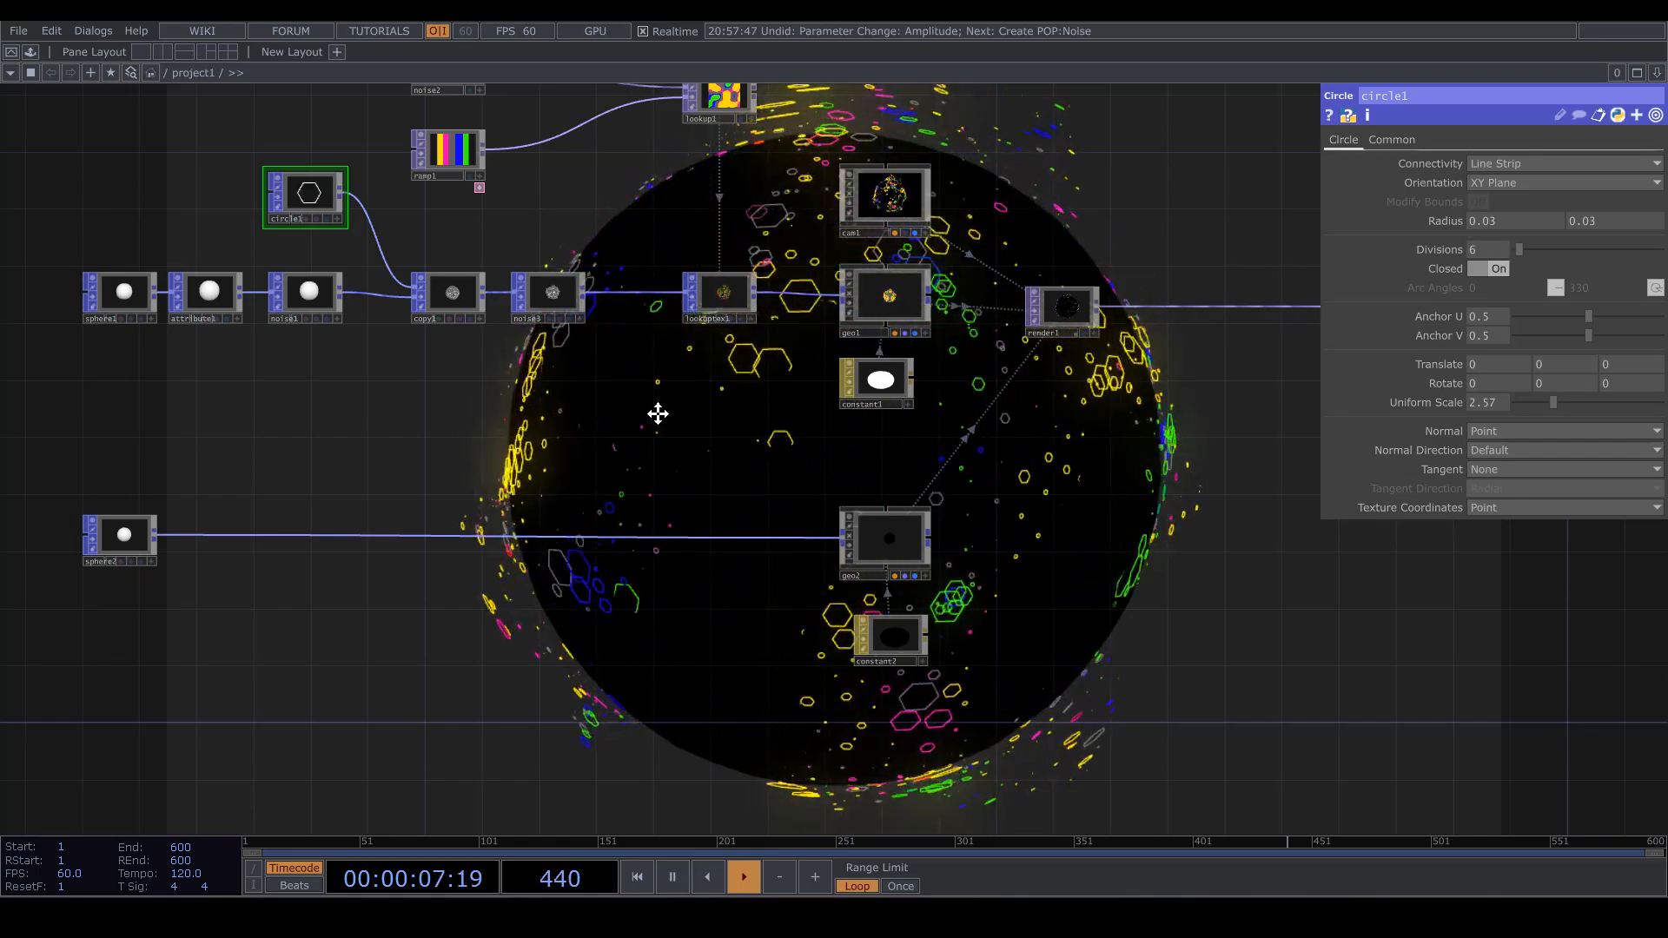
drag(657, 413, 878, 444)
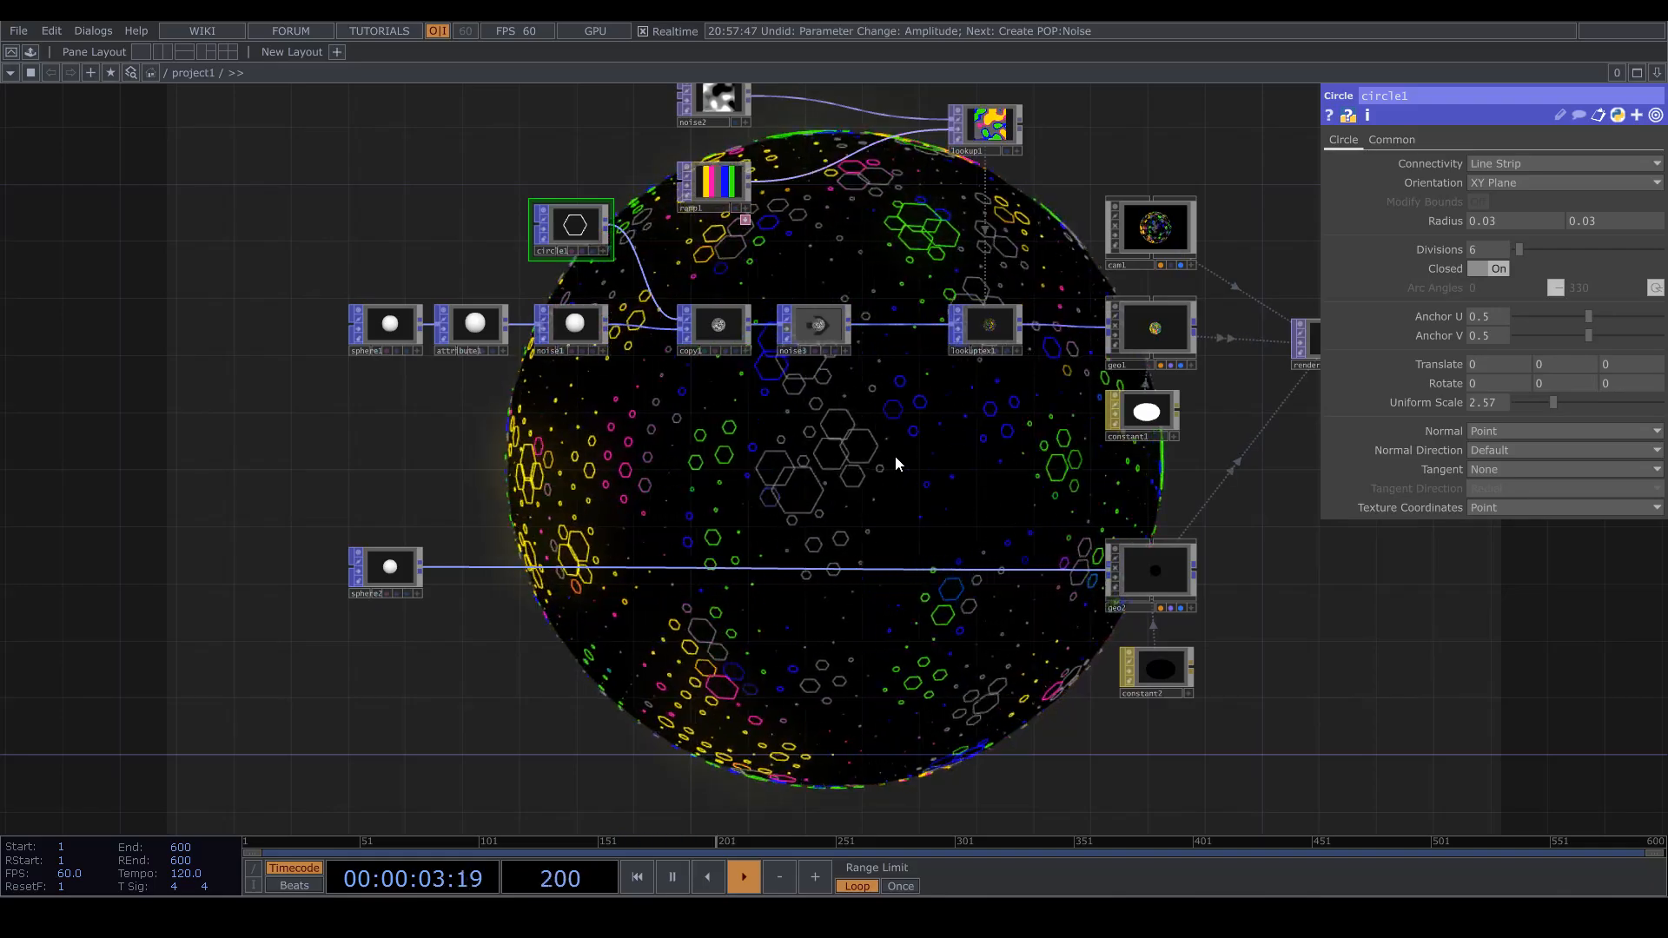
scroll(896, 464, down, 5)
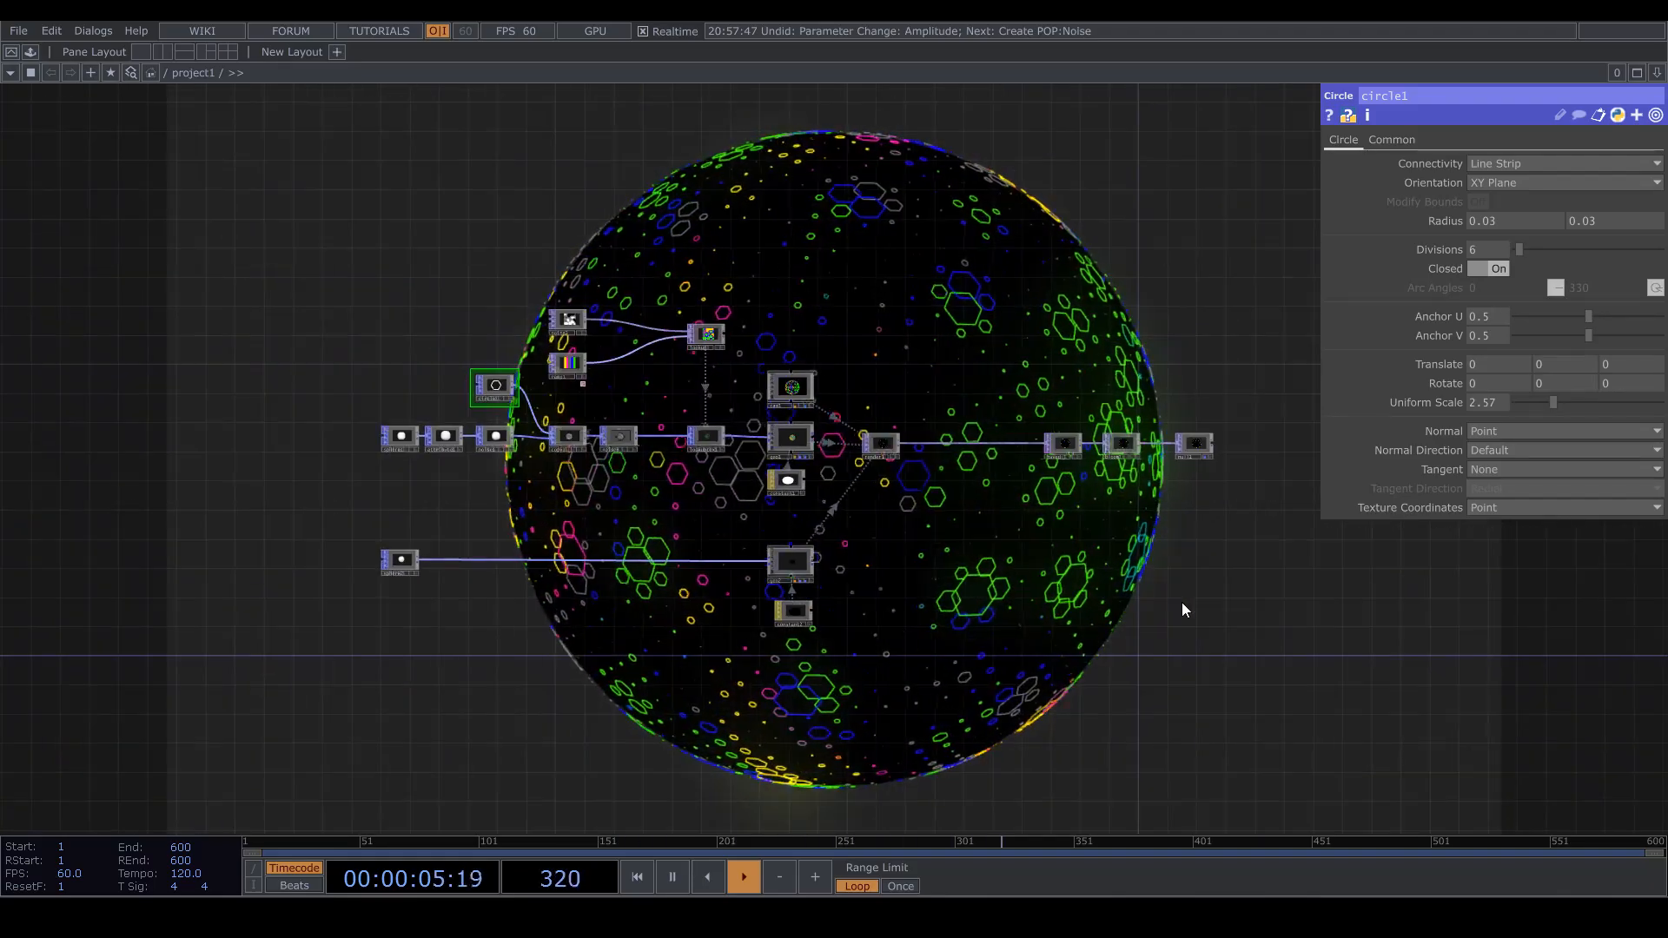
drag(1179, 608, 1154, 620)
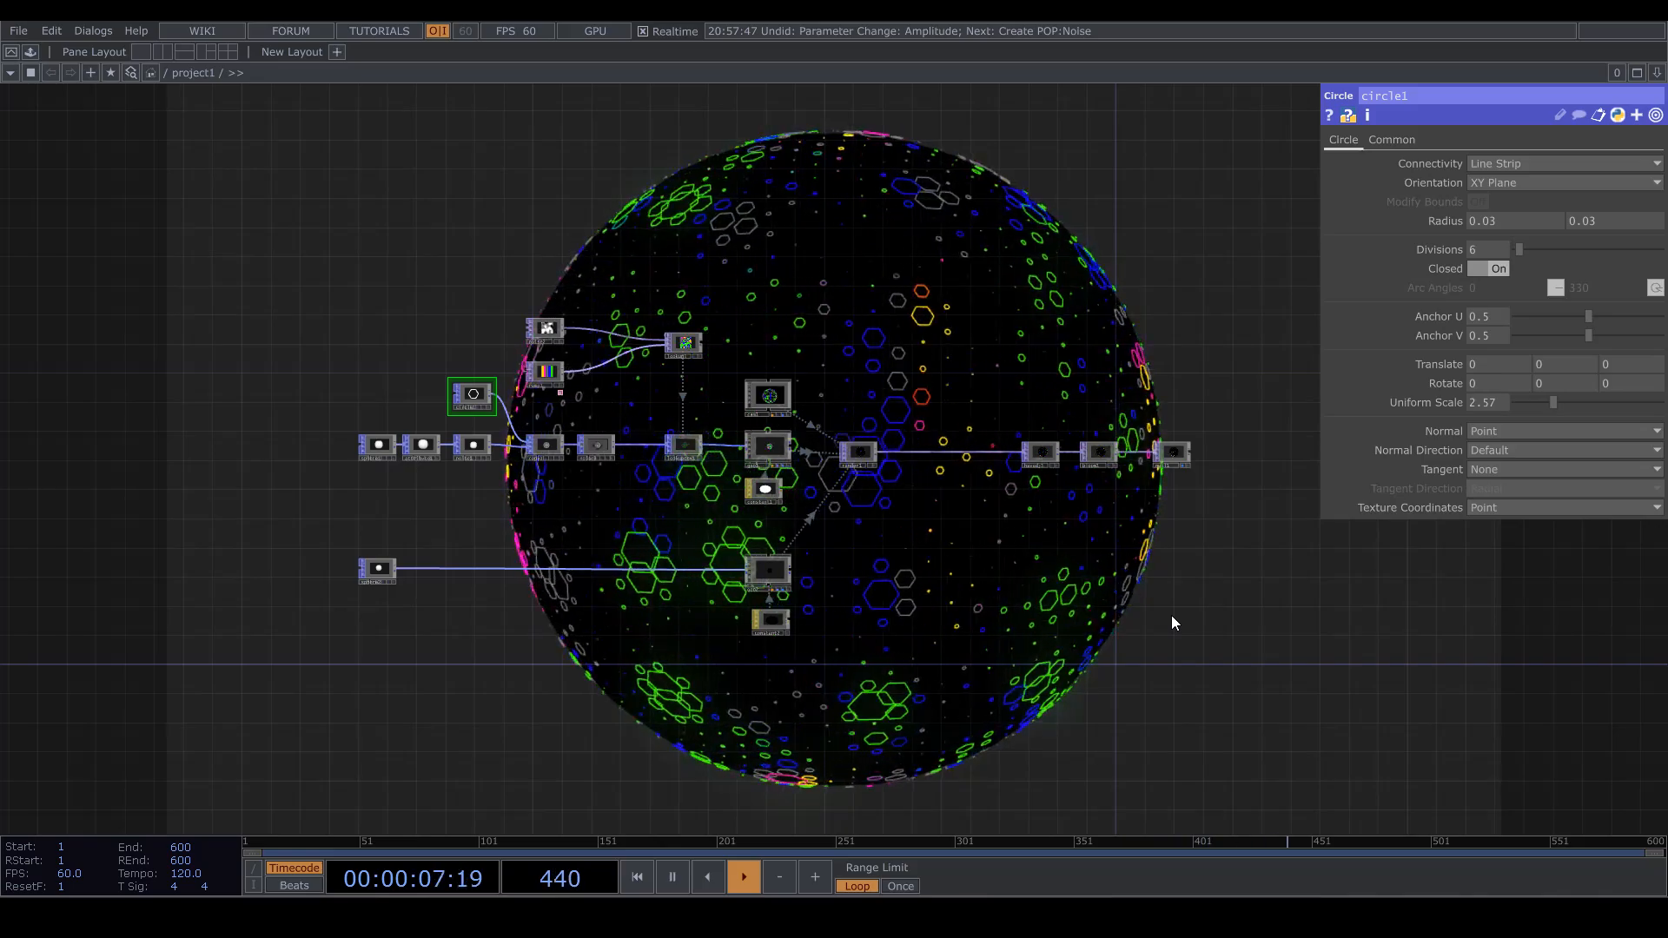